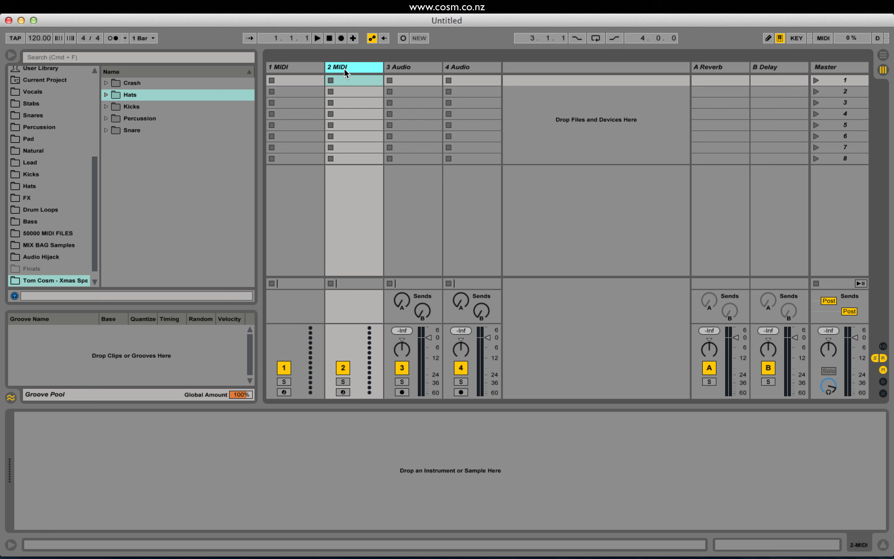
Delete both audio tracks, 3 Audio and 4 Audio, leaving only the two MIDI tracks in the set.
click(297, 69)
click(417, 70)
click(457, 71)
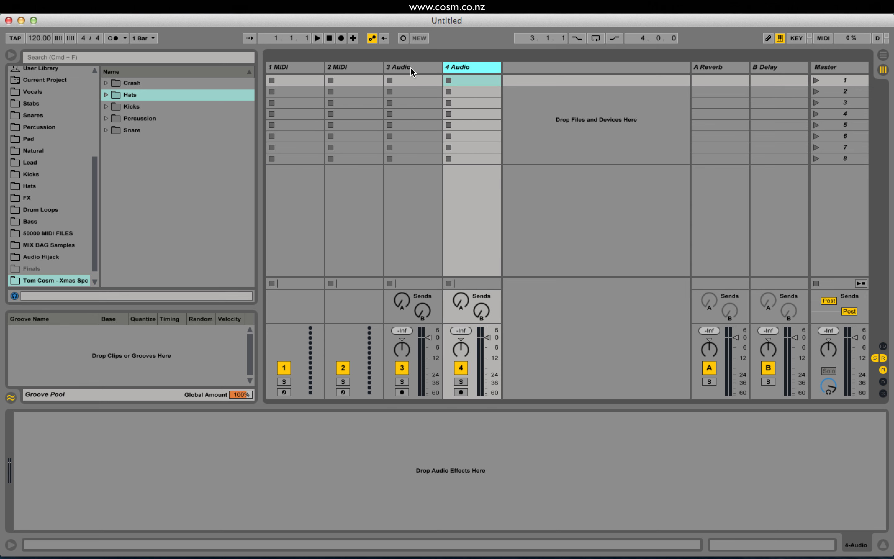
shift+click(413, 71)
click(390, 66)
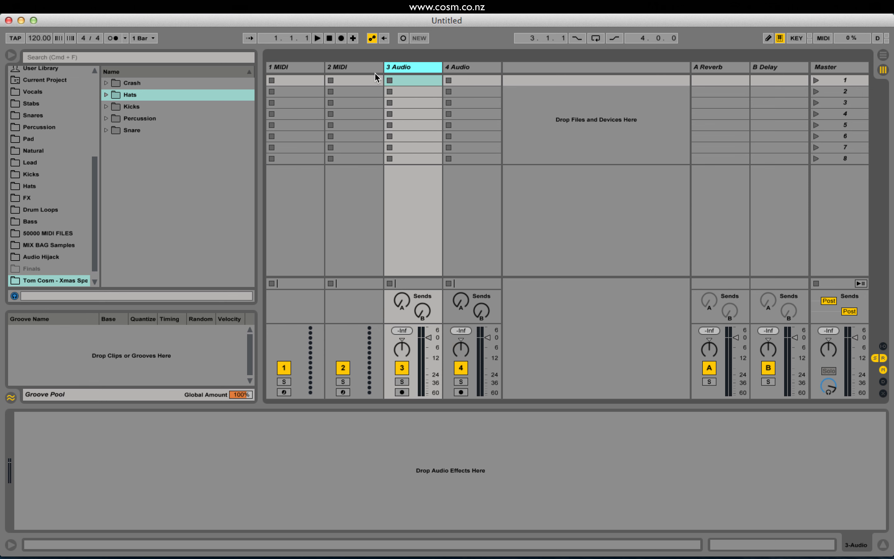
click(360, 66)
click(401, 70)
shift+click(467, 68)
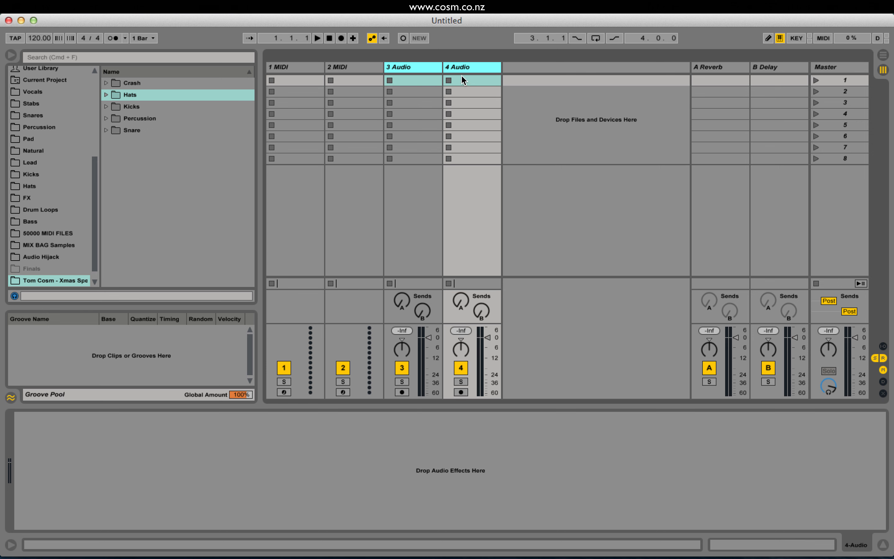
key(Delete)
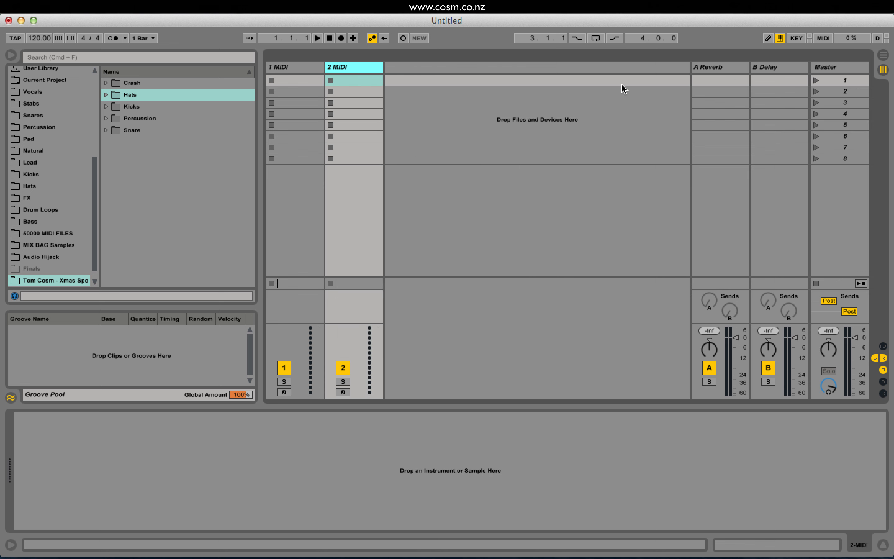
Switch from the Session View to the Arrangement View.
key(Tab)
key(Tab)
key(Tab)
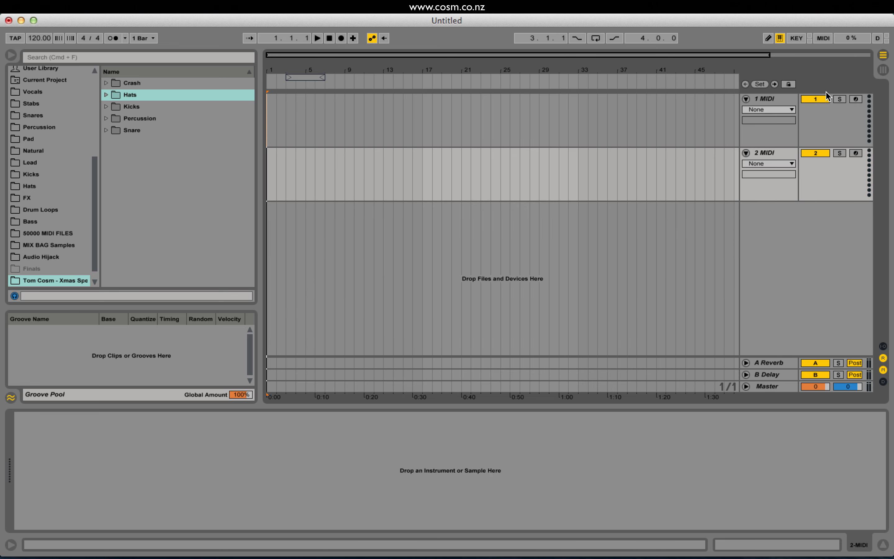
click(882, 69)
click(882, 56)
click(771, 99)
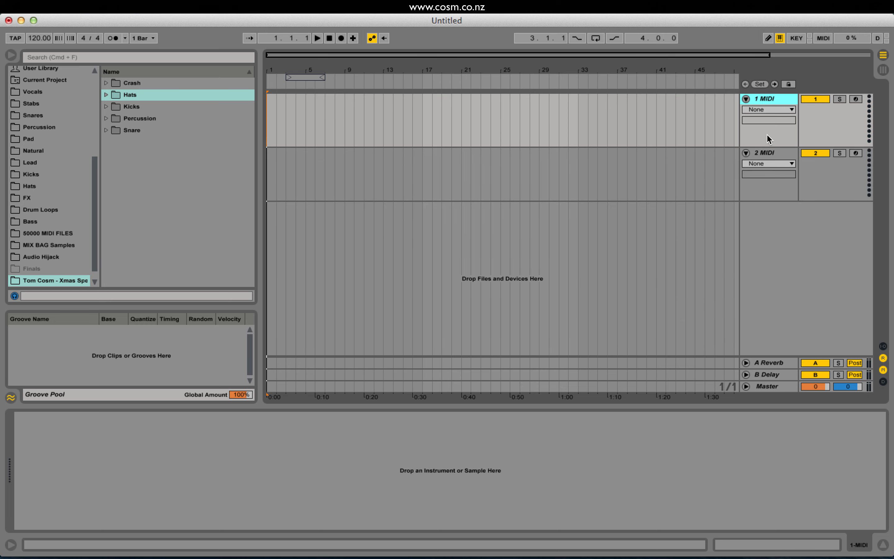
click(770, 153)
click(772, 99)
click(763, 147)
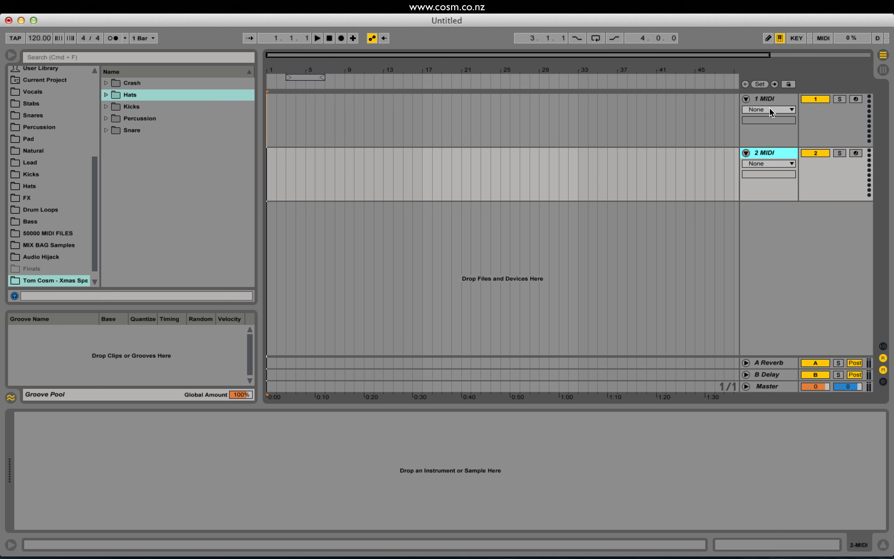
click(735, 113)
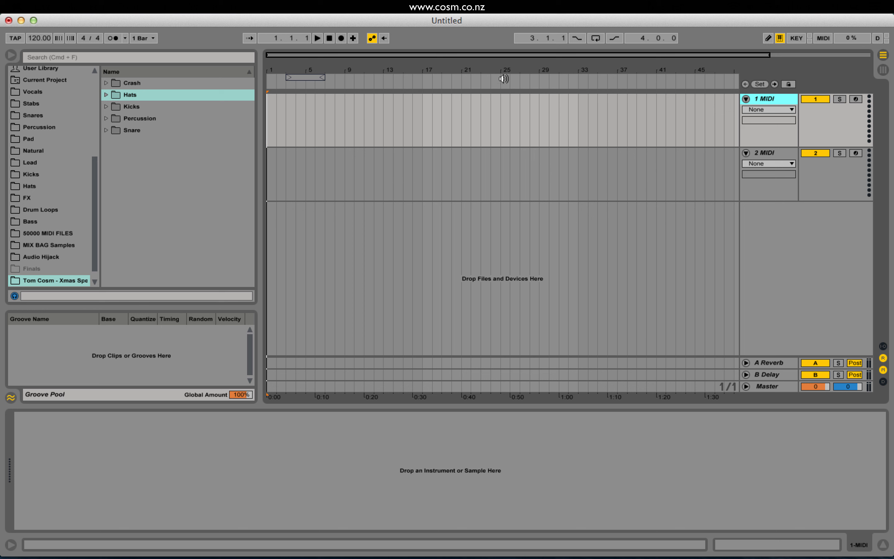
Set the arrangement loop to start at 1.1.1 with a length of one bar, and turn looping on.
click(308, 79)
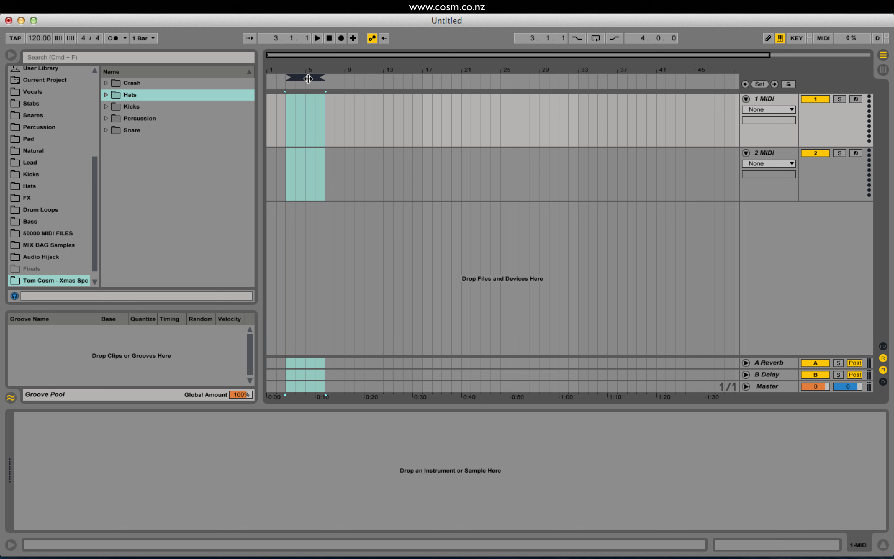
drag(308, 78, 272, 134)
drag(506, 77, 330, 86)
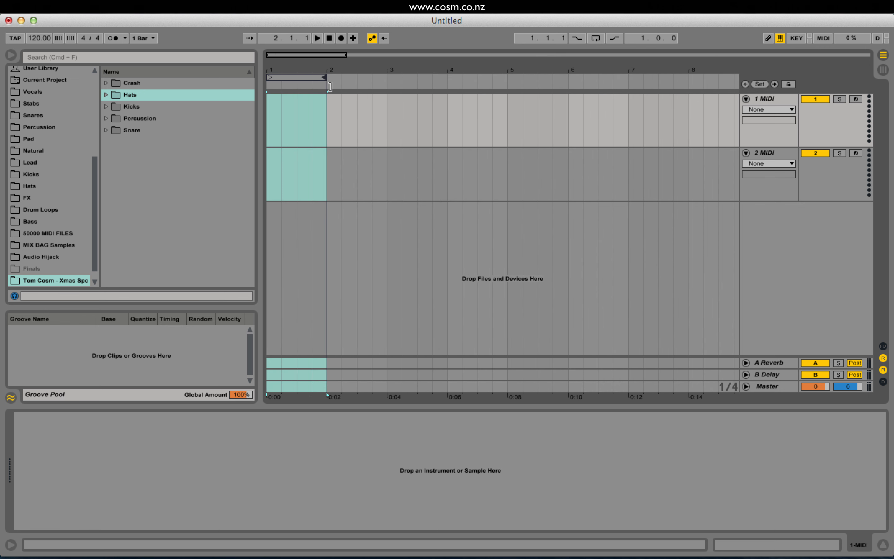
click(320, 77)
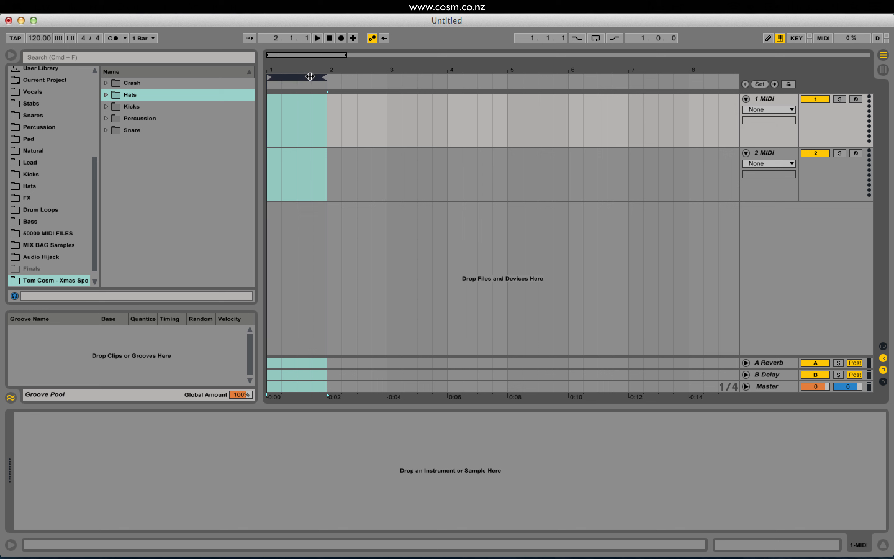
click(595, 38)
Load the Sampler instrument onto the first MIDI track.
click(772, 102)
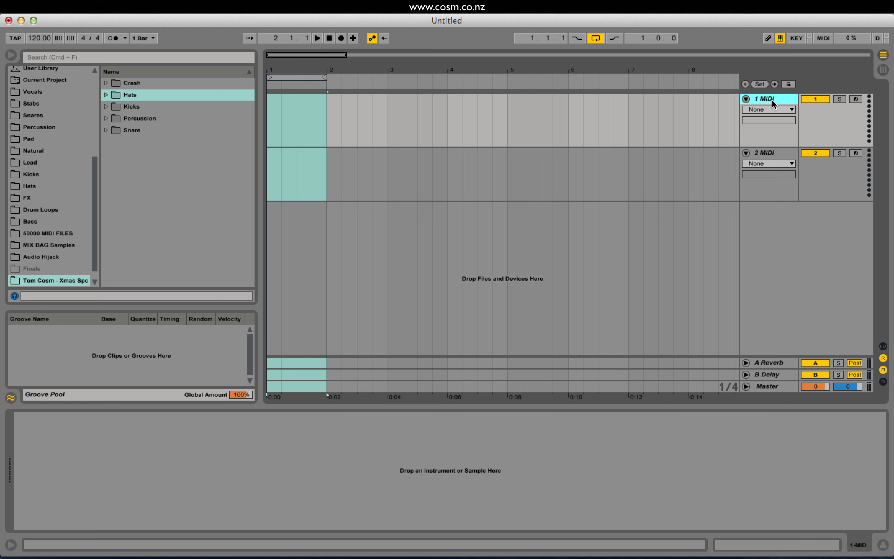
drag(93, 192, 92, 98)
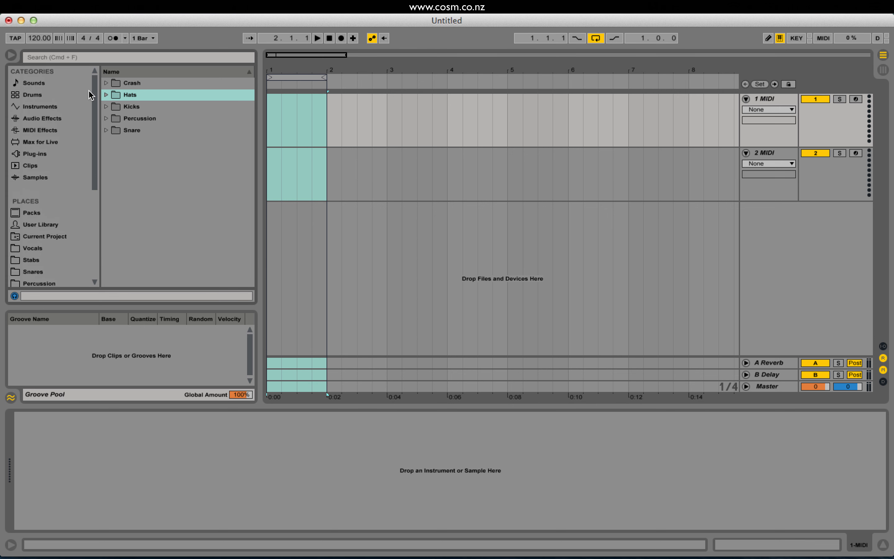
click(59, 108)
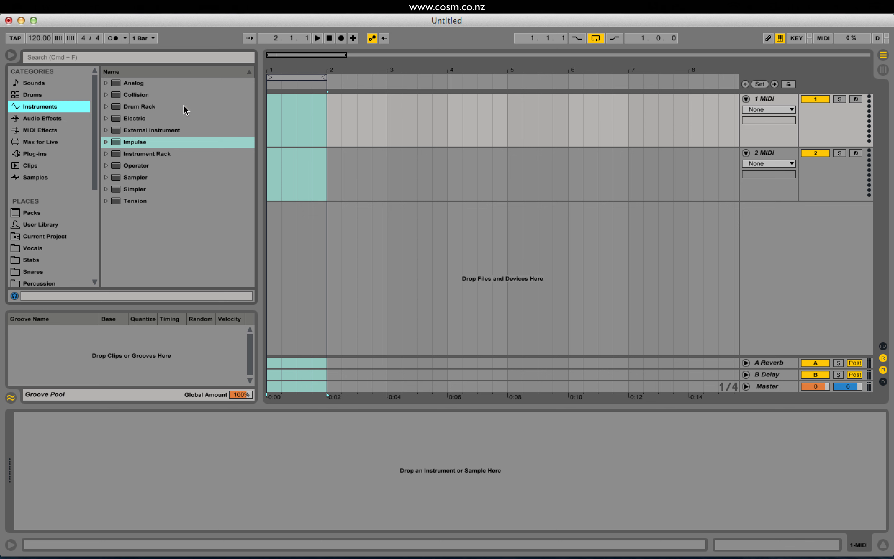
click(144, 200)
click(155, 152)
key(Up)
key(Up)
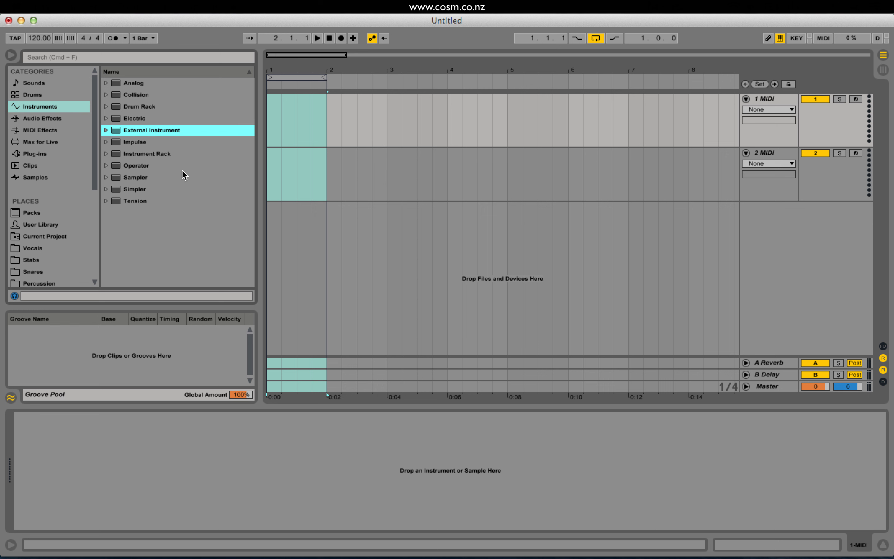
click(160, 177)
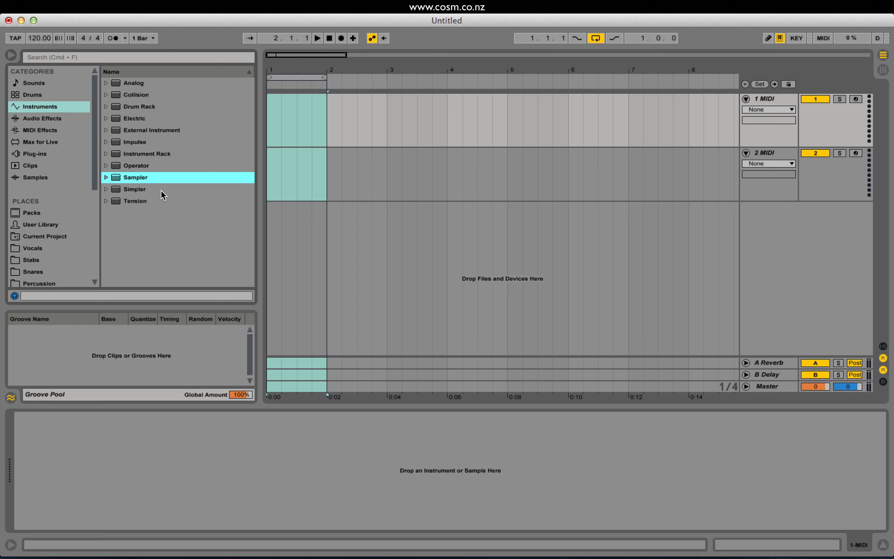
double_click(146, 179)
click(167, 417)
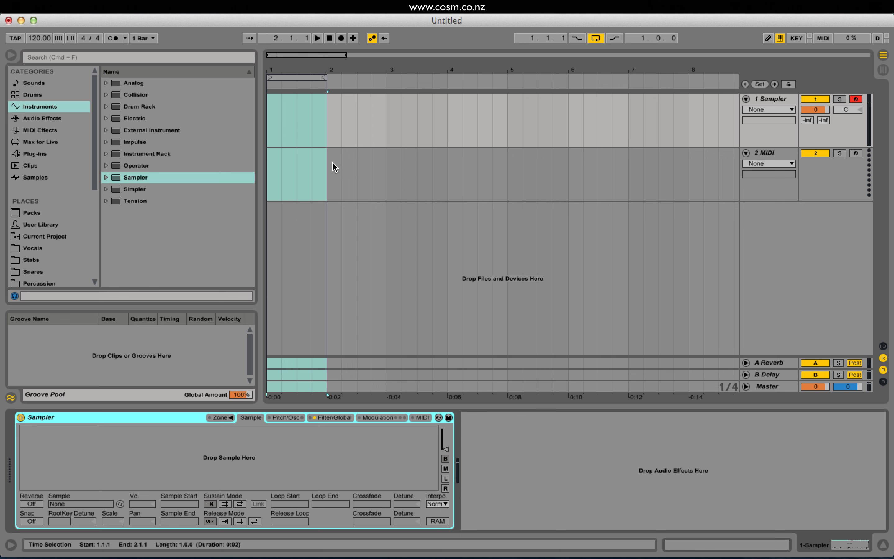
drag(326, 128, 268, 115)
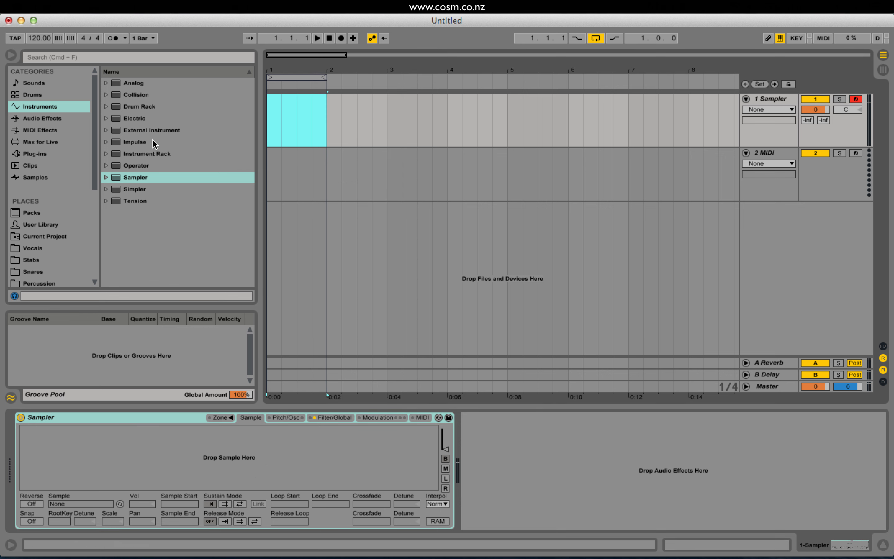
Expand the Kicks folder of the Tom Cosm Xmas Special drum kit in the browser.
scroll(77, 184, down, 5)
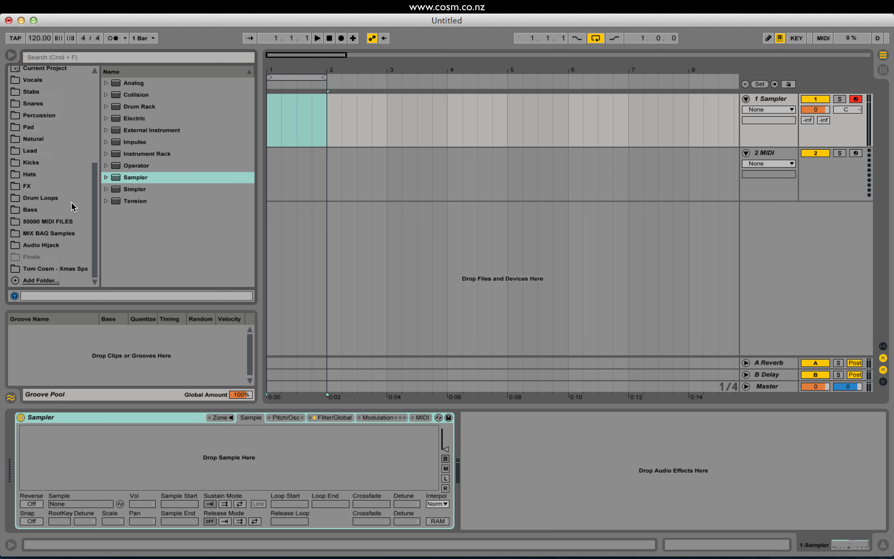
click(72, 266)
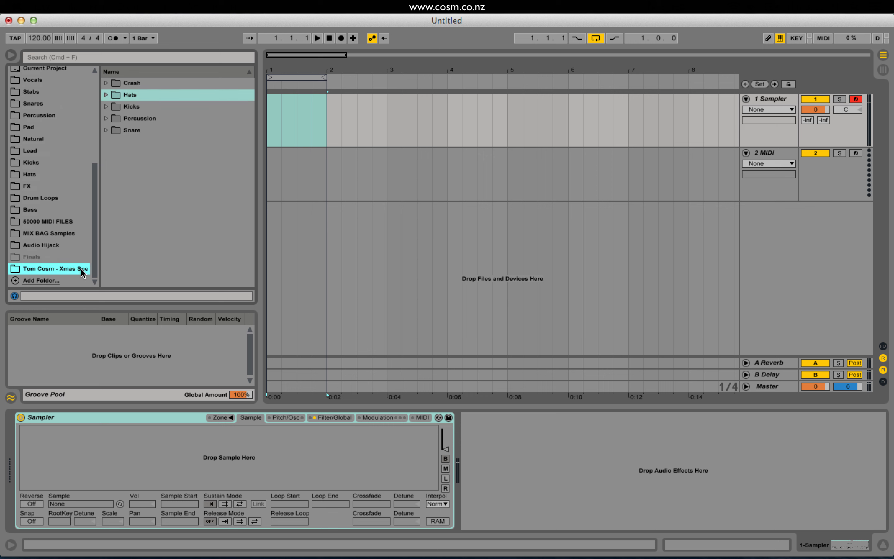
click(106, 107)
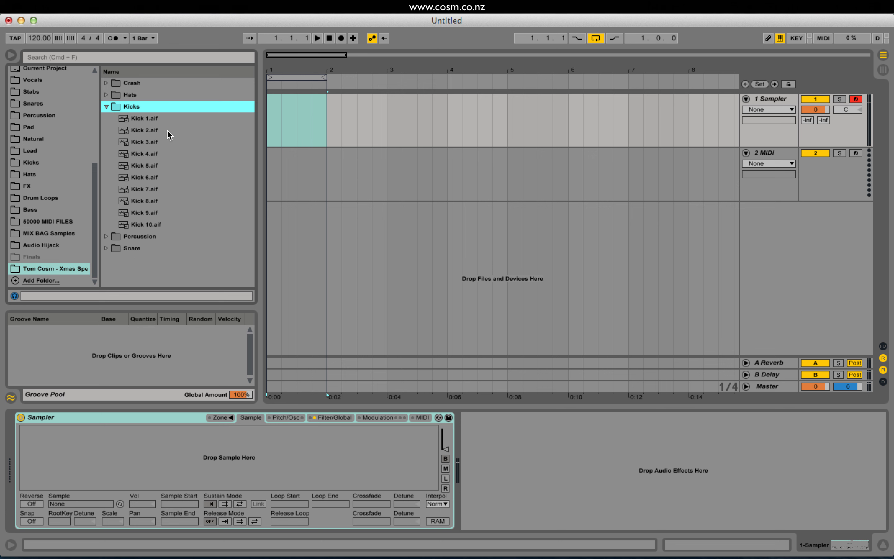
Audition the kick samples and load Kick 8.aif into Sampler.
click(155, 119)
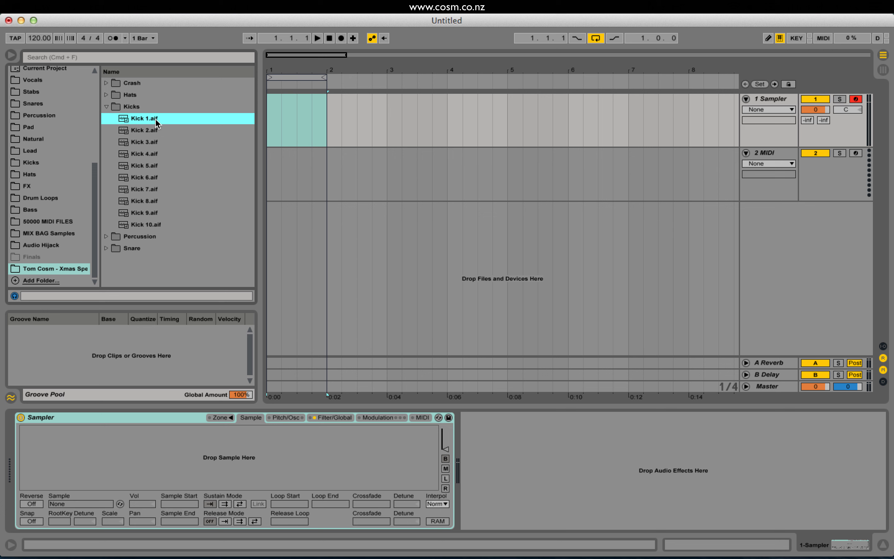
click(167, 132)
click(183, 145)
key(Down)
key(Down)
key(Down)
key(Down)
key(Down)
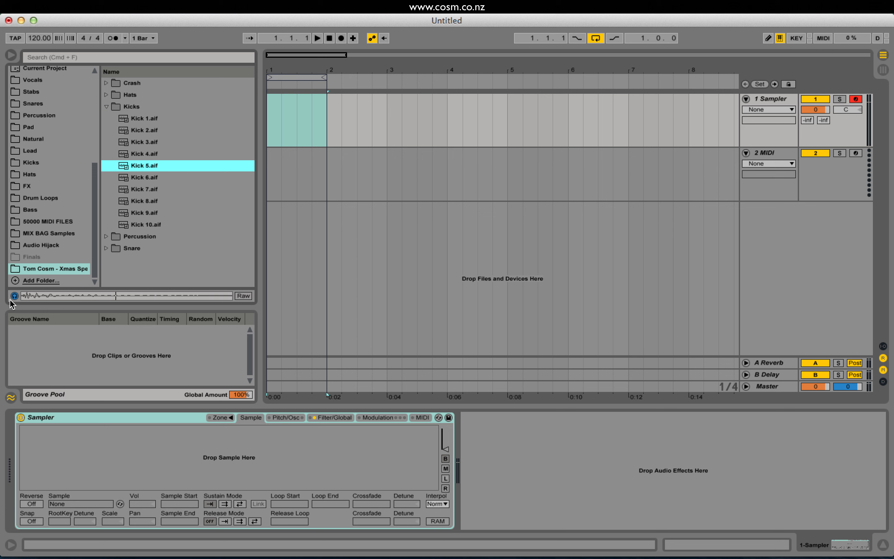
key(Up)
key(Up)
key(Up)
key(Up)
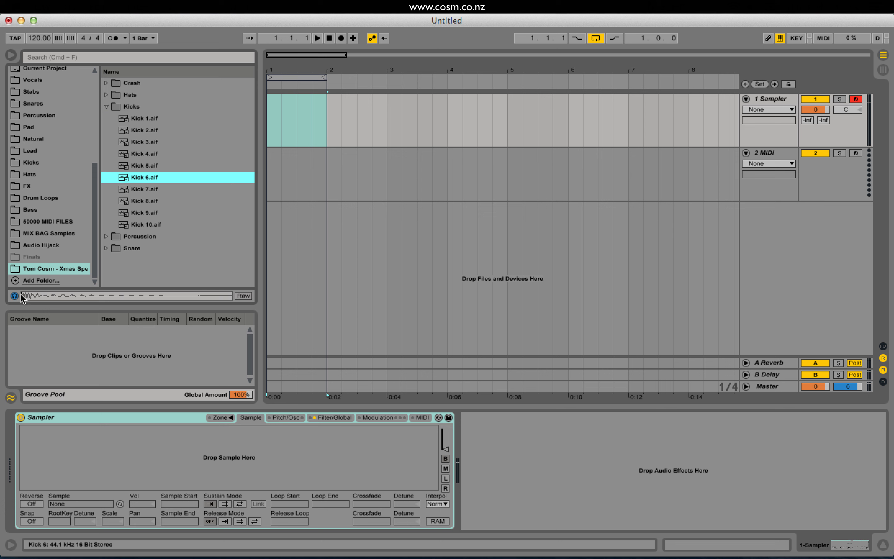
key(Up)
key(Down)
key(Down)
key(Down)
key(Down)
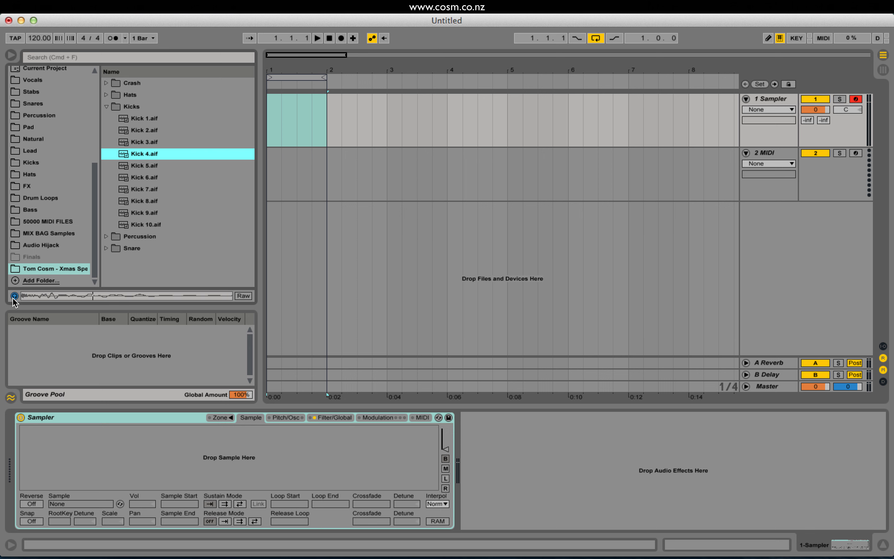
key(Down)
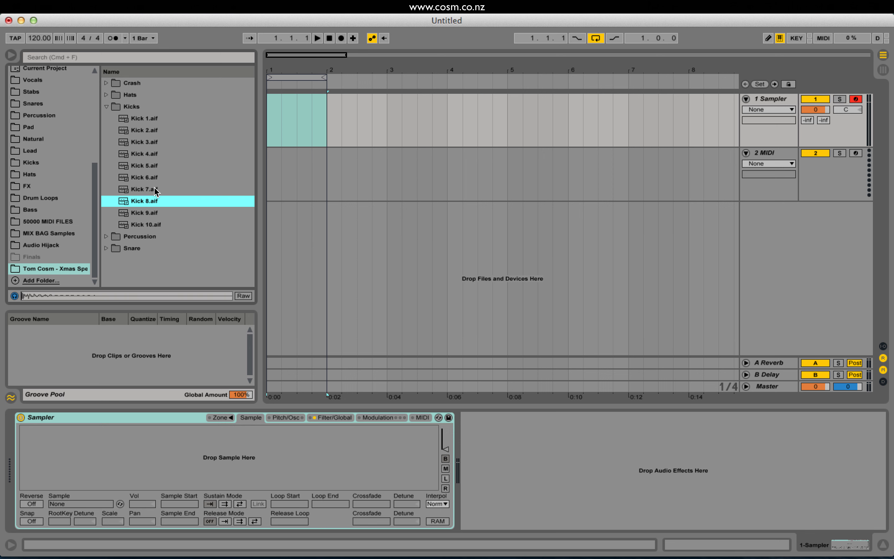
drag(151, 201, 182, 477)
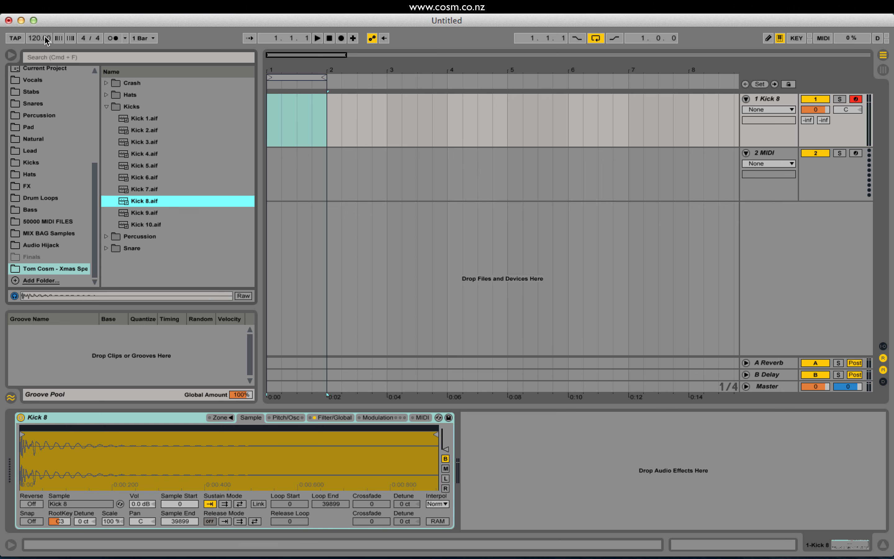
Raise the song tempo to 128 BPM.
drag(39, 38, 38, 34)
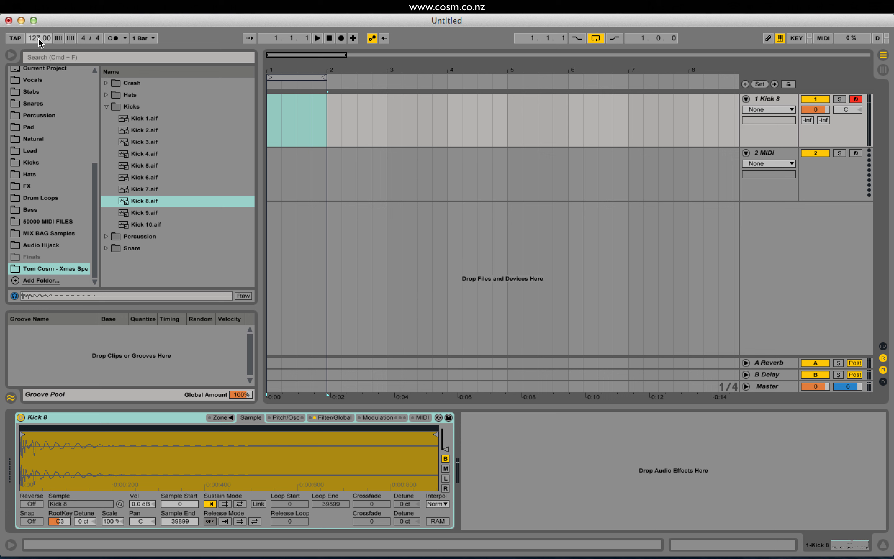
drag(38, 39, 38, 36)
Insert an empty one-bar MIDI clip across bar 1 of the Kick 8 track.
click(316, 120)
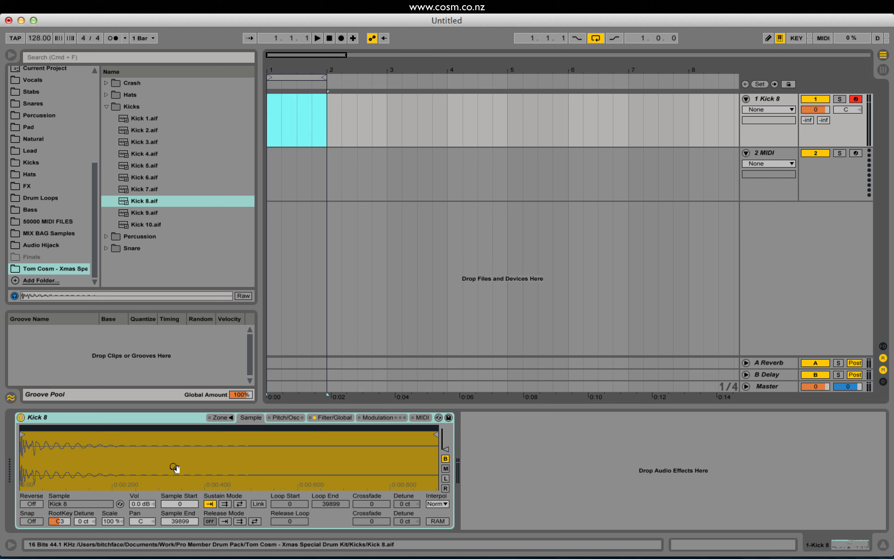
click(323, 114)
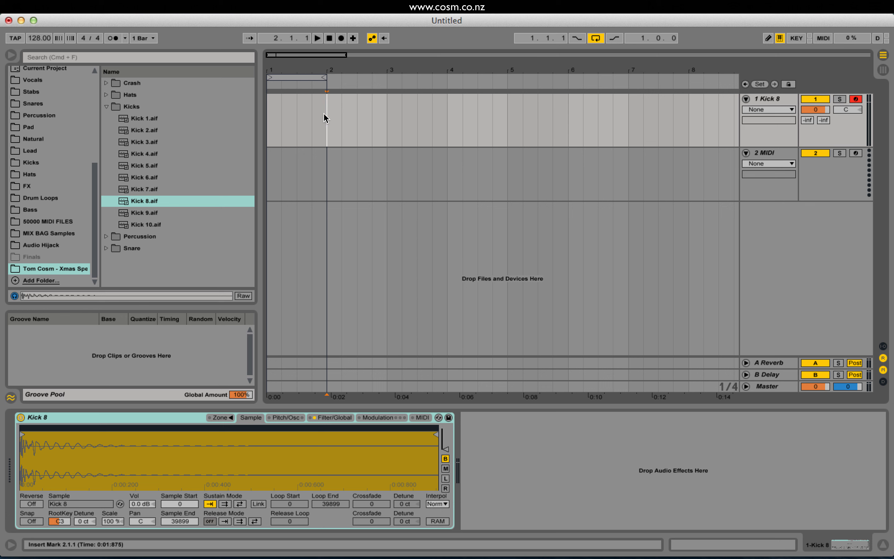
drag(328, 117, 273, 121)
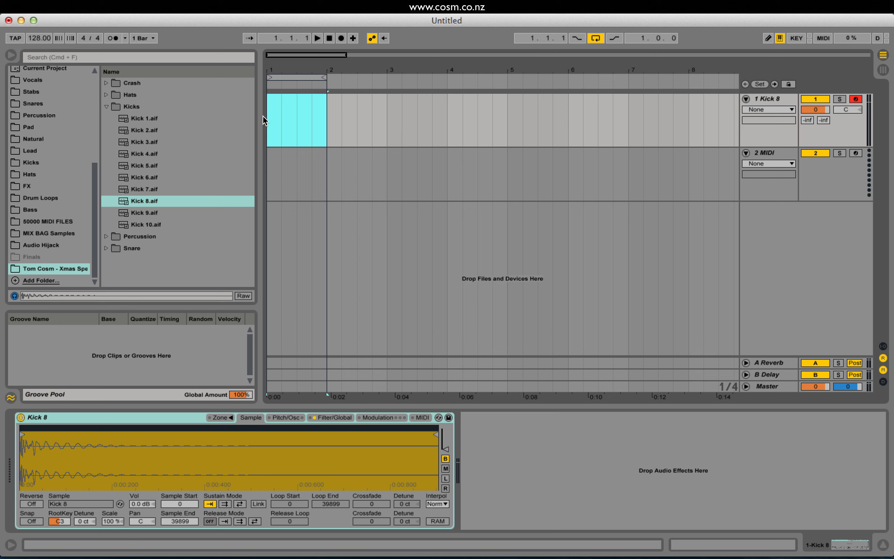
key(super+shift+m)
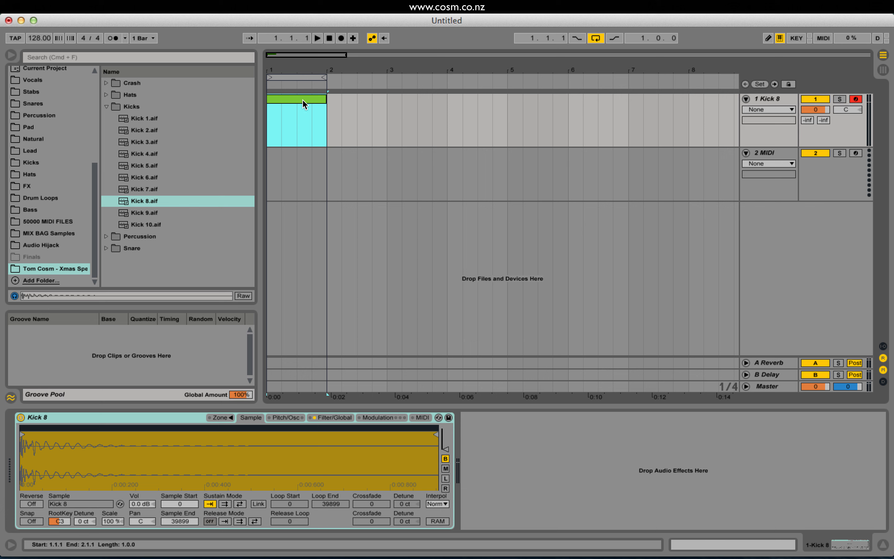
Open the Kick 8 clip's notes and add a C3 note at 1.1.1.
double_click(287, 99)
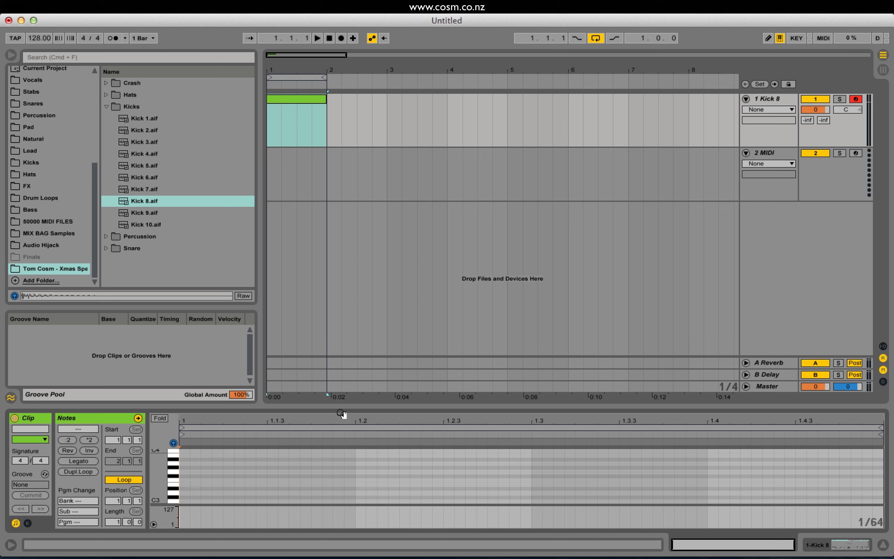
scroll(187, 465, down, 2)
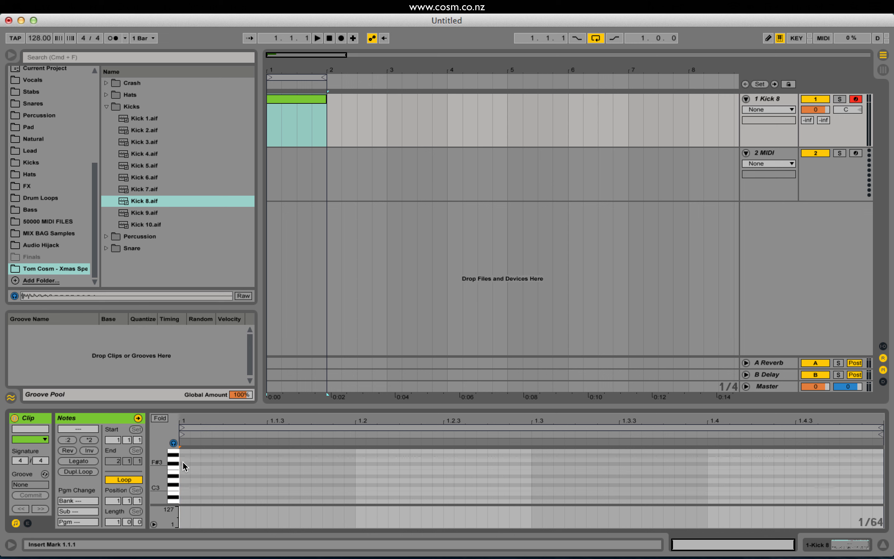
double_click(185, 489)
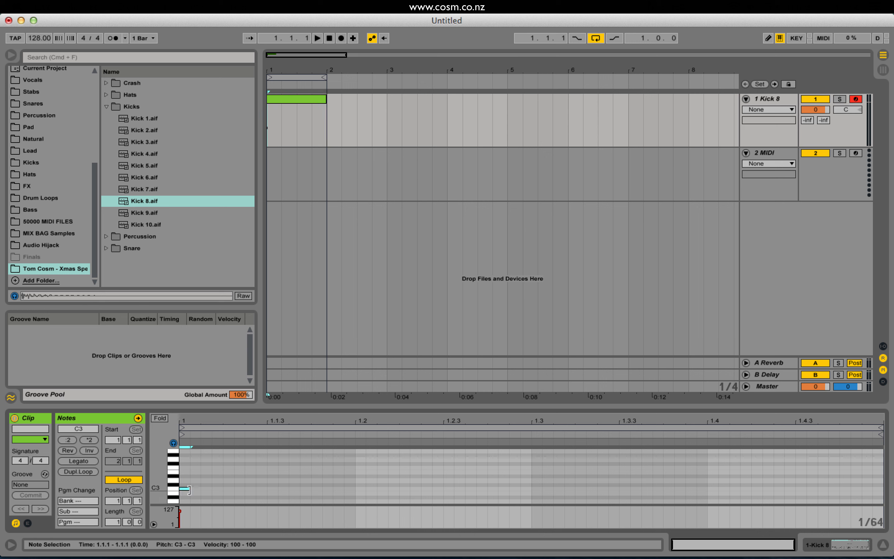
Lengthen the C3 note at 1.1.1 to one beat, ending at 1.2.1, and audition its sound.
drag(189, 490, 355, 488)
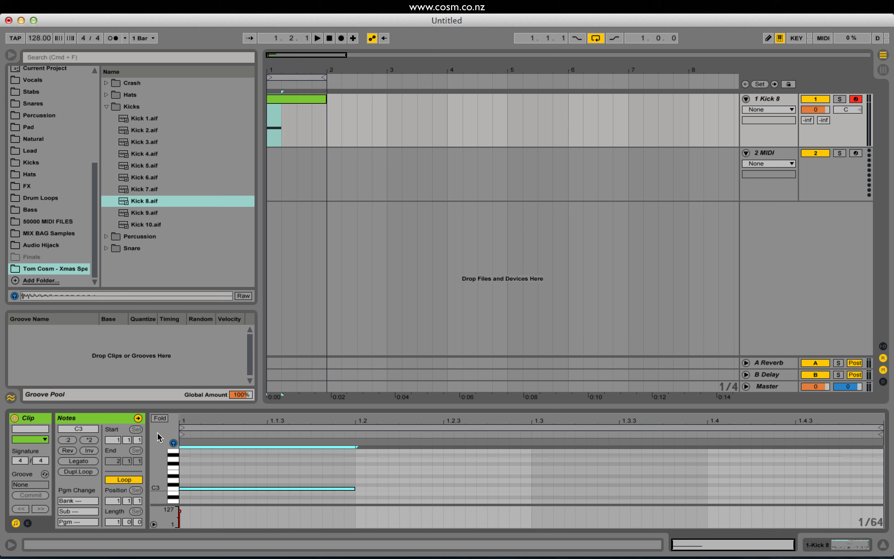
click(173, 443)
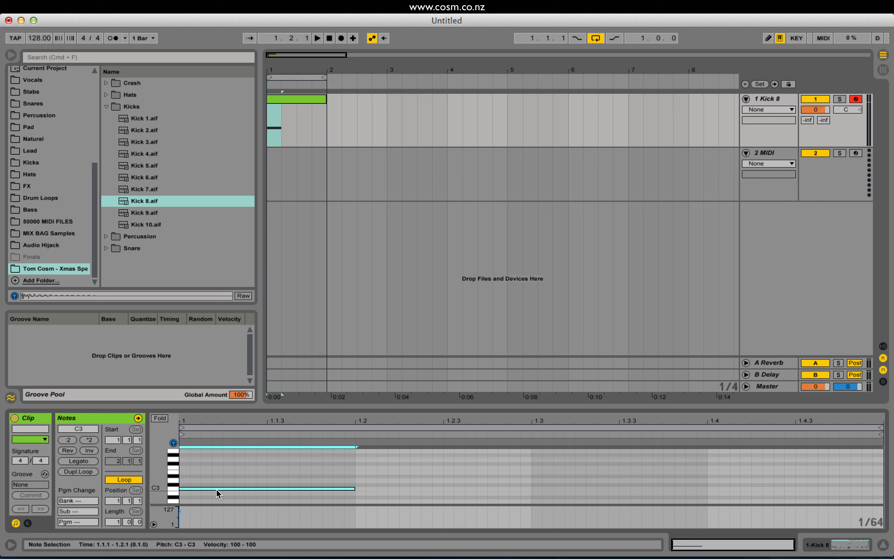
drag(216, 490, 308, 485)
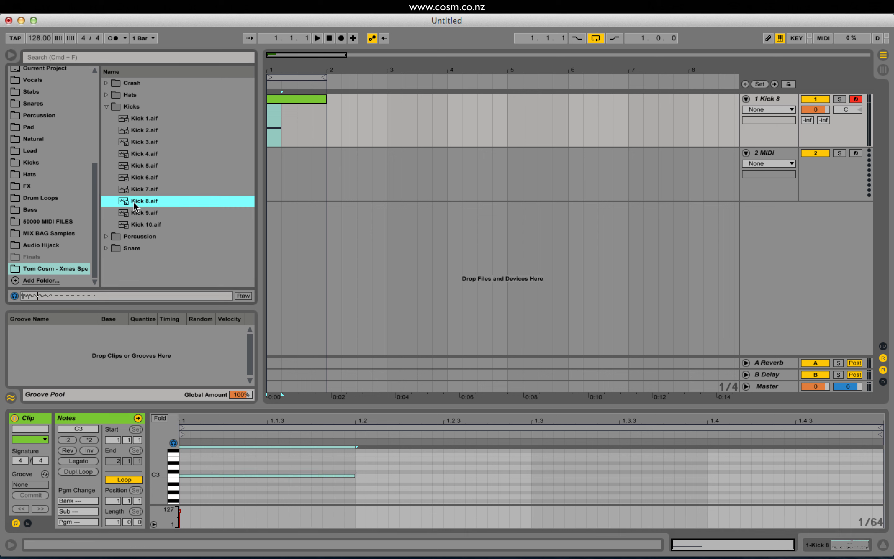
click(311, 493)
click(270, 475)
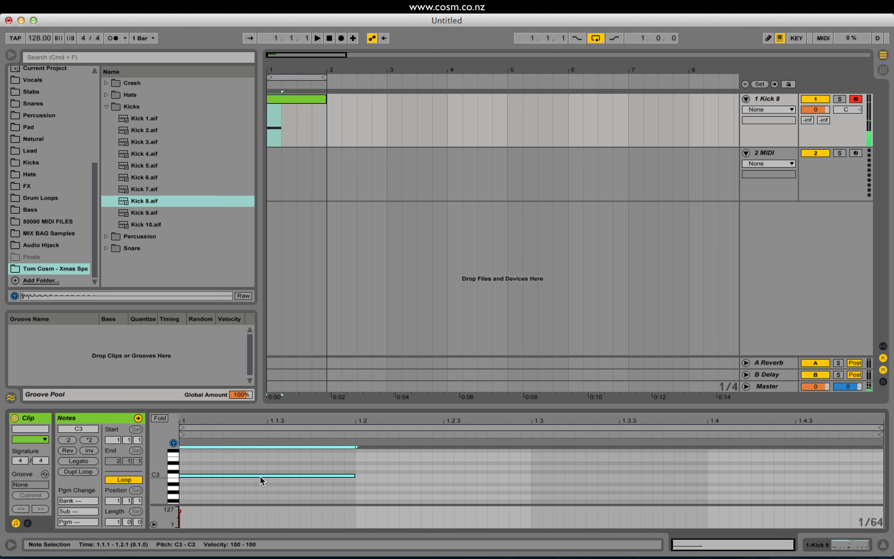
Delete the C3 note and redraw it from 1.1.1 to 1.2.1.
key(Delete)
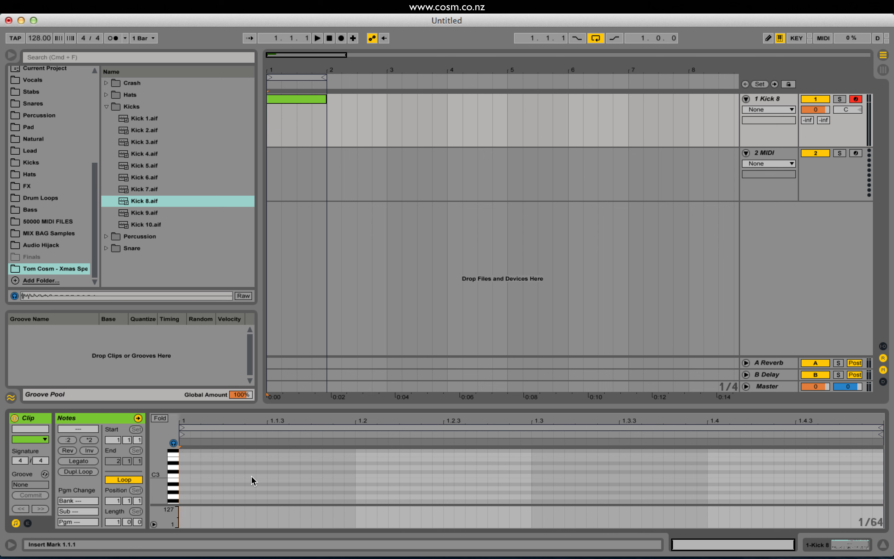
double_click(185, 474)
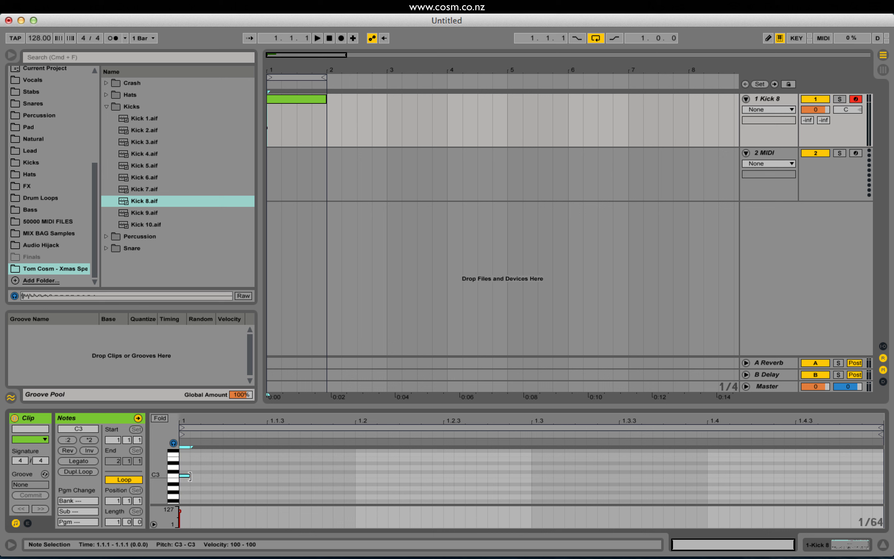
drag(190, 476, 350, 480)
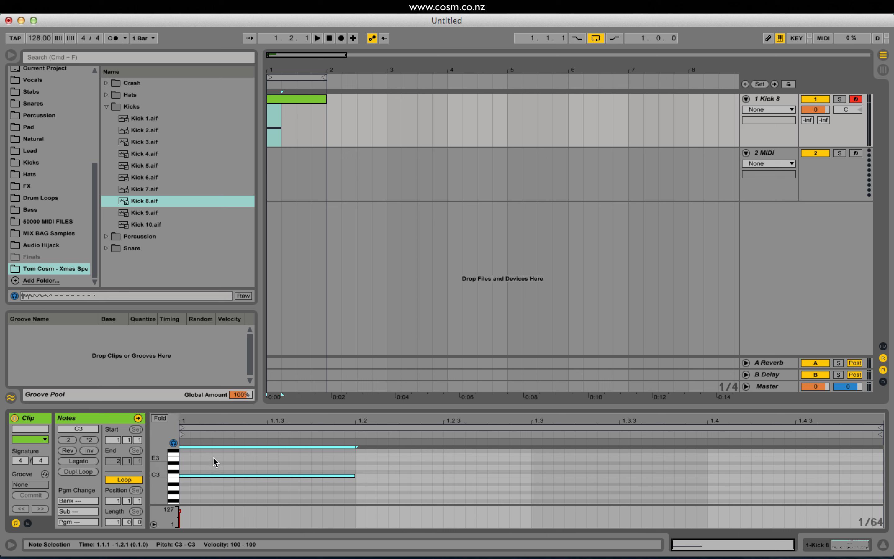
Duplicate the one-beat C3 kick note onto beats 2, 3 and 4 of the bar.
drag(213, 457, 227, 491)
key(super+d)
key(super+d)
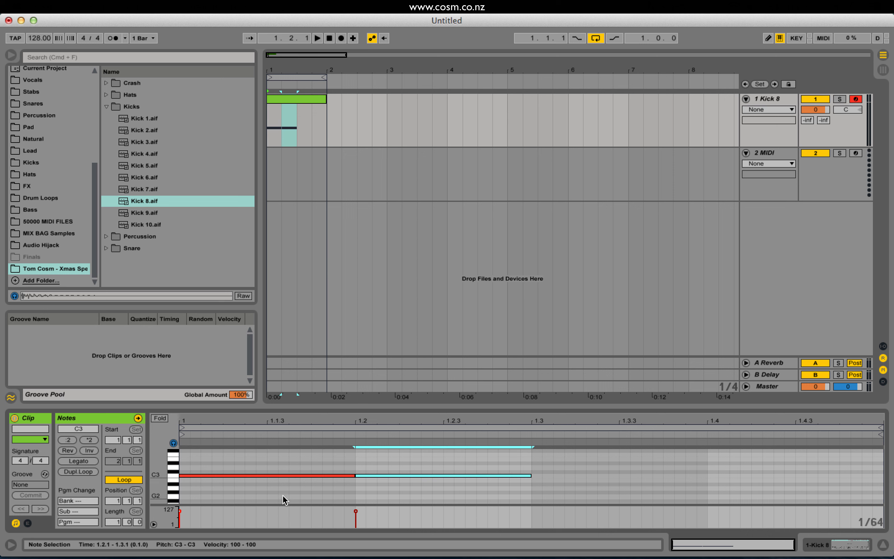
key(super+d)
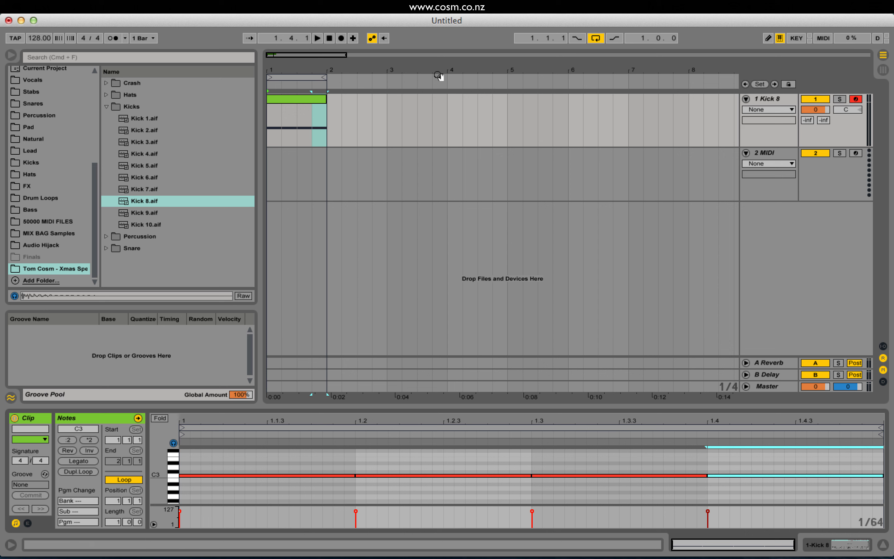
Play the looped kick pattern with the volume raised and stop playback.
key(space)
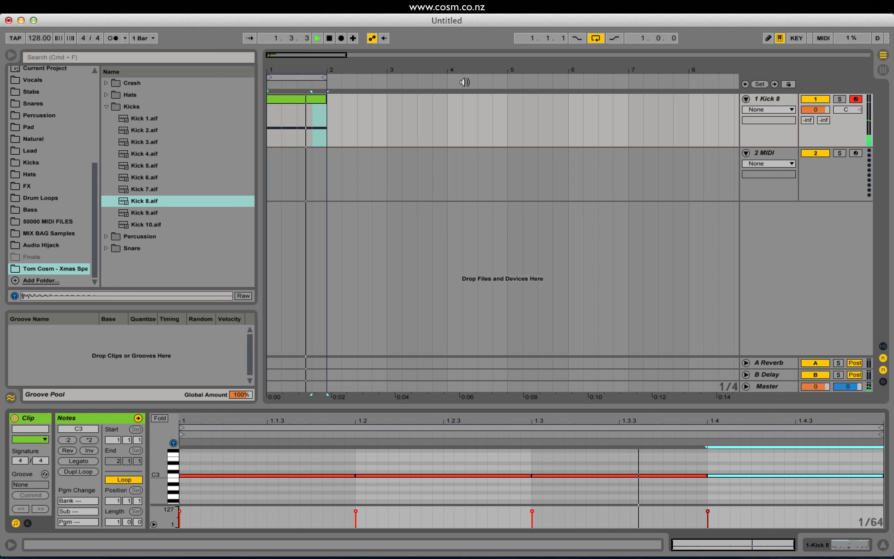
key(XF86AudioRaiseVolume)
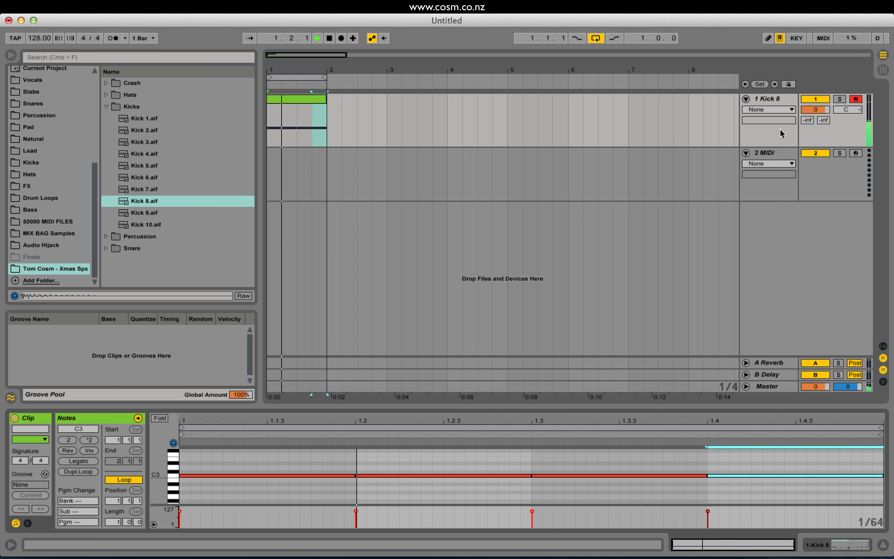
key(space)
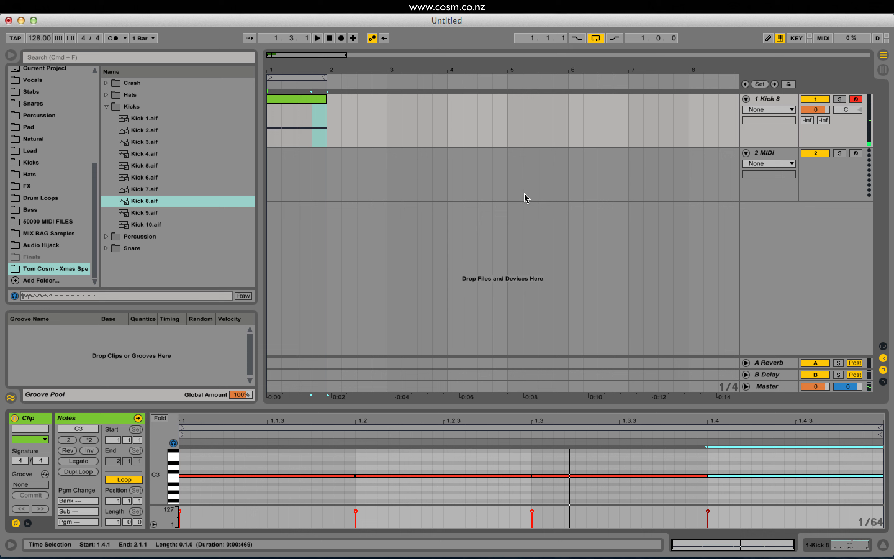
Collapse the Kicks folder, expand the Snare folder and audition its samples, ending on Snare 8.aif.
click(107, 106)
click(106, 129)
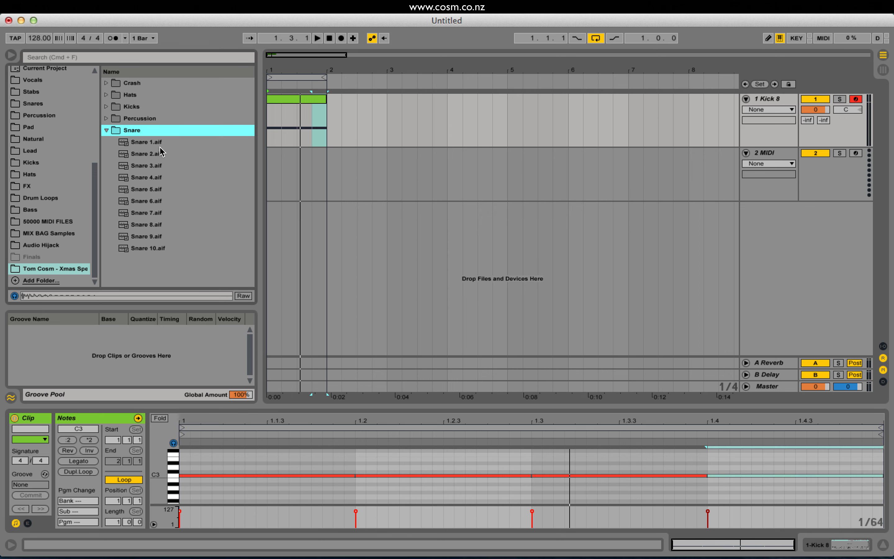
key(Down)
key(Down)
key(Down)
key(Down)
key(Down)
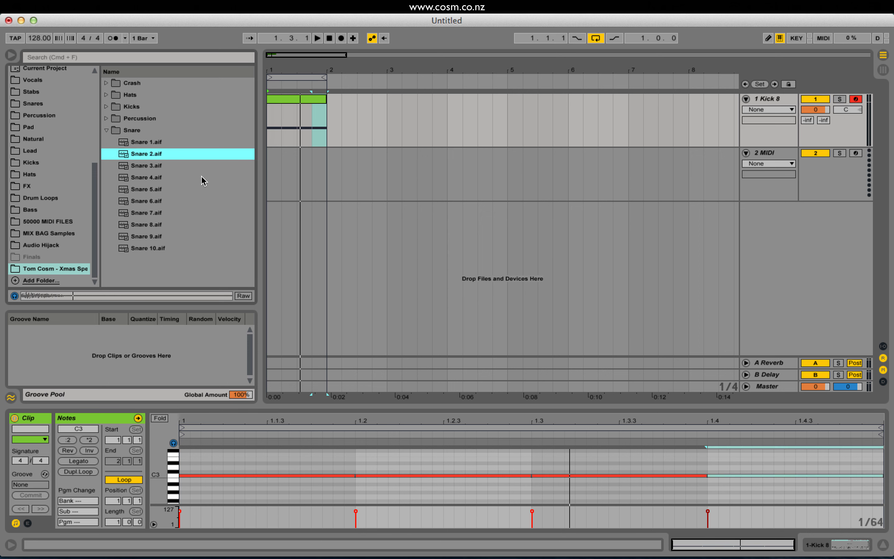
key(Down)
key(Down)
key(Down)
key(Down)
key(Down)
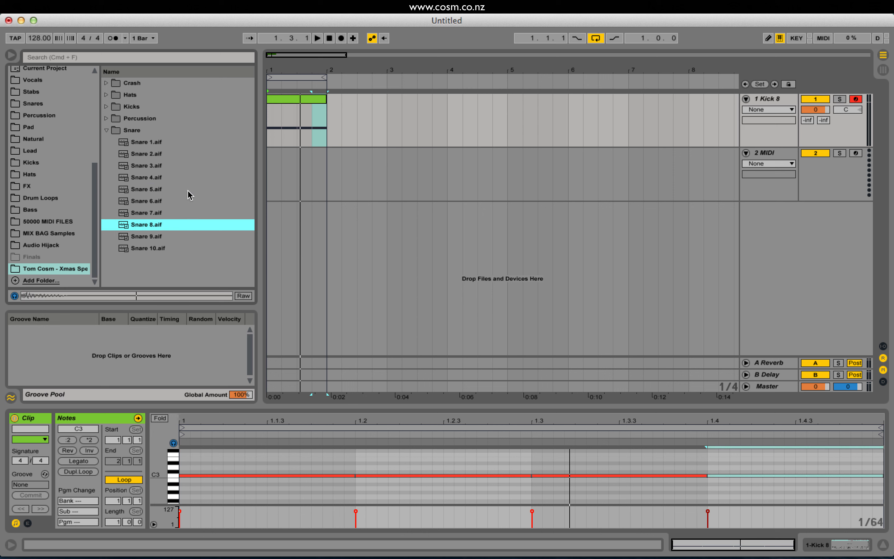
click(167, 236)
key(Down)
key(Up)
key(Up)
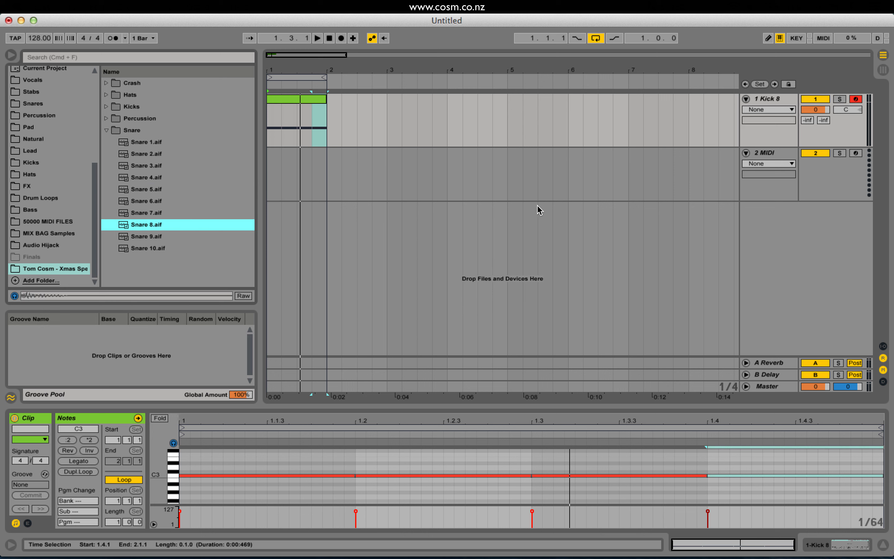
Load a Sampler instrument onto the empty 2 MIDI track.
click(773, 152)
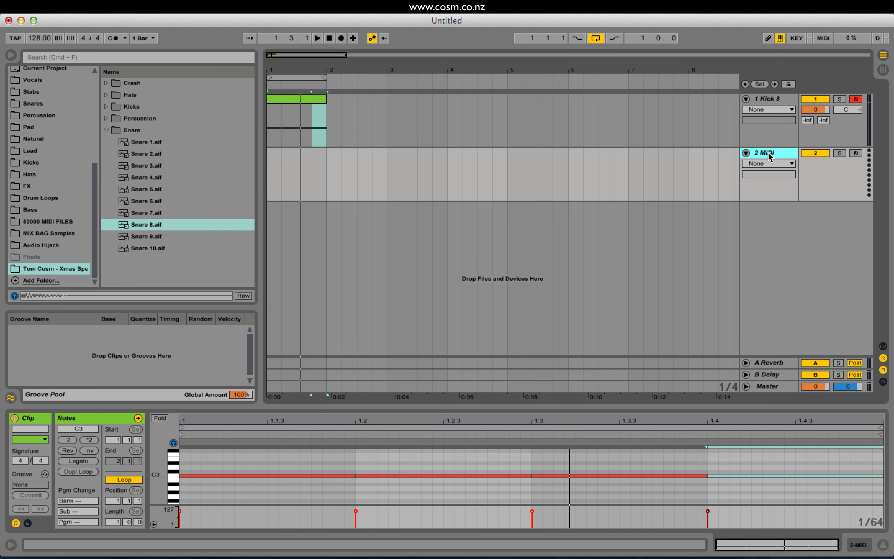
drag(94, 192, 88, 110)
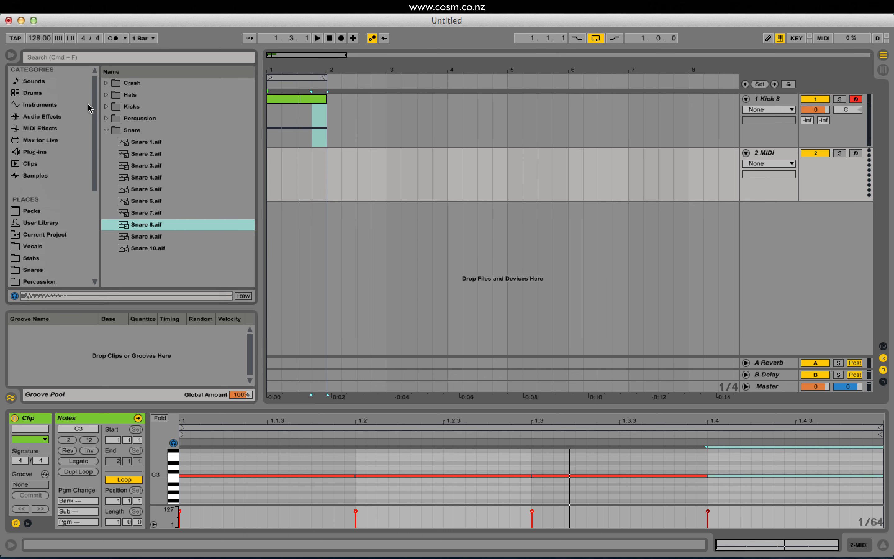
click(40, 106)
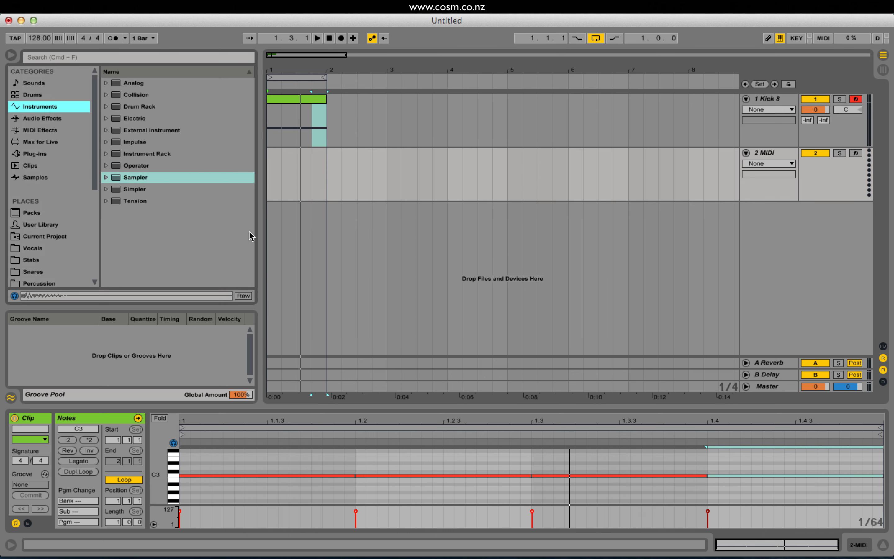
double_click(128, 177)
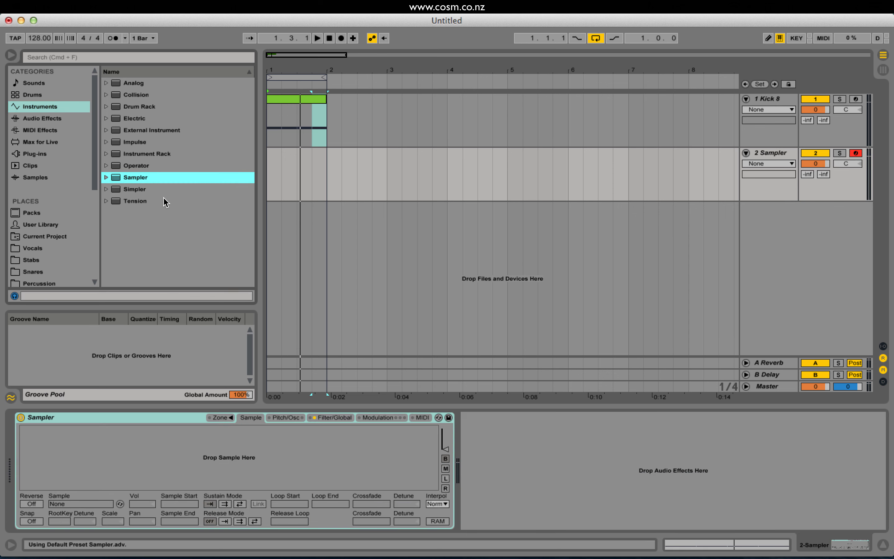
Load Snare 8.aif from the Tom Cosm sample folder into the second track's Sampler.
scroll(55, 192, down, 5)
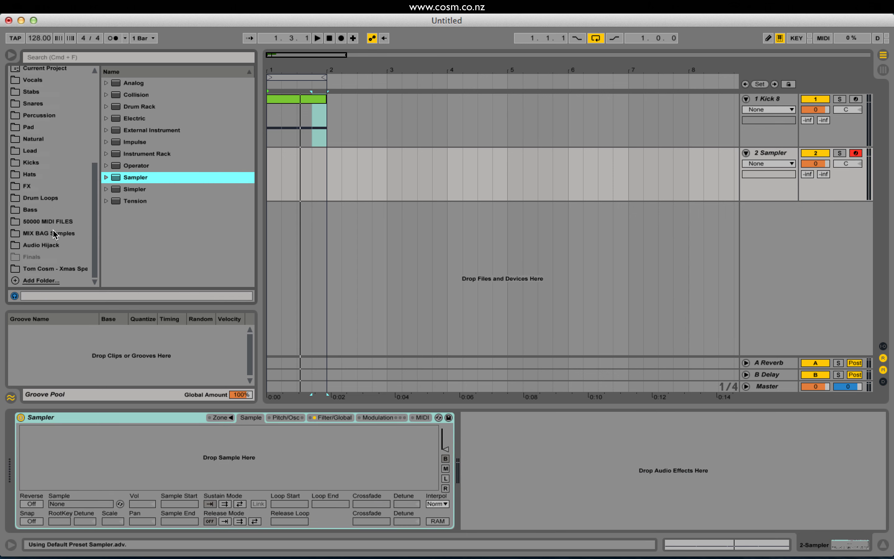
click(55, 269)
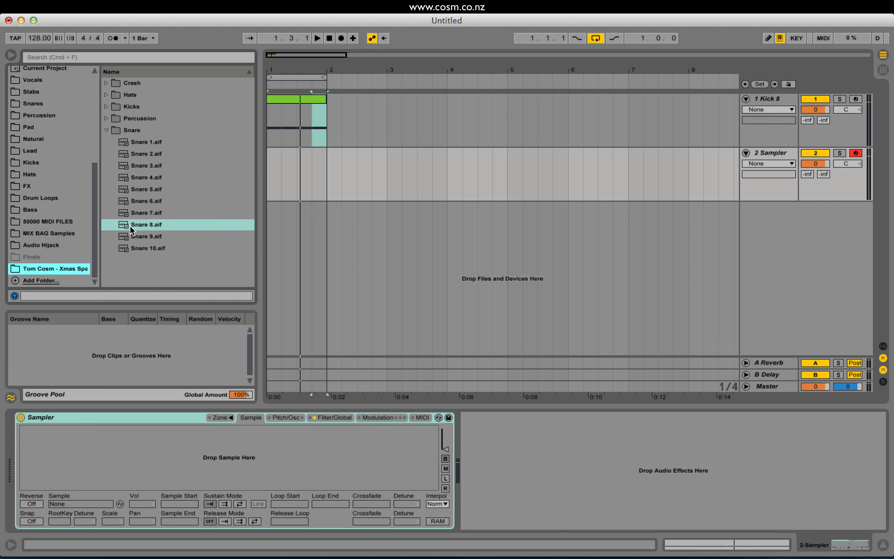
drag(130, 228, 231, 468)
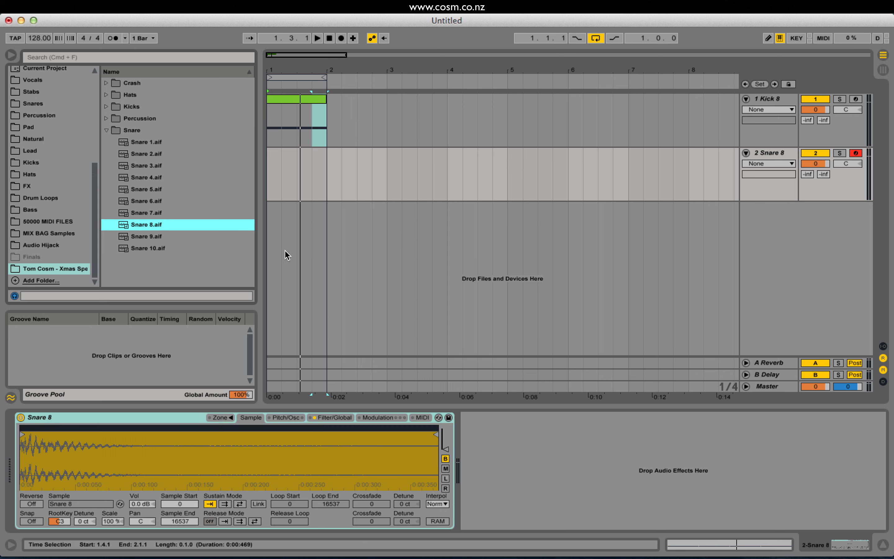
Insert an empty one-bar MIDI clip across bar 1 of the Snare 8 track.
drag(326, 176, 282, 179)
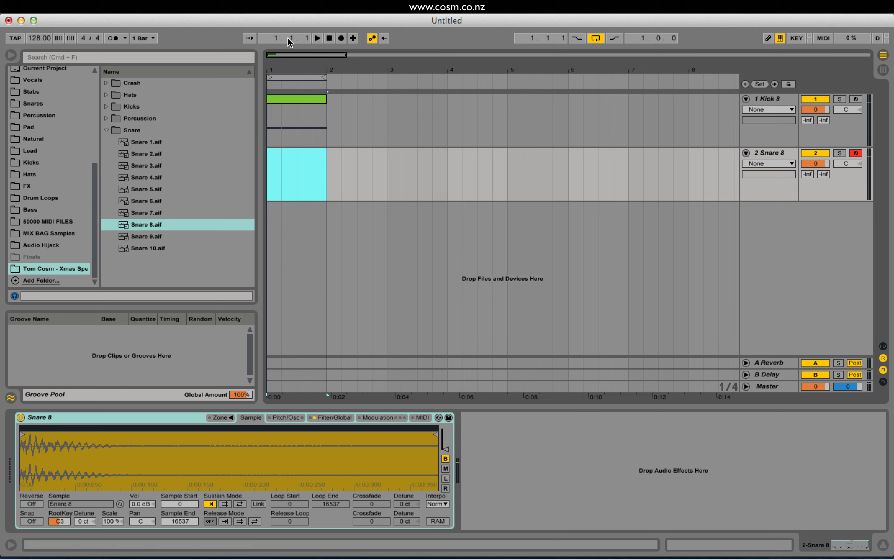
drag(284, 54, 279, 54)
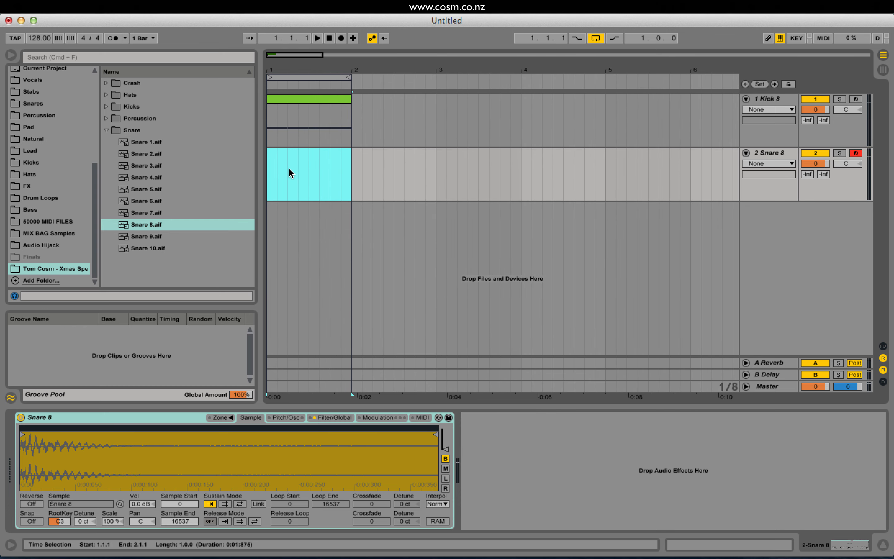
key(super+shift+m)
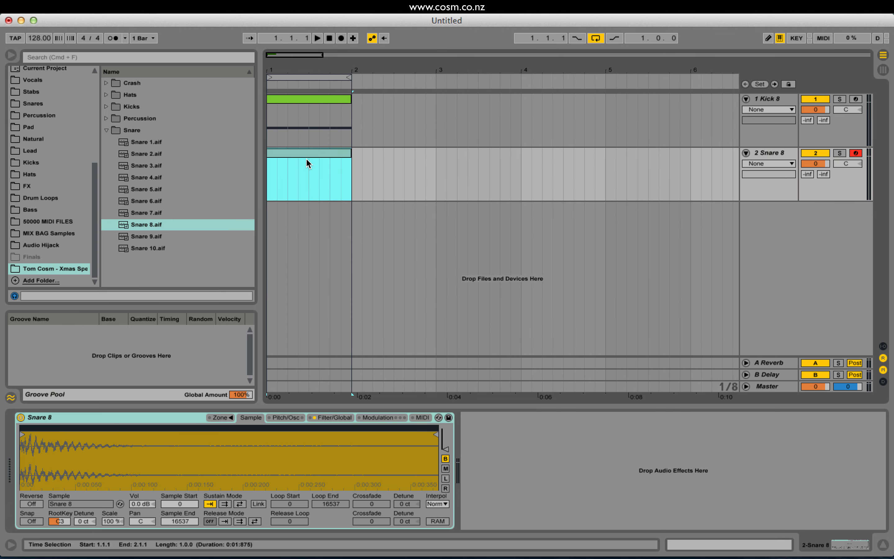
Open the Snare 8 clip's notes, add a C3 note from 1.2.1 to 1.3.1 and enable note preview.
double_click(306, 152)
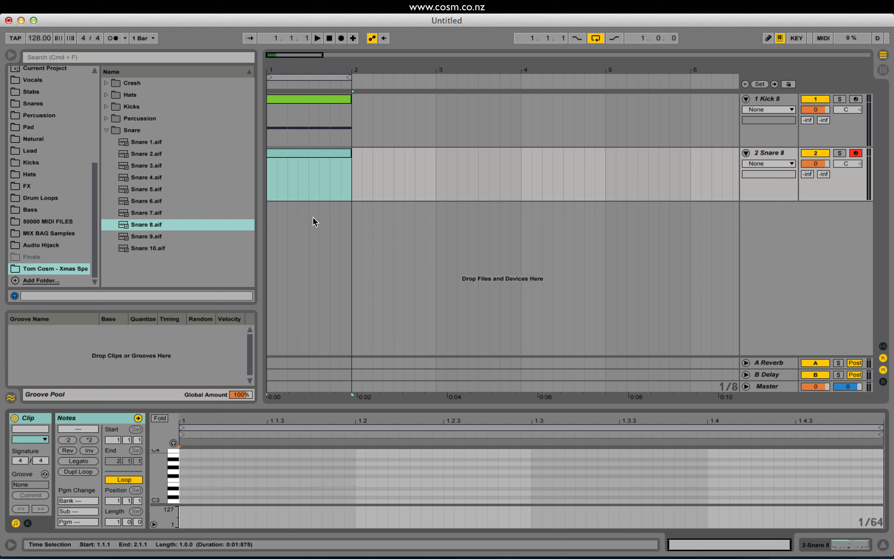
scroll(374, 471, down, 2)
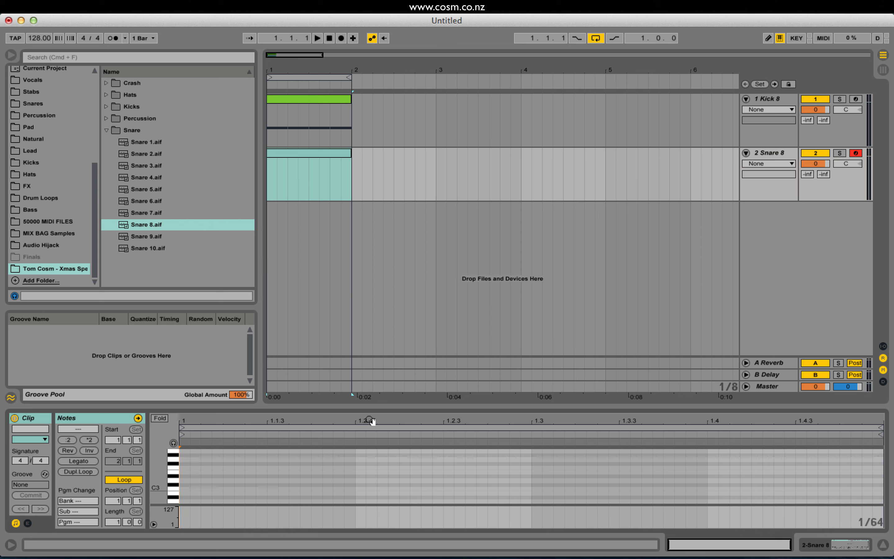
double_click(358, 488)
drag(376, 488, 531, 488)
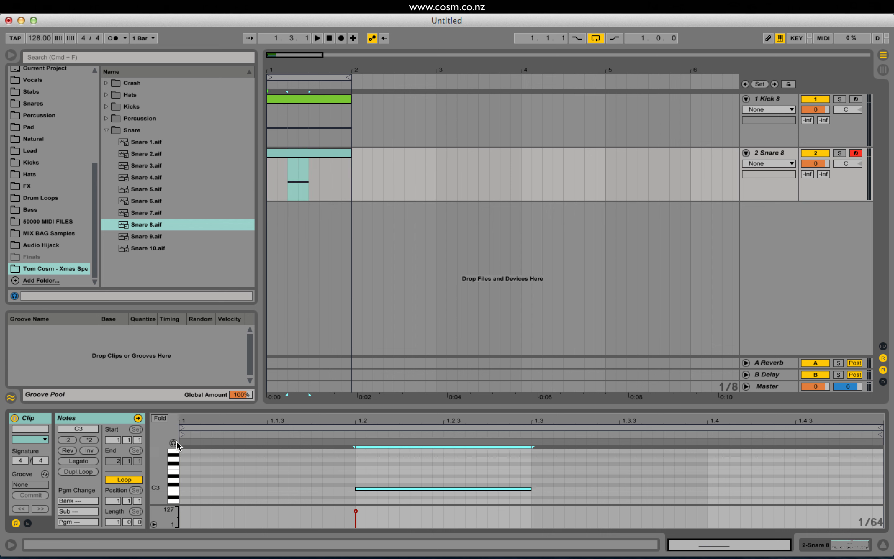
click(173, 443)
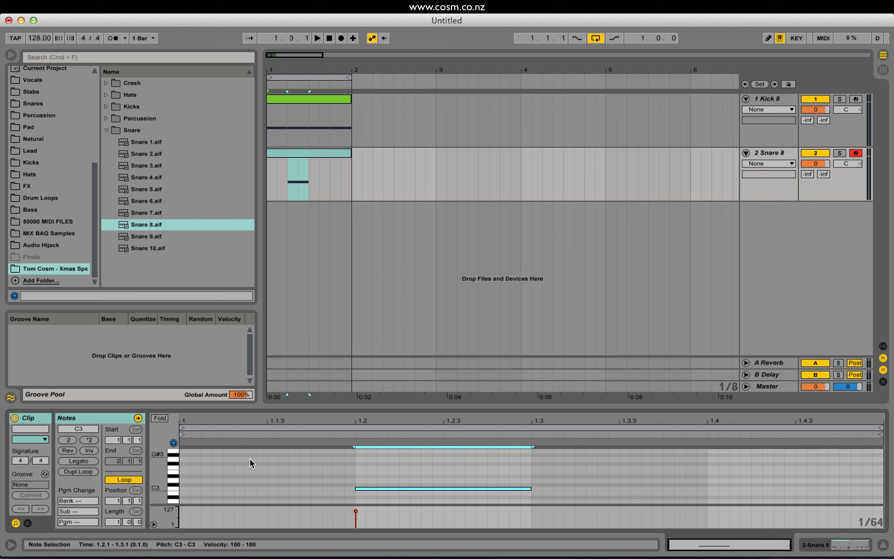
Delete the snare's C3 note and redraw it from 1.2.1 to 1.3.1.
click(377, 488)
double_click(377, 488)
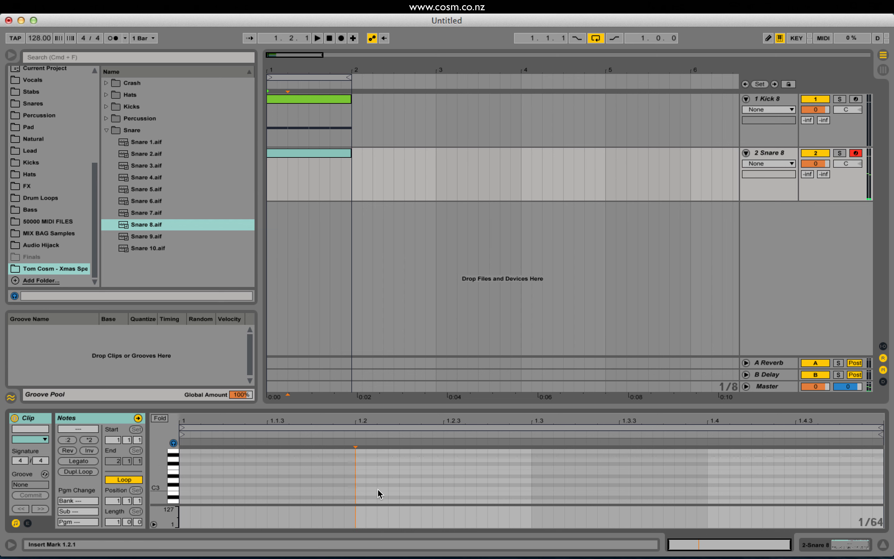
double_click(361, 489)
drag(365, 489, 531, 489)
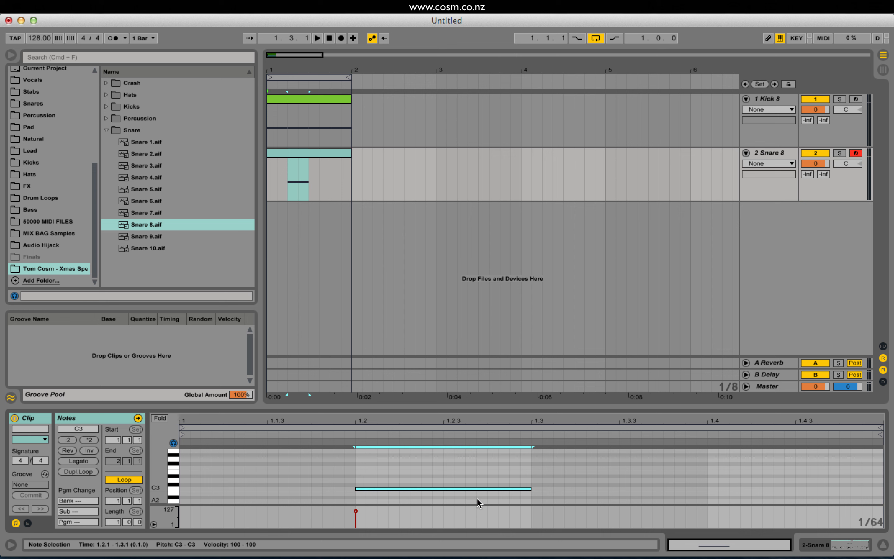
Try duplicating the snare note onto beats 3 and 4 and deleting the beat 3 copy, and undo these edits.
key(super+d)
key(super+d)
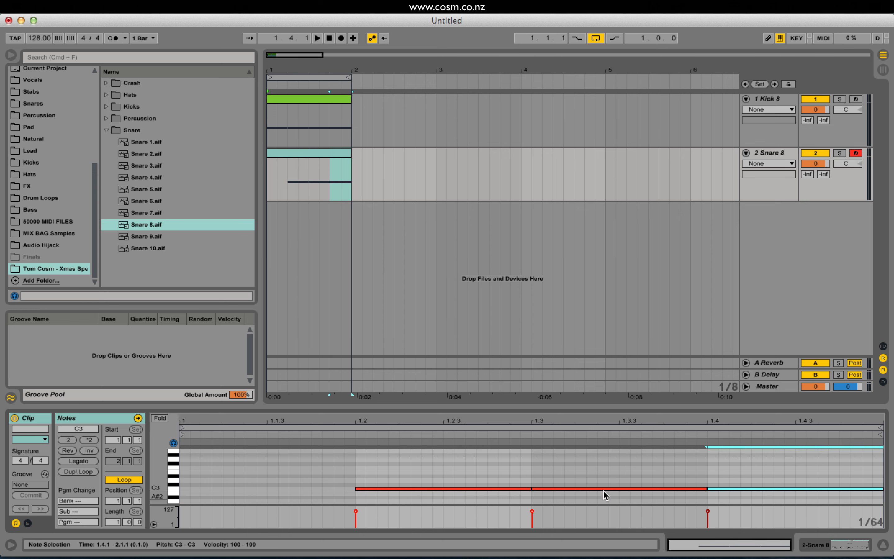
click(591, 488)
key(Delete)
key(super+z)
key(super+z)
key(super+z)
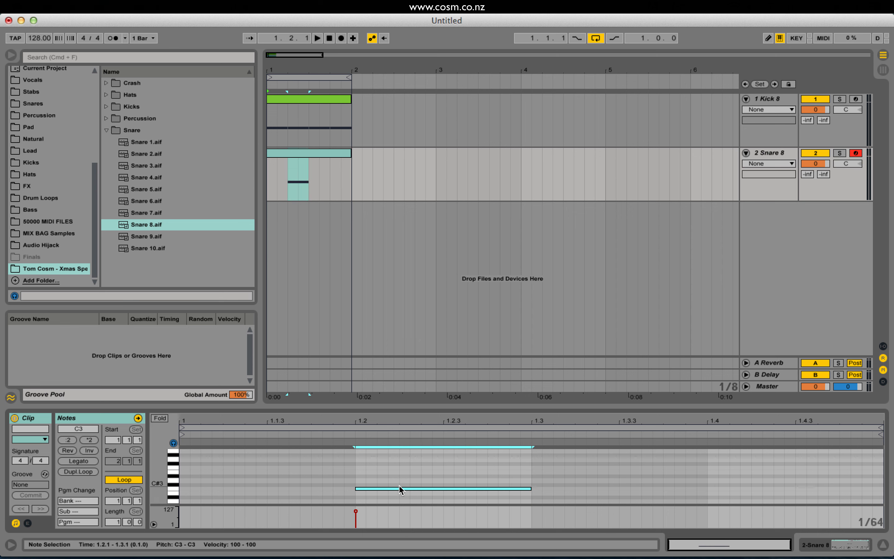
Copy the C3 snare note from beat 2 to beat 4, starting at 1.4.1.
alt+drag(394, 487, 744, 490)
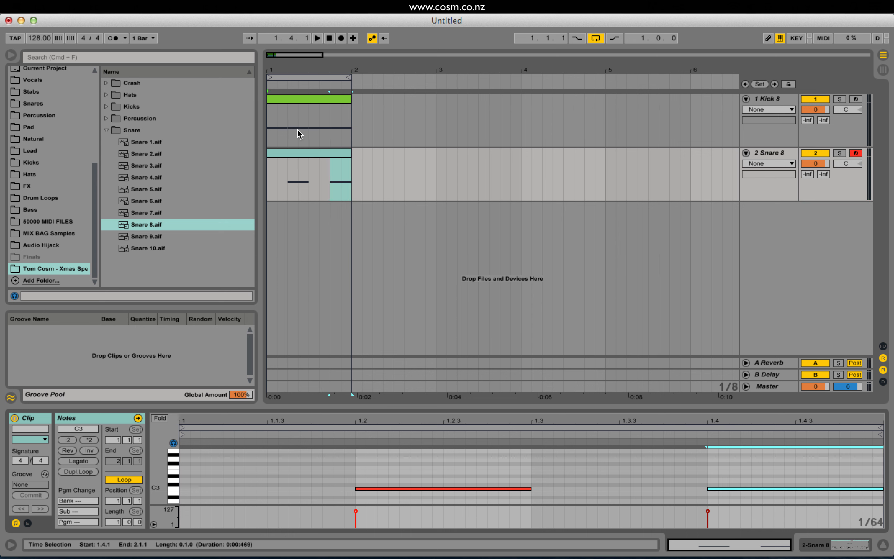
Play back the combined kick and snare loop and stop playback.
key(space)
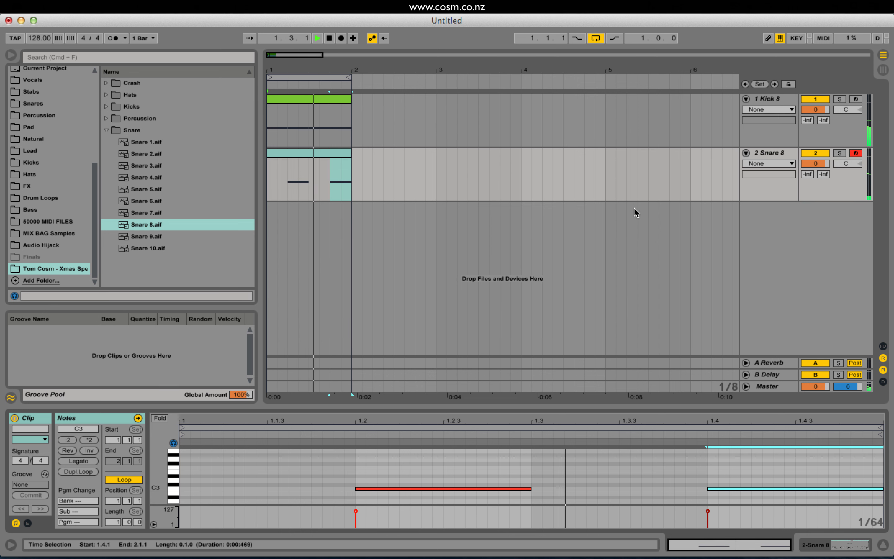
key(space)
click(763, 153)
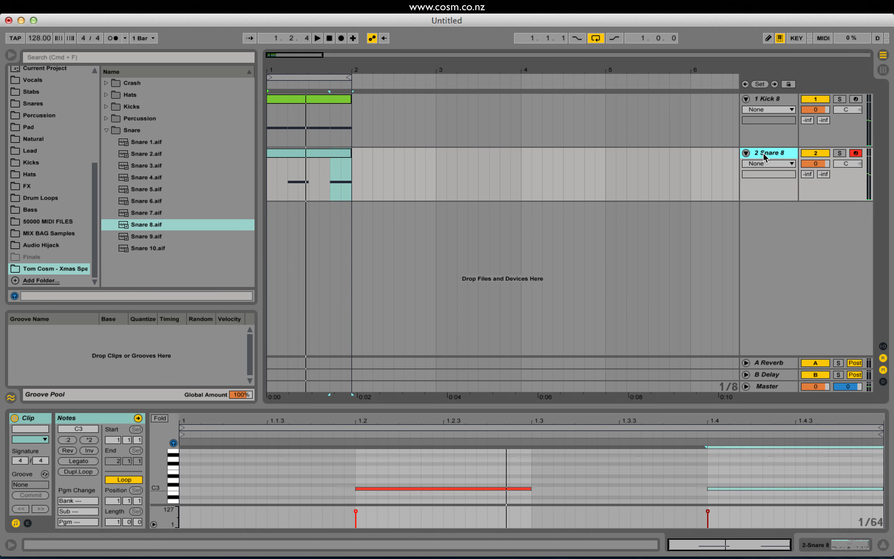
click(771, 100)
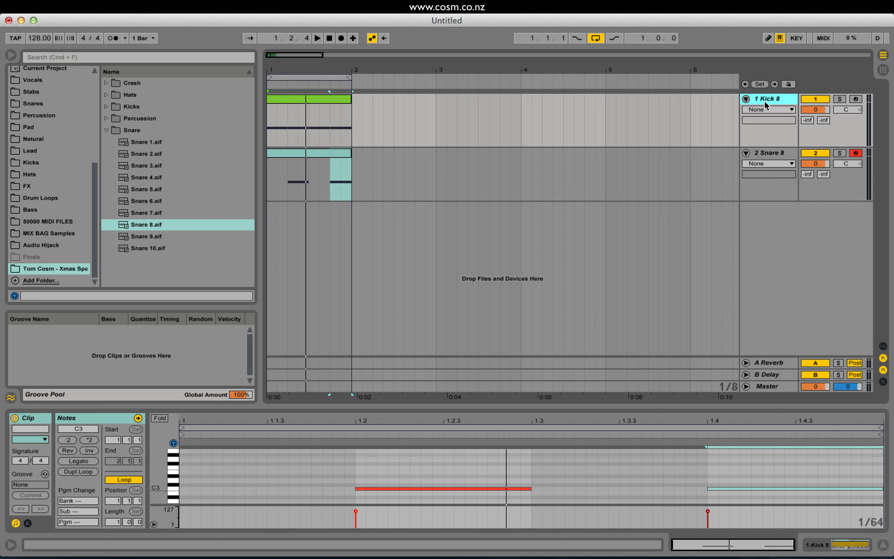
click(776, 153)
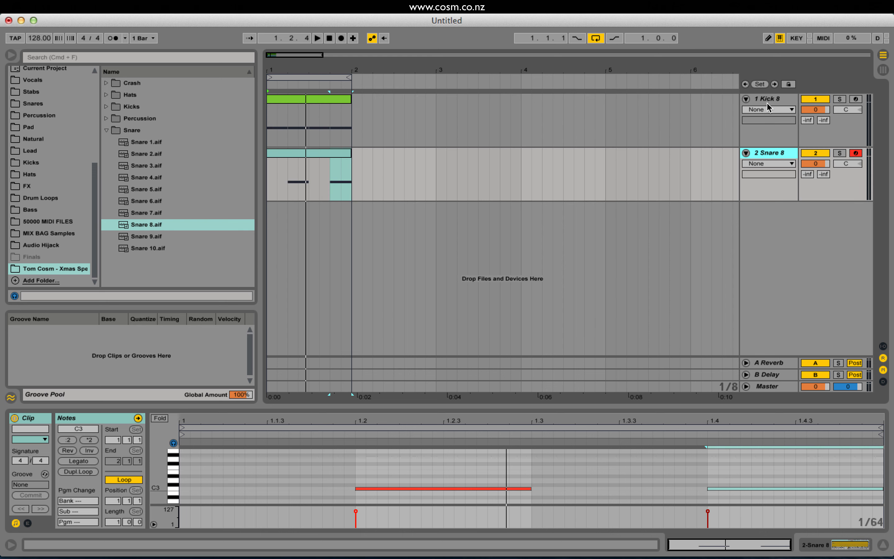
click(766, 102)
click(773, 153)
click(769, 99)
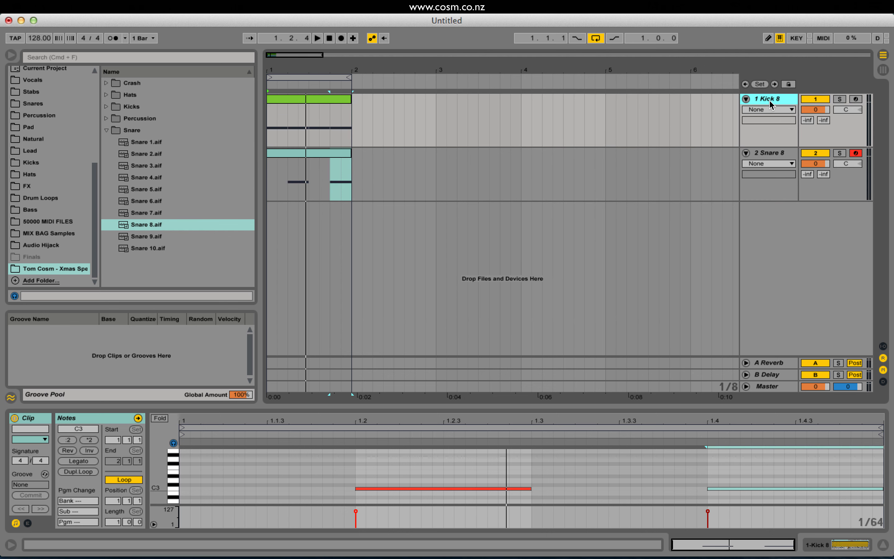
click(763, 153)
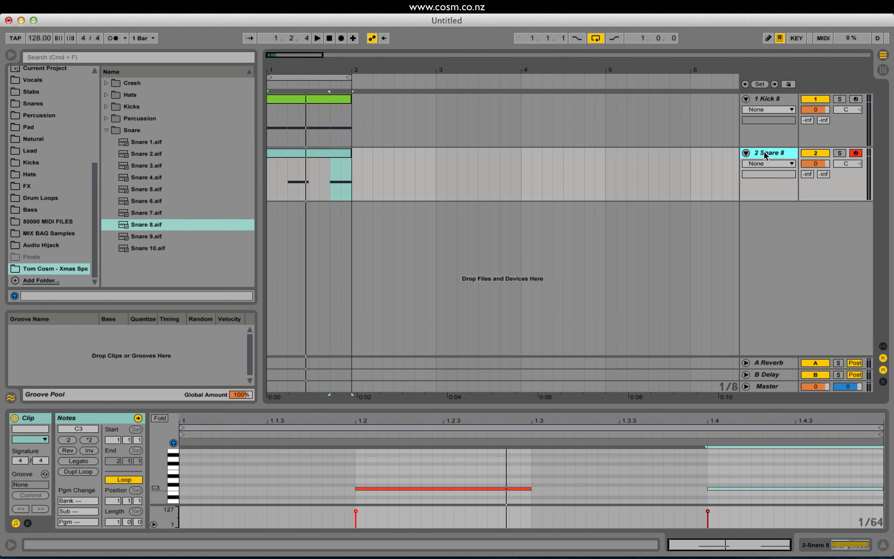
click(771, 101)
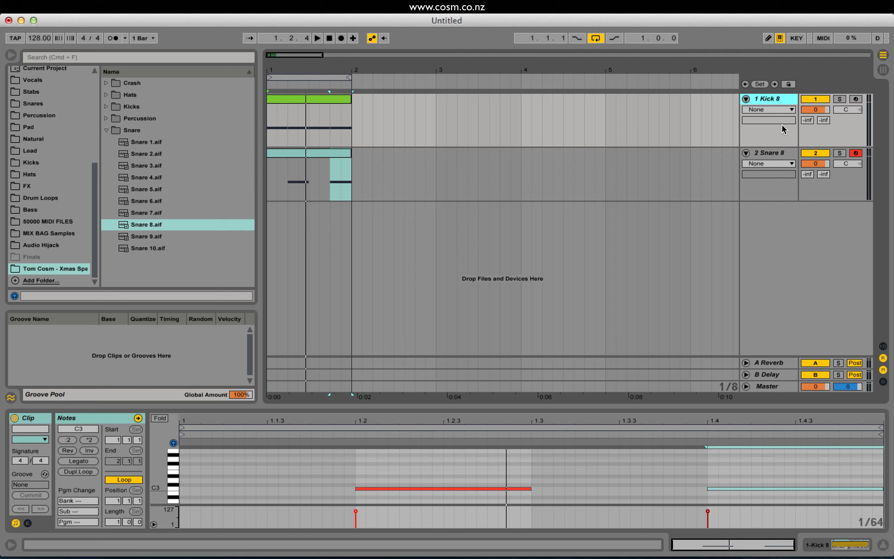
click(771, 154)
click(774, 97)
click(767, 157)
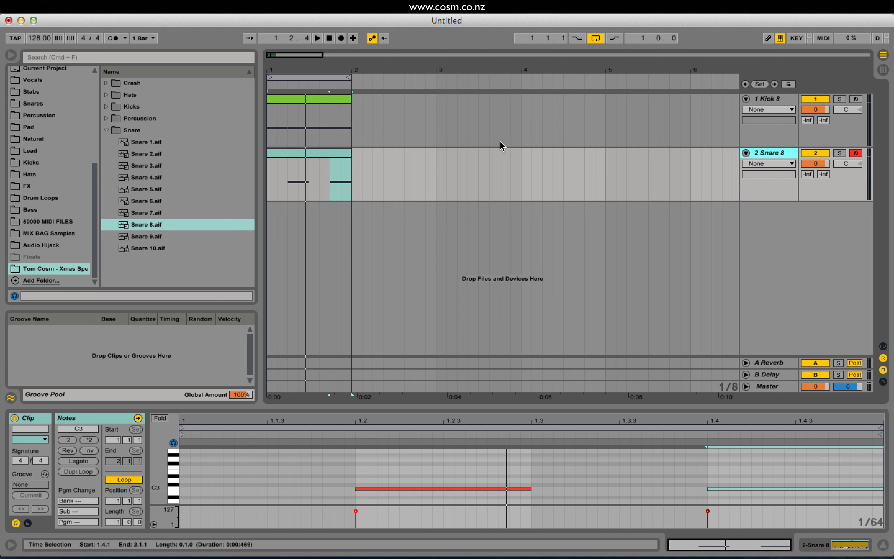
Insert a new MIDI track below the Snare 8 track and rename it Hats.
click(119, 9)
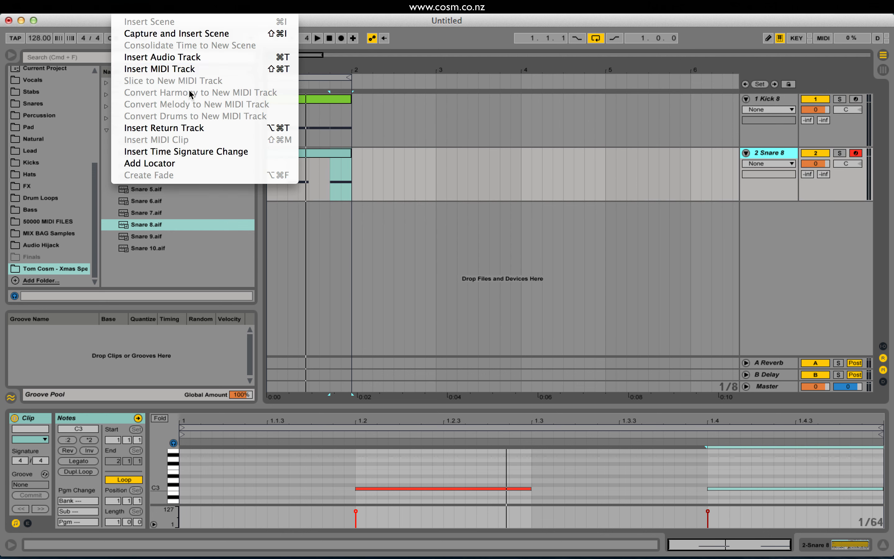
click(184, 73)
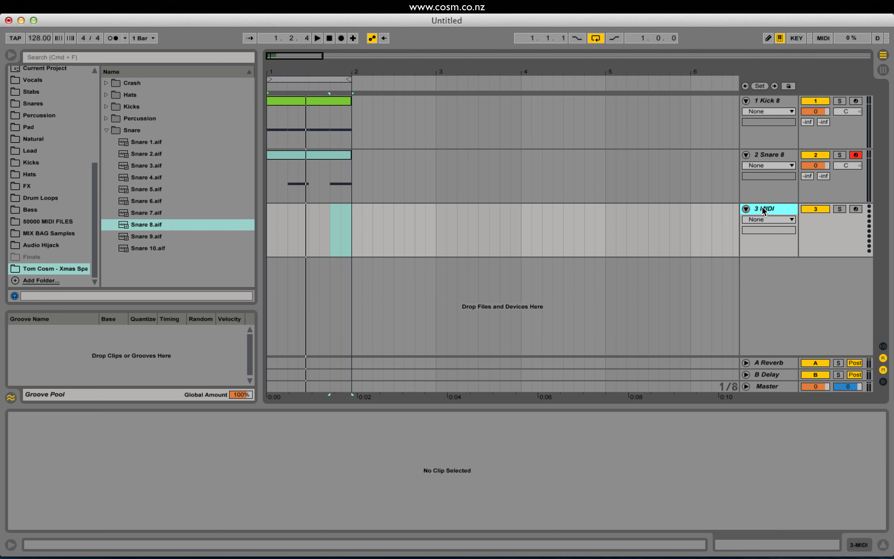
key(super+r)
text(Hats)
key(Return)
click(777, 100)
click(770, 155)
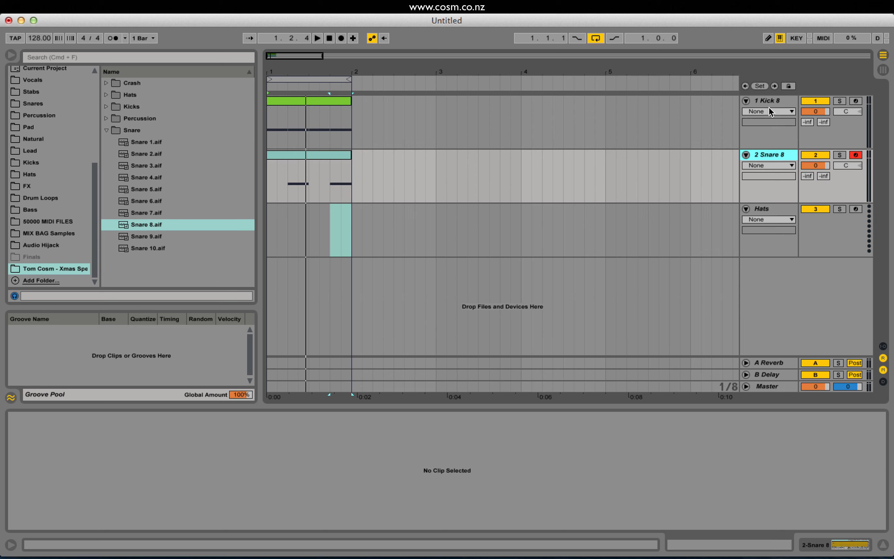
click(771, 103)
click(764, 155)
Load the Impulse instrument onto the Hats track and compare it with the Snare 8 track's Sampler.
click(769, 214)
drag(96, 205, 85, 113)
click(47, 107)
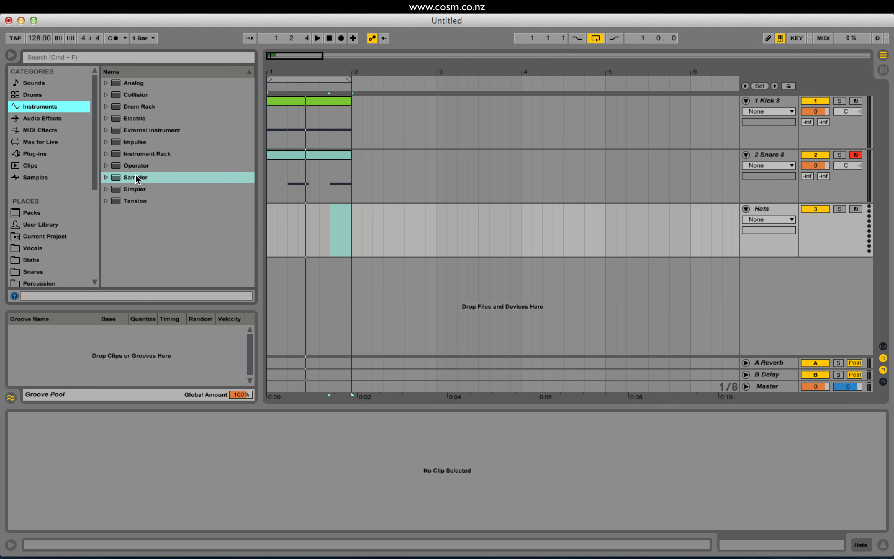
click(136, 144)
double_click(147, 148)
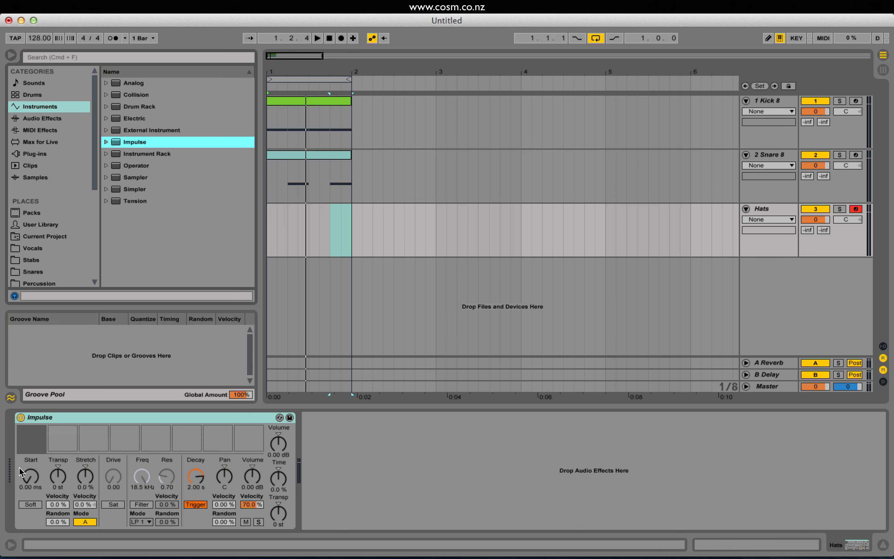
click(771, 157)
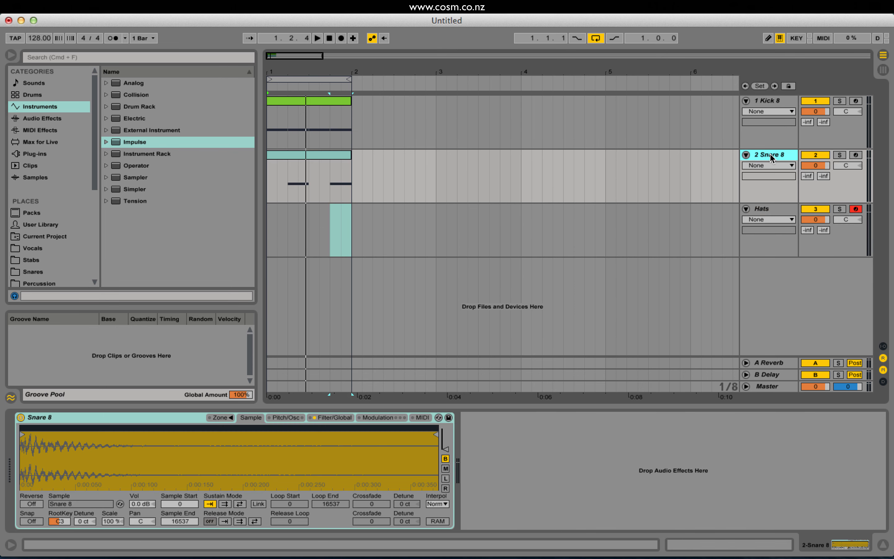
click(763, 208)
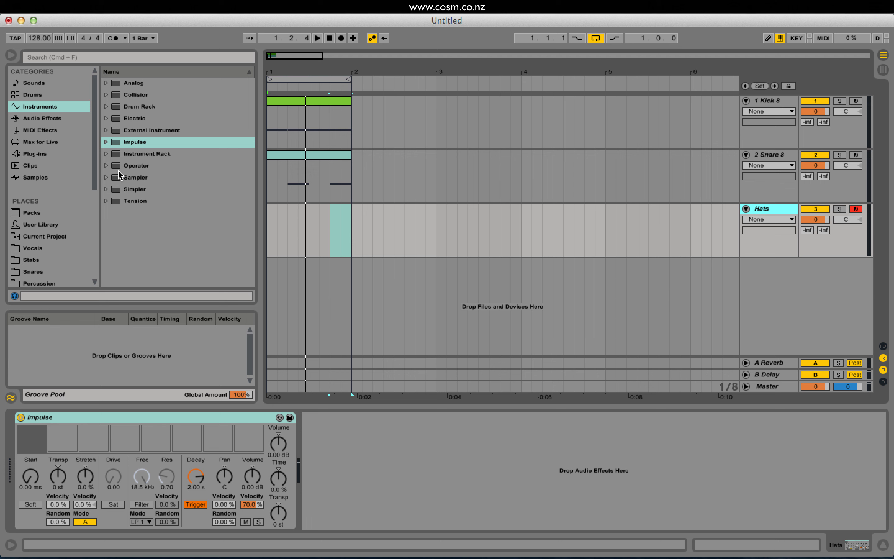
Open the Hats folder in the Xmas Special Drum Kit samples and preview Closed Hat 1.
click(40, 178)
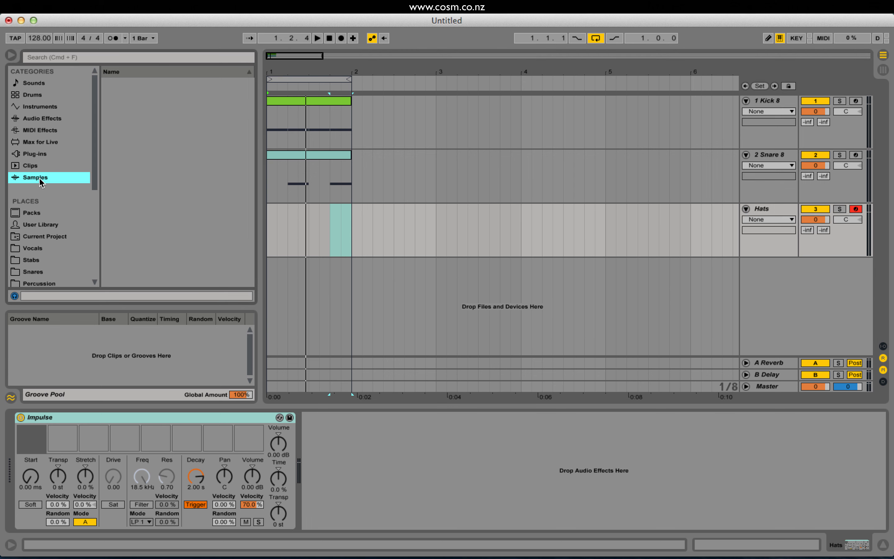
scroll(30, 284, down, 5)
click(55, 269)
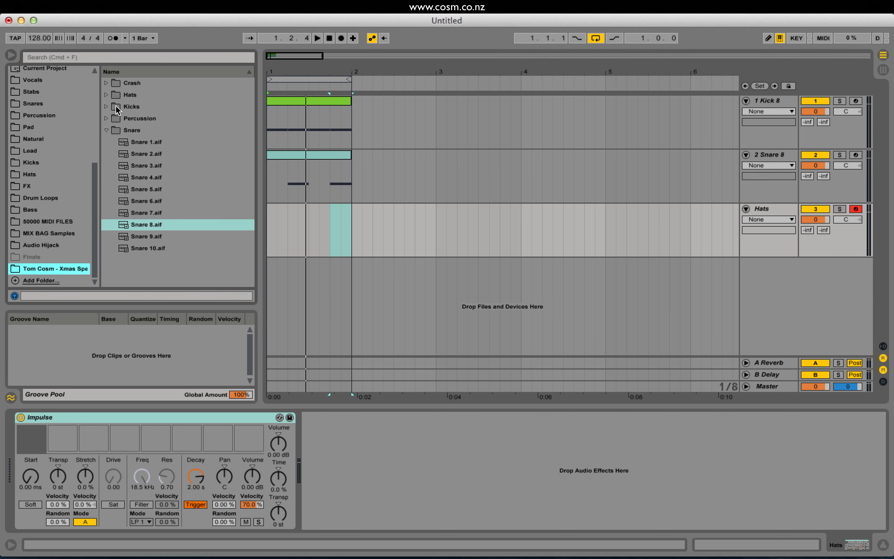
click(106, 95)
click(216, 105)
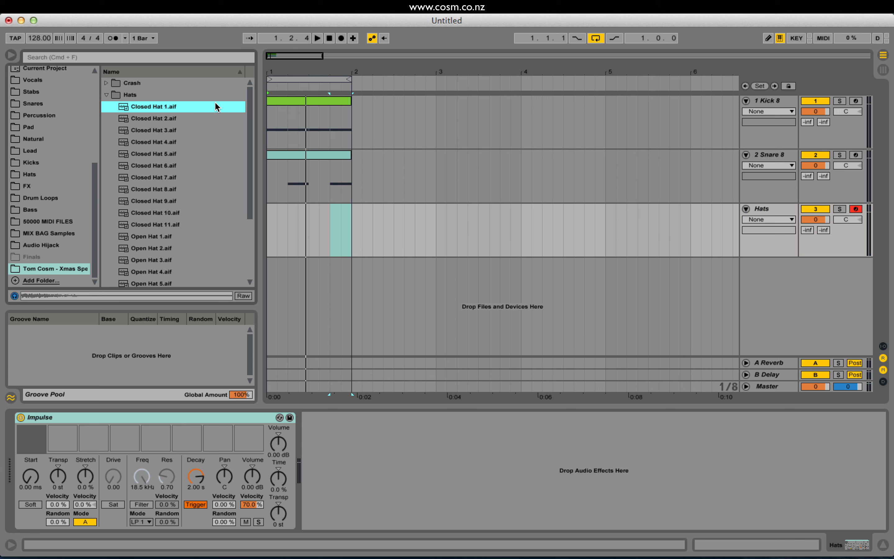
Audition the closed hat samples and load Closed Hat 8 into Impulse's first slot.
key(Down)
key(Down)
key(Down)
key(Down)
key(Down)
key(Down)
key(Down)
key(Down)
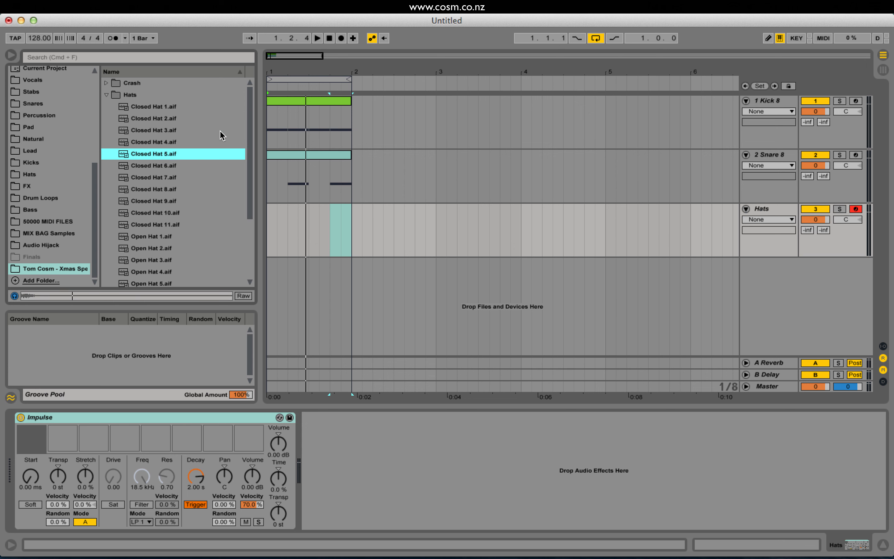
key(Down)
key(Down)
key(Up)
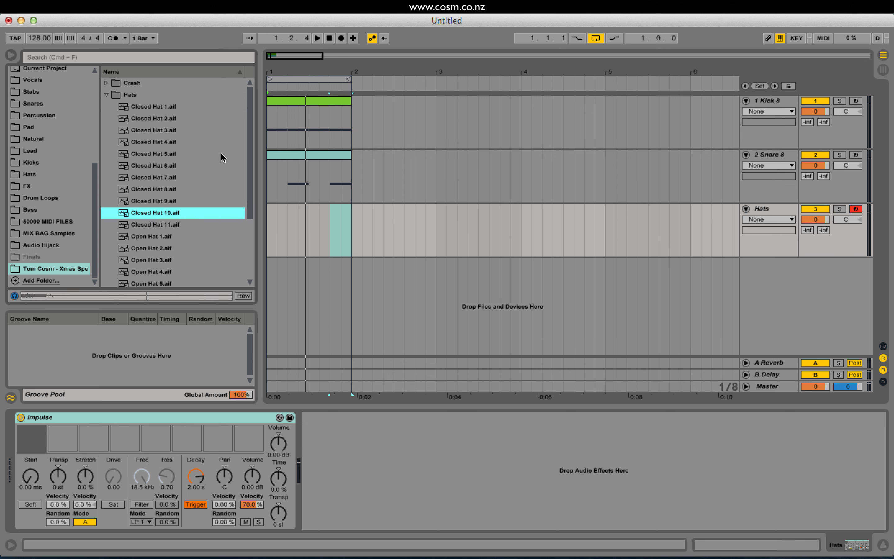
key(Up)
key(Down)
key(Up)
key(Up)
key(Up)
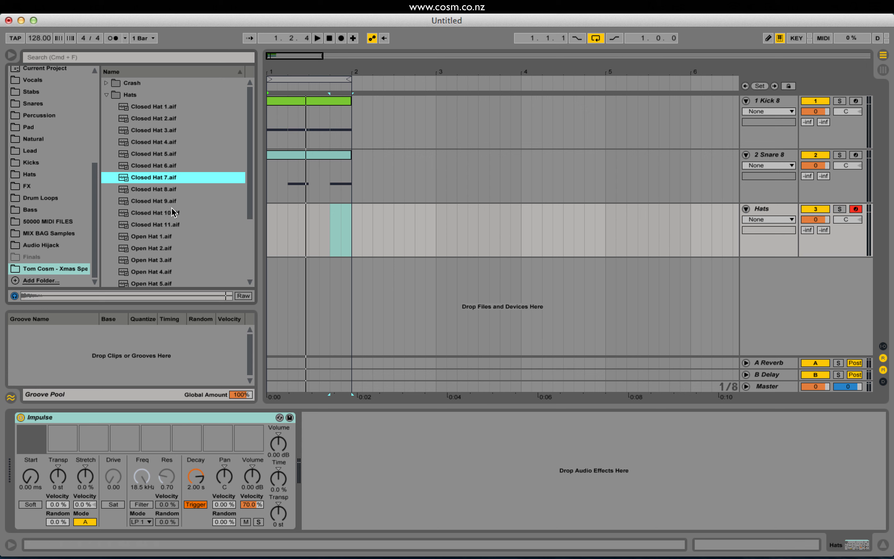
key(Down)
key(Up)
key(Down)
key(Up)
key(Down)
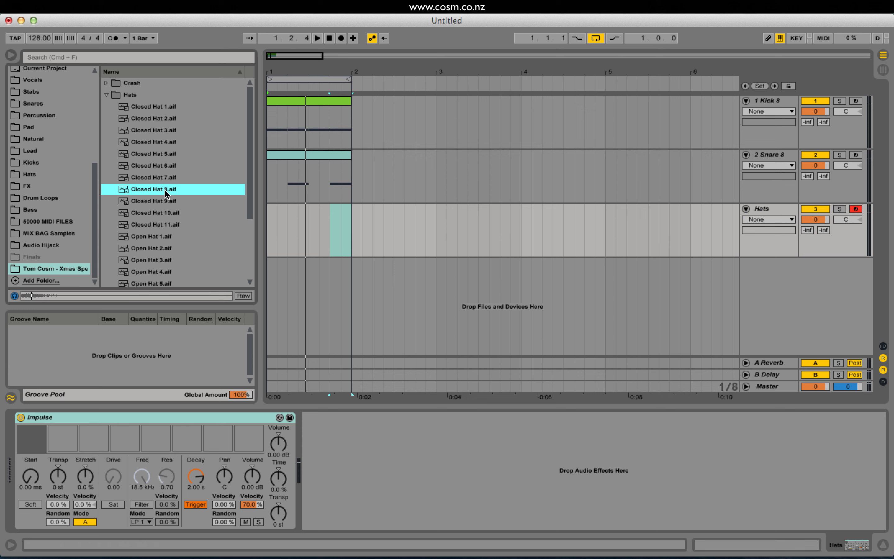
key(Up)
key(Down)
drag(139, 195, 31, 448)
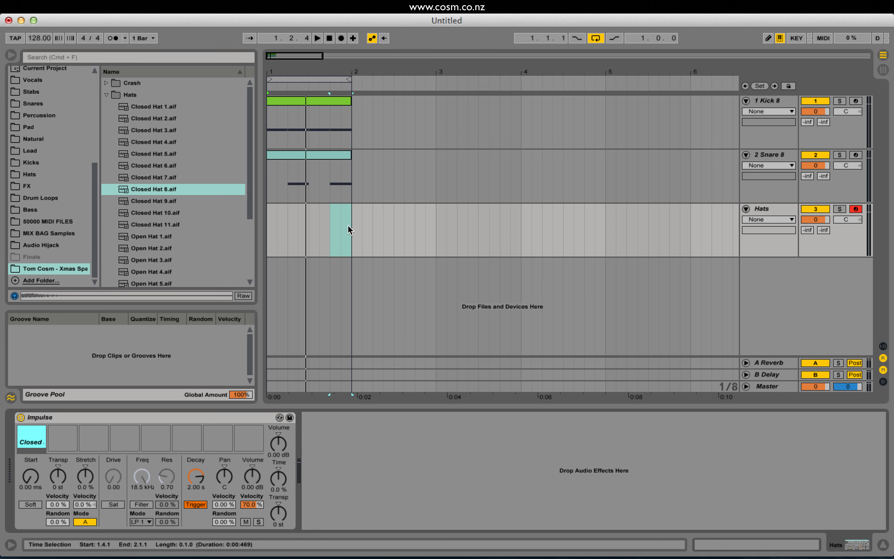
Create an empty one-bar MIDI clip on the Hats track from 1.1.1 to 2.1.1 and open its notes.
drag(345, 227, 268, 228)
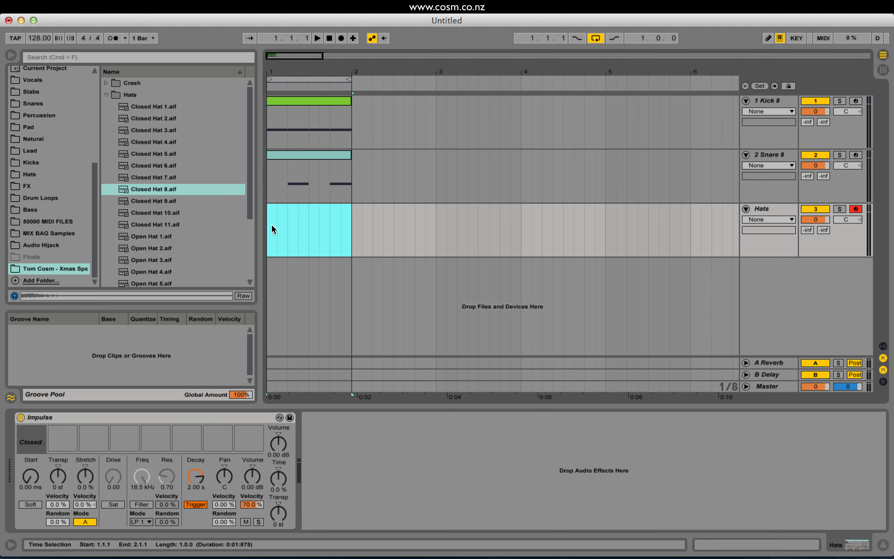
key(super+shift+m)
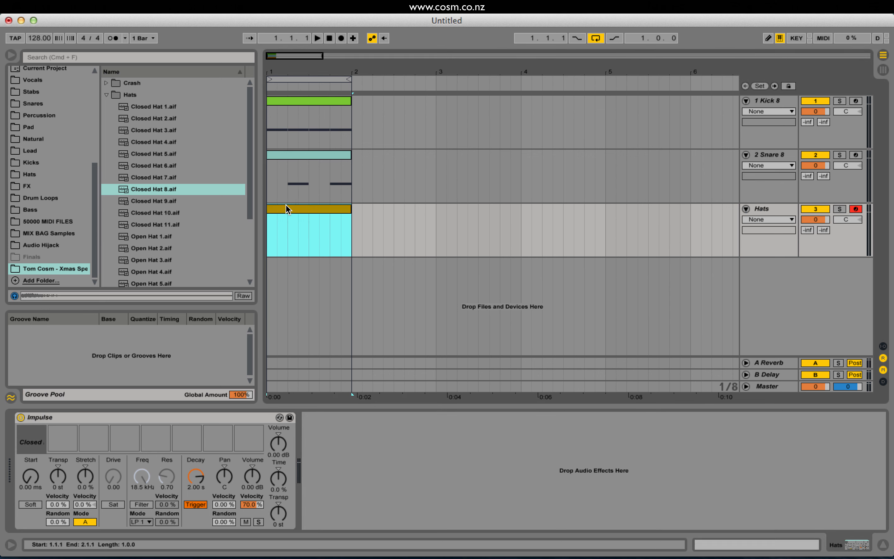
double_click(288, 209)
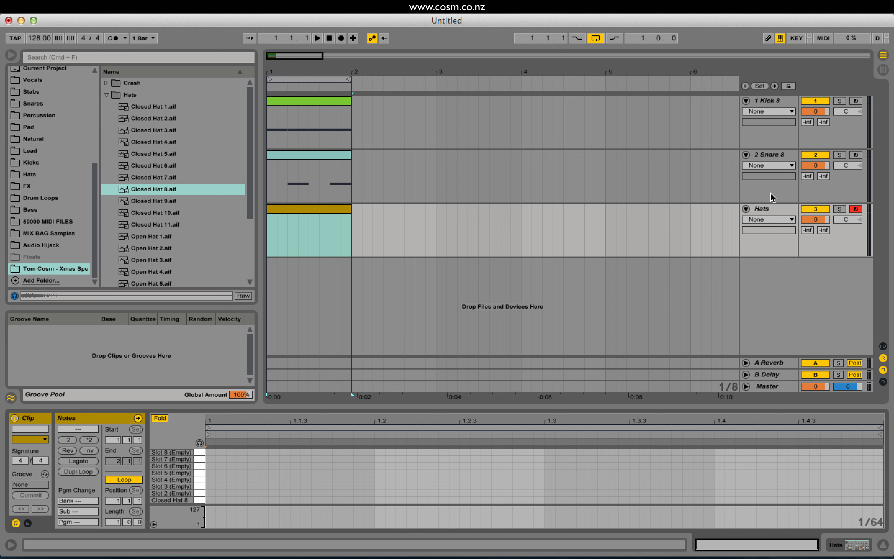
click(767, 209)
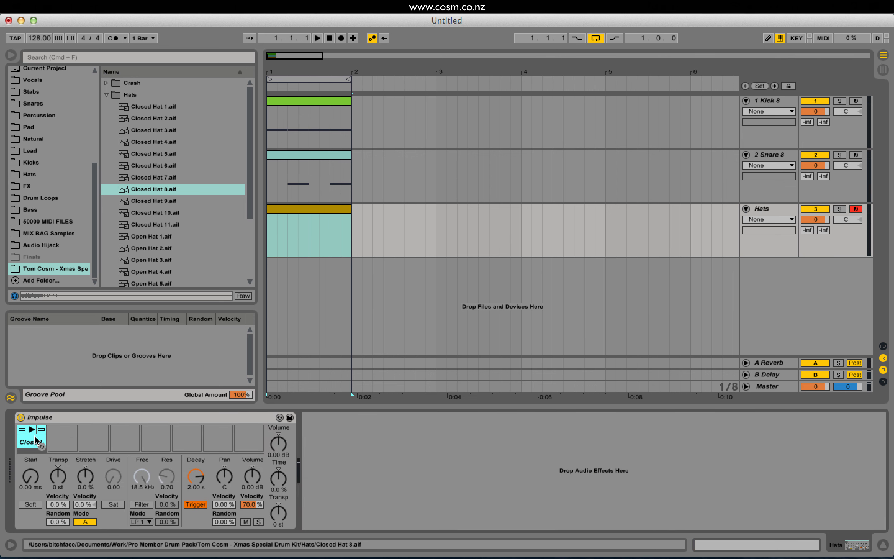
double_click(303, 209)
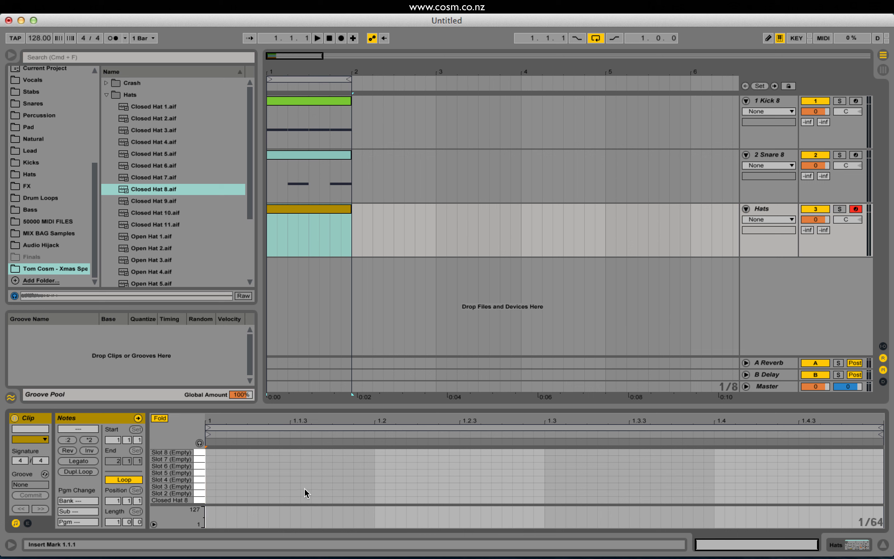
Try different note grid sizes in the Hats clip and delete the test notes placed in the Slot 2 row.
key(super+2)
key(super+2)
key(super+1)
key(super+1)
key(super+1)
key(super+1)
key(super+2)
key(super+2)
key(super+2)
double_click(346, 491)
key(Delete)
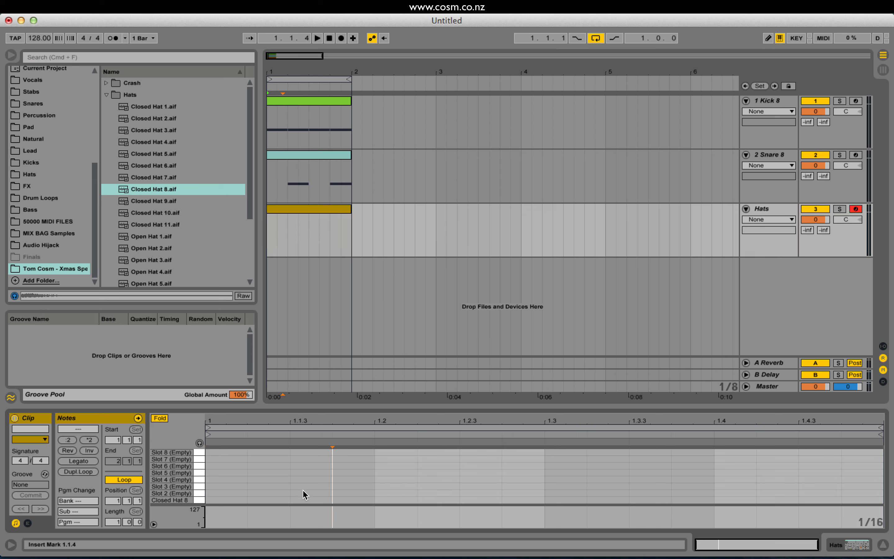
double_click(302, 491)
key(Delete)
double_click(258, 491)
key(Delete)
Try short Closed Hat 8 notes on a 1/128 grid in the first beat and undo them.
key(super+1)
key(super+1)
key(super+1)
double_click(213, 500)
double_click(250, 499)
click(274, 500)
double_click(276, 499)
double_click(322, 500)
key(super+z)
key(super+z)
key(super+z)
key(super+z)
key(super+z)
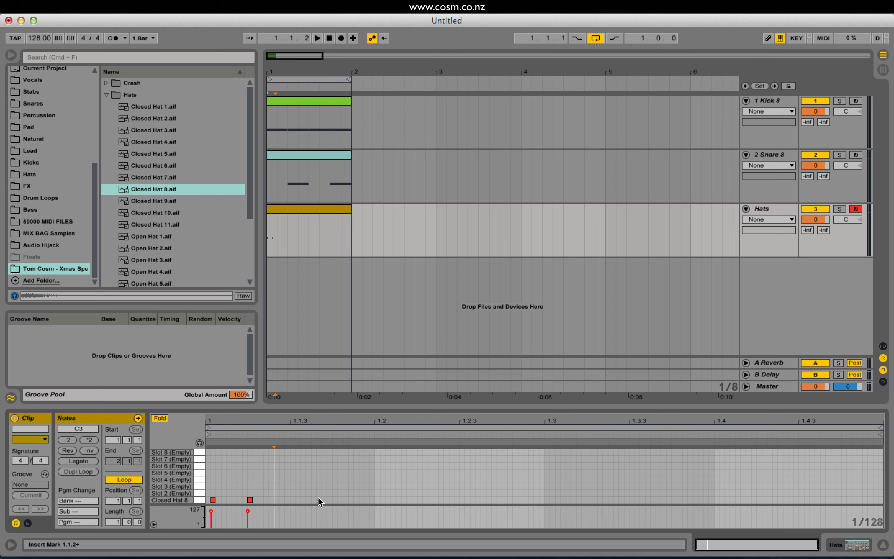
key(super+shift+z)
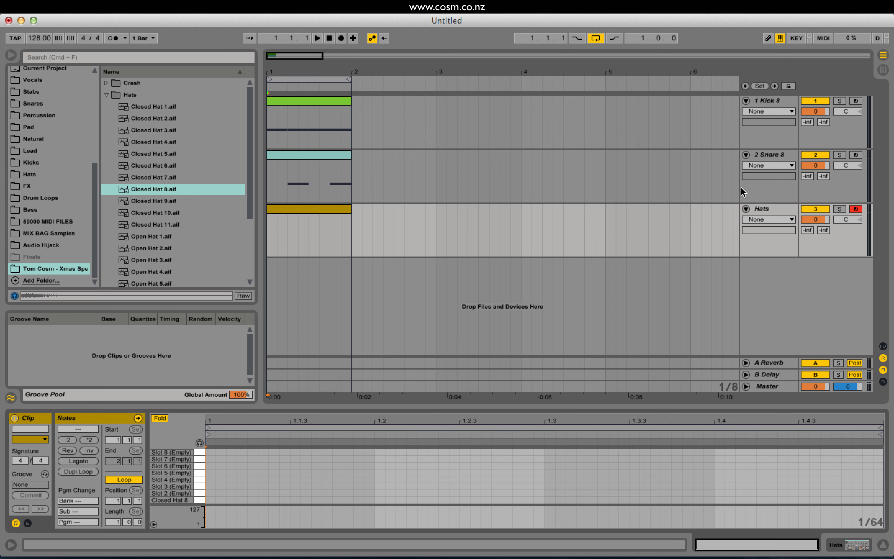
Set the grid to 1/8, add a Closed Hat 8 note at 1.1.1 and duplicate it to fill the bar with eighth notes.
key(super+2)
key(super+2)
double_click(216, 500)
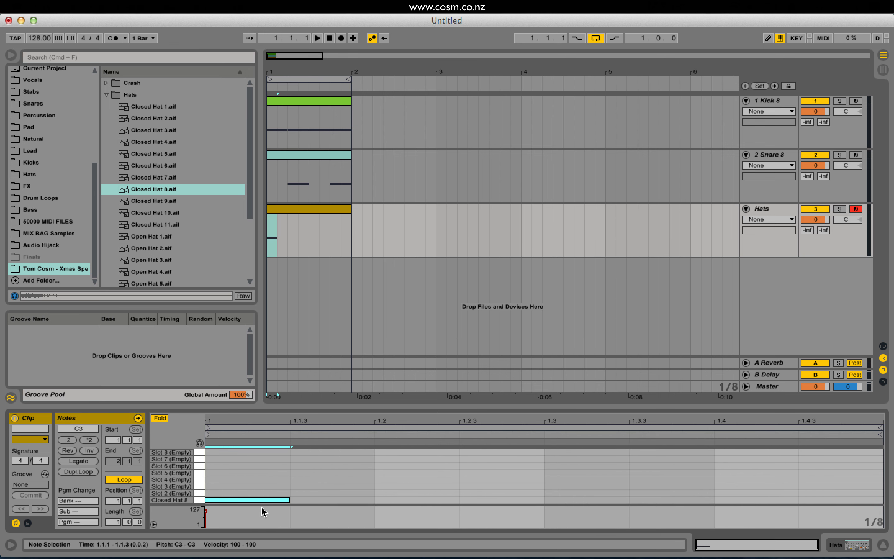
key(super+d)
key(super+d)
key(super+d)
key(super+d)
key(super+d)
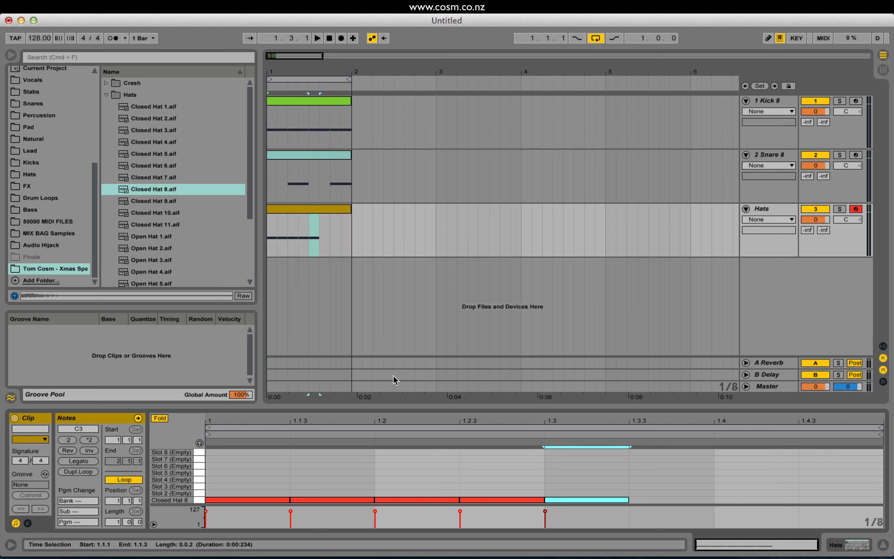
key(super+d)
key(super+d)
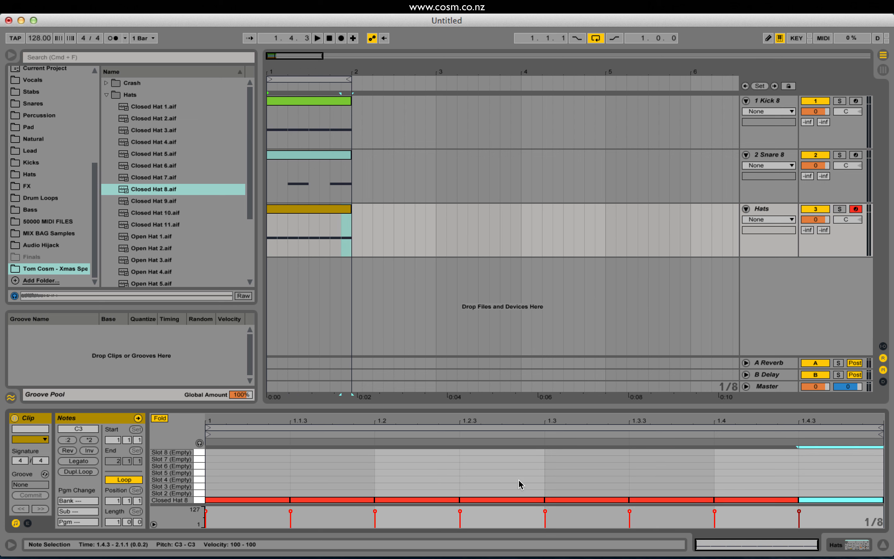
Delete the hat notes in the bar's second half and refill it by duplicating the first four notes.
drag(552, 479, 105, 541)
key(Delete)
key(super+d)
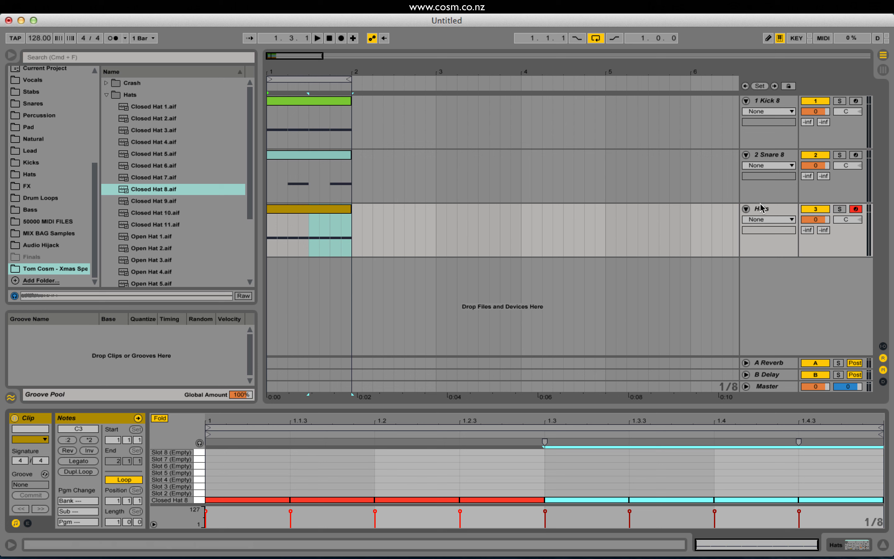
Play the looped beat to hear the eighth-note hats and stop playback.
click(769, 208)
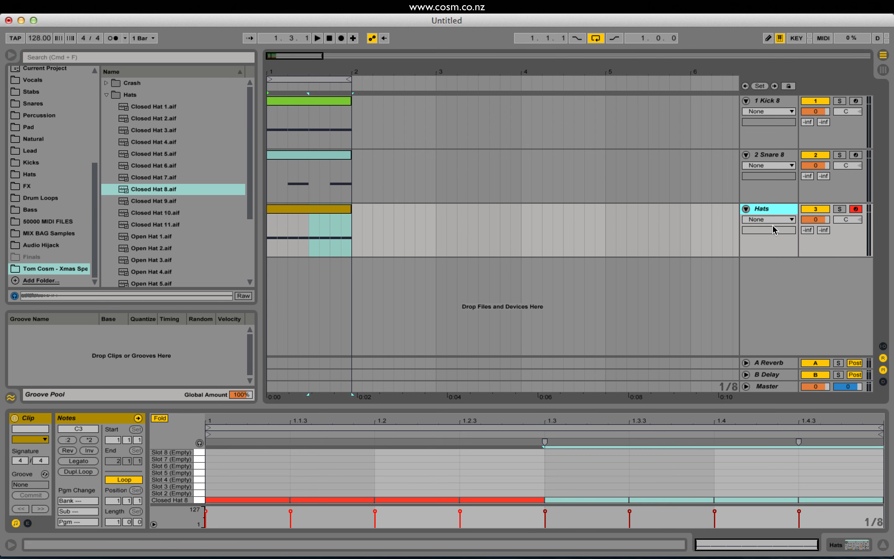
key(space)
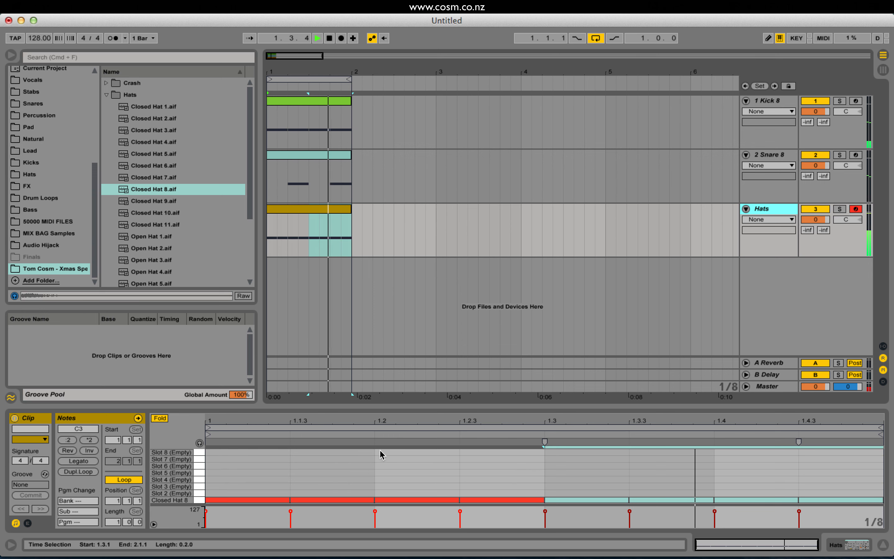
click(279, 479)
key(space)
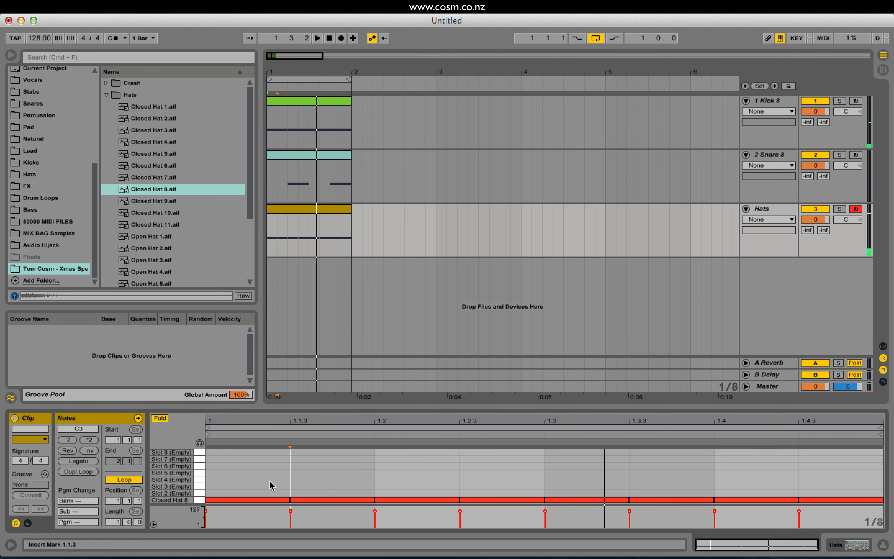
Shorten all Closed Hat 8 notes to sixteenths on a 1/16 grid and duplicate them into the gaps to fill the bar.
key(super+a)
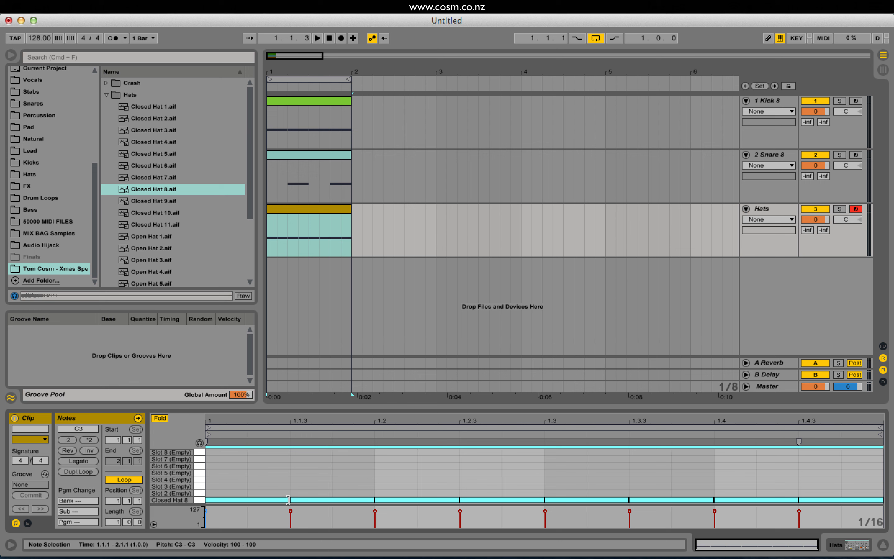
click(258, 480)
drag(253, 483, 873, 522)
drag(290, 500, 252, 499)
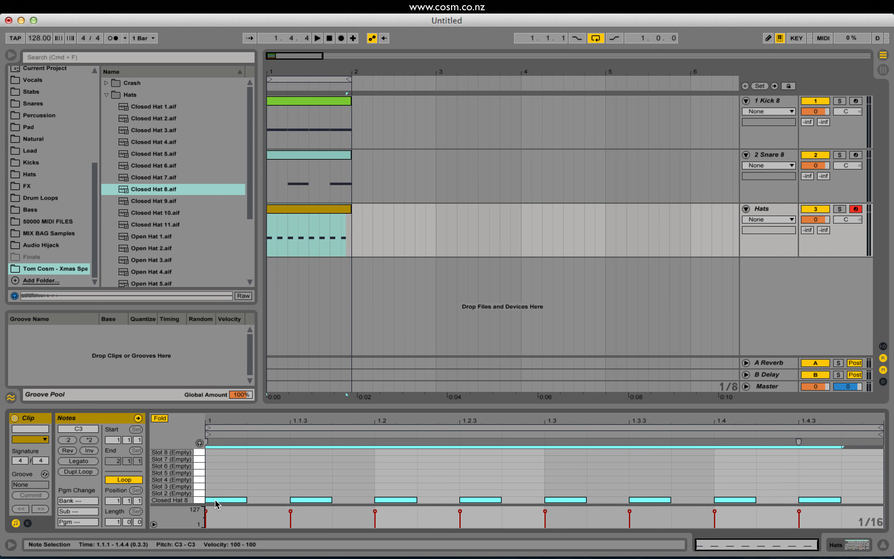
drag(215, 500, 257, 505)
Play the sixteenth-note hats with the beat and lower the Hats track volume to -7.2 dB.
key(space)
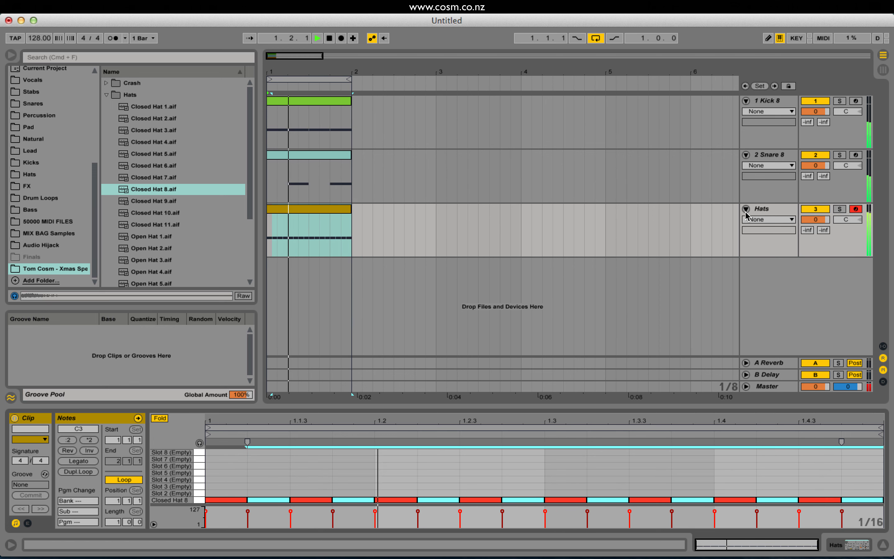
key(space)
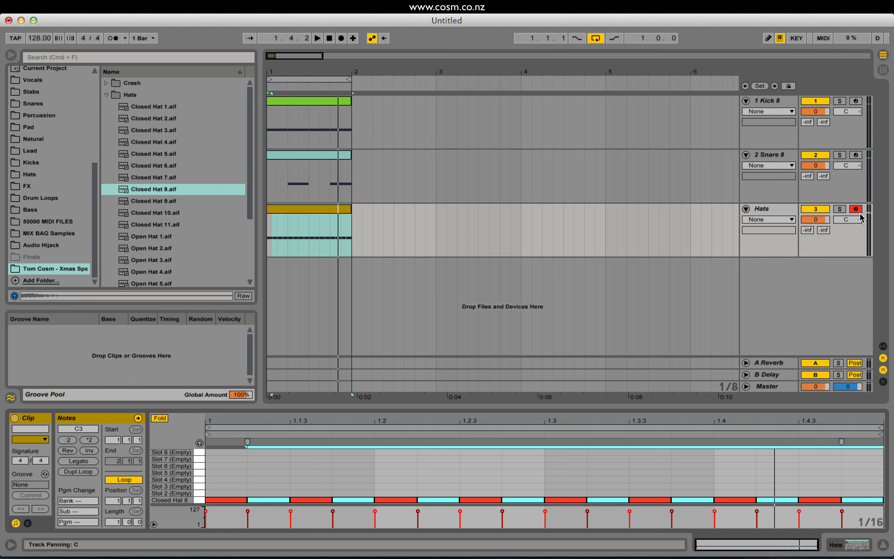
key(space)
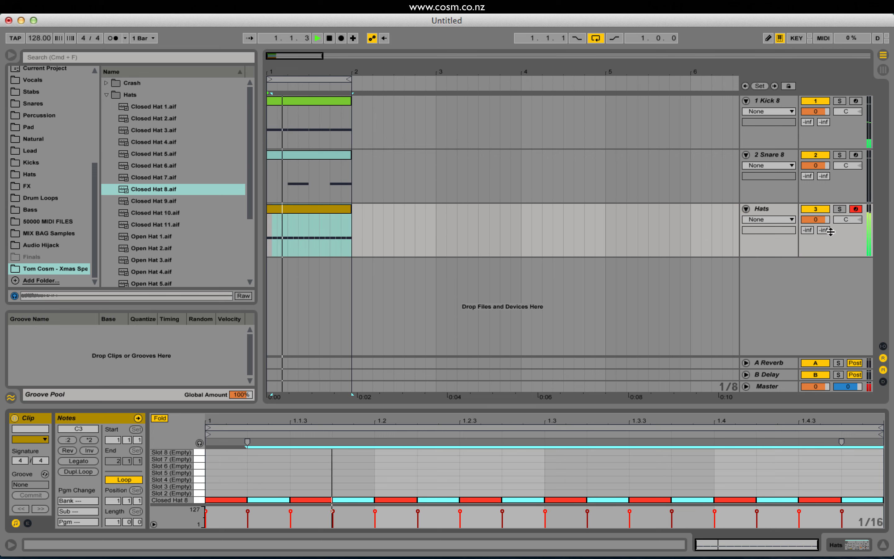
key(space)
drag(816, 220, 816, 232)
key(space)
key(space)
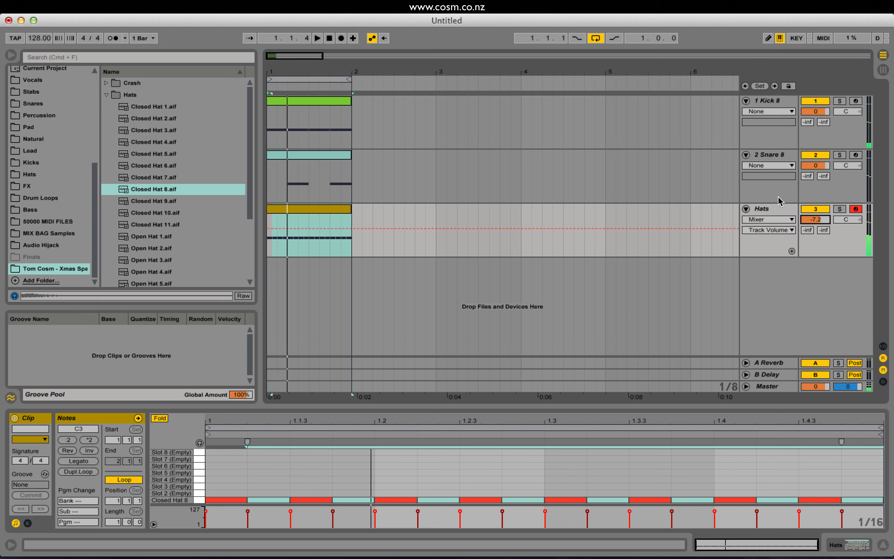
Examine the Hats track's Impulse device and the velocity markers of the notes in the Hats clip.
click(770, 209)
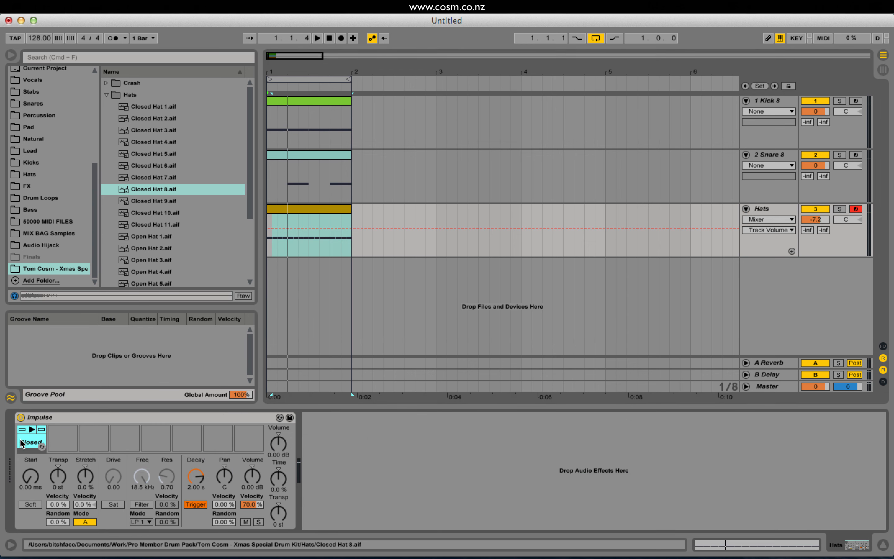
click(291, 224)
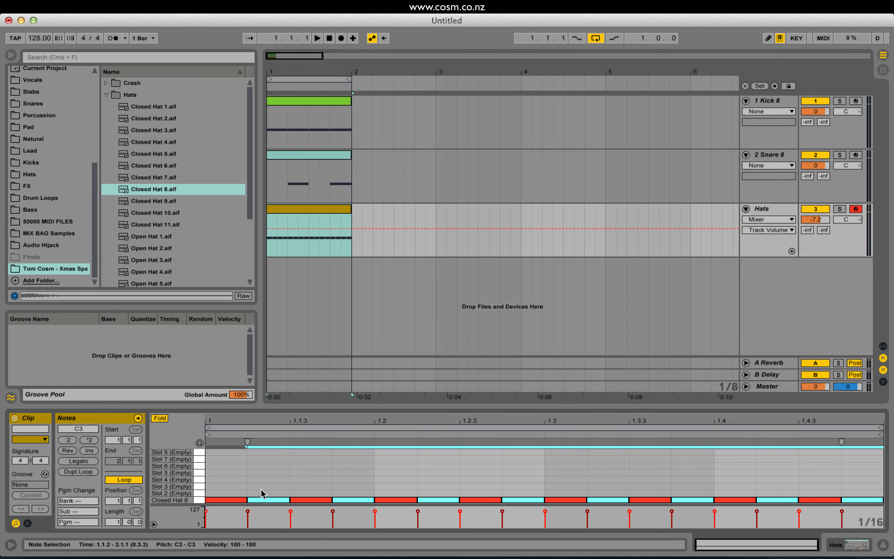
click(292, 513)
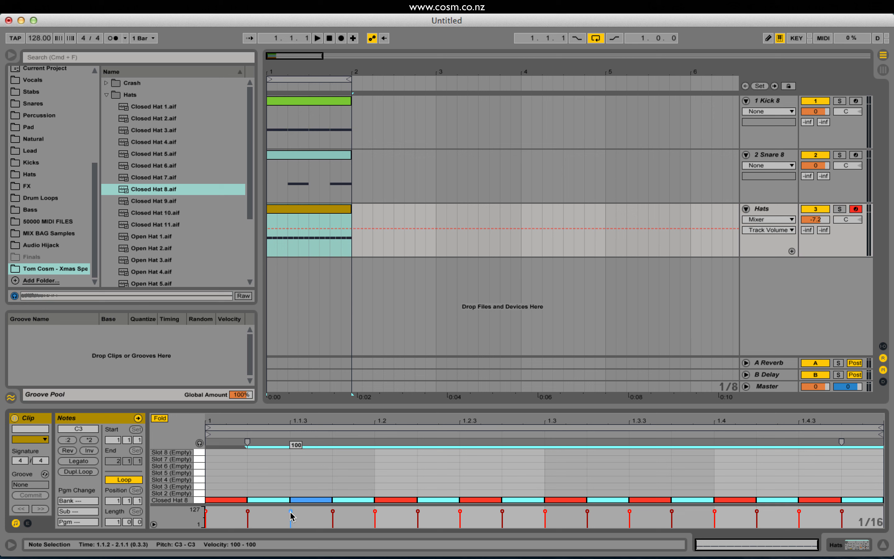
click(332, 512)
click(375, 512)
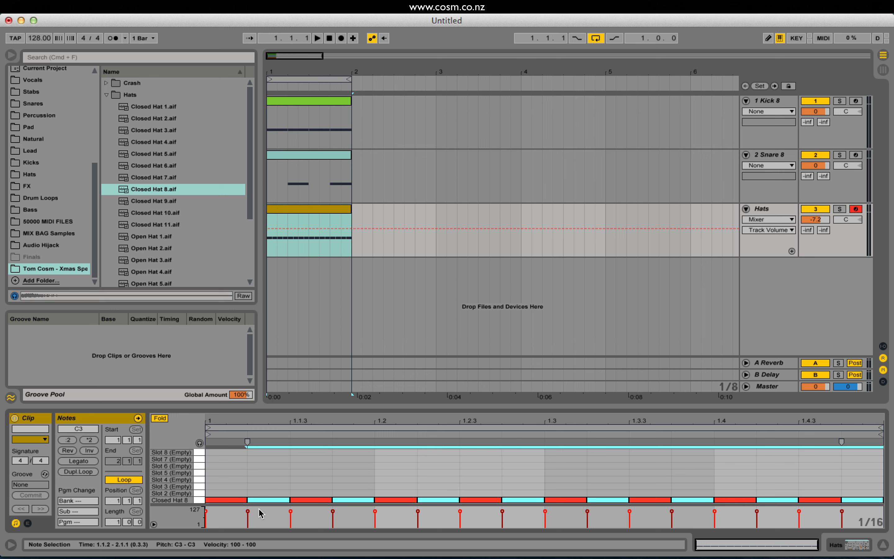
click(255, 519)
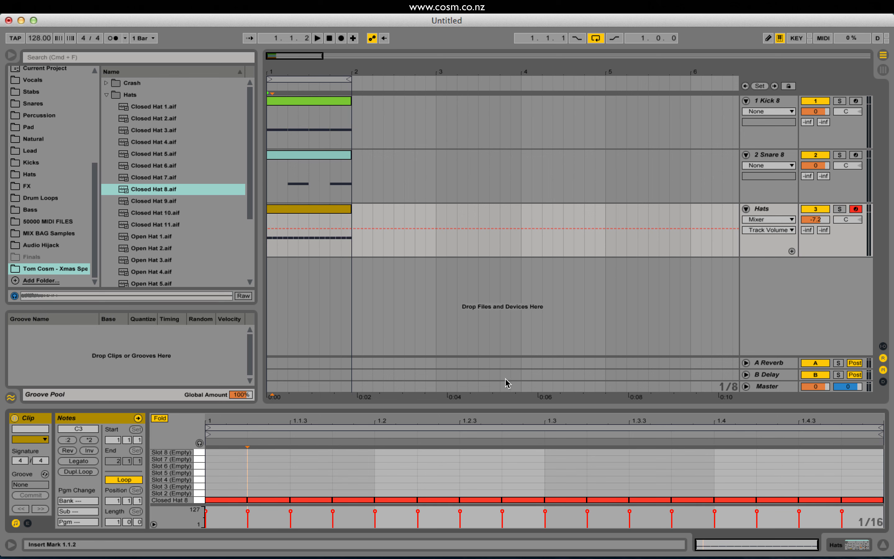
Set the closed hat slot's volume velocity amount to 100 % in Impulse and try a velocity of 127 on the first note.
click(768, 206)
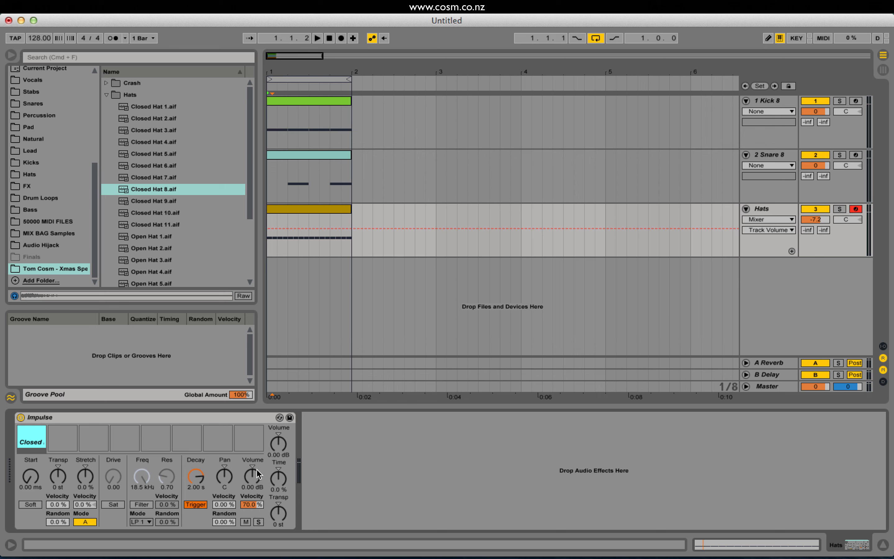
drag(242, 509, 242, 502)
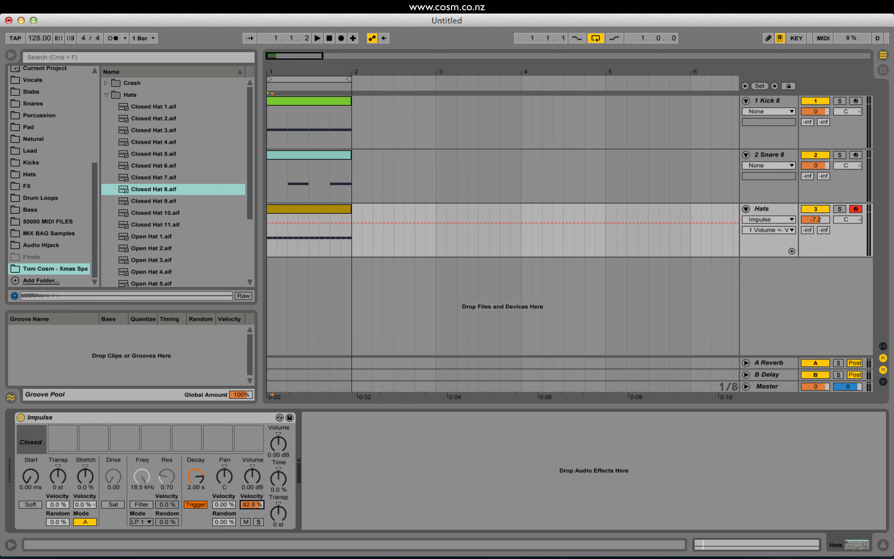
click(289, 208)
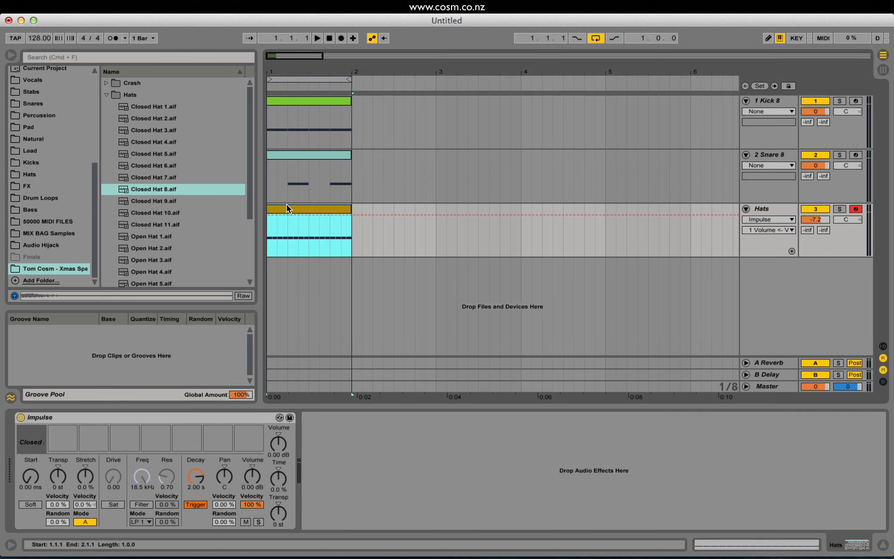
click(209, 500)
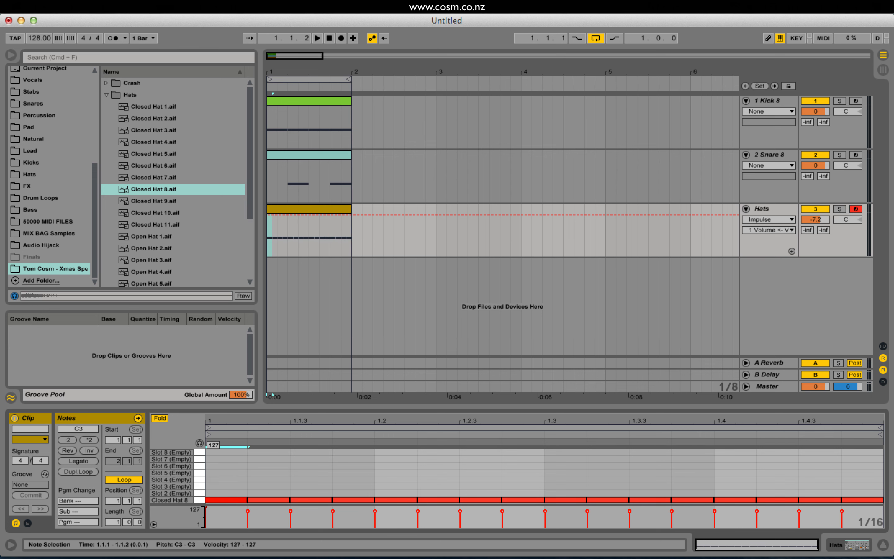
click(762, 207)
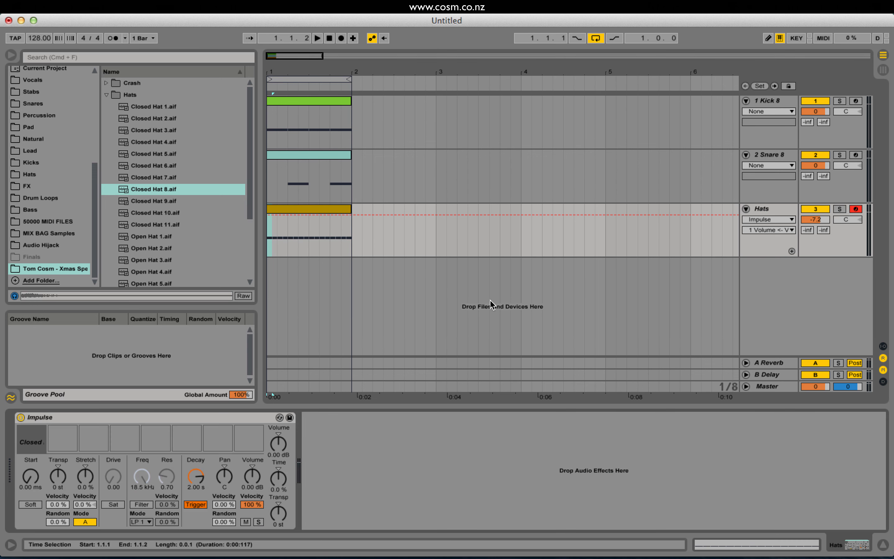
Lower hat velocities in the first two beats, setting 41 at 1.1.2, 37 at 1.1.4 and 45 at 1.2.4, and play the result.
click(319, 209)
mouse_move(206, 510)
mouse_down()
mouse_move(206, 525)
mouse_move(206, 510)
mouse_move(206, 523)
mouse_move(290, 513)
mouse_move(247, 521)
mouse_up()
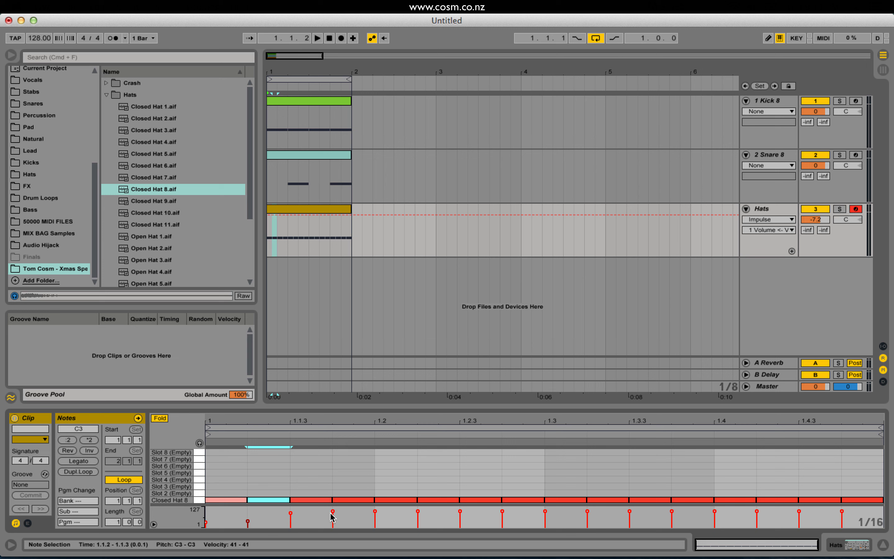
drag(330, 513, 333, 512)
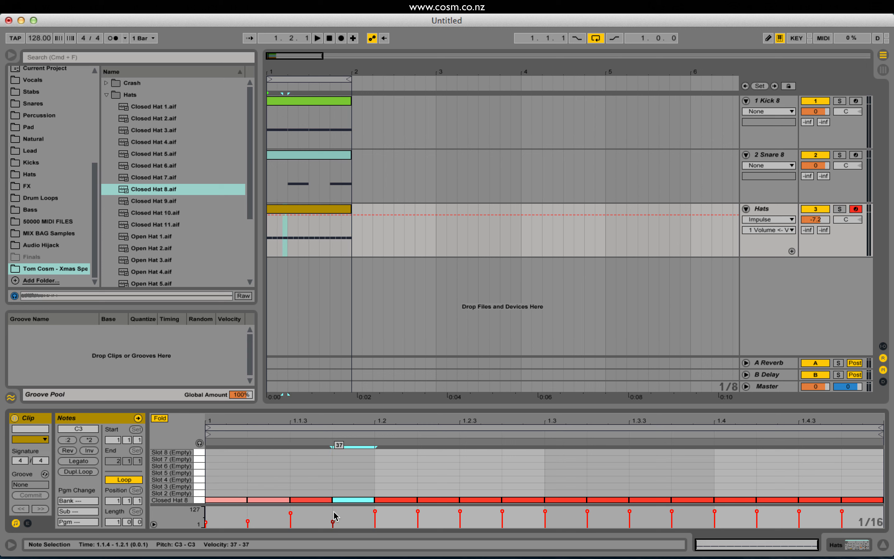
mouse_move(417, 511)
mouse_down()
mouse_move(417, 520)
mouse_move(503, 520)
mouse_up()
key(space)
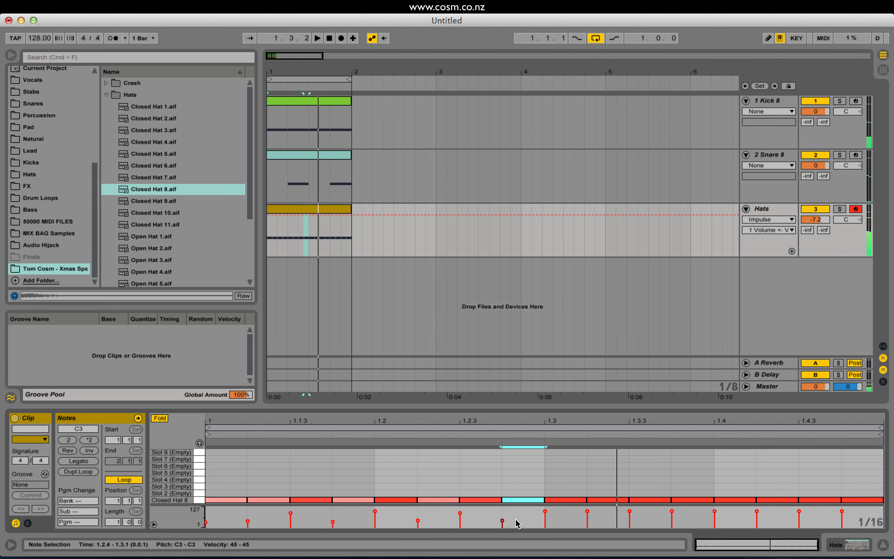
Vary the hat velocities from 1.2.3 to the end of the bar, setting the last note at 1.4.4 to 39.
drag(460, 512, 460, 514)
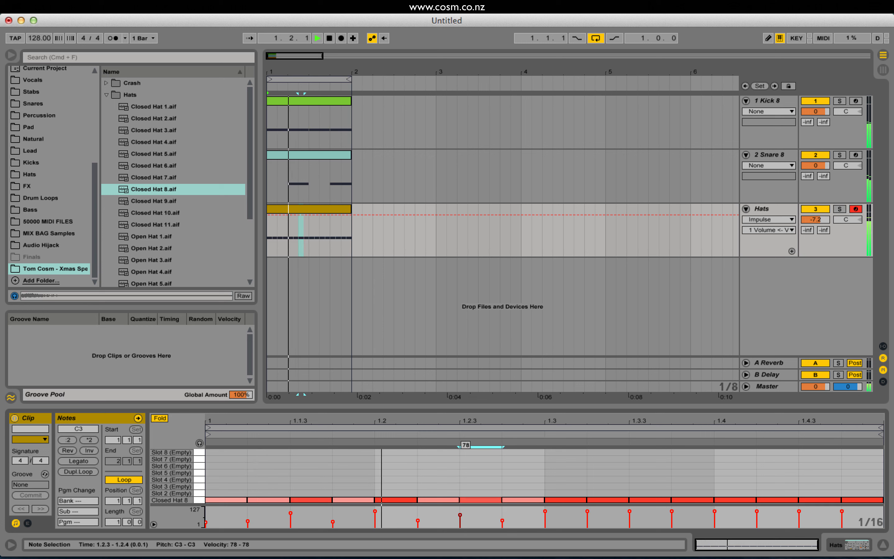
mouse_move(588, 511)
mouse_down()
mouse_move(587, 518)
mouse_move(671, 518)
mouse_up()
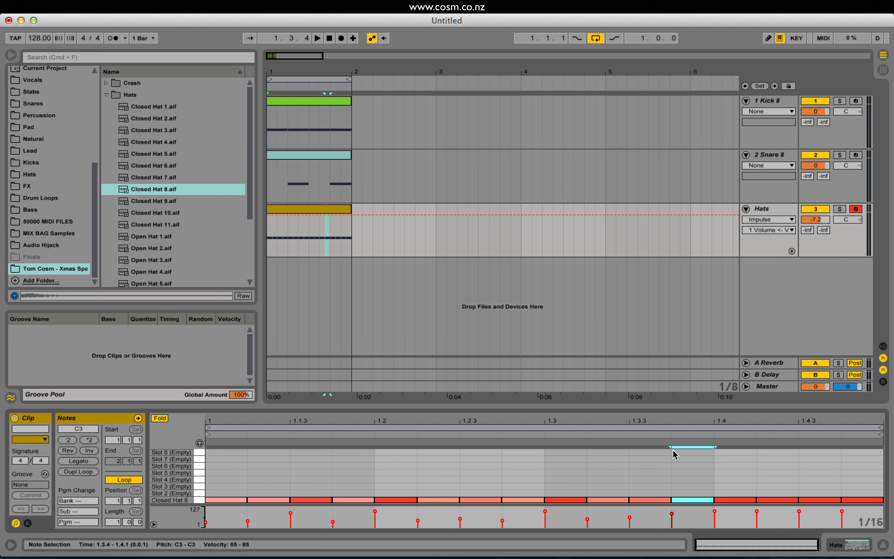
drag(680, 497, 769, 518)
drag(816, 499, 855, 516)
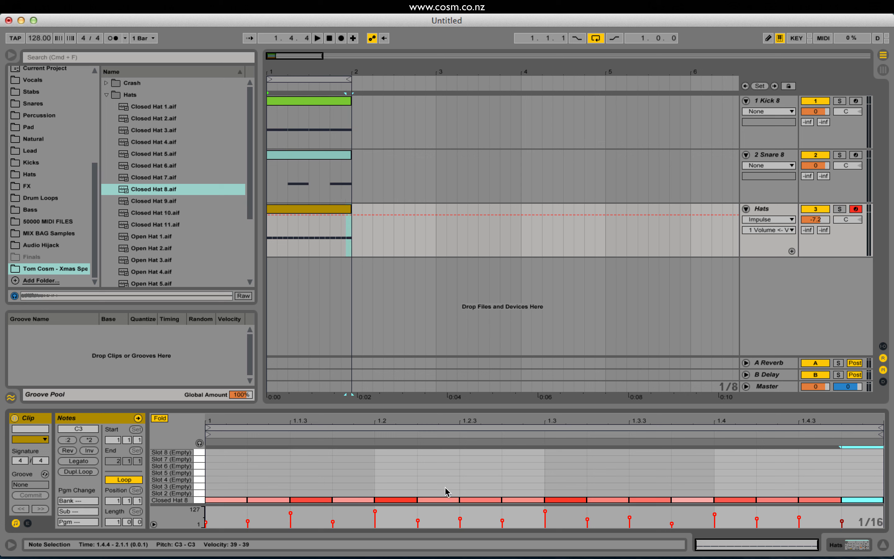
Select the four hat notes in beat two, draw a rising velocity ramp across them and play the beat.
drag(386, 479, 539, 480)
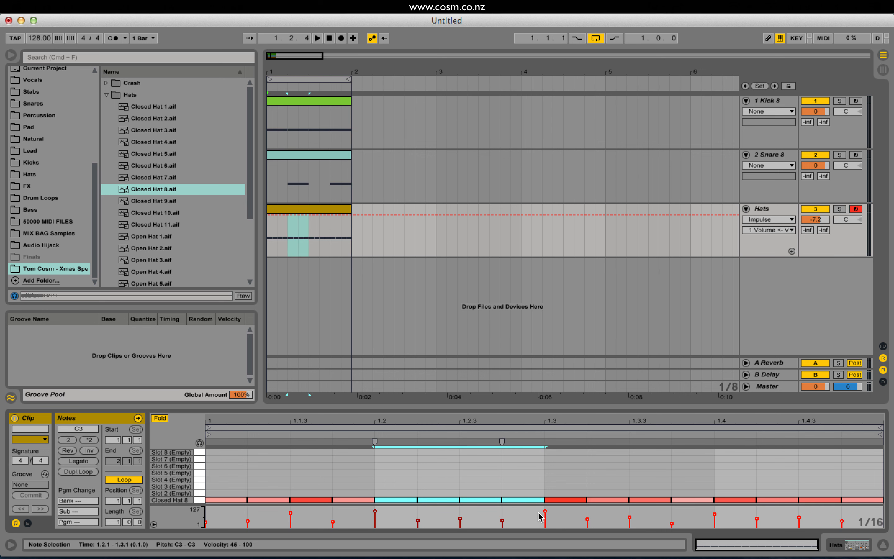
drag(542, 512, 390, 550)
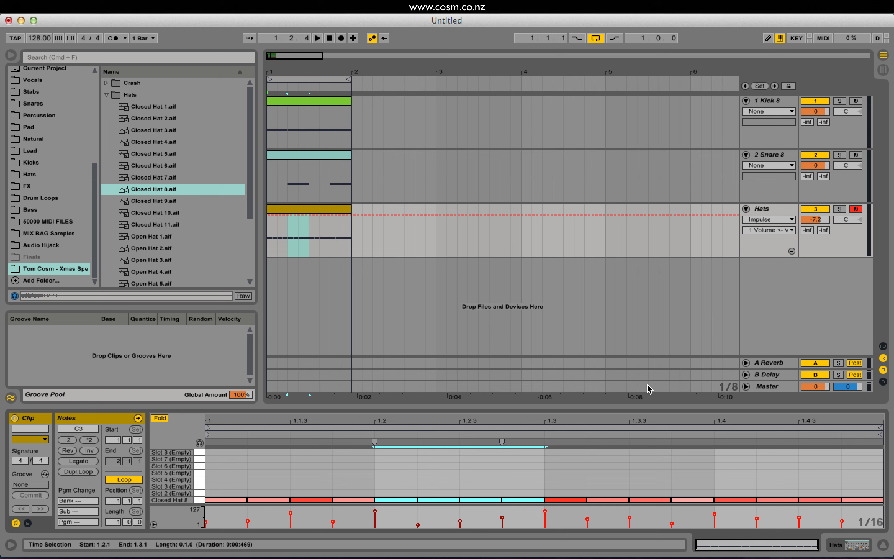
key(space)
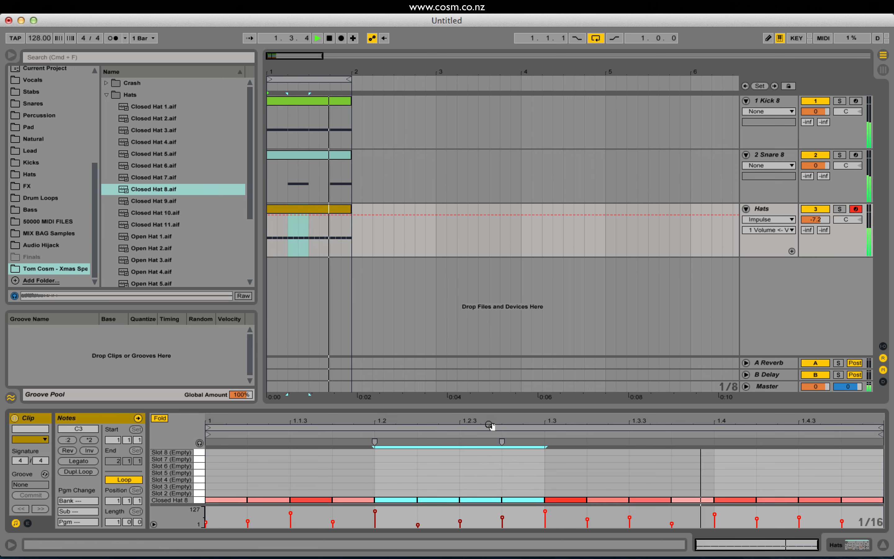
Adjust hat velocities during playback, setting 62 at 1.2.3, 78 at 1.3.1 and 54 at 1.4.1, and stop playback.
click(502, 517)
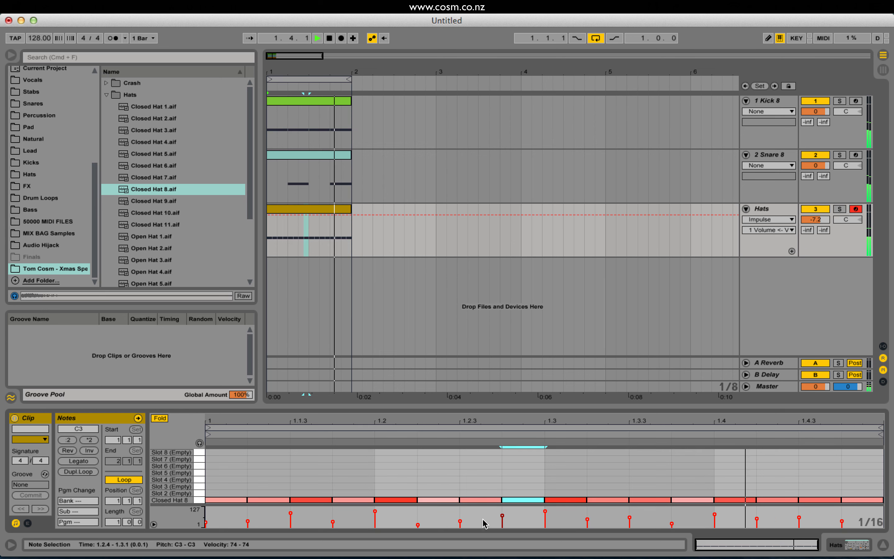
click(545, 517)
click(545, 515)
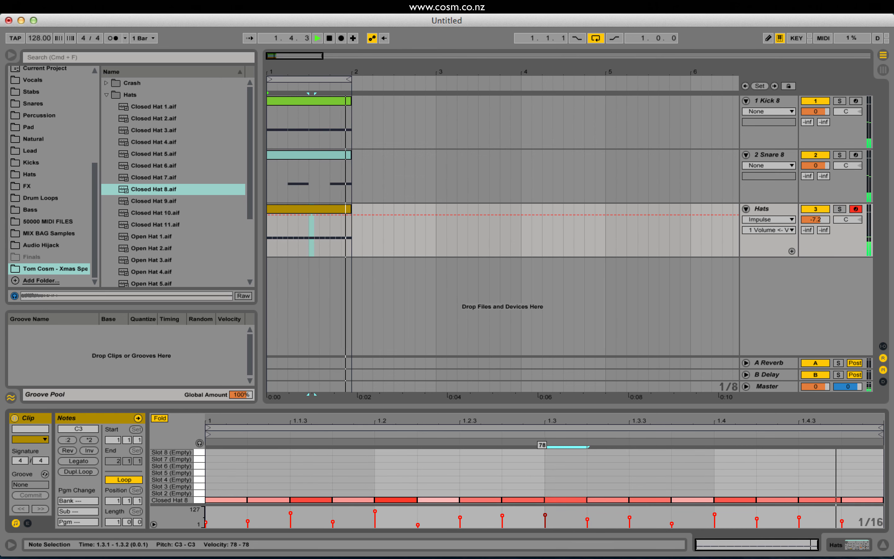
drag(715, 514, 714, 518)
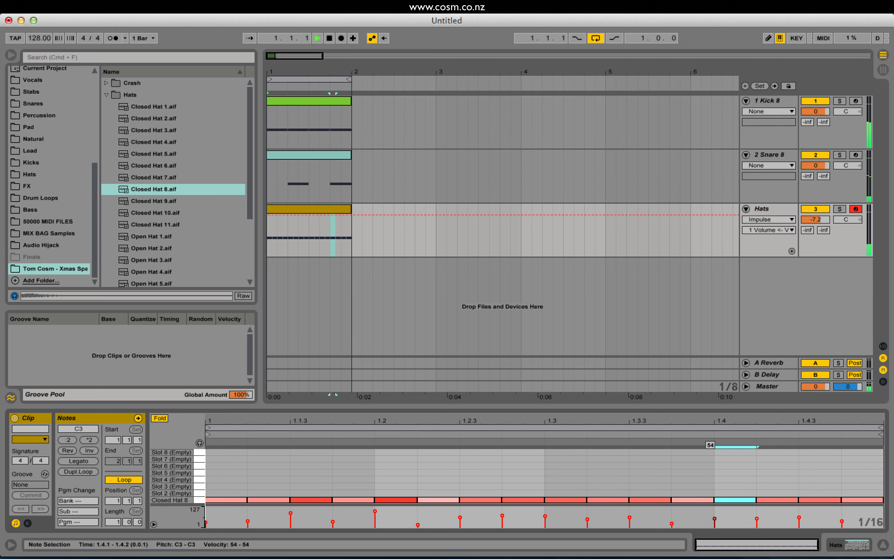
key(space)
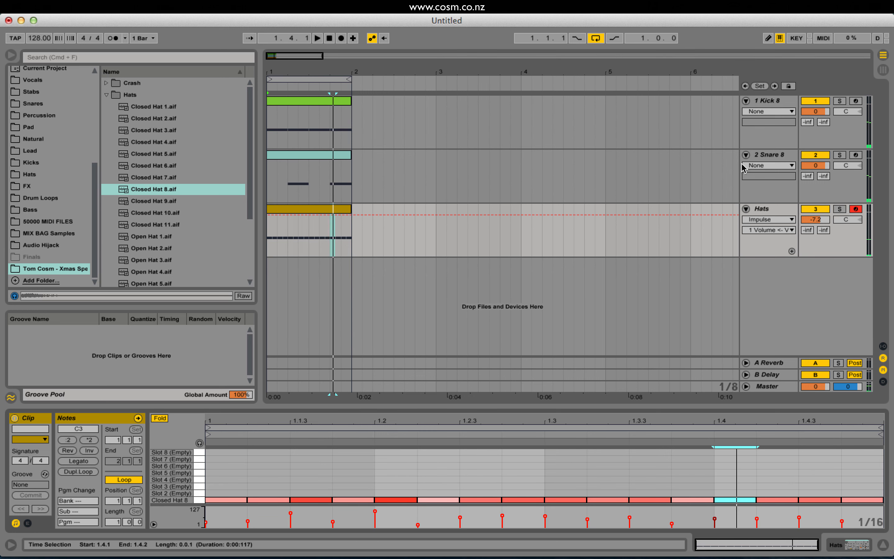
Audition closed hat samples and load Closed Hat 7.aif into the second Impulse slot on the Hats track.
click(760, 210)
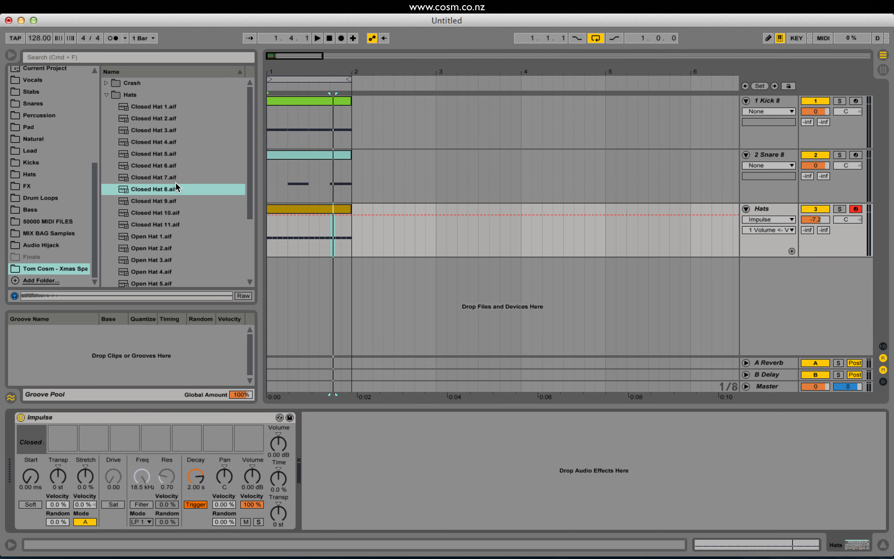
click(157, 179)
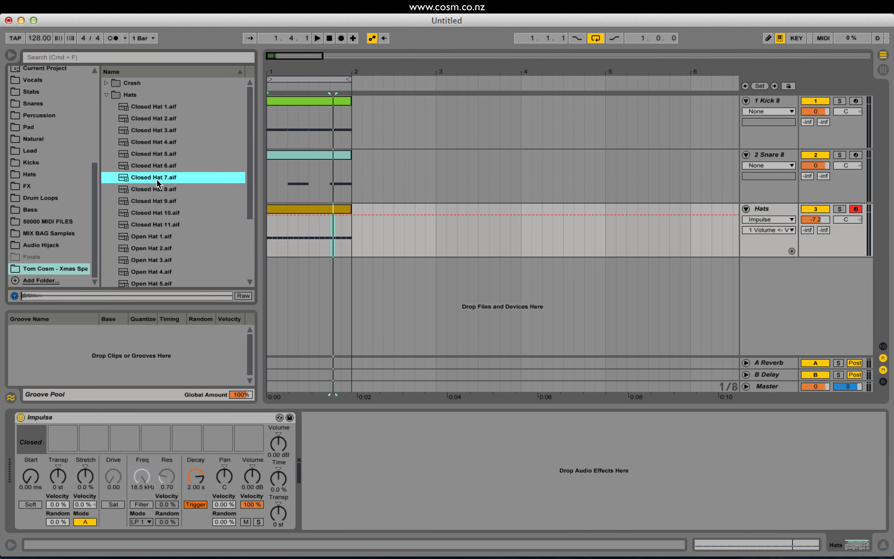
key(Up)
Audition more closed hat samples and load Closed Hat 5.aif into the third Impulse slot.
key(Up)
click(162, 176)
drag(154, 179, 55, 444)
click(155, 165)
key(Up)
key(Up)
key(Down)
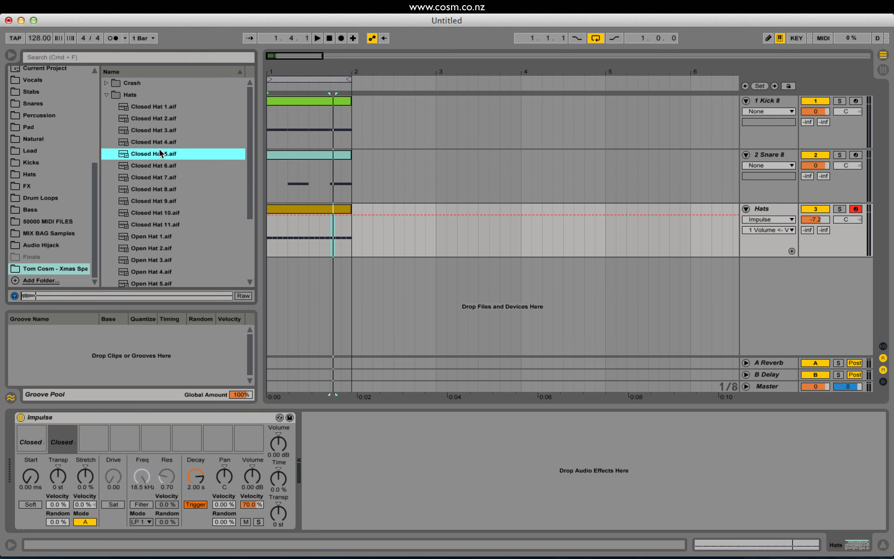
key(Up)
drag(157, 153, 99, 444)
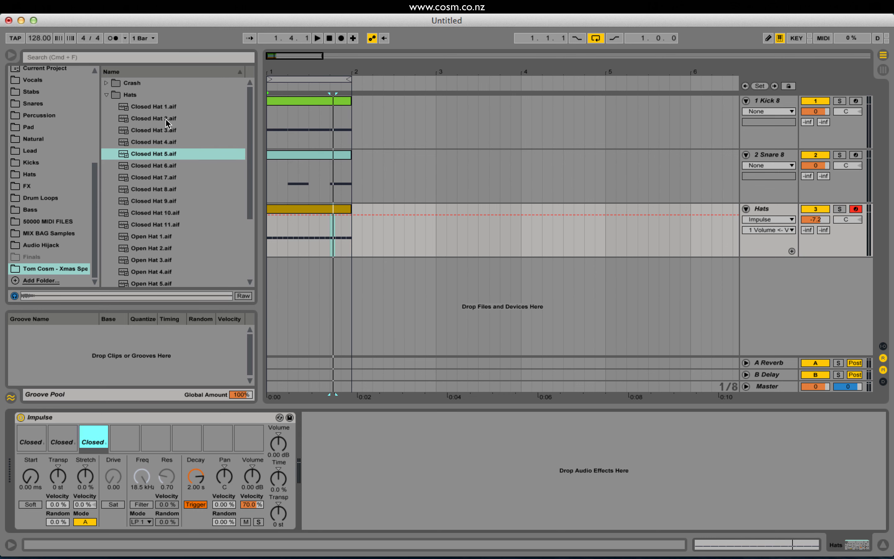
Audition Closed Hat 2 to 4 and load Closed Hat 4.aif into the fourth Impulse slot.
click(159, 134)
key(Up)
key(Down)
click(164, 118)
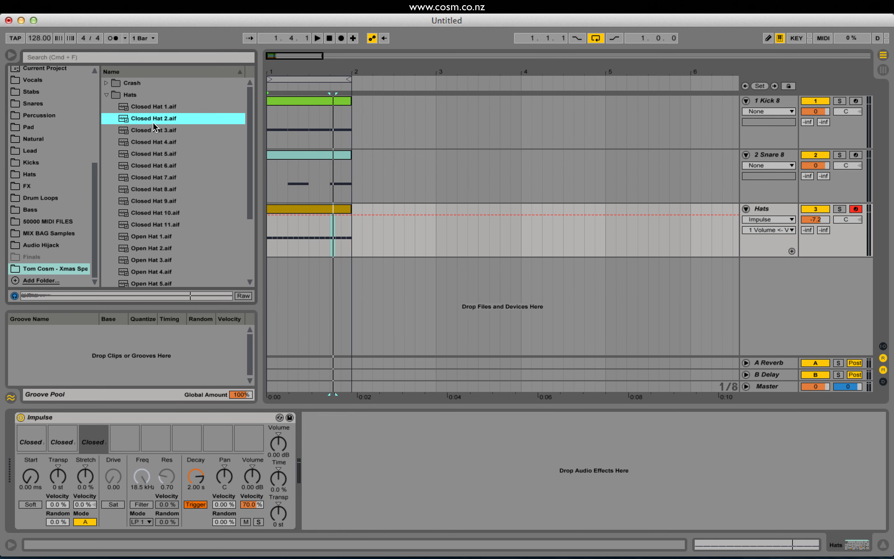
click(159, 131)
click(154, 143)
drag(141, 450, 140, 449)
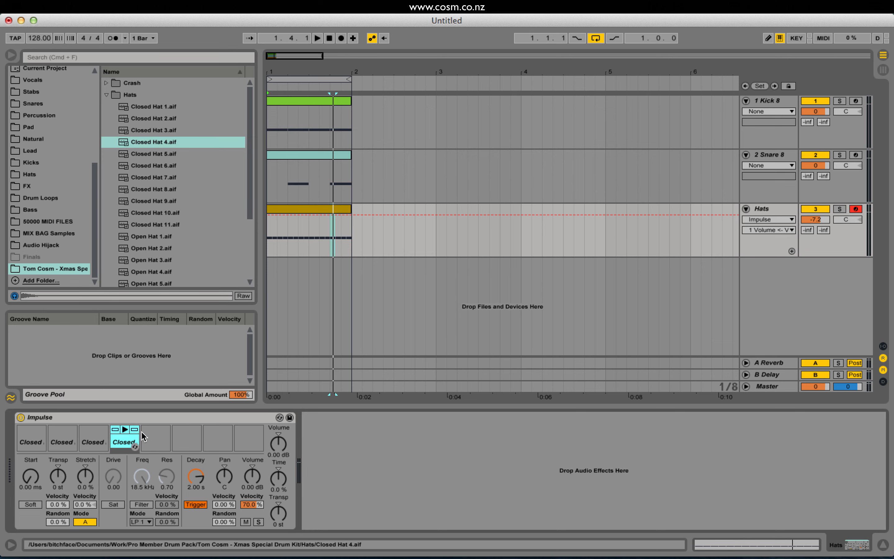
In the Hats clip, turn on note preview and move the note at 1.2.4 up to Closed Hat 4.
click(284, 209)
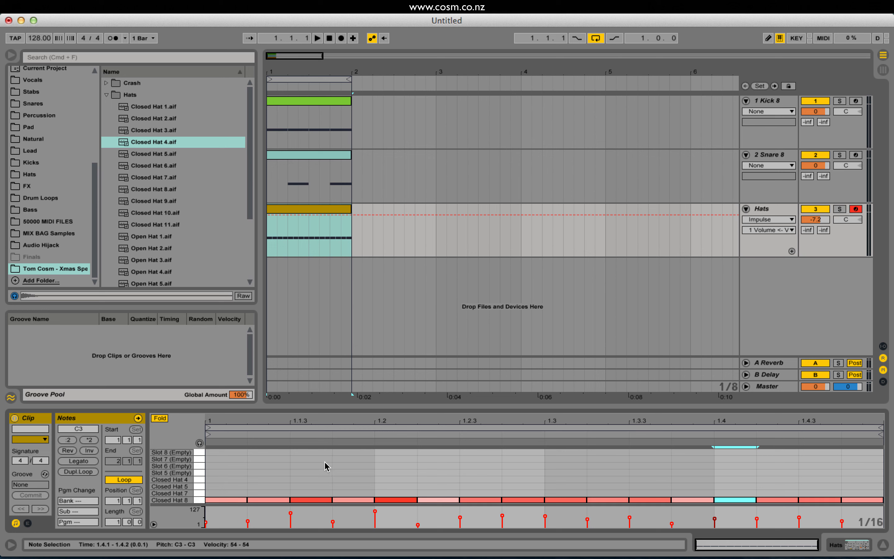
click(523, 499)
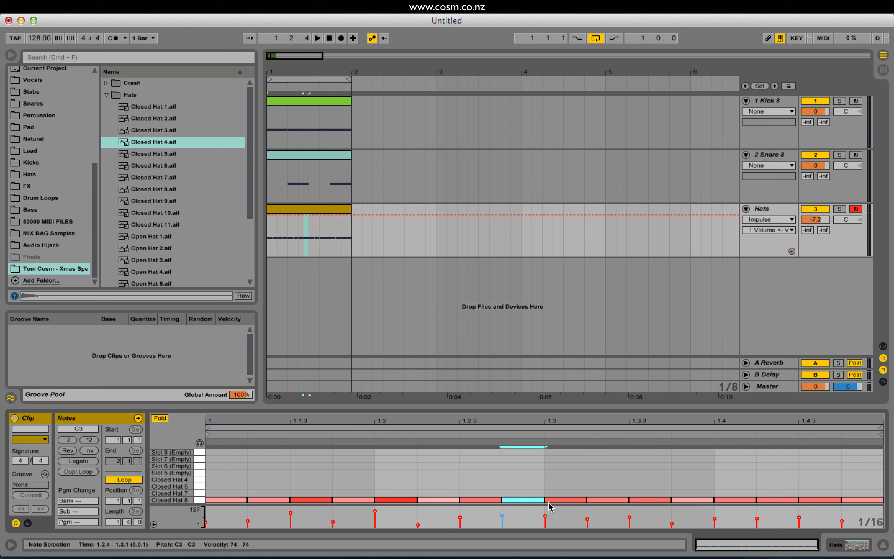
click(481, 500)
click(529, 499)
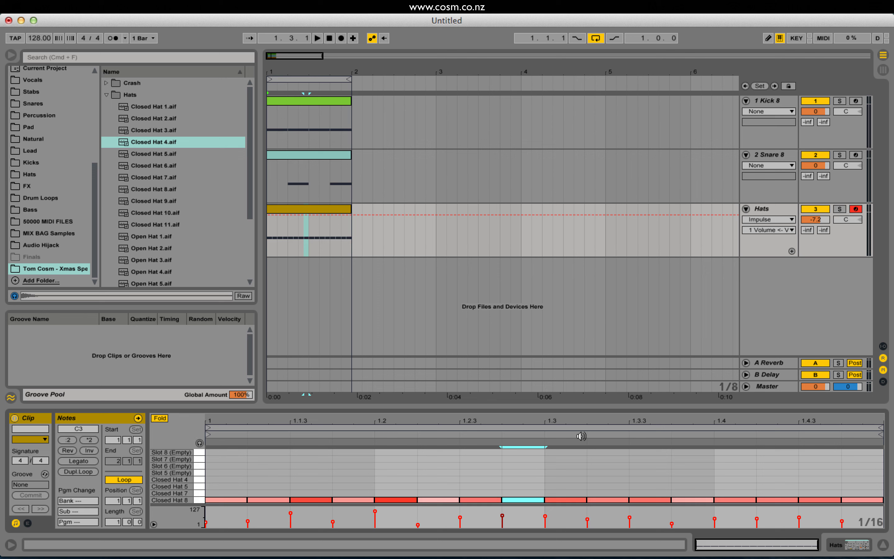
key(Up)
key(Down)
key(Up)
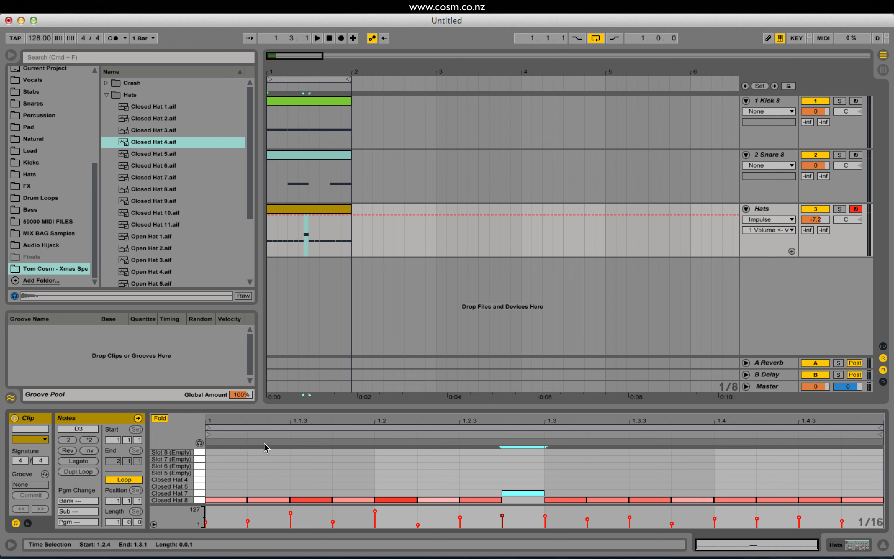
key(Down)
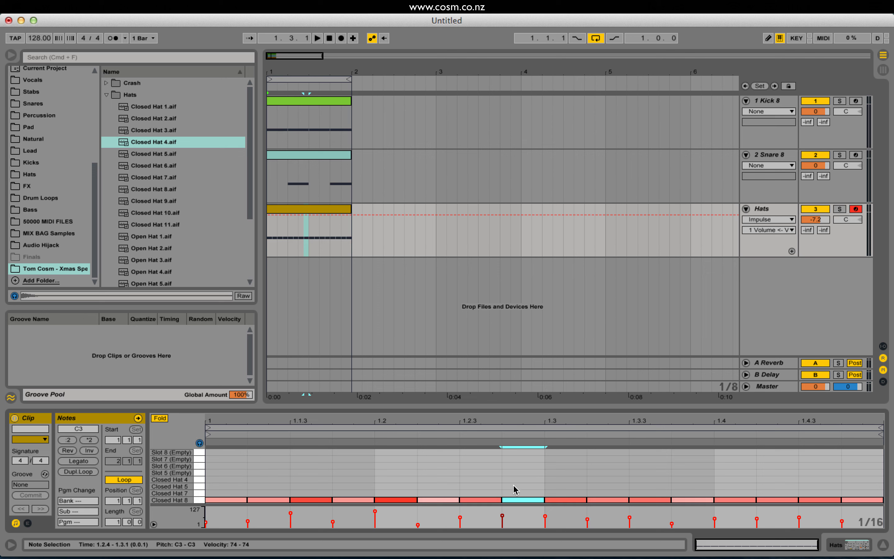
key(Up)
key(Up)
key(Up)
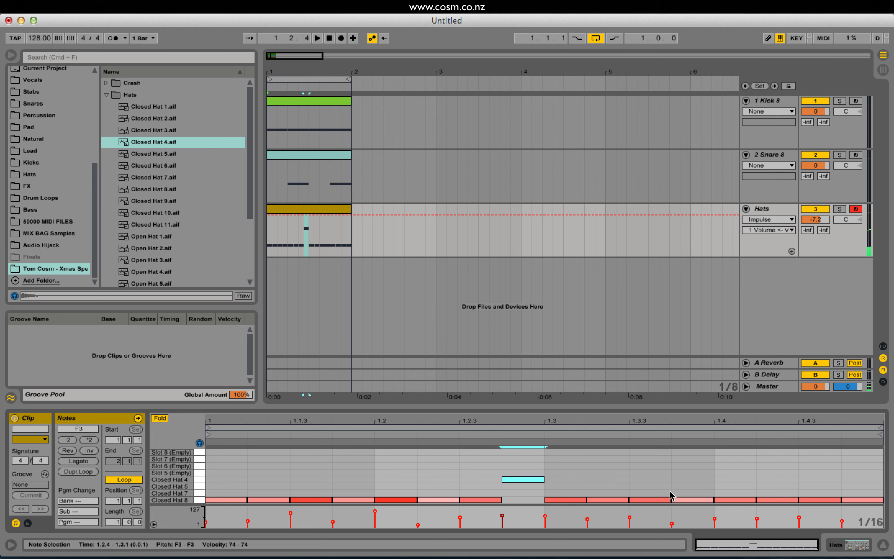
Move the hat note at 1.4.2 to Closed Hat 5 and the note at 1.4.4 to Closed Hat 7.
click(775, 500)
key(Up)
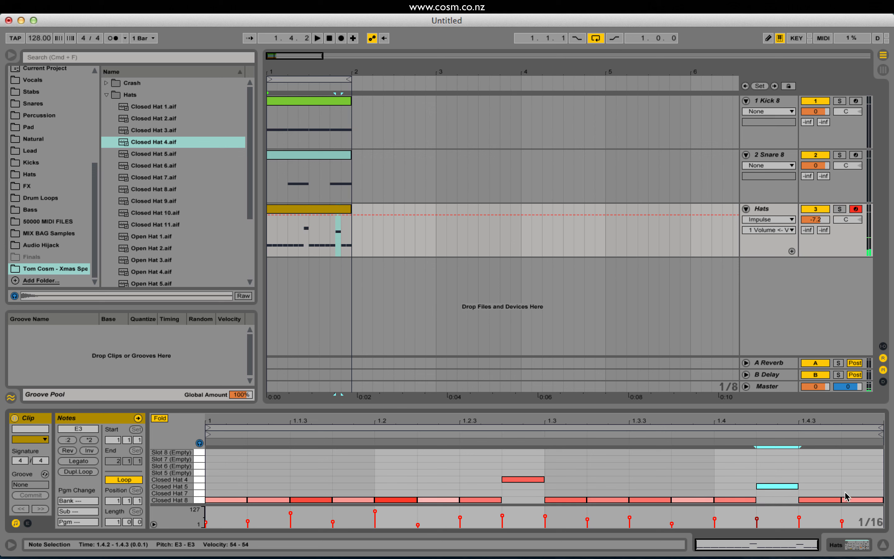
click(844, 500)
key(Up)
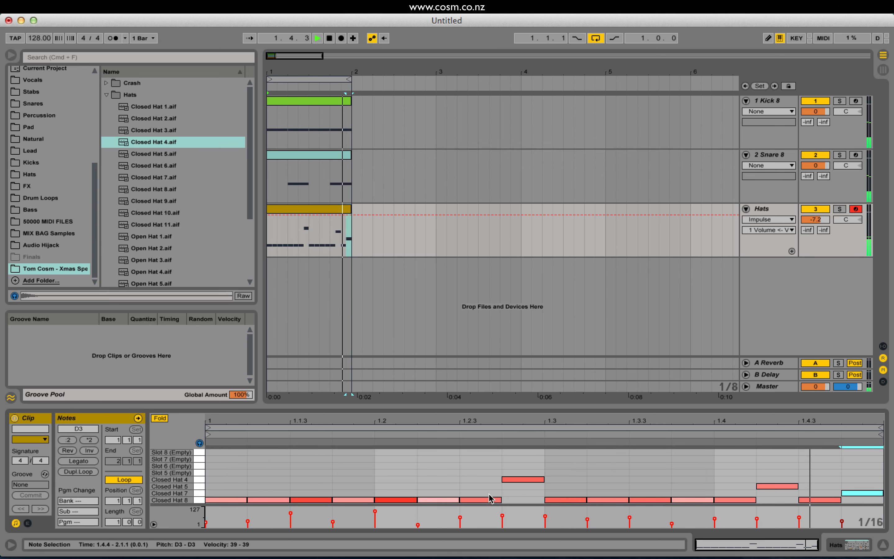
Move the 1.1.4 hat note to Closed Hat 4 with a higher velocity, and the 1.2.4 note to Closed Hat 7, checking with playback.
drag(354, 500, 354, 479)
key(space)
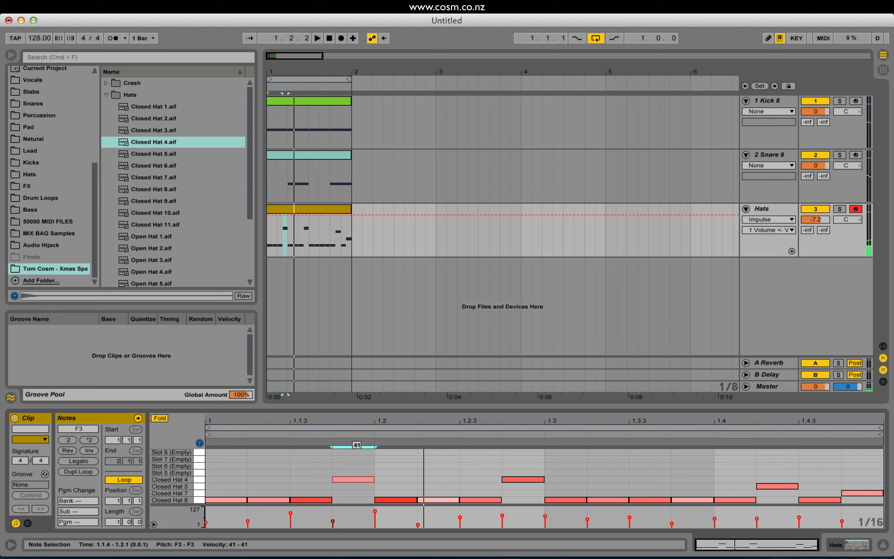
key(space)
drag(523, 480, 532, 493)
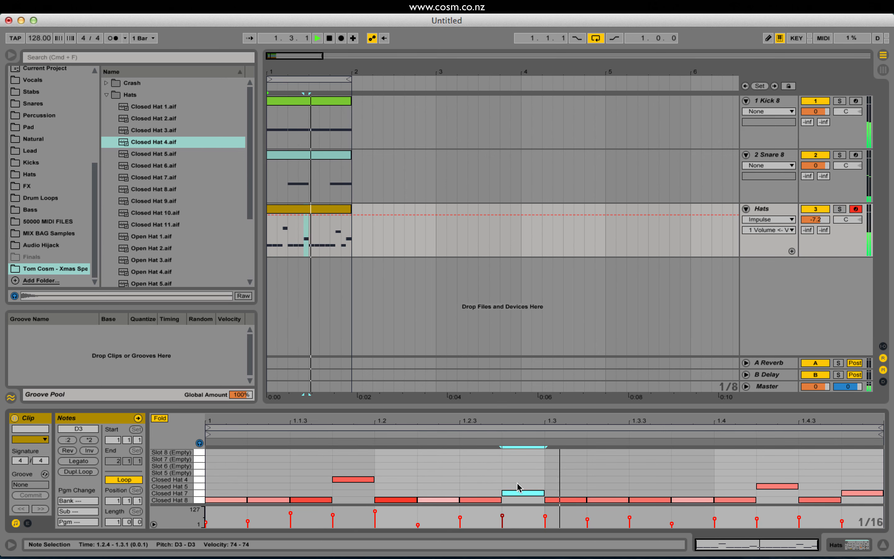
click(353, 479)
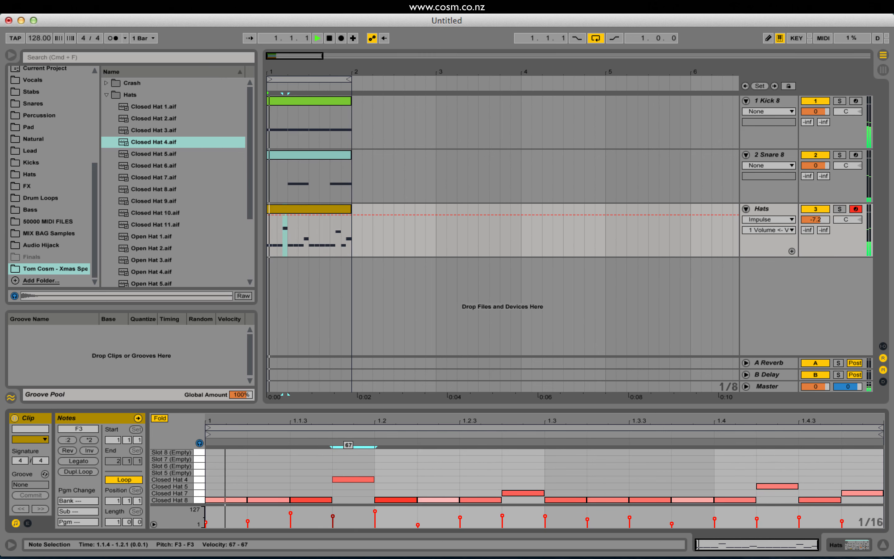
In the Hats track's Impulse, set the Closed Hat 4 slot's decay to 321 ms and its transpose to +5 st.
click(761, 209)
key(space)
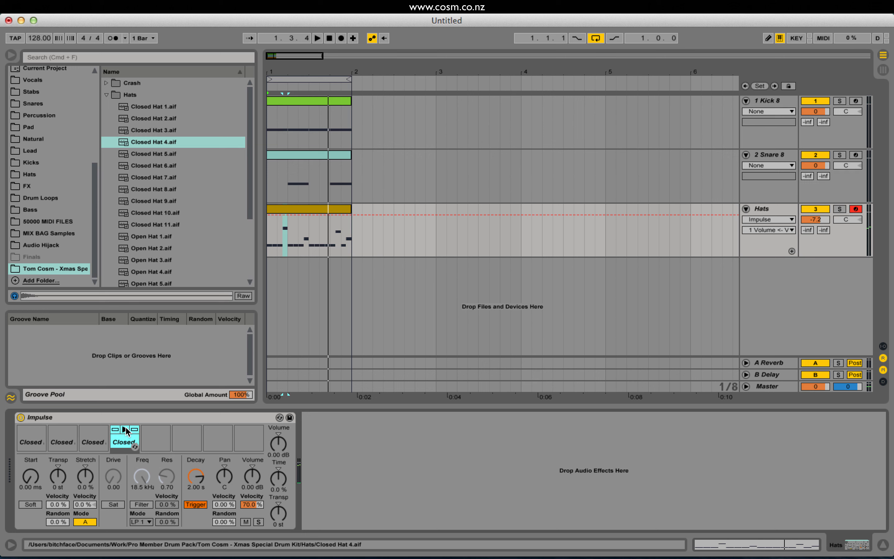
drag(195, 476, 196, 499)
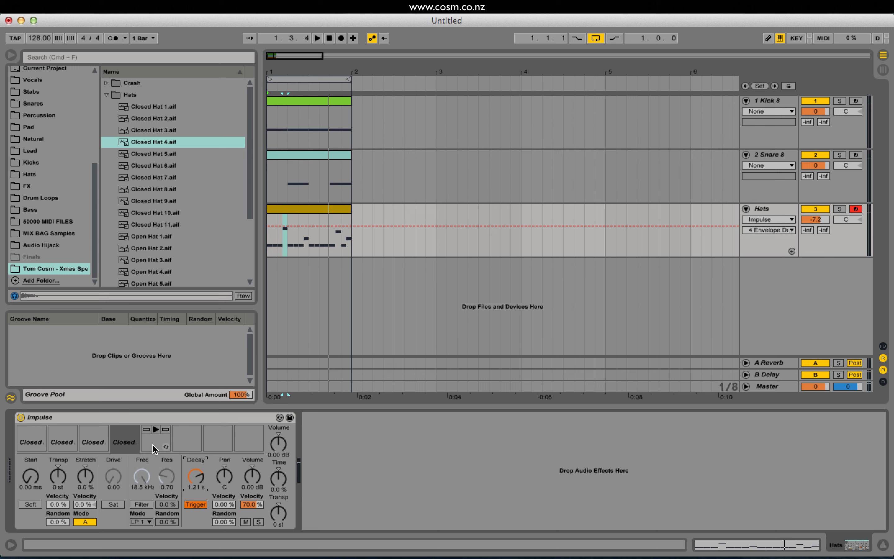
click(124, 429)
key(space)
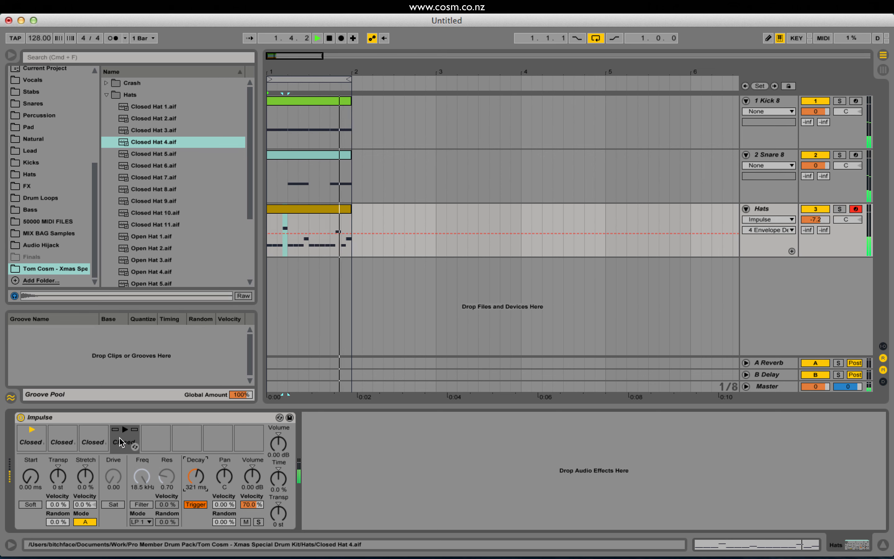
click(123, 446)
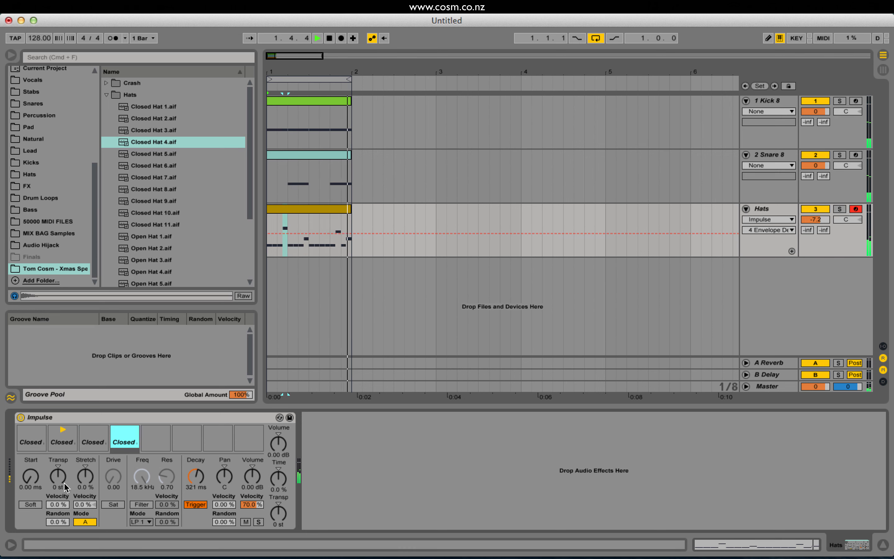
click(55, 479)
mouse_move(56, 479)
mouse_down()
mouse_move(56, 447)
mouse_move(56, 473)
mouse_up()
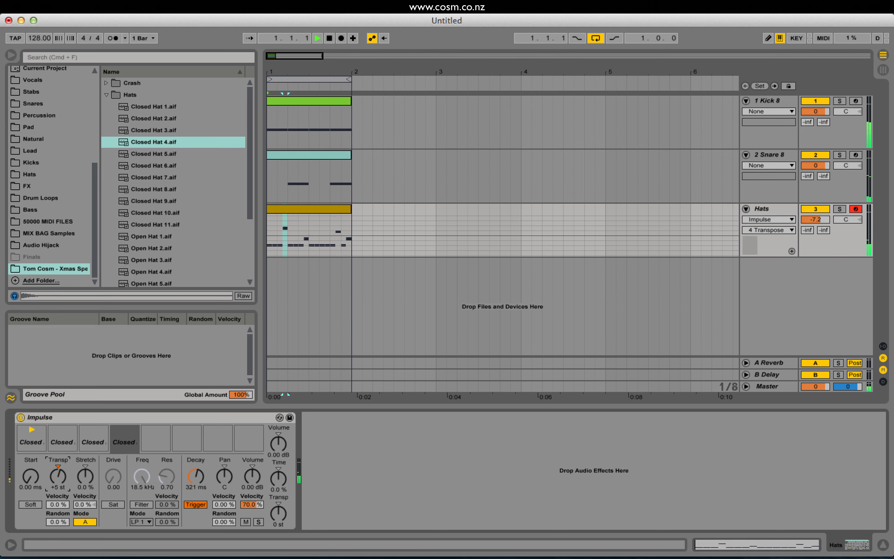
Set the first Impulse slot's decay to 147 ms and its transpose to +3 st during playback.
click(28, 442)
drag(196, 477, 196, 503)
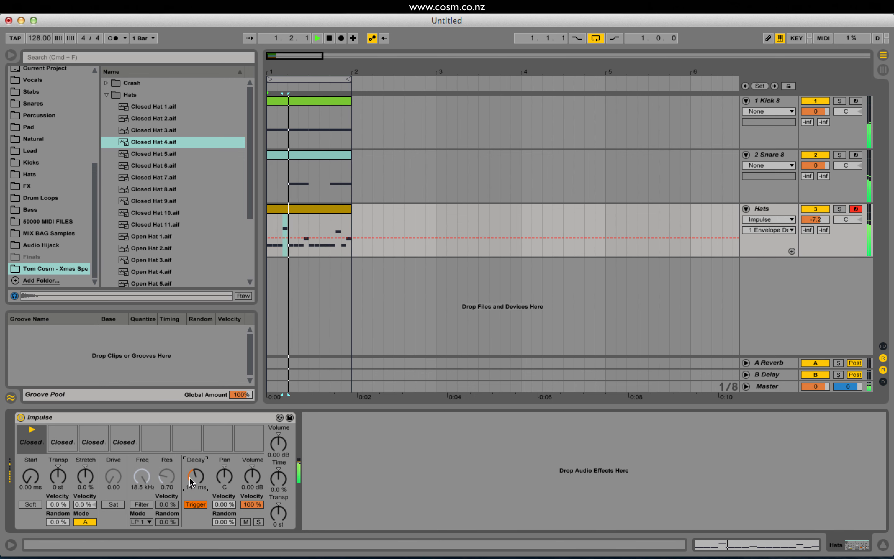
drag(58, 476, 58, 474)
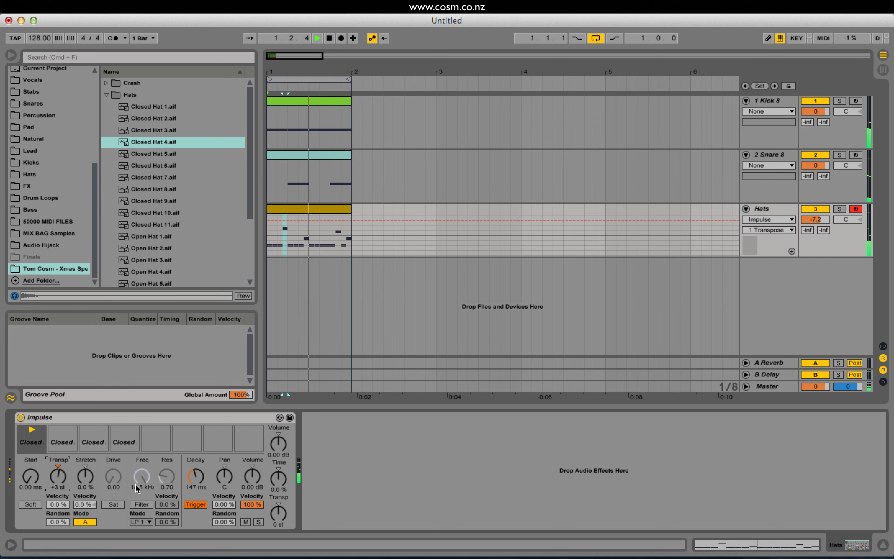
Transpose the second Impulse slot to +5 st, set the Hats track volume to -5.9 and stop playback.
click(63, 433)
drag(58, 477, 58, 475)
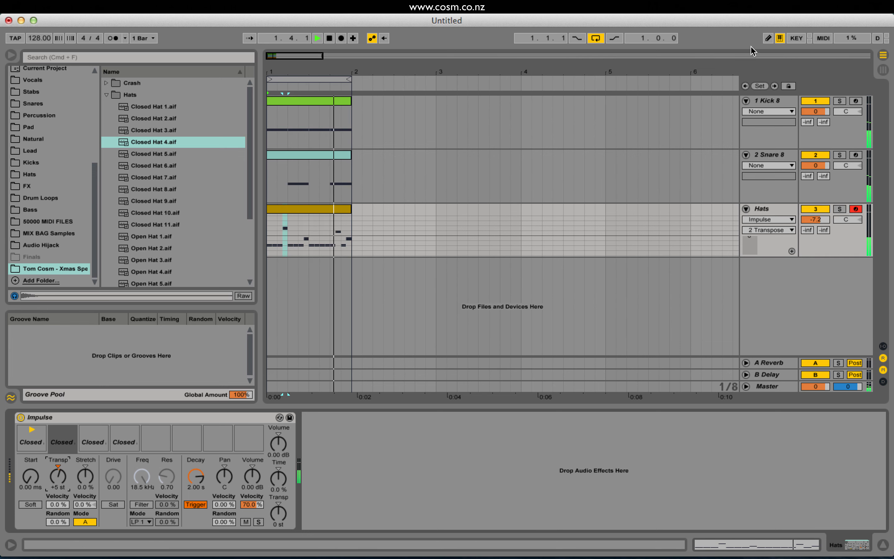
drag(815, 219, 814, 218)
click(766, 207)
key(space)
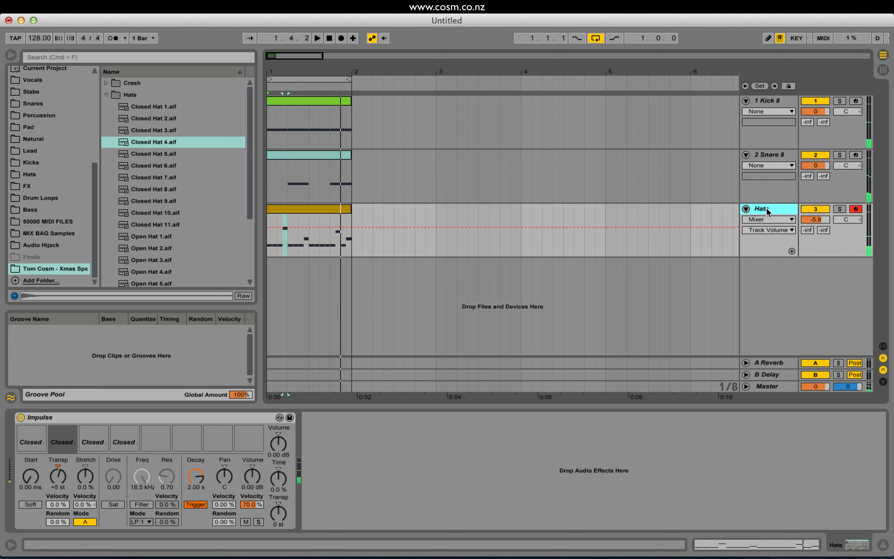
Audition the open hat samples and load Open Hat 3.aif into the fifth Impulse slot.
scroll(198, 191, down, 3)
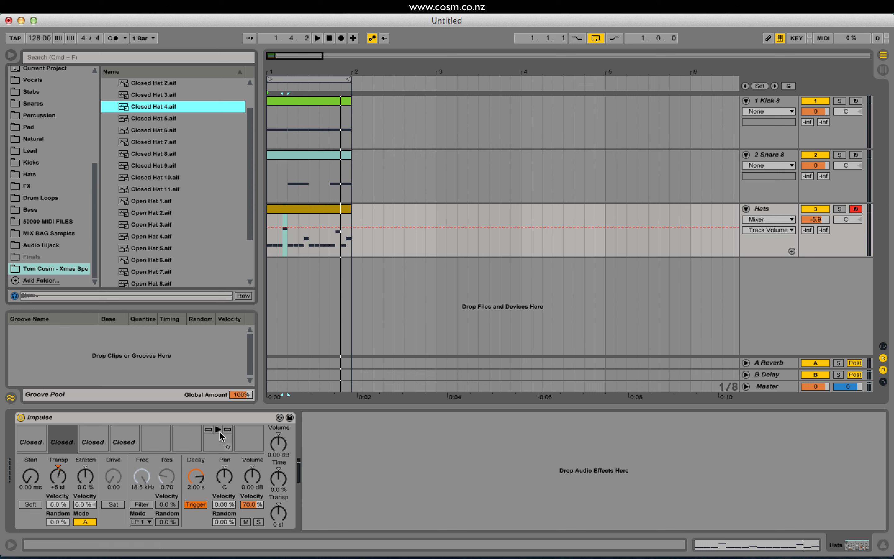
key(Delete)
click(156, 200)
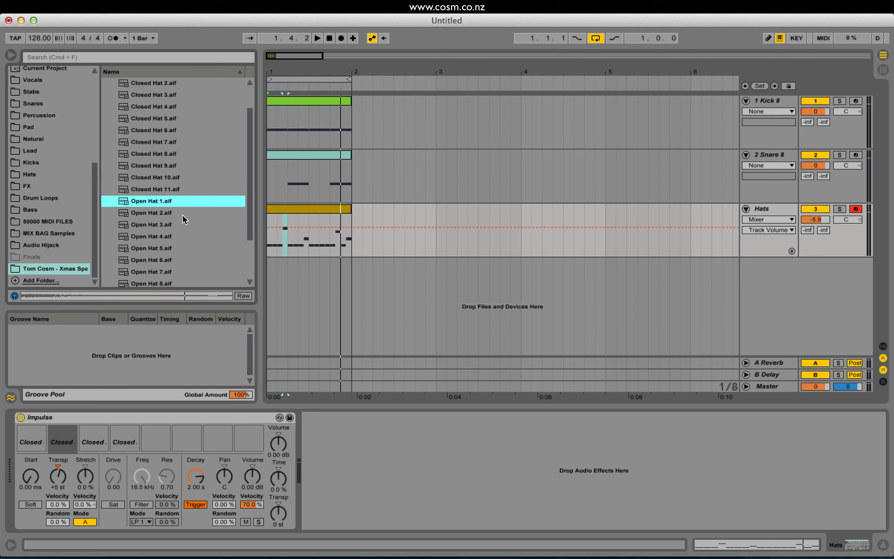
key(Down)
key(Down)
key(Down)
key(Up)
key(Down)
key(Up)
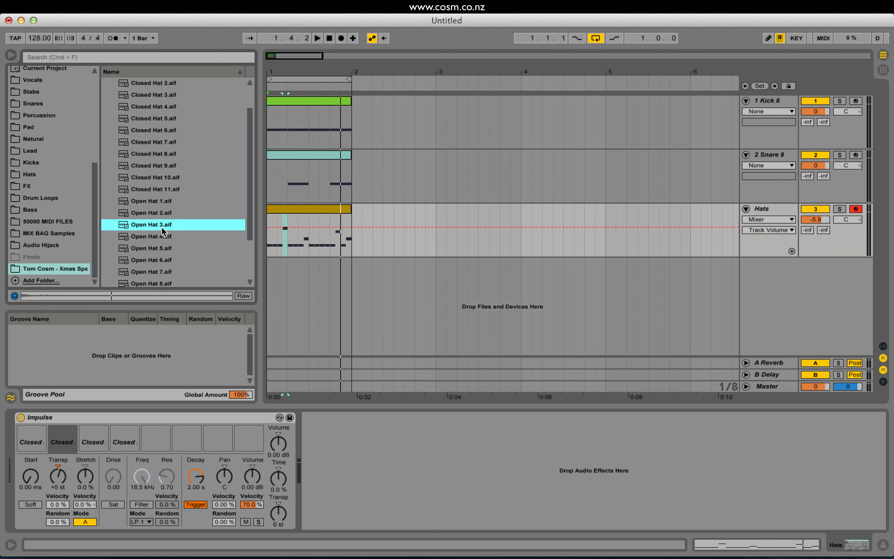
key(Down)
key(Down)
key(Down)
key(Down)
key(Down)
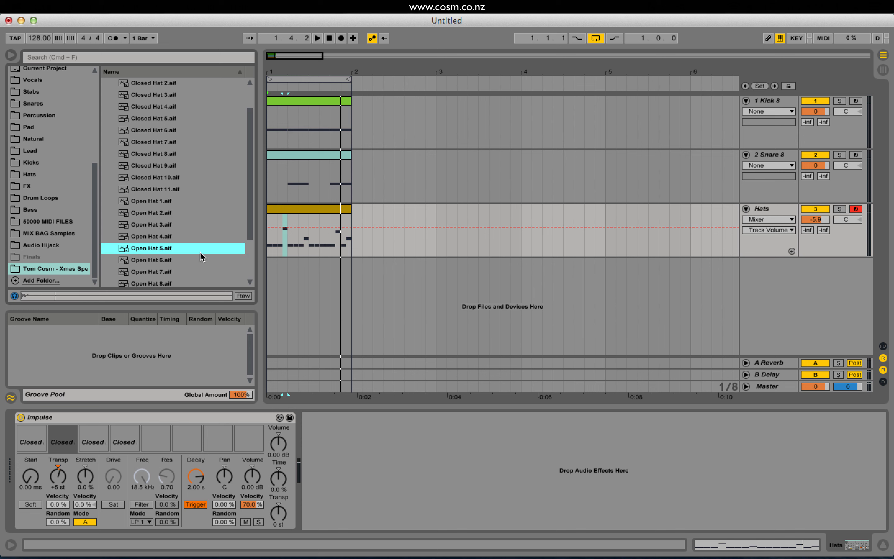
key(Up)
key(Up)
key(Up)
click(168, 229)
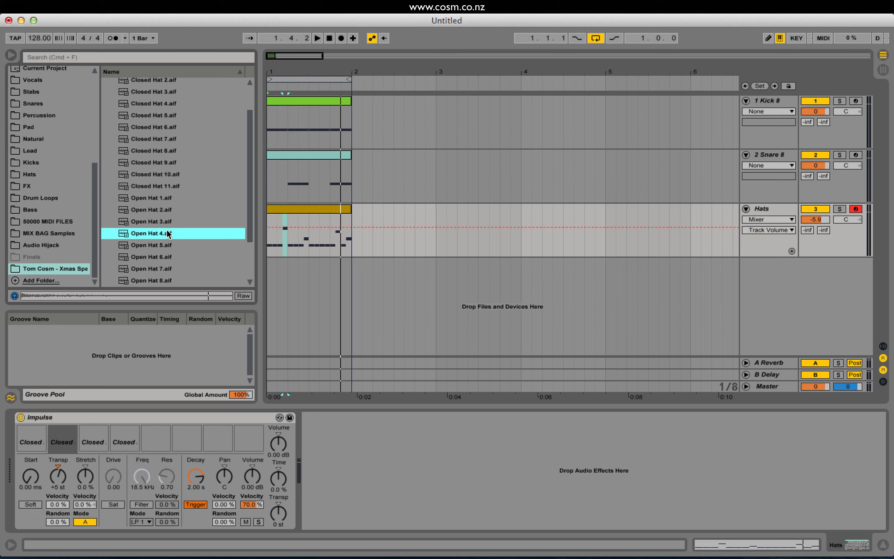
click(152, 213)
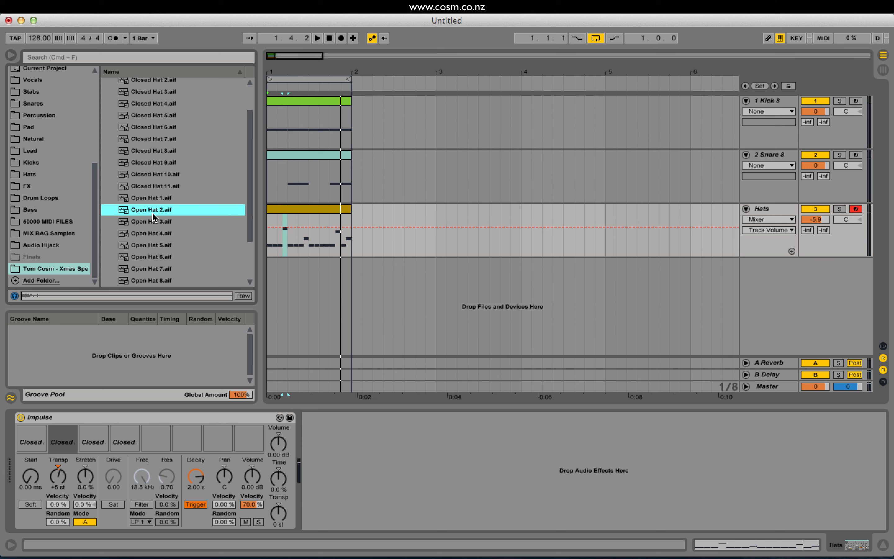
click(178, 217)
click(175, 213)
click(184, 218)
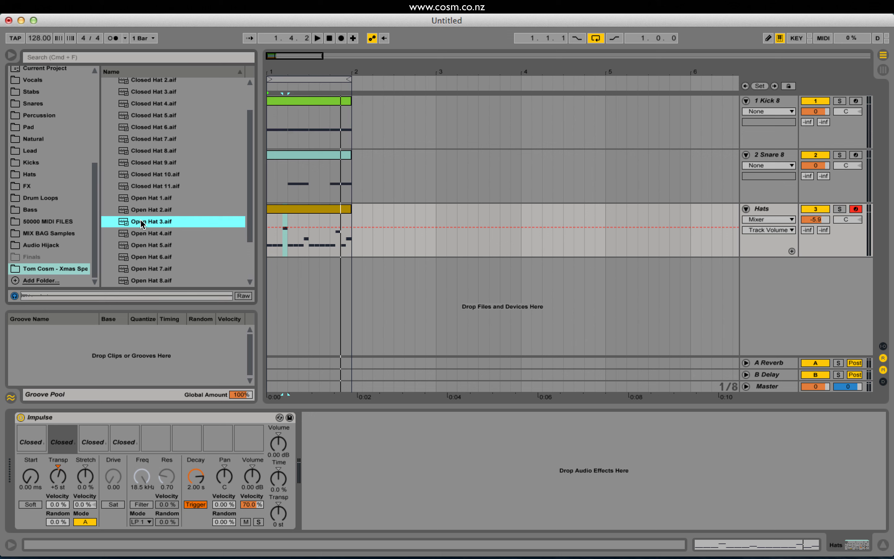
key(space)
drag(142, 223, 177, 412)
drag(161, 444, 159, 443)
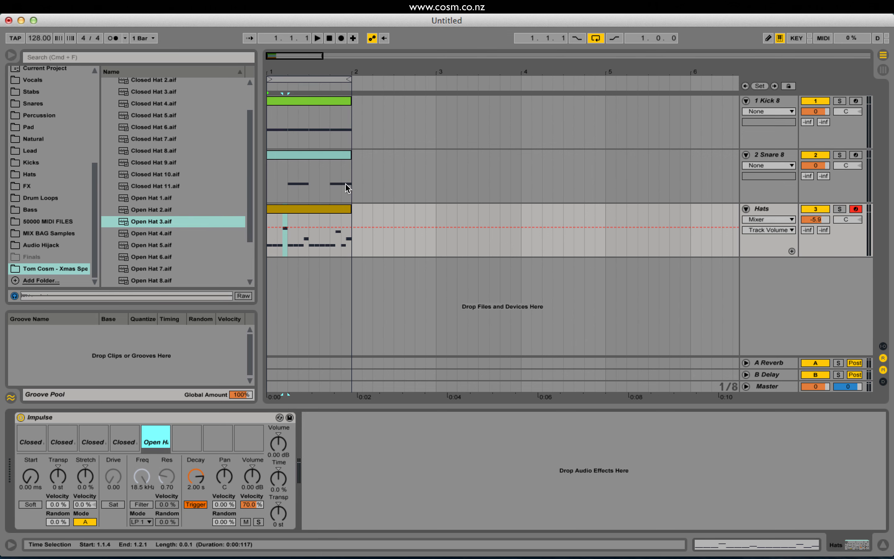
In the Hats clip, add Open Hat 3 sixteenth notes at 1.1.3, 1.2.3, 1.3.3 and 1.4.3 and play the beat.
double_click(282, 210)
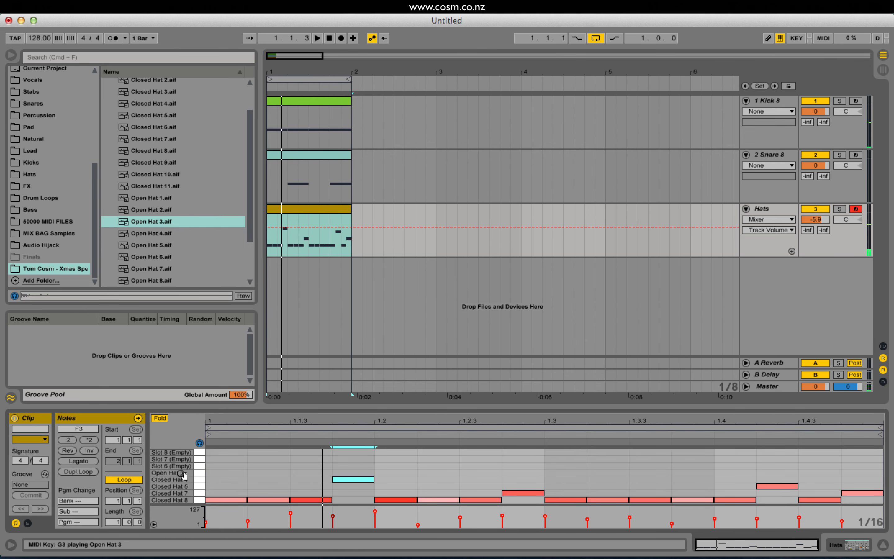
double_click(301, 473)
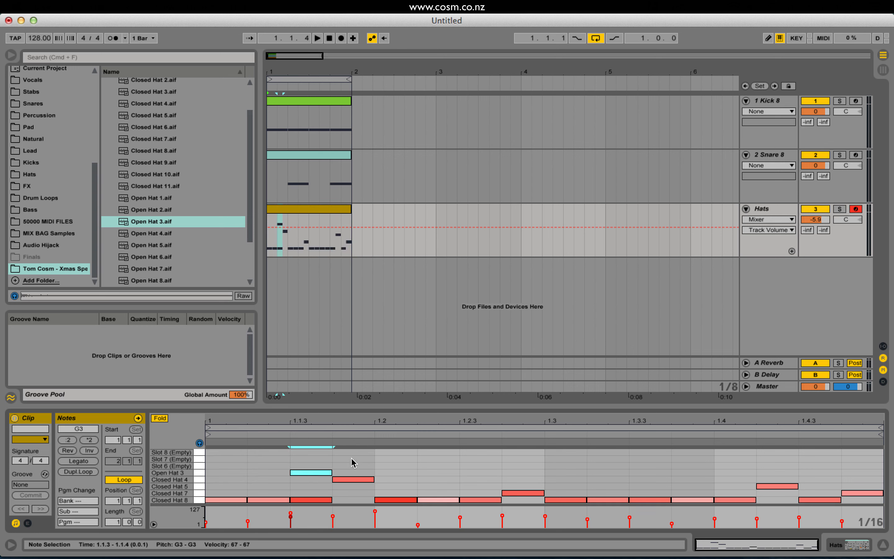
drag(316, 476, 809, 474)
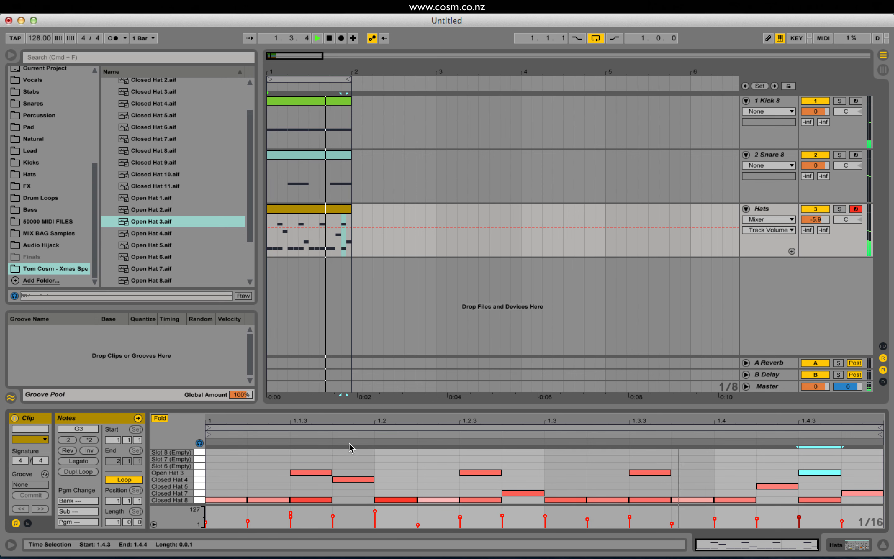
Select all four Open Hat 3 notes in the Hats clip, raise their velocities and play the beat.
key(space)
click(300, 454)
drag(300, 454, 844, 473)
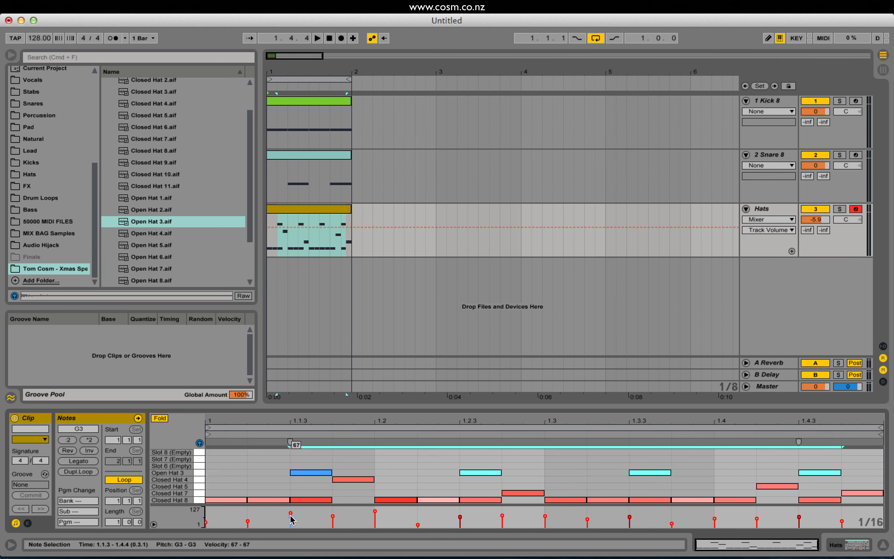
drag(291, 519, 292, 514)
key(space)
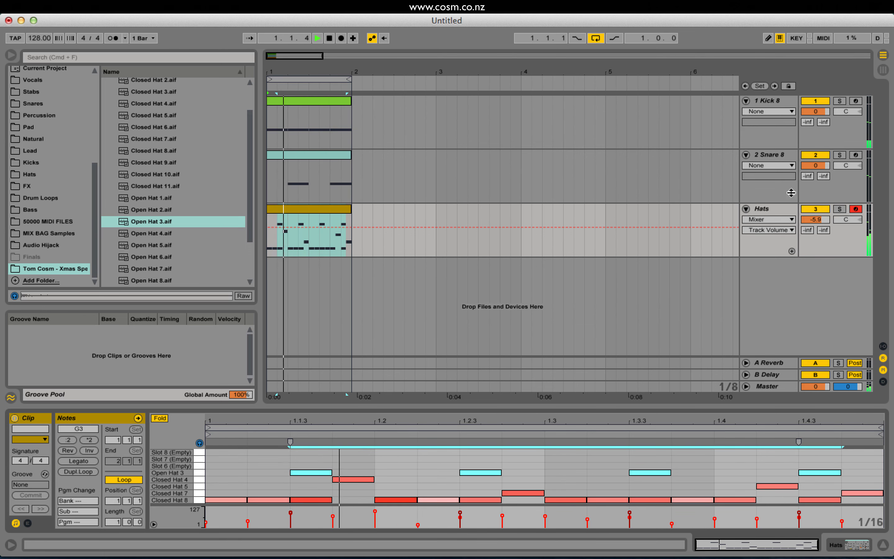
Show the Hats track's Impulse and set the fifth slot's decay to 624 ms during playback.
double_click(774, 209)
click(152, 439)
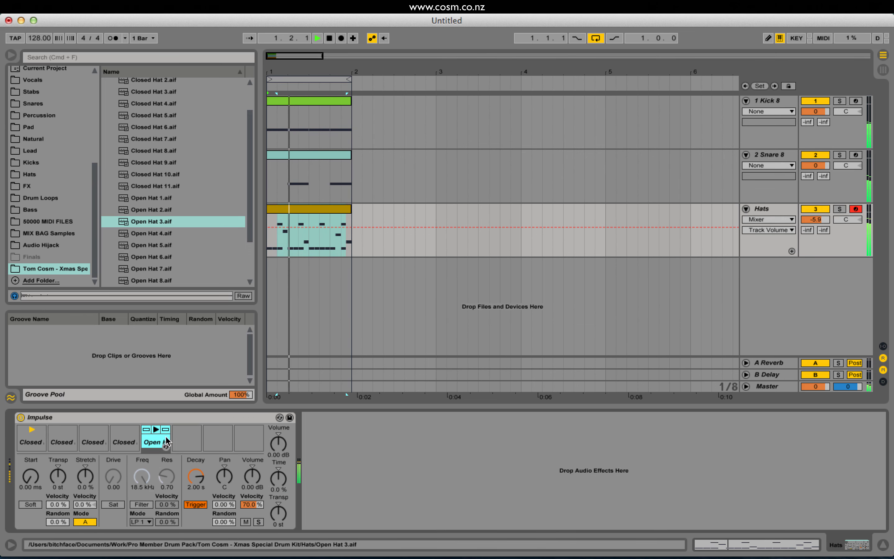
drag(196, 475, 195, 486)
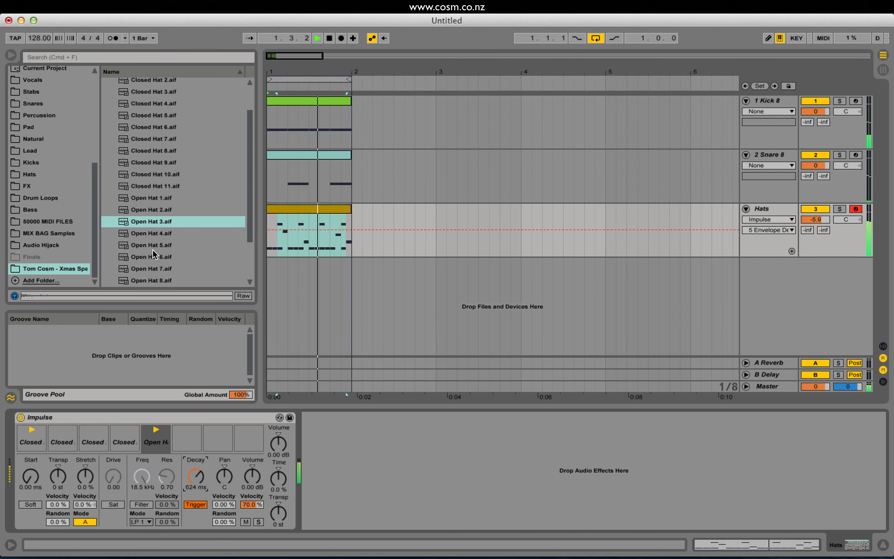
Audition Open Hat 4.aif and Open Hat 5.aif, load Open Hat 4.aif into the fifth Impulse slot and play the beat.
key(space)
click(159, 231)
click(163, 241)
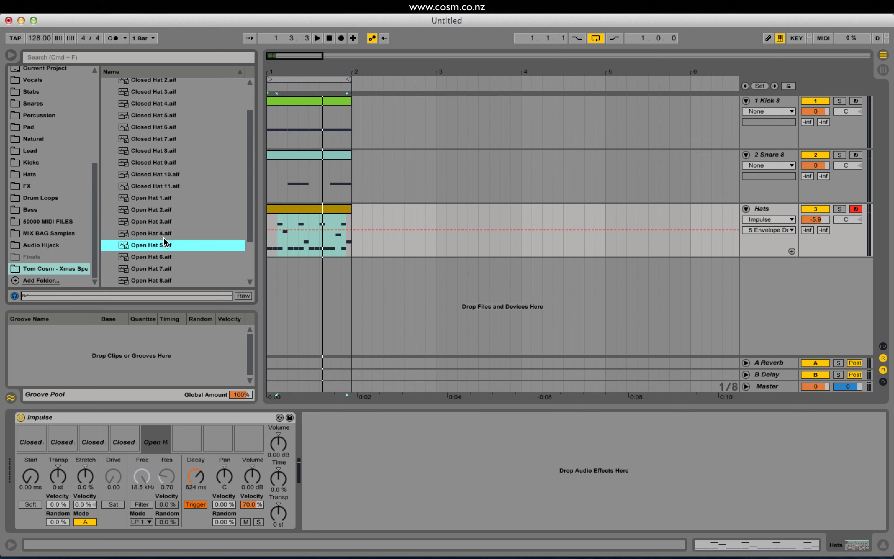
drag(152, 236, 149, 442)
key(space)
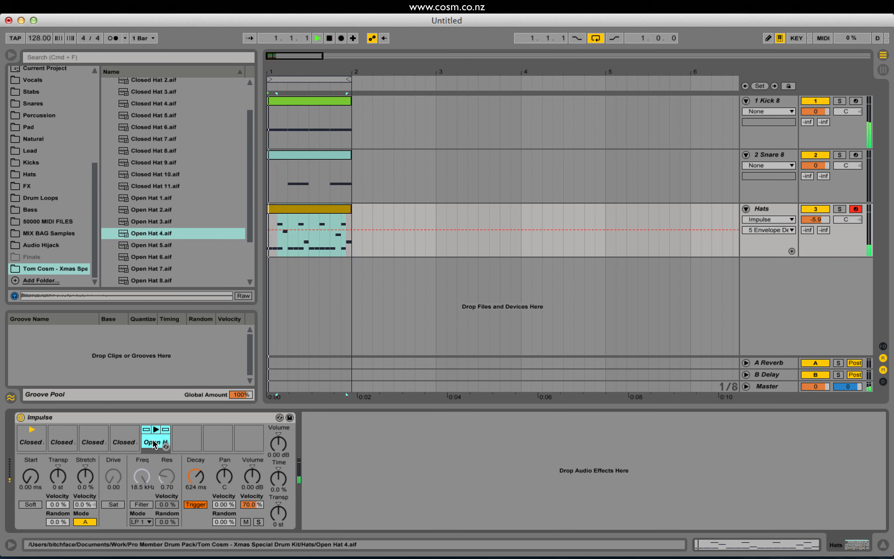
Set the fifth Impulse slot's decay to 321 ms and its transpose to +4 st, and stop playback.
drag(195, 476, 195, 485)
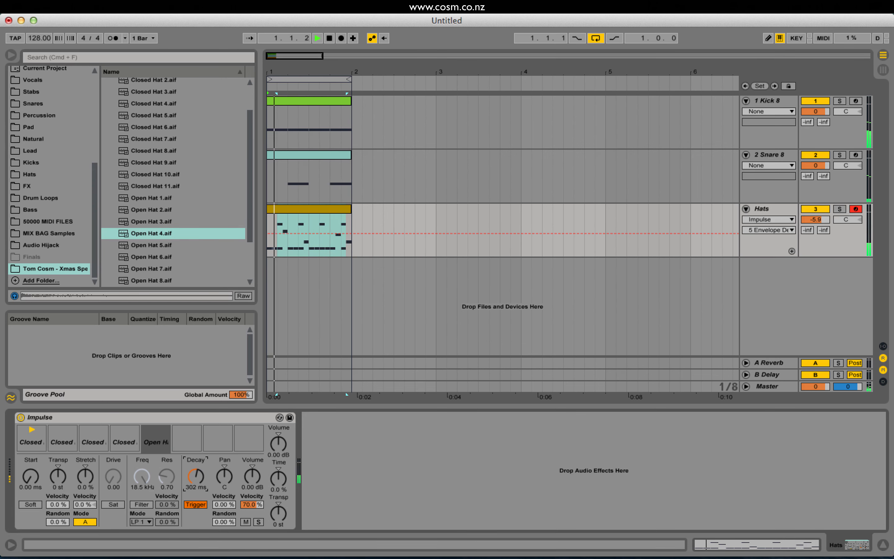
drag(58, 477, 58, 471)
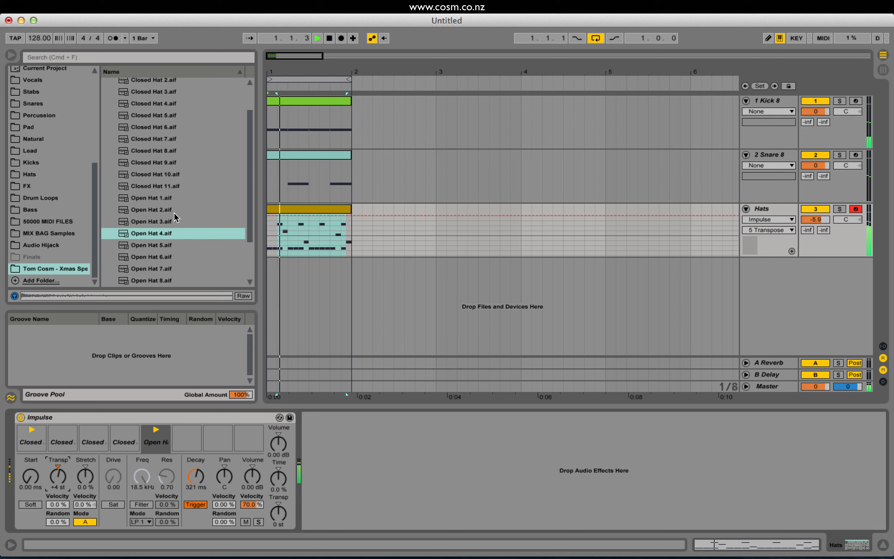
key(space)
Audition Open Hat 5, 6 and 7, load Open Hat 6.aif into the fifth Impulse slot and play the beat.
click(150, 248)
click(140, 260)
click(151, 269)
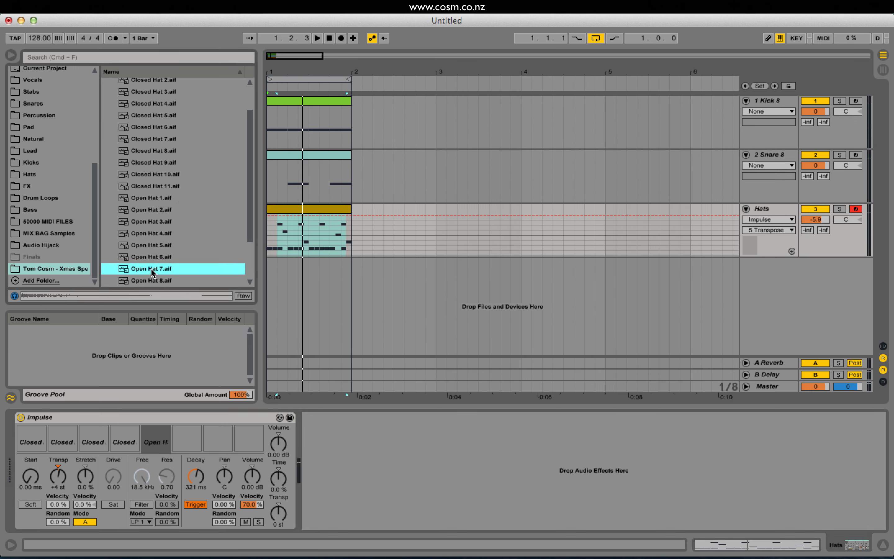
click(150, 261)
drag(138, 415, 153, 441)
key(space)
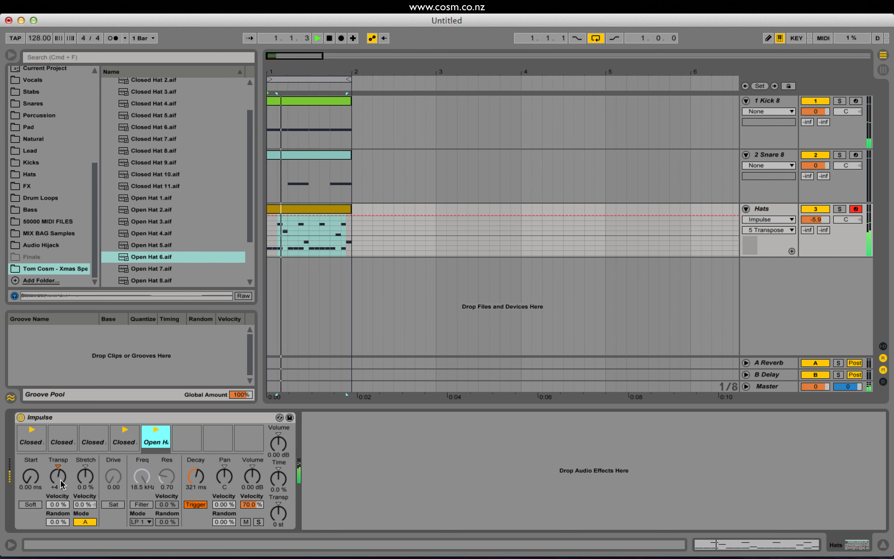
Transpose the fifth Impulse slot to +2 st and lower its volume to -6.86 dB, checking it in playback.
drag(59, 476, 59, 479)
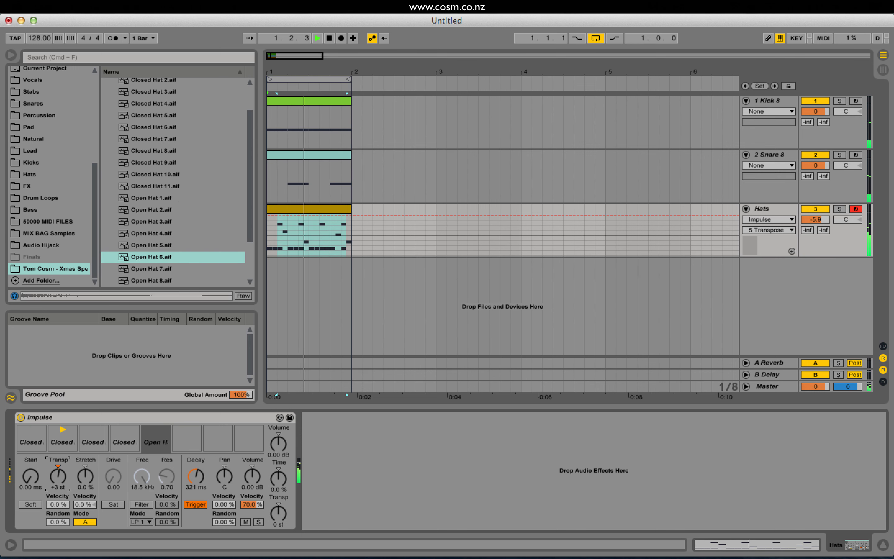
key(space)
click(253, 477)
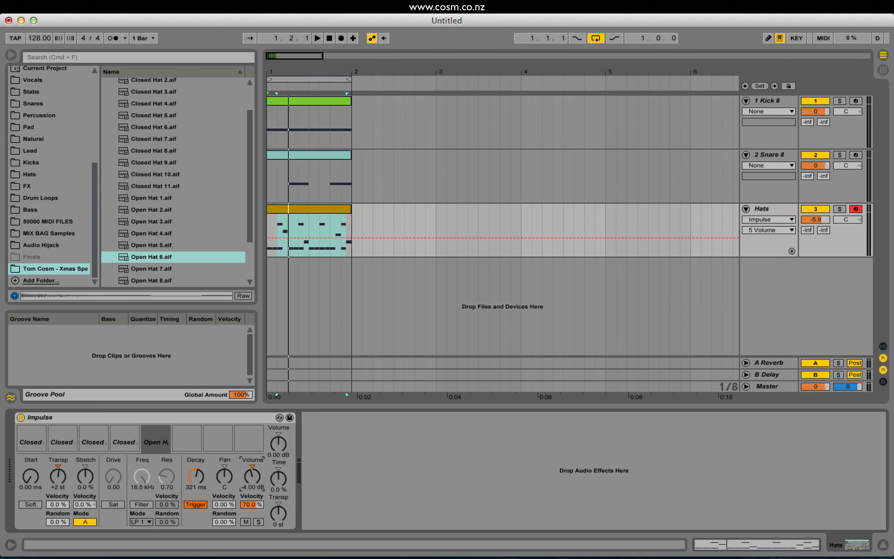
key(space)
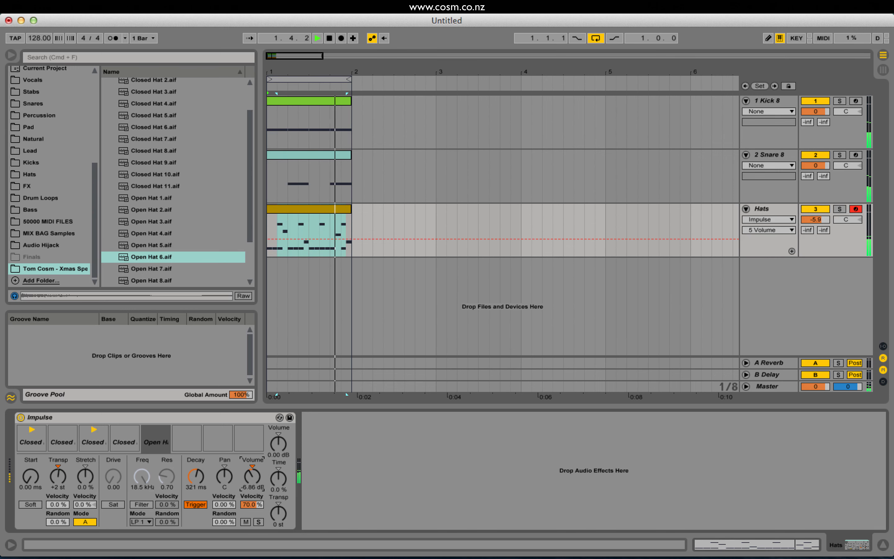
key(space)
Audition Open Hat 2.aif and Open Hat 3.aif, reload Open Hat 3.aif into the fifth Impulse slot and play the beat.
click(164, 211)
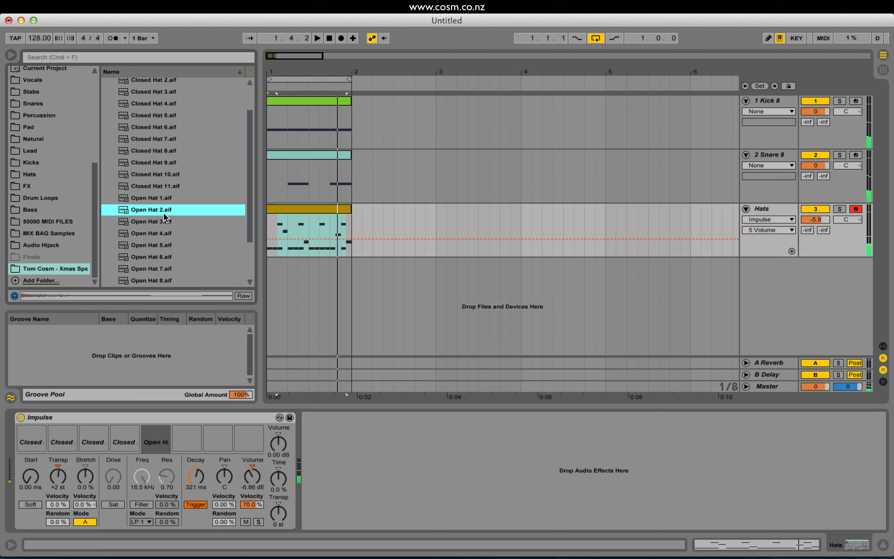
click(163, 222)
drag(160, 225, 162, 444)
key(space)
Set the fifth Impulse slot's volume to 1.14 dB and its transpose to +1 st, and stop playback.
drag(253, 477, 253, 458)
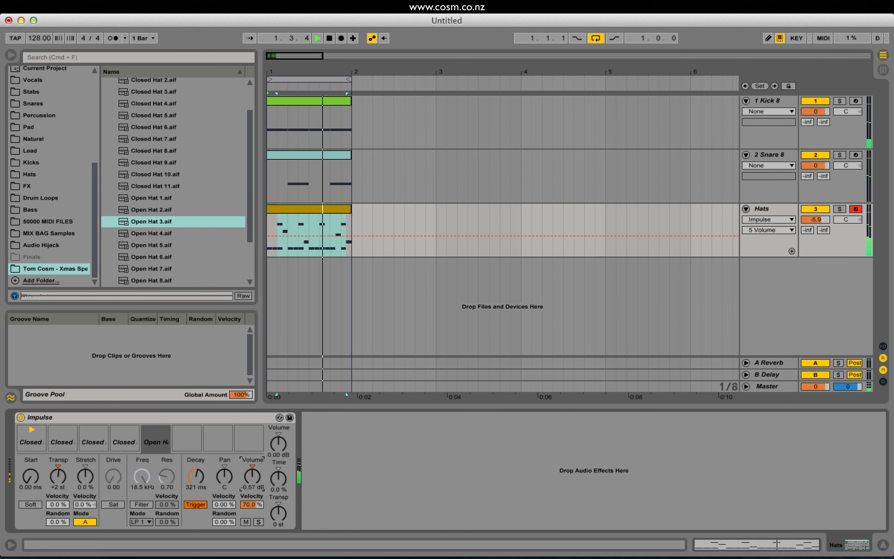
drag(58, 477, 58, 478)
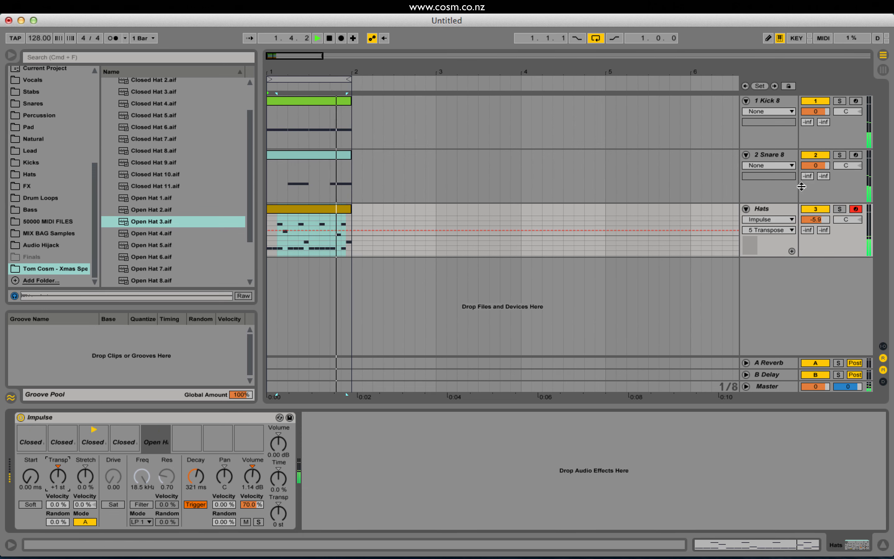
key(space)
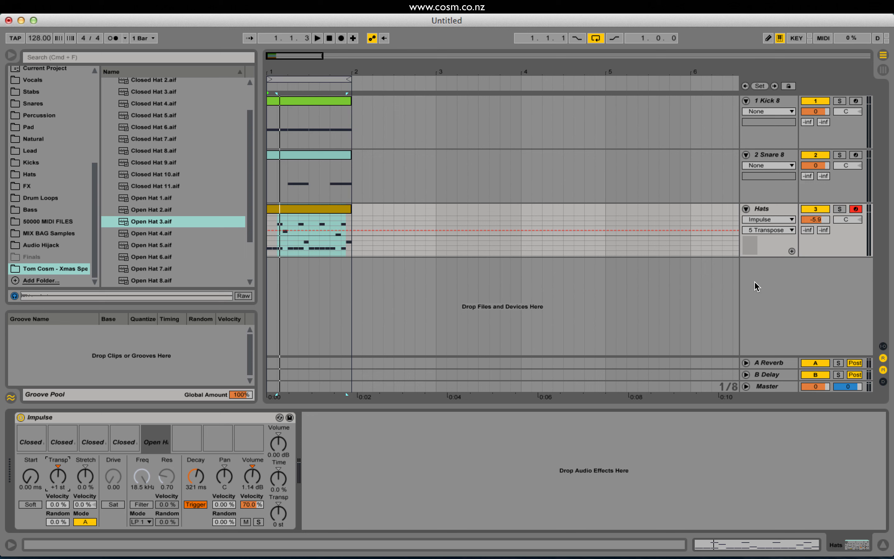
Listen to the full beat and review the devices on the snare, kick and Hats tracks.
click(761, 209)
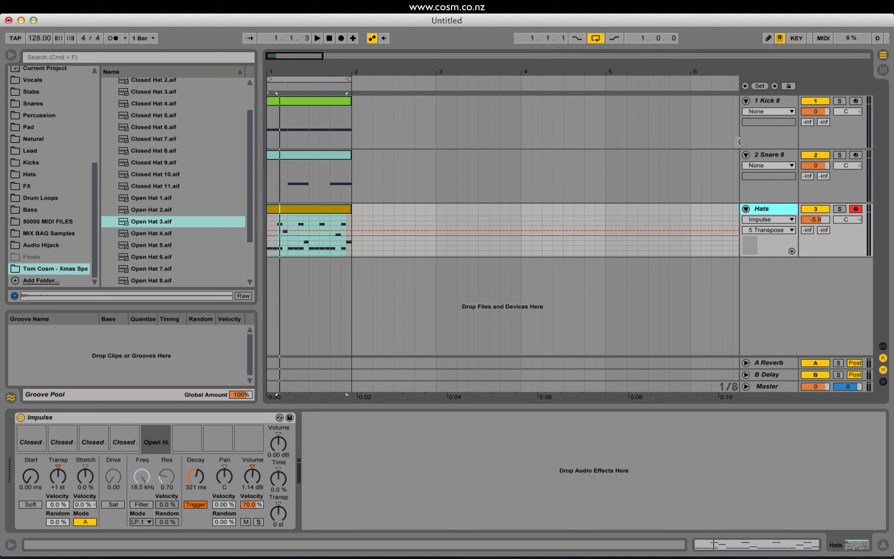
key(space)
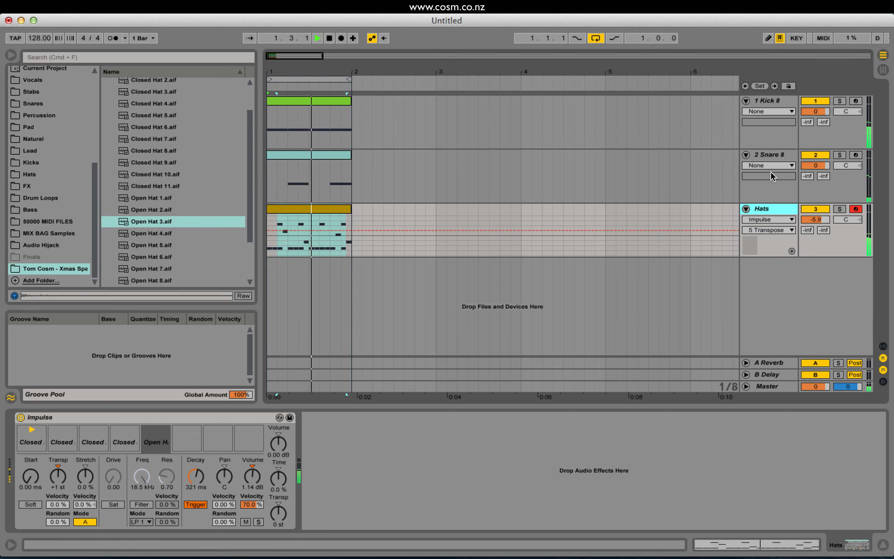
key(space)
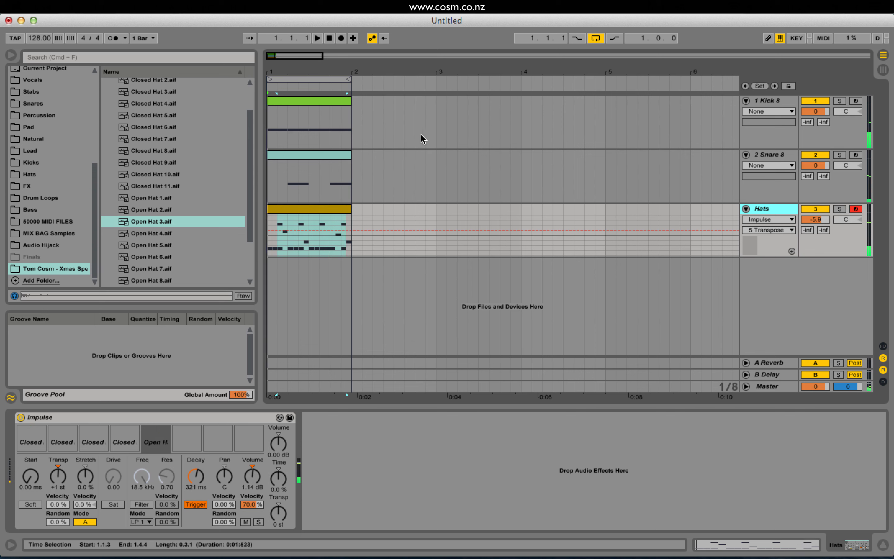
click(353, 228)
click(765, 156)
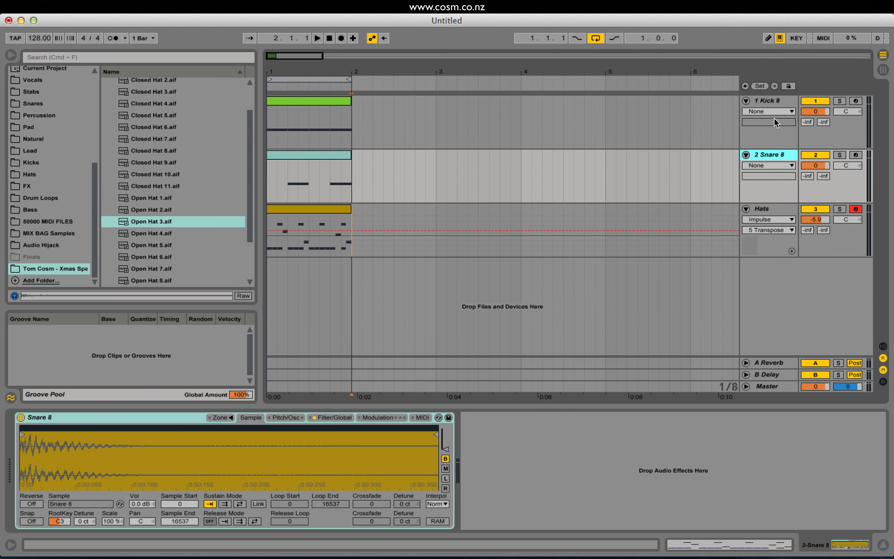
click(773, 102)
click(768, 157)
click(769, 209)
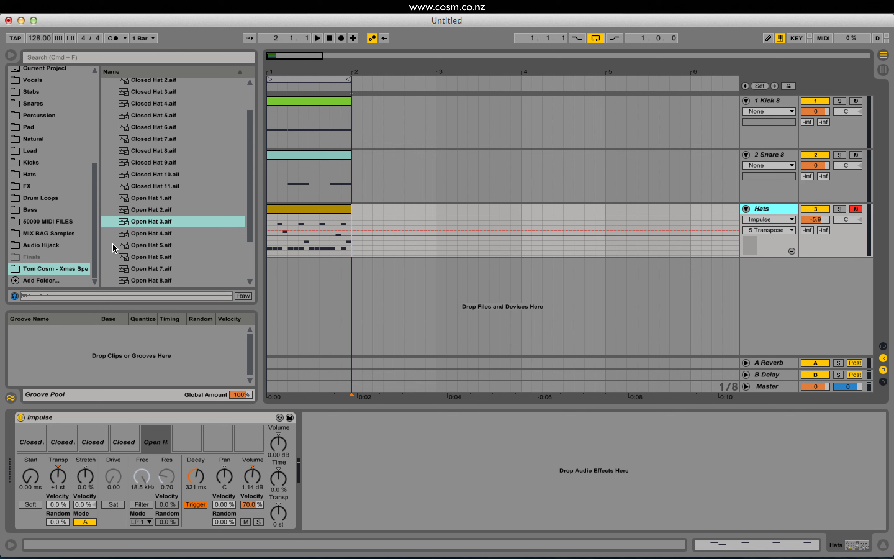
Solo the Hats track, select its clip and play the hats on their own.
mouse_move(250, 190)
mouse_down()
mouse_move(253, 166)
mouse_move(250, 196)
mouse_up()
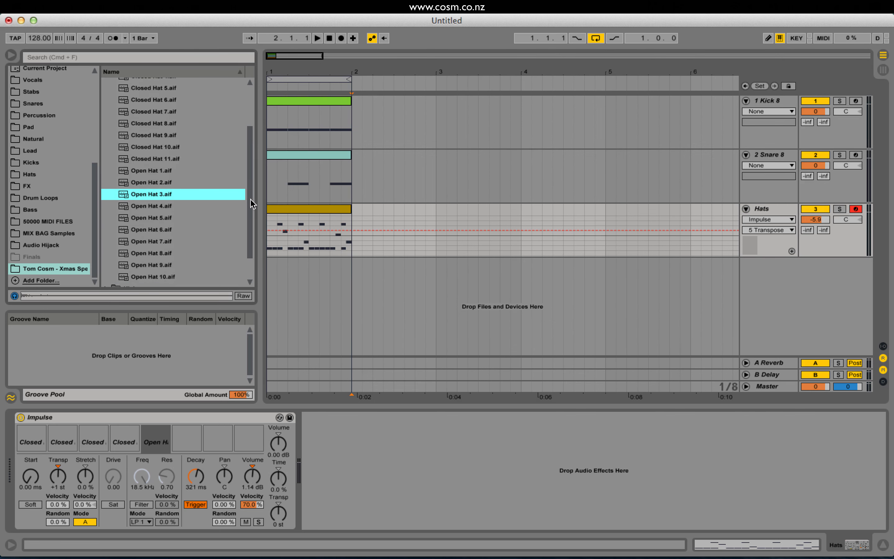
click(839, 209)
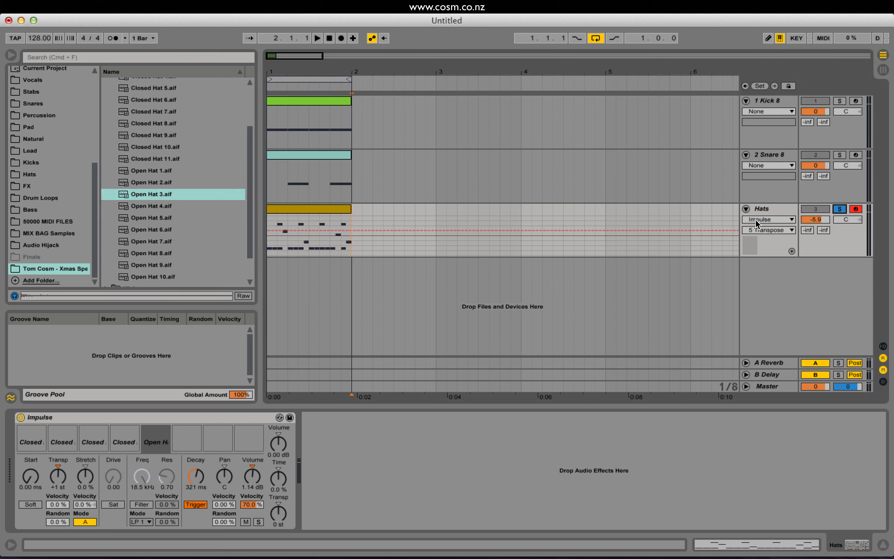
key(space)
click(283, 209)
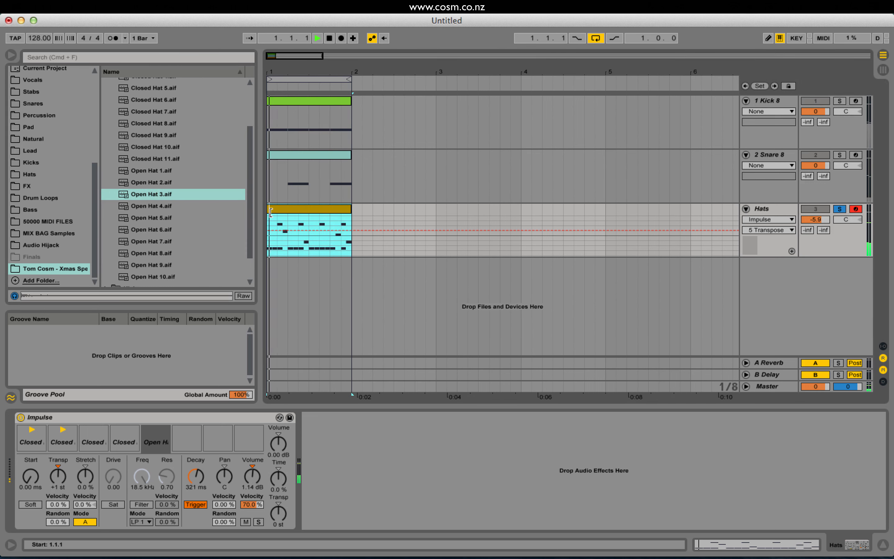
key(space)
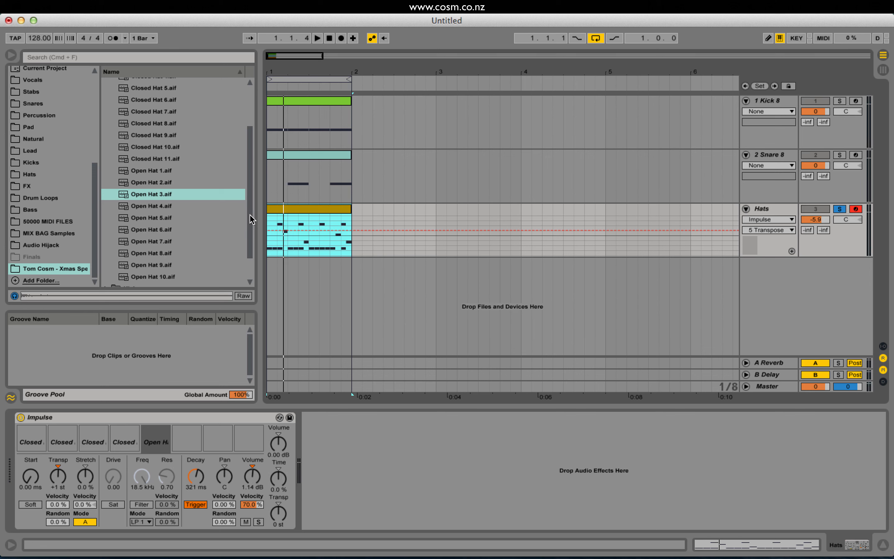
Open the Core Library pack's Swing and Groove folder and select the Hats clip.
drag(251, 221, 251, 203)
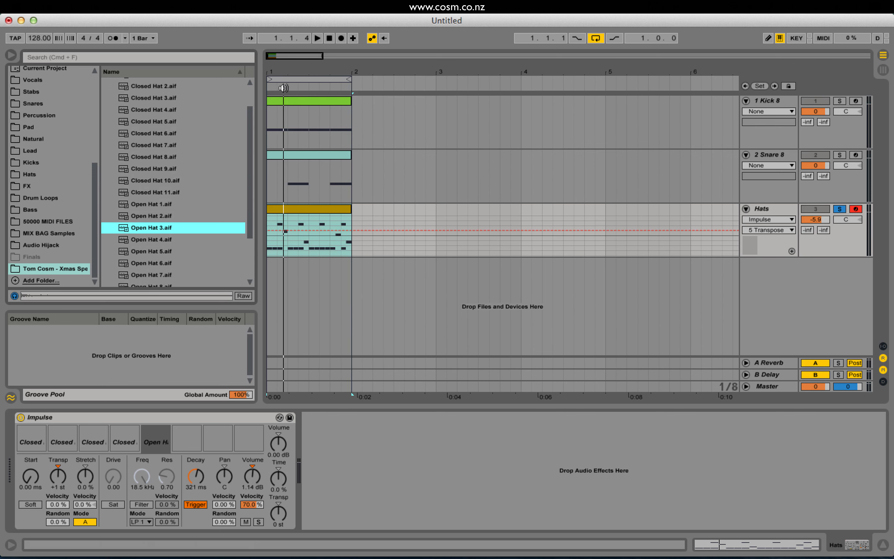
drag(280, 59, 280, 69)
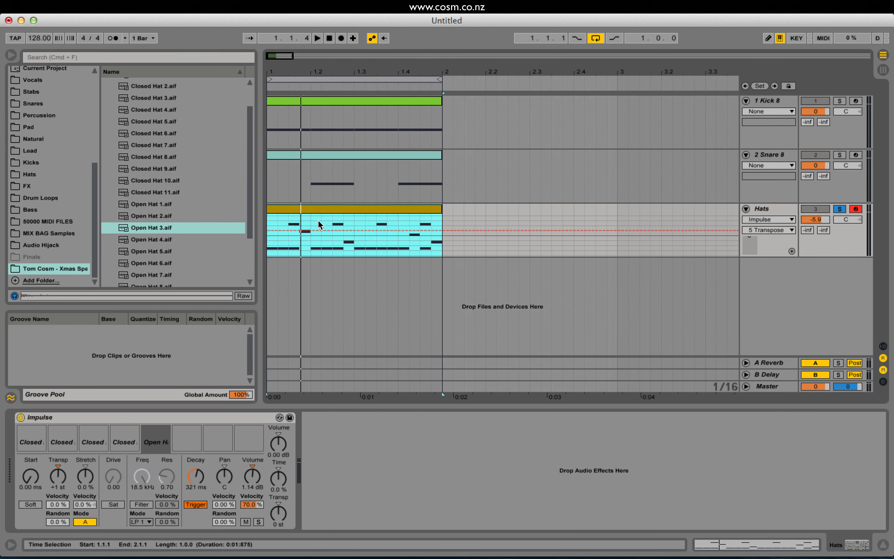
drag(95, 175, 98, 119)
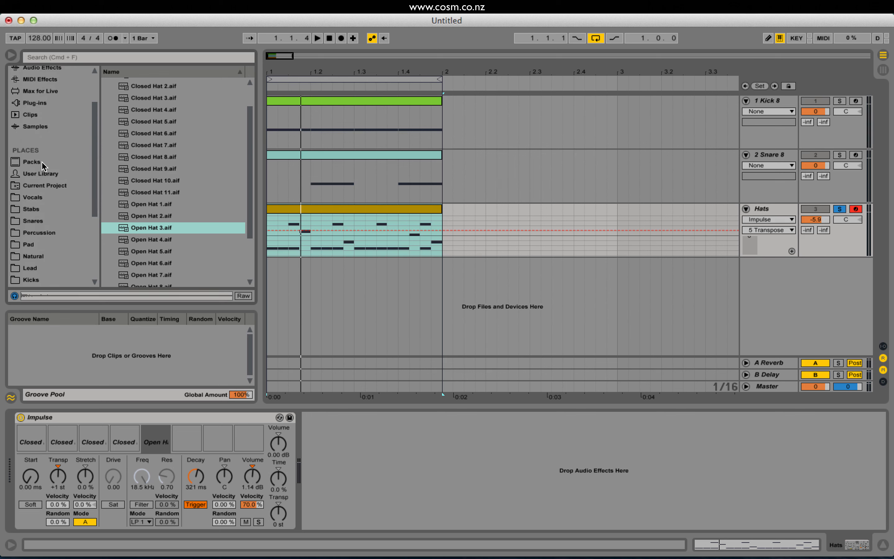
click(33, 161)
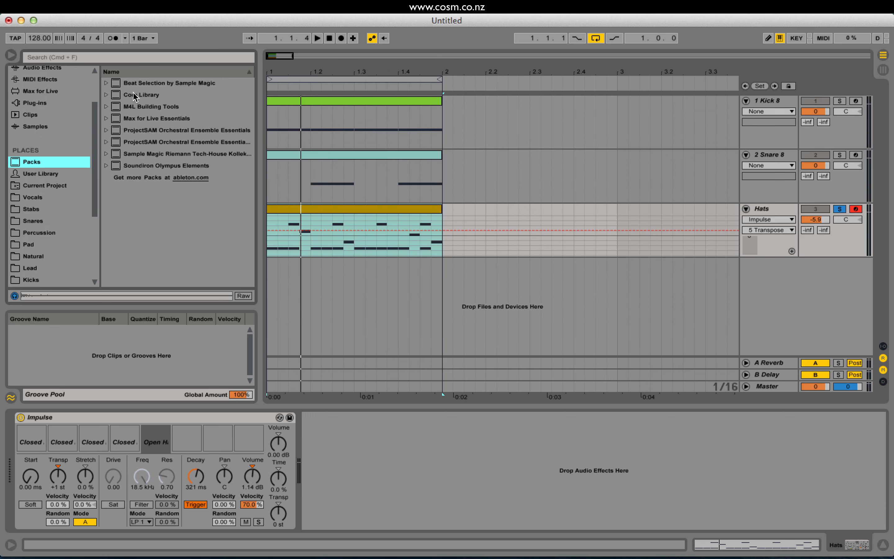
click(107, 95)
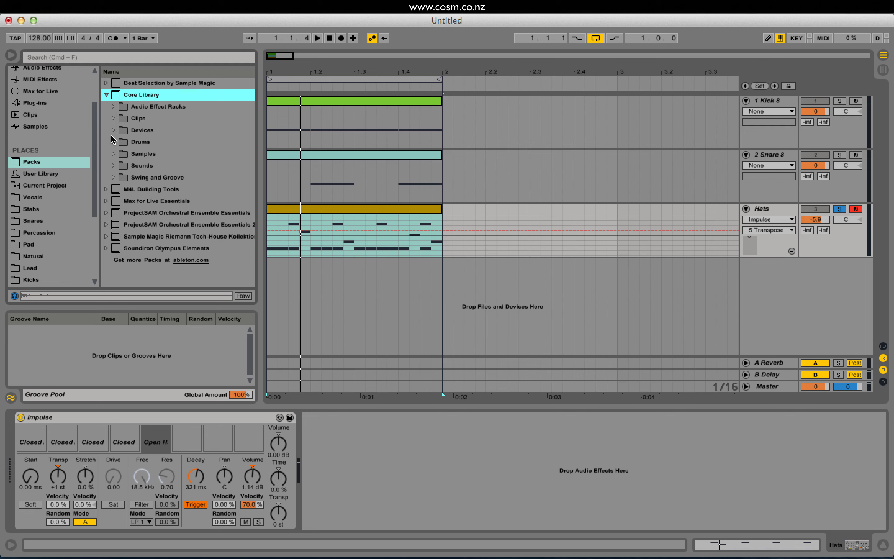
click(114, 178)
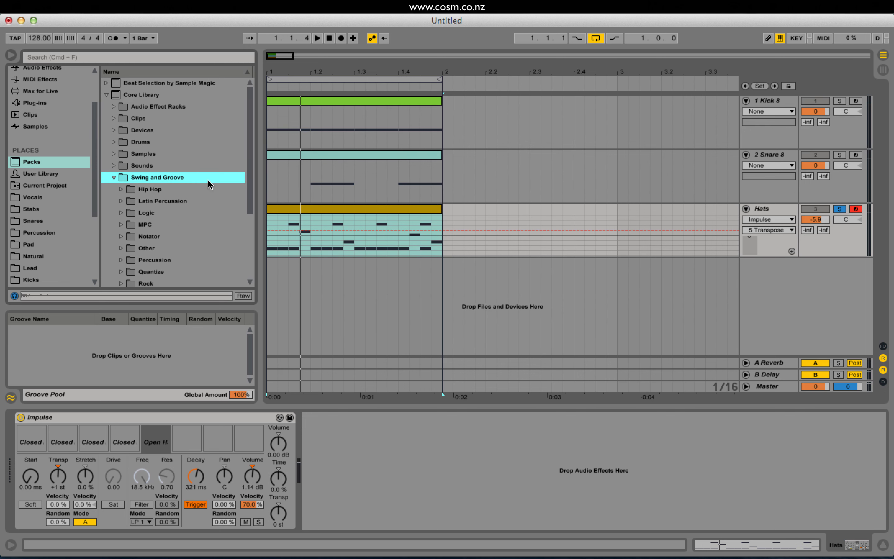
scroll(204, 194, down, 3)
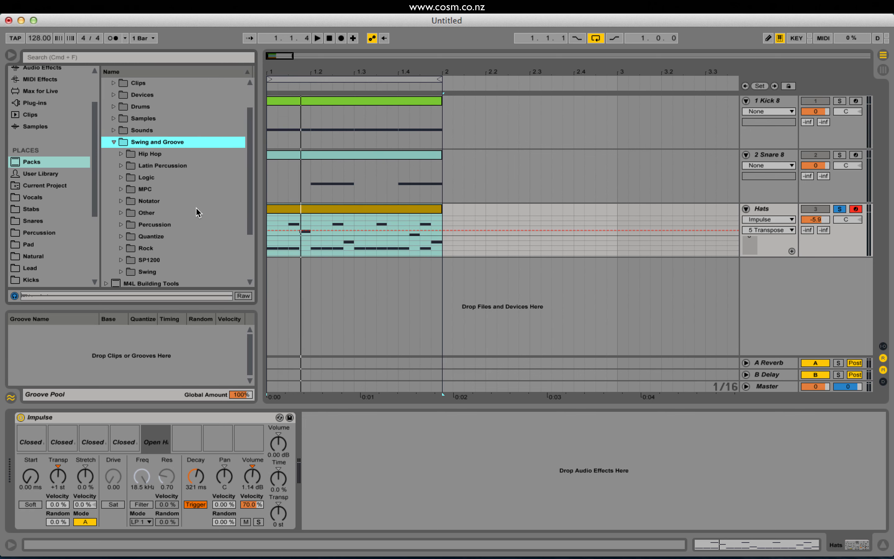
scroll(196, 213, down, 2)
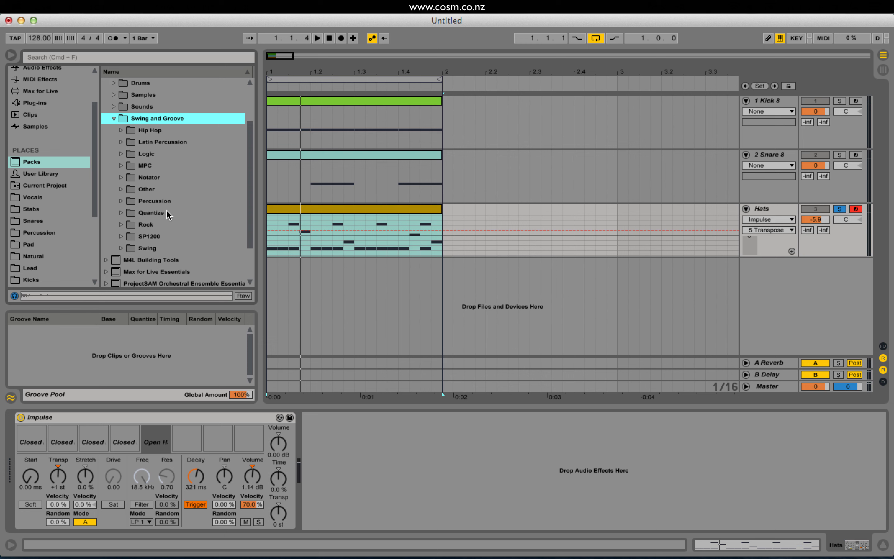
click(346, 209)
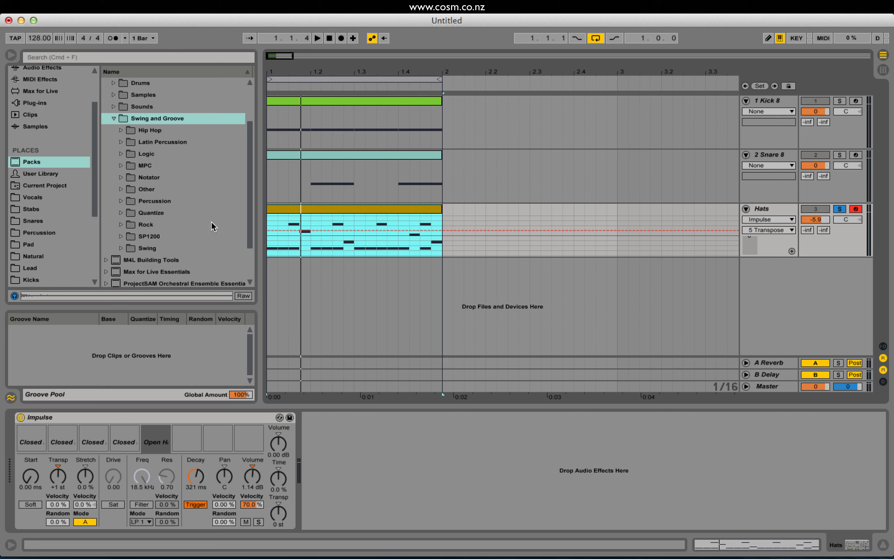
Open the Swing folder within Swing and Groove and browse to its 16th-note swing grooves.
scroll(143, 253, down, 2)
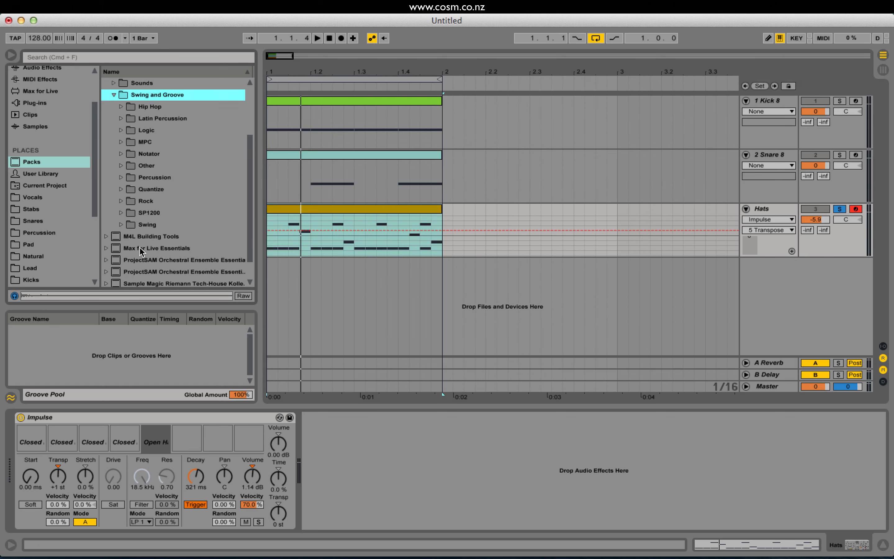
click(121, 225)
scroll(201, 227, down, 6)
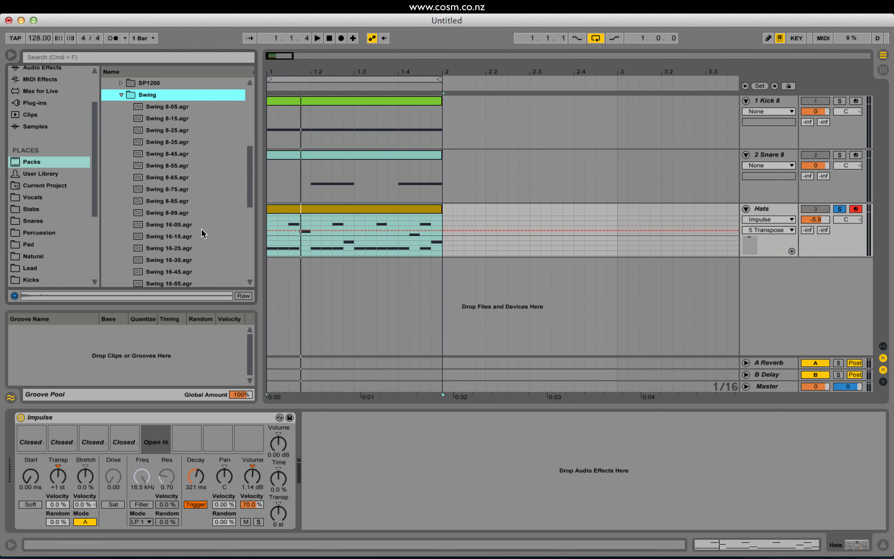
scroll(205, 232, down, 3)
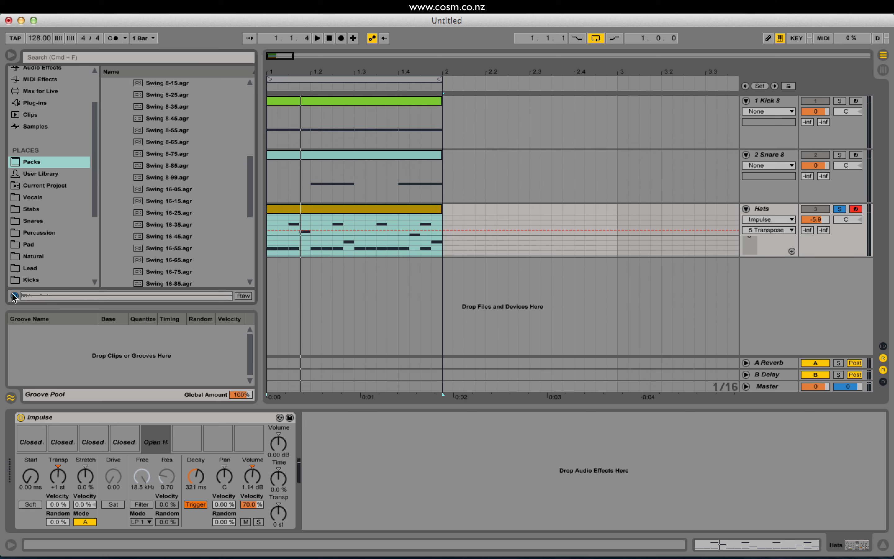
Add the Swing 16-35 groove to the Groove Pool, and apply it to the Hats clip for a listen.
click(175, 229)
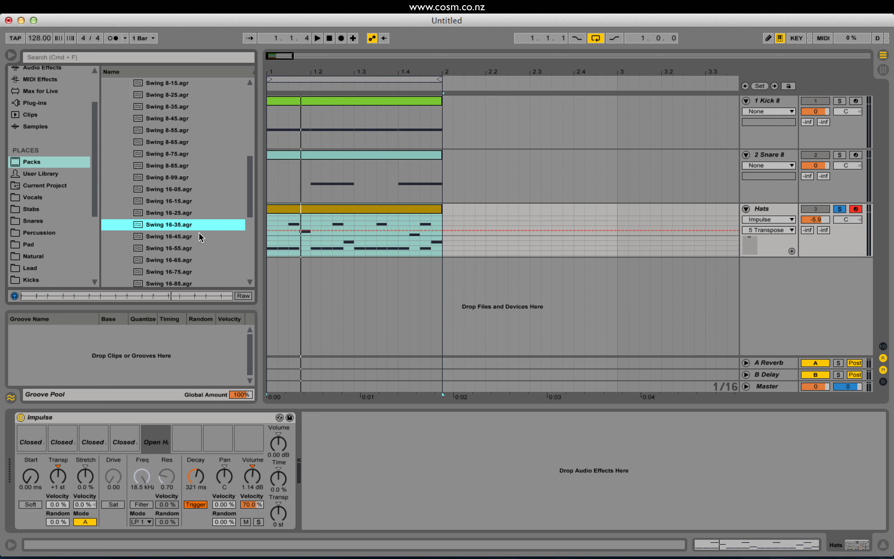
drag(198, 232, 158, 223)
drag(194, 271, 115, 346)
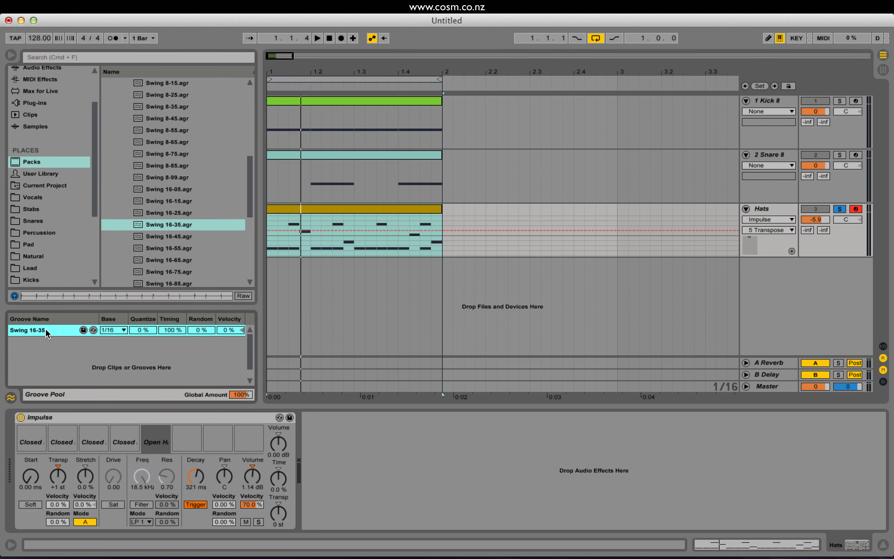
drag(20, 336, 313, 208)
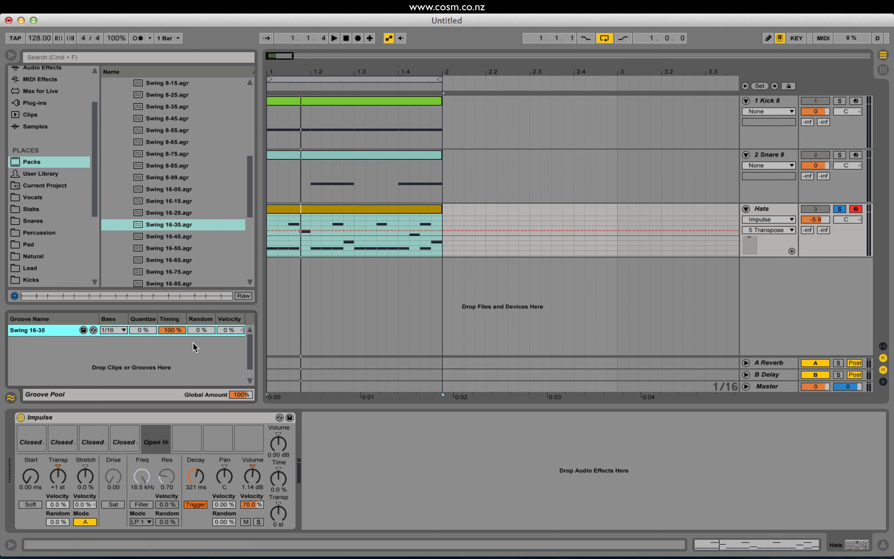
key(space)
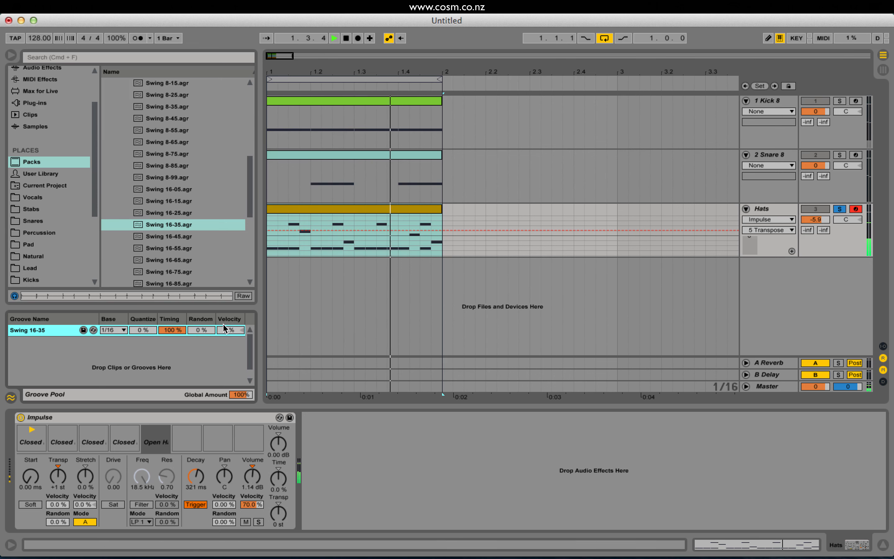
Replace the Swing 16-35 groove in the Groove Pool with Swing 16-65 and play the hats.
click(165, 261)
click(23, 332)
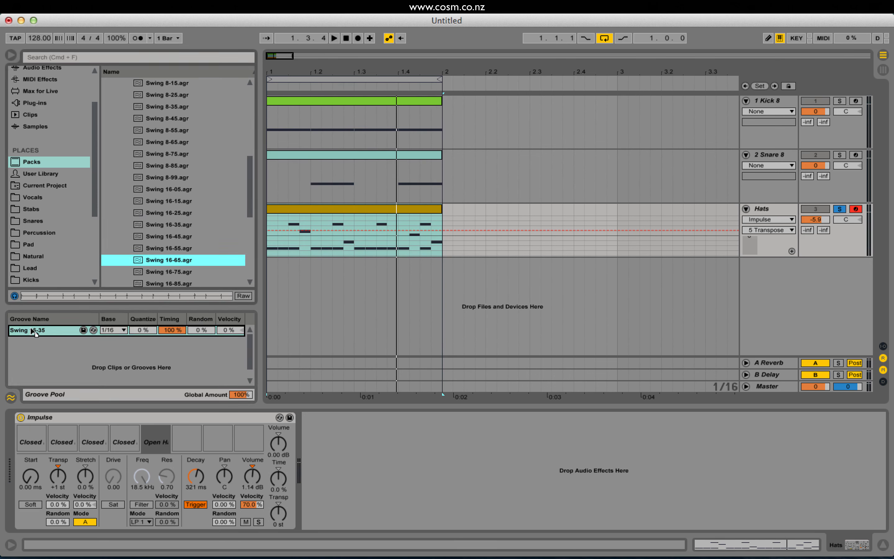
drag(33, 332, 34, 331)
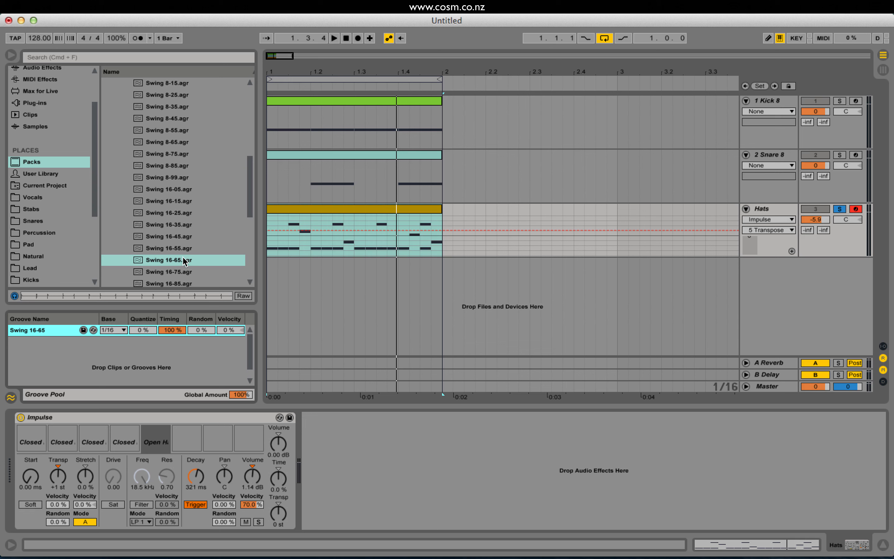
key(space)
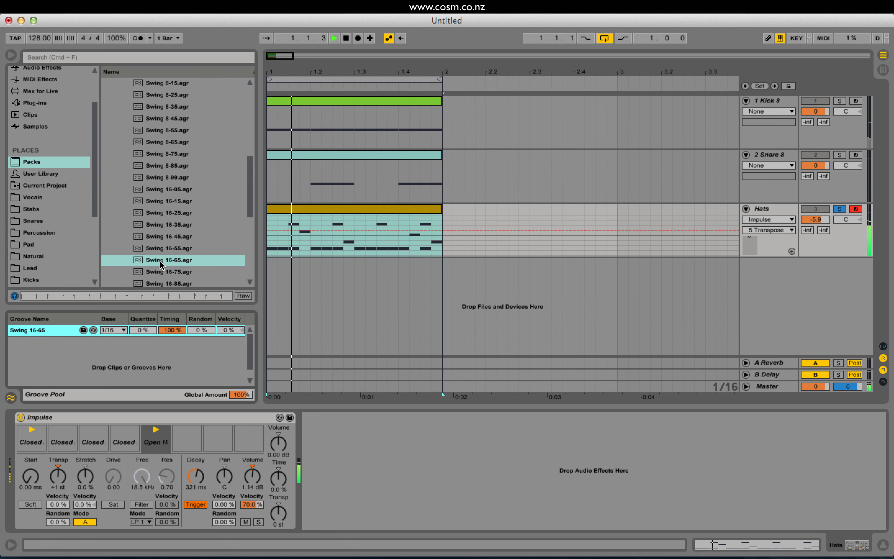
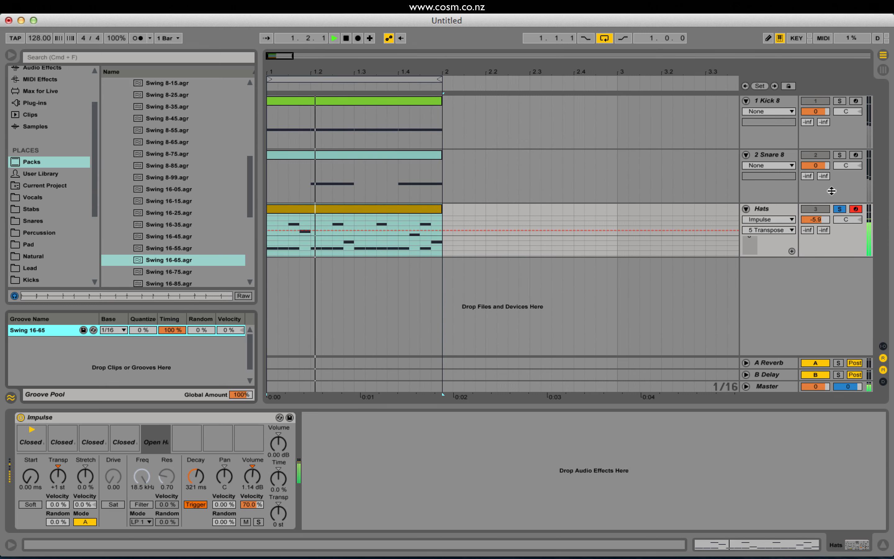
Unsolo the Hats track, select the Snare 8 track, and open the Snare folder in the Xmas sample collection.
click(839, 209)
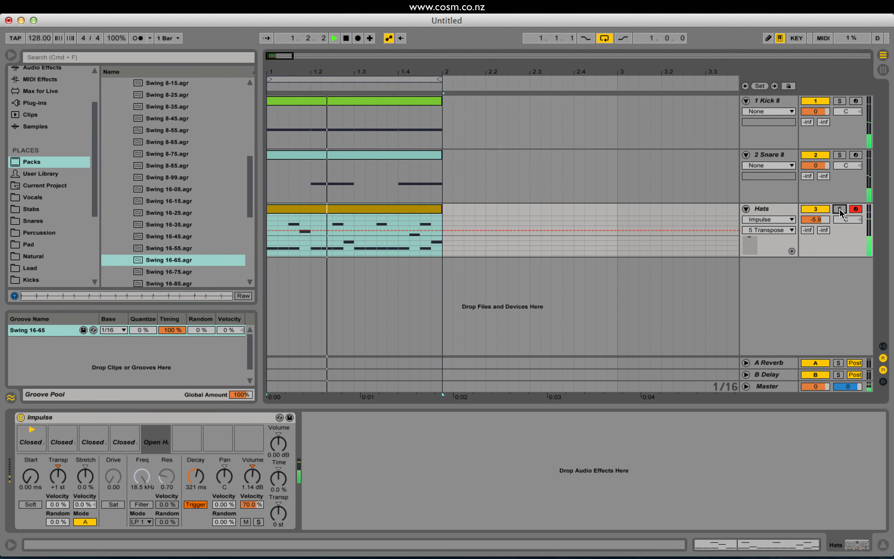
click(779, 158)
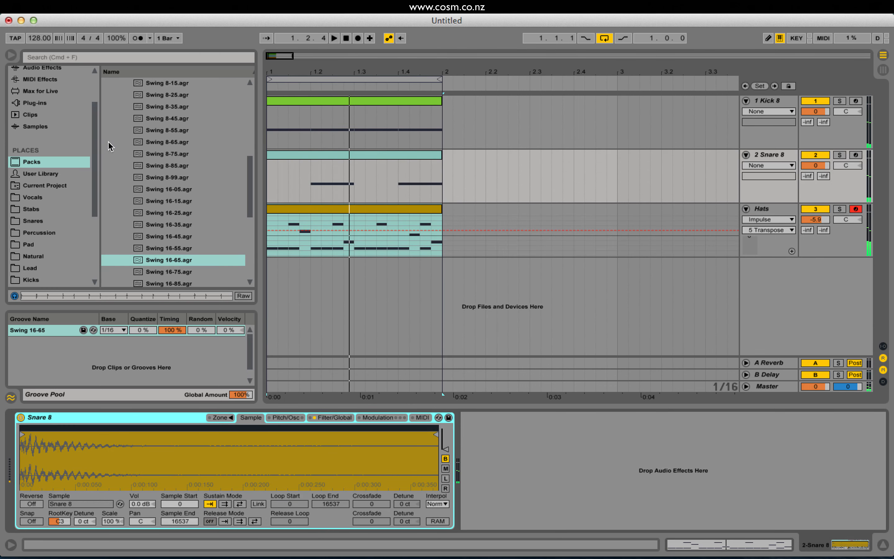
scroll(47, 274, down, 5)
click(49, 265)
scroll(187, 167, up, 3)
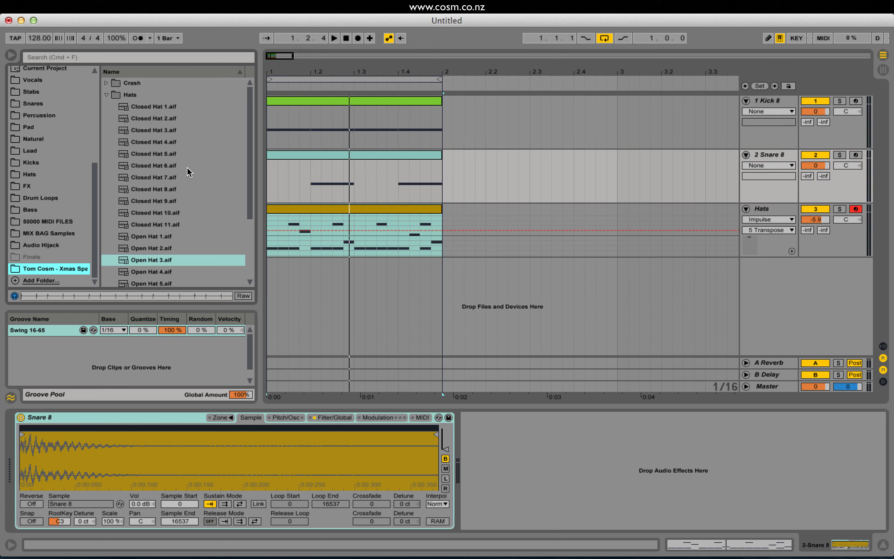
click(107, 95)
click(106, 130)
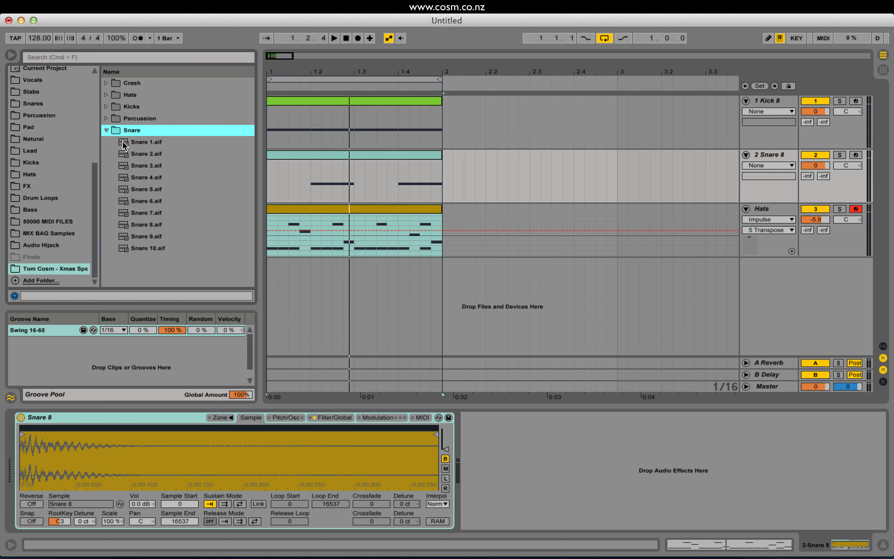
Audition the snares, replace the snare track's Sampler sample with Snare 3, and set that track's volume to 0.8 dB during playback.
click(126, 143)
key(Down)
key(Down)
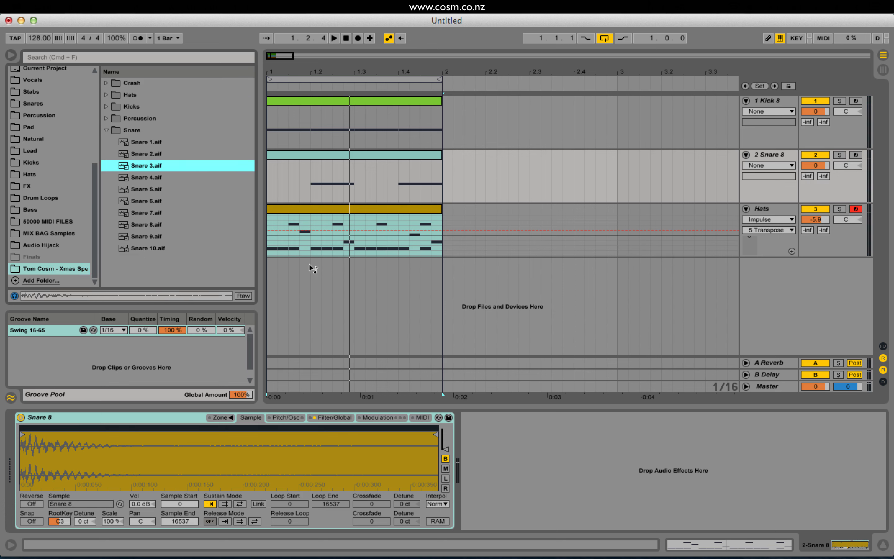
drag(309, 264, 121, 459)
key(space)
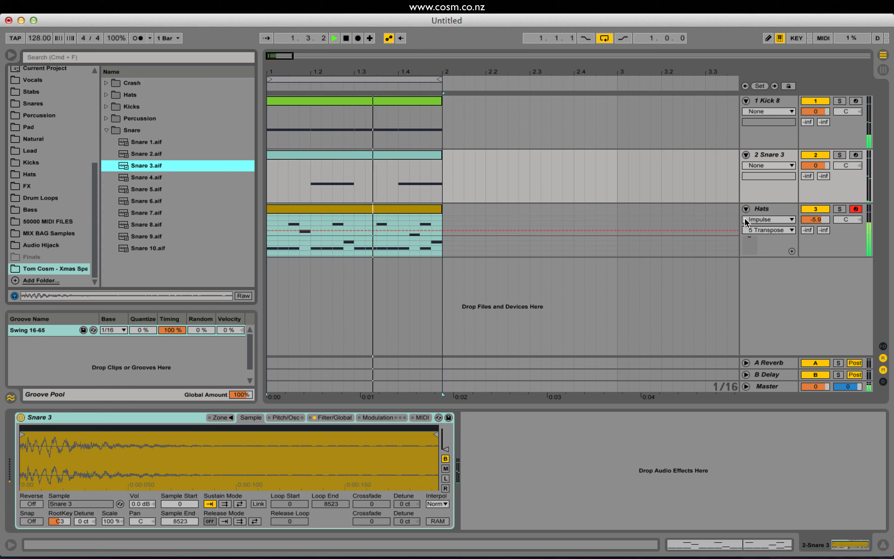
drag(809, 166, 809, 164)
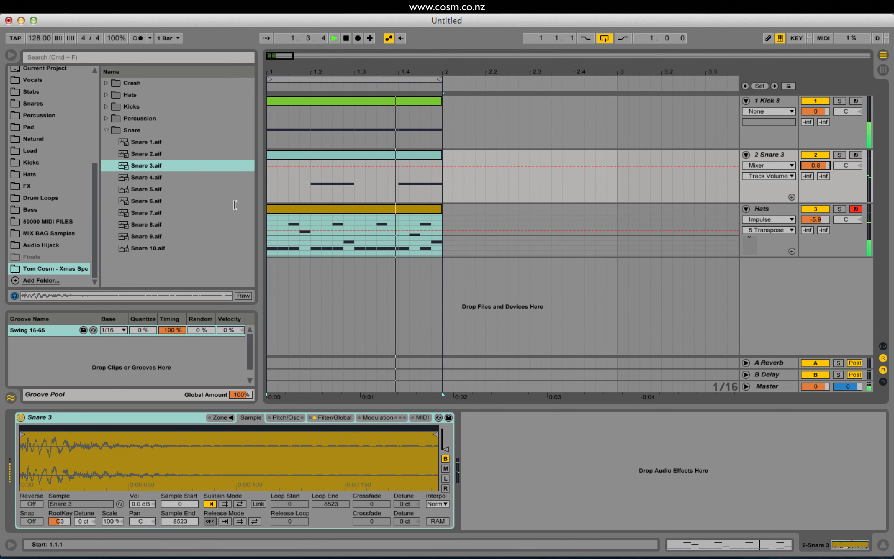
key(space)
Apply the Swing 16-65 groove to the snare and kick clips as well.
drag(26, 330, 319, 155)
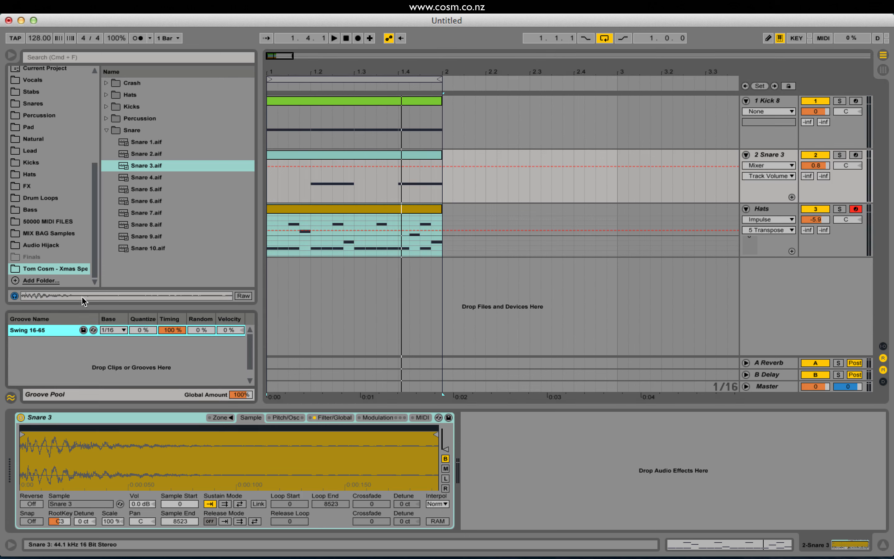
drag(43, 327, 362, 102)
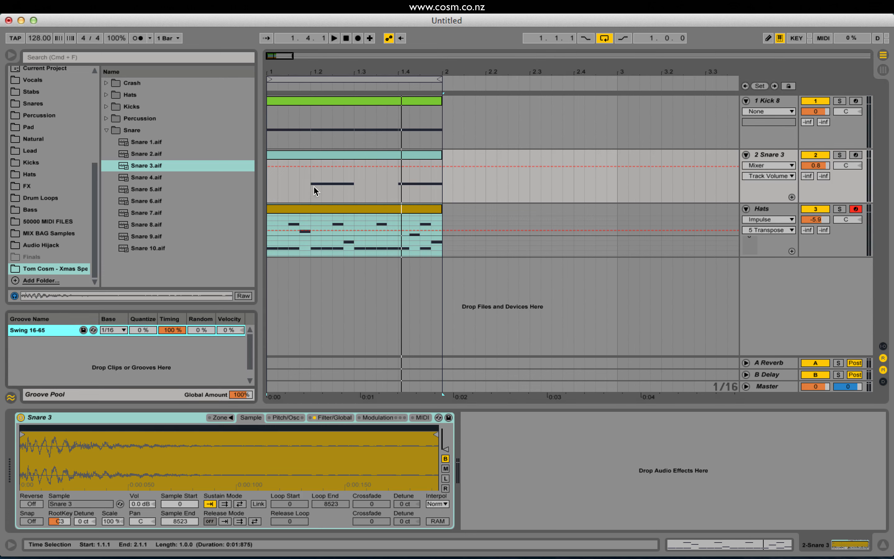
click(325, 157)
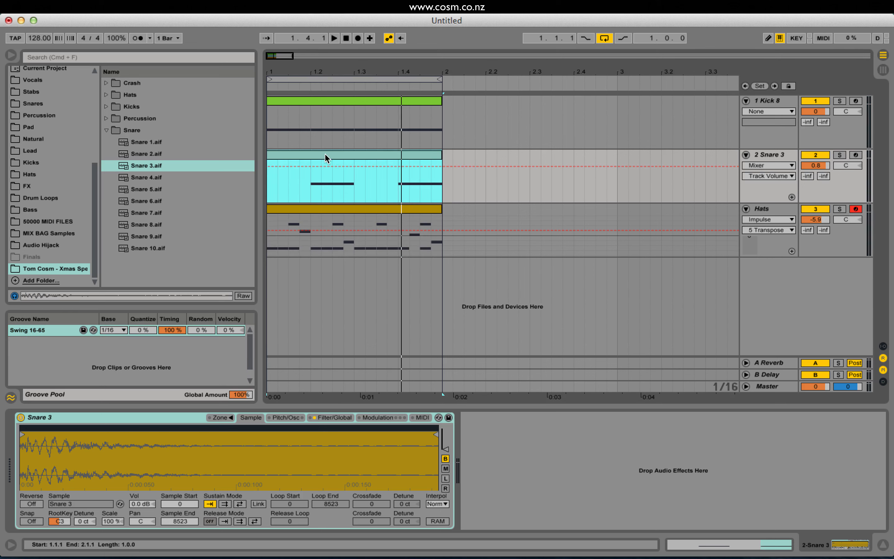
click(353, 100)
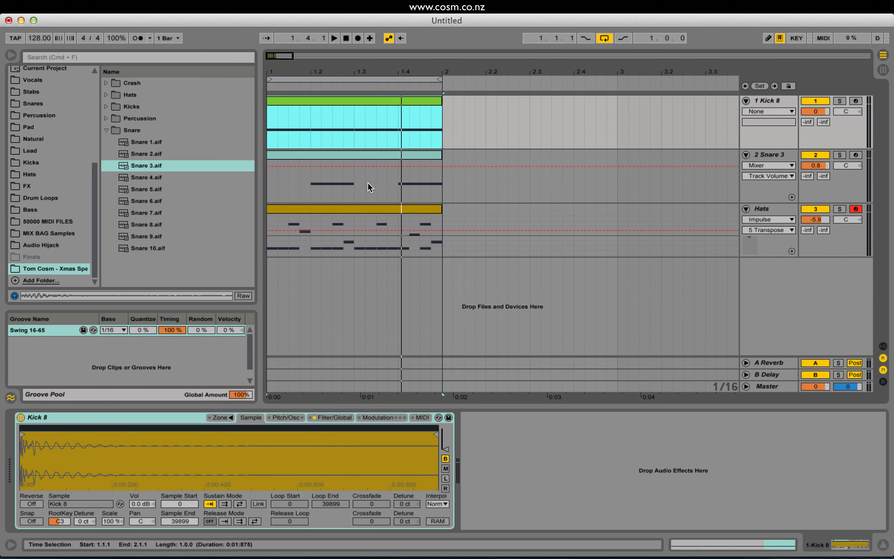
Shorten the snare clip's last note to a sixteenth, duplicate it three times to fill beat 4, and play the roll.
click(402, 166)
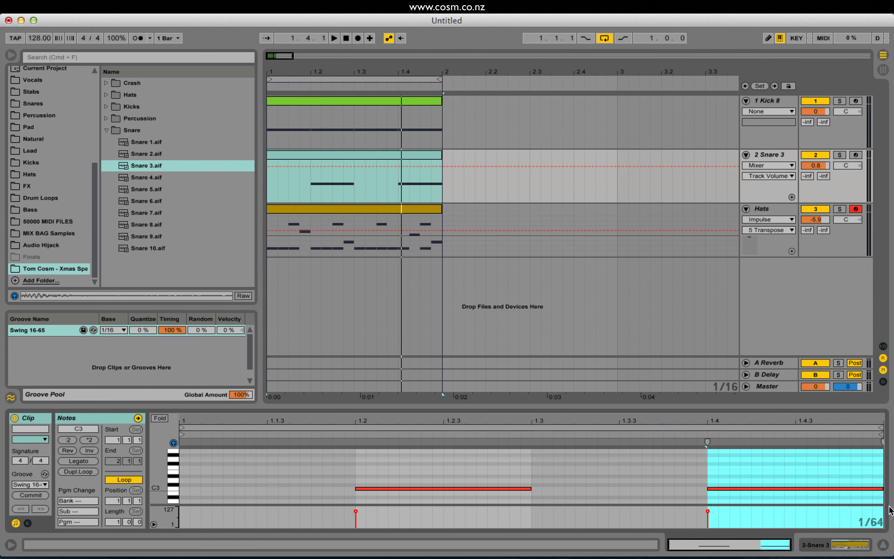
drag(883, 490, 752, 490)
key(super+d)
key(super+d)
key(super+d)
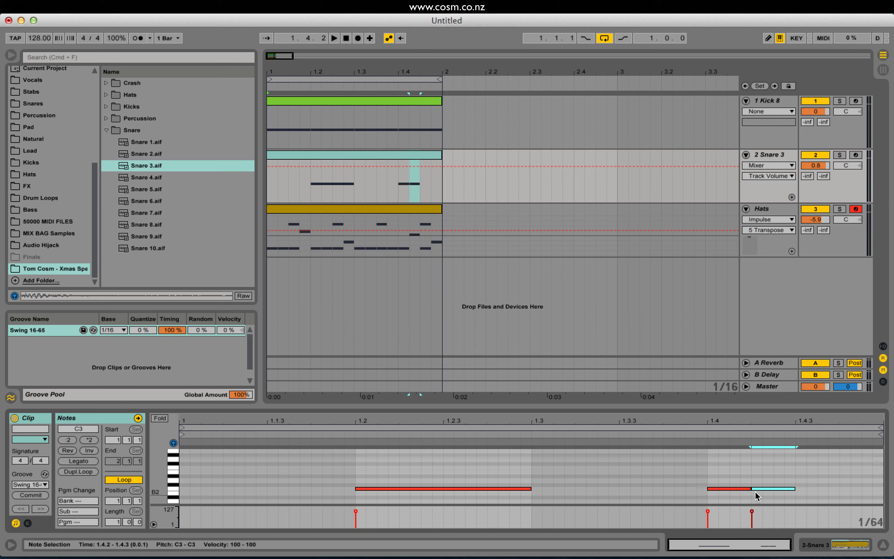
key(space)
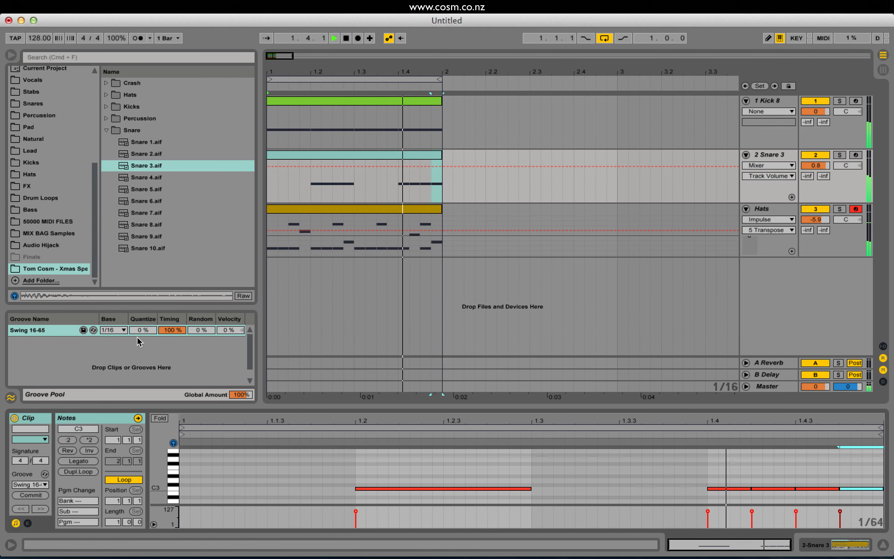
Compare the snare roll with the Swing 16-65 groove's timing at 0% and back at 100%.
key(space)
drag(173, 327, 172, 384)
click(396, 182)
key(space)
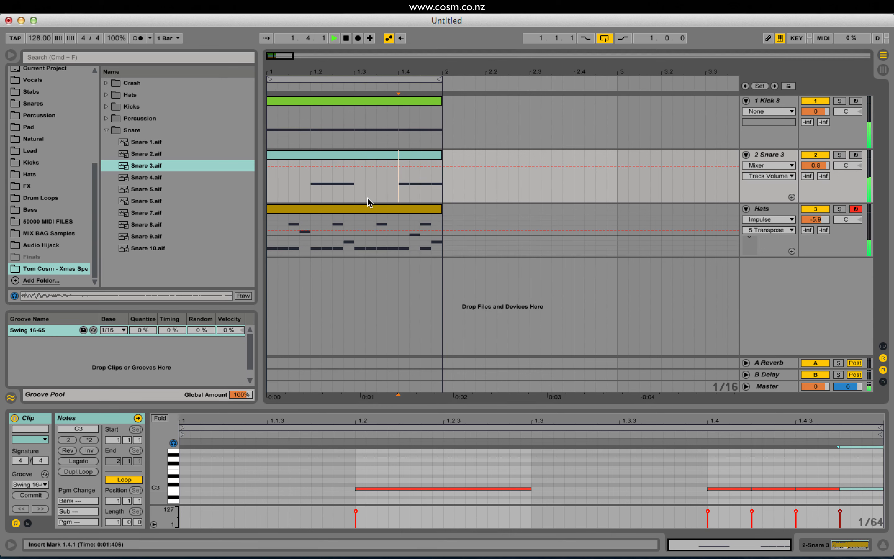
drag(181, 330, 181, 291)
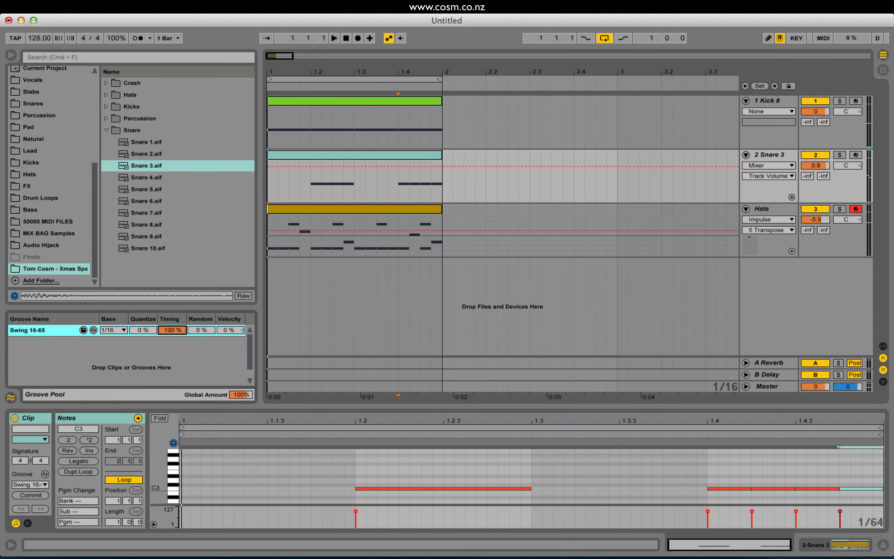
key(space)
Turn the sixteenth-note snare roll back into a single note spanning beat 4.
click(763, 475)
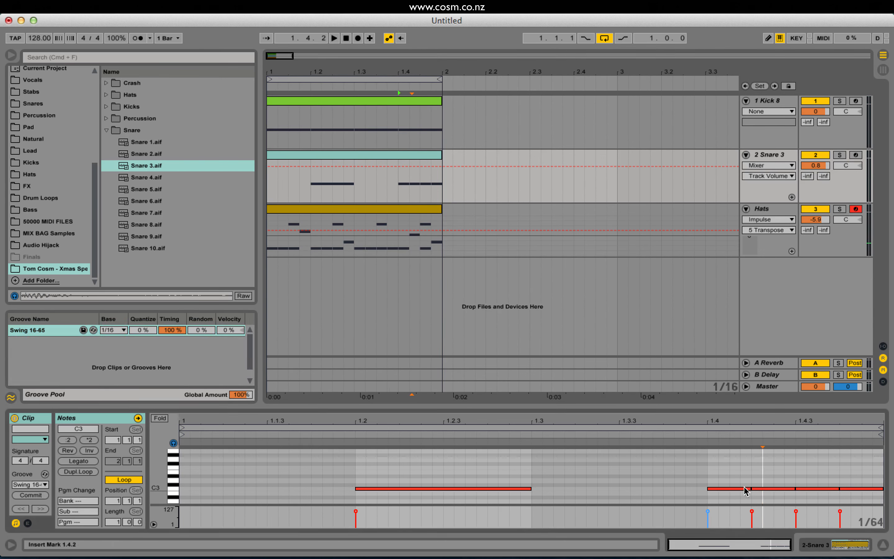
drag(750, 488, 818, 488)
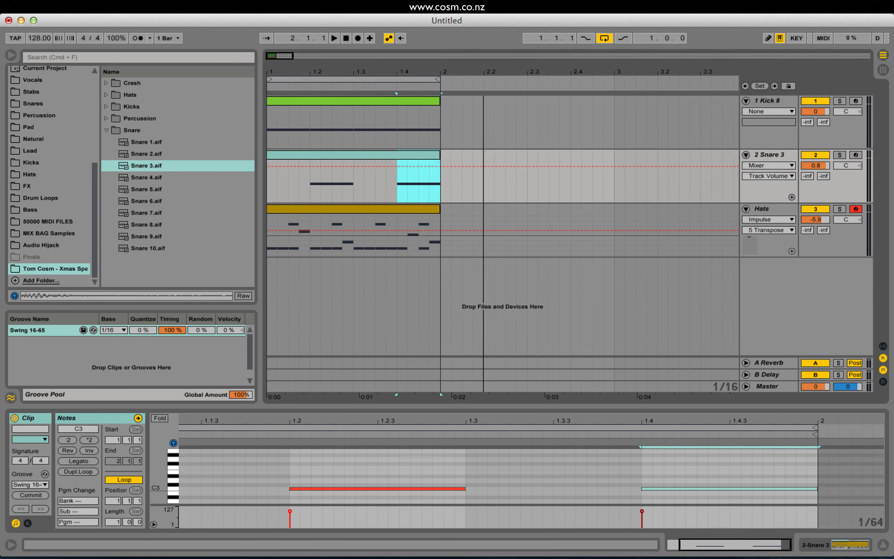
Duplicate the one-bar beat on all tracks three times, extend the loop over the four bars, and play it.
key(minus)
click(386, 387)
drag(386, 391, 267, 97)
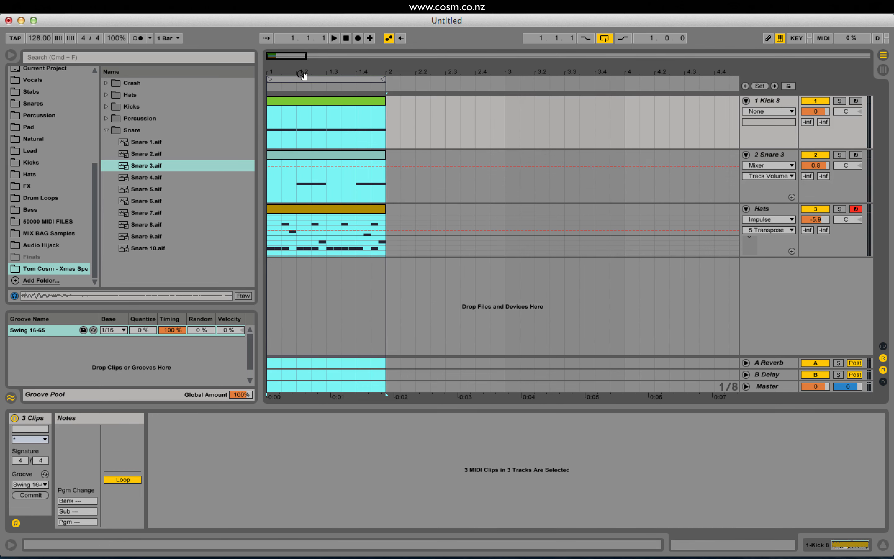
key(super+d)
key(super+d)
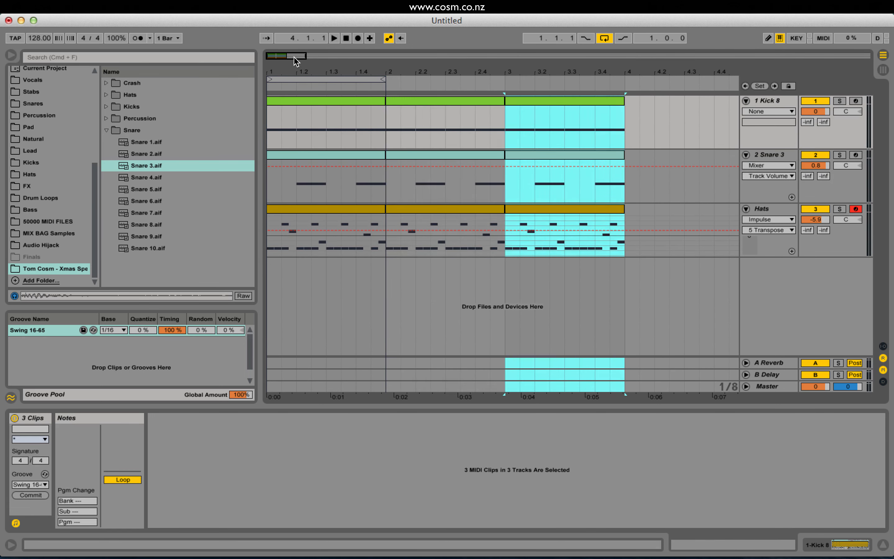
key(super+d)
key(minus)
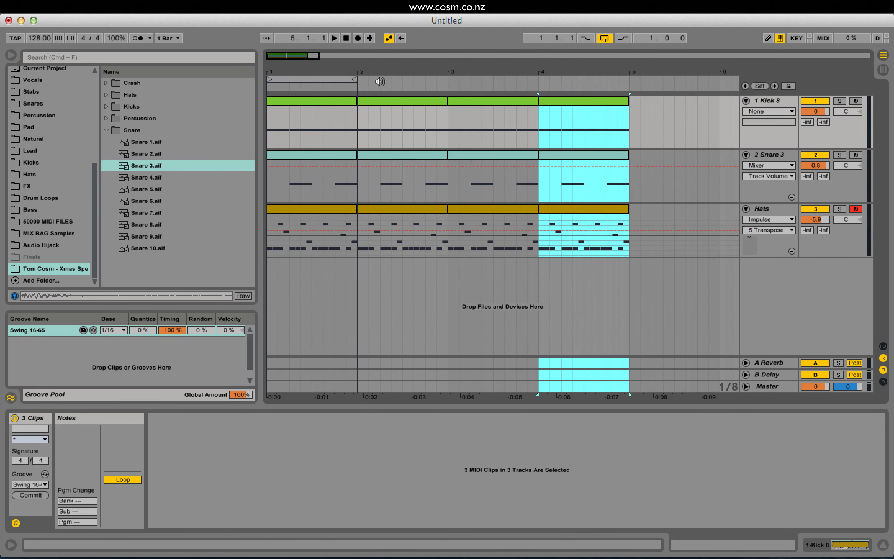
drag(355, 81, 630, 88)
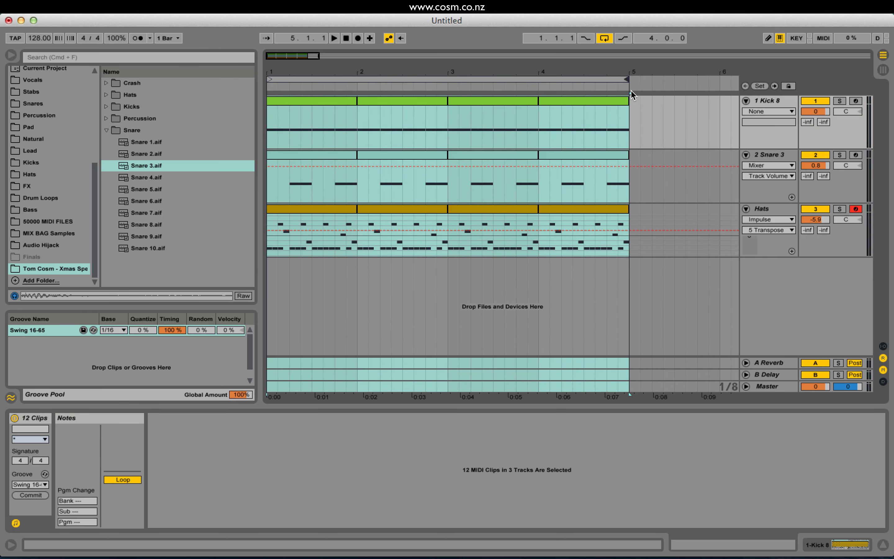
key(space)
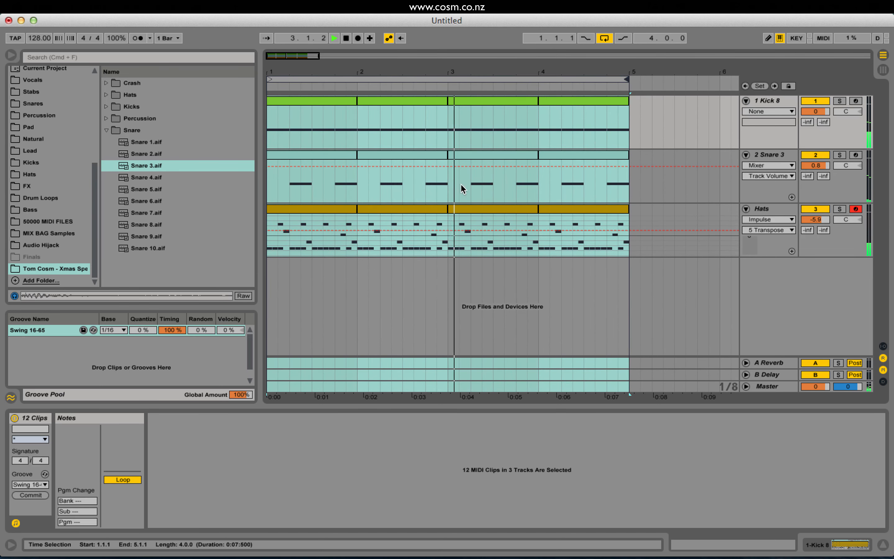
Add a very short C3 snare note at 1.3.4 in the second bar's snare clip and play from that bar.
click(437, 174)
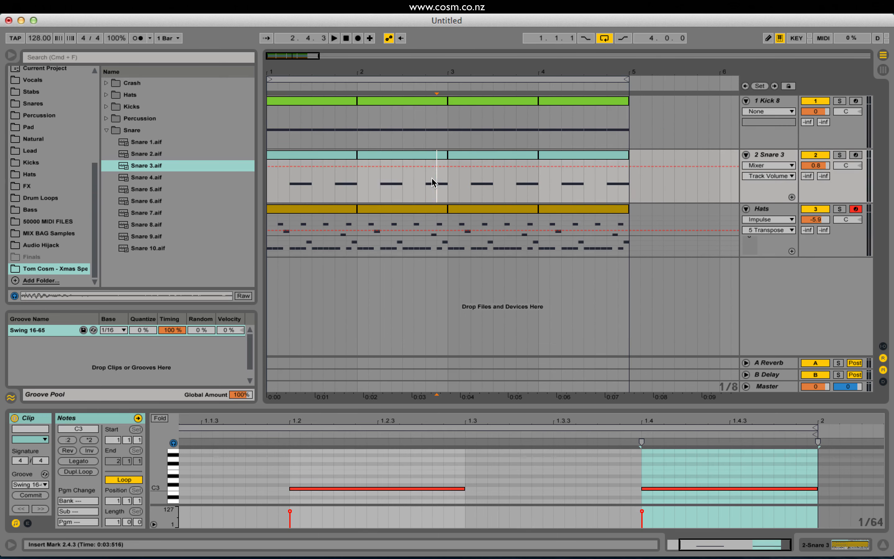
click(395, 158)
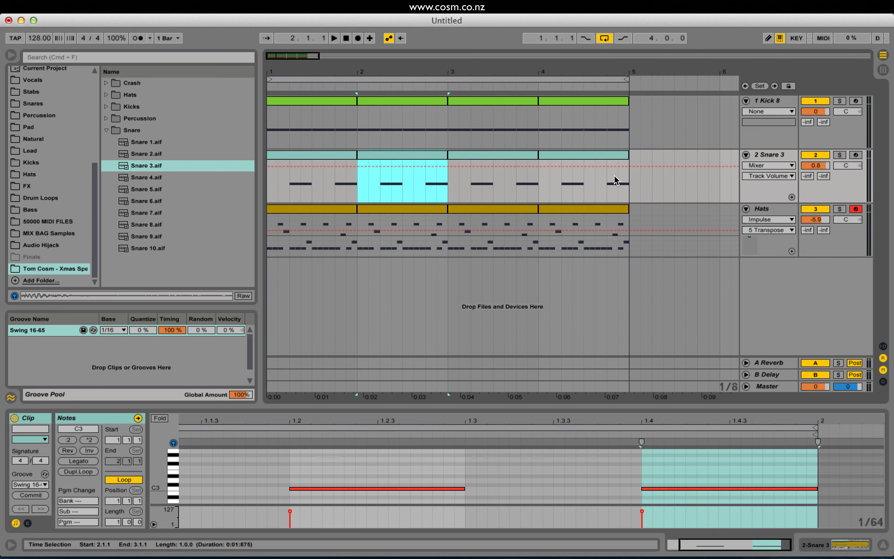
drag(614, 180, 627, 189)
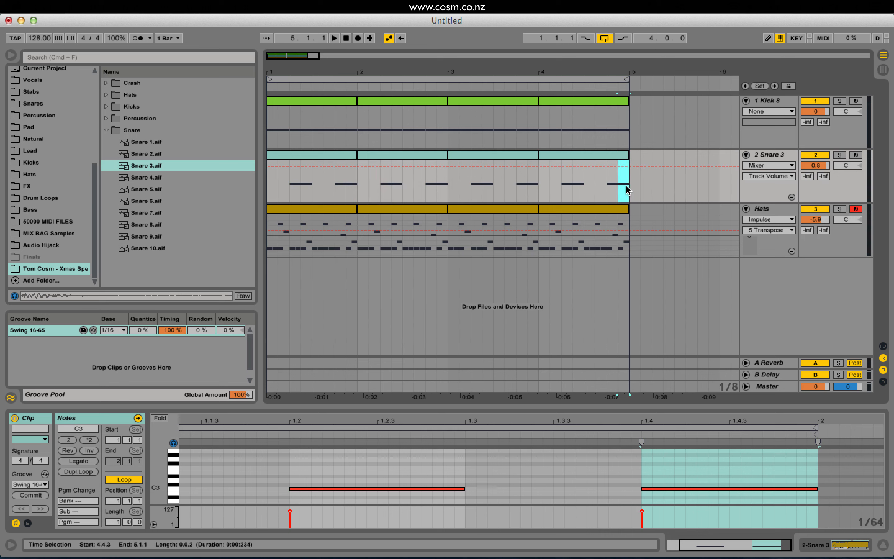
click(410, 154)
key(space)
click(798, 480)
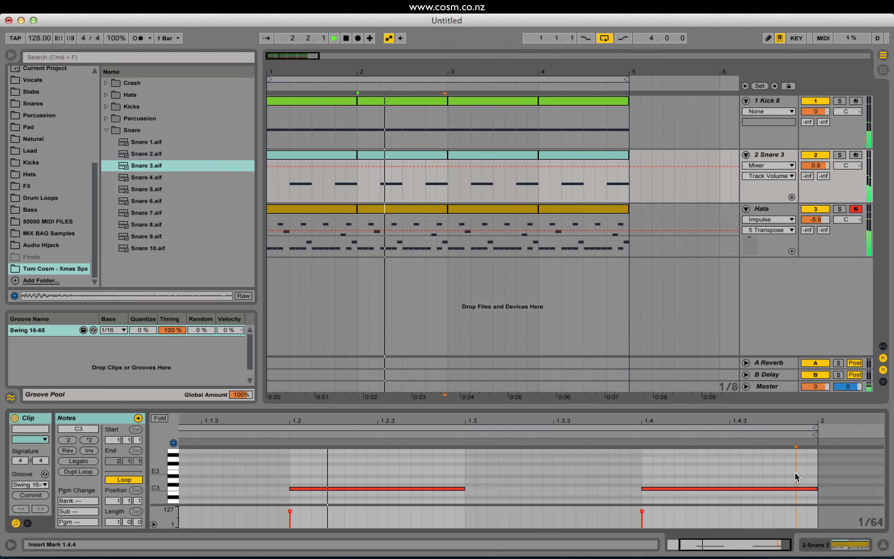
key(space)
double_click(603, 493)
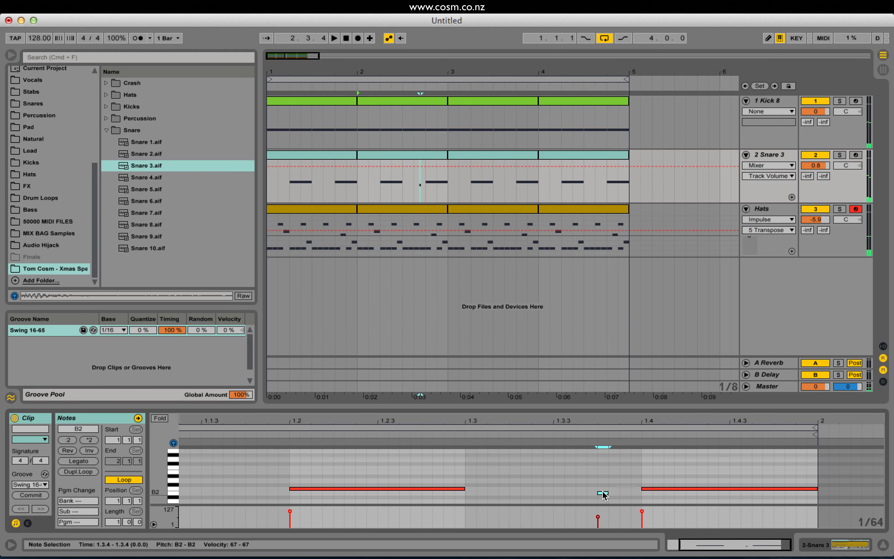
drag(602, 493, 603, 489)
key(space)
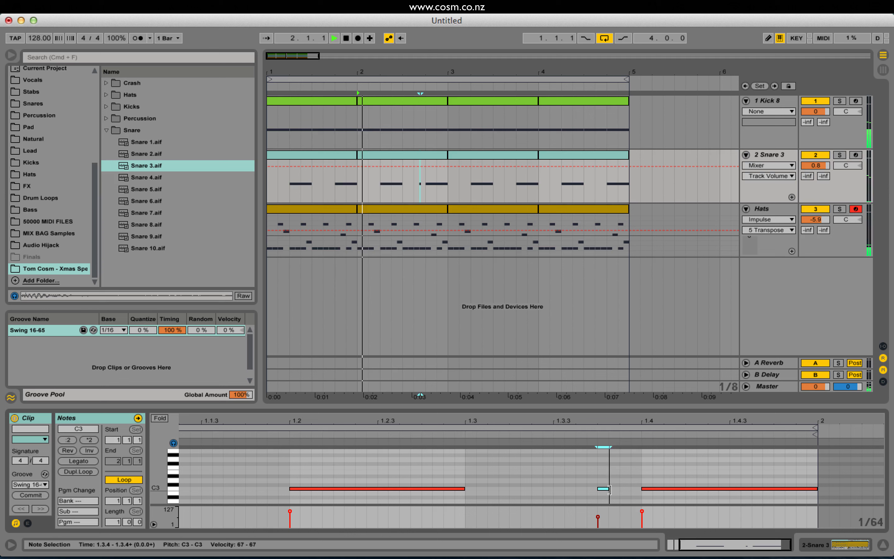
Copy the short snare note to just before the beat 4 hit and play the second bar to check it.
drag(607, 489, 623, 490)
key(space)
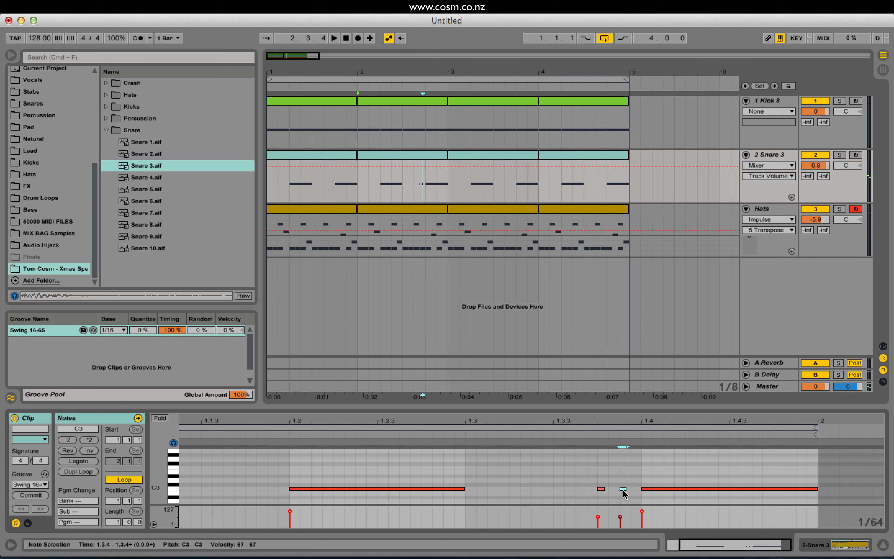
key(space)
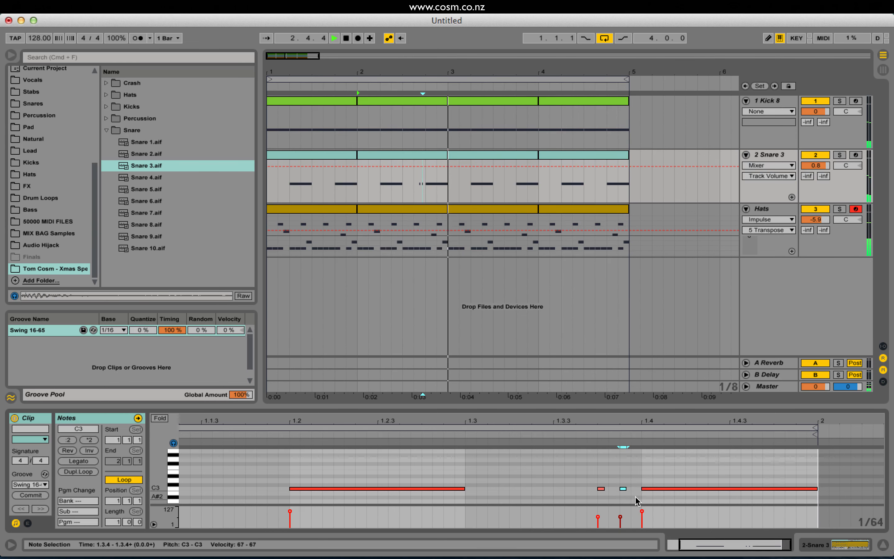
key(space)
key(space)
key(space)
Lower the velocity of the first short snare note to about 11.
drag(597, 517, 598, 517)
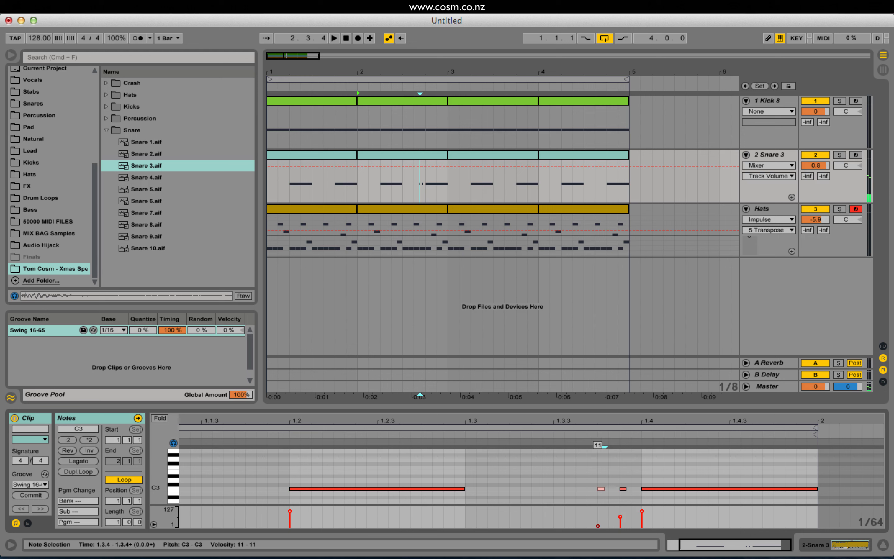
mouse_move(597, 526)
mouse_down()
mouse_move(597, 506)
mouse_move(598, 525)
mouse_up()
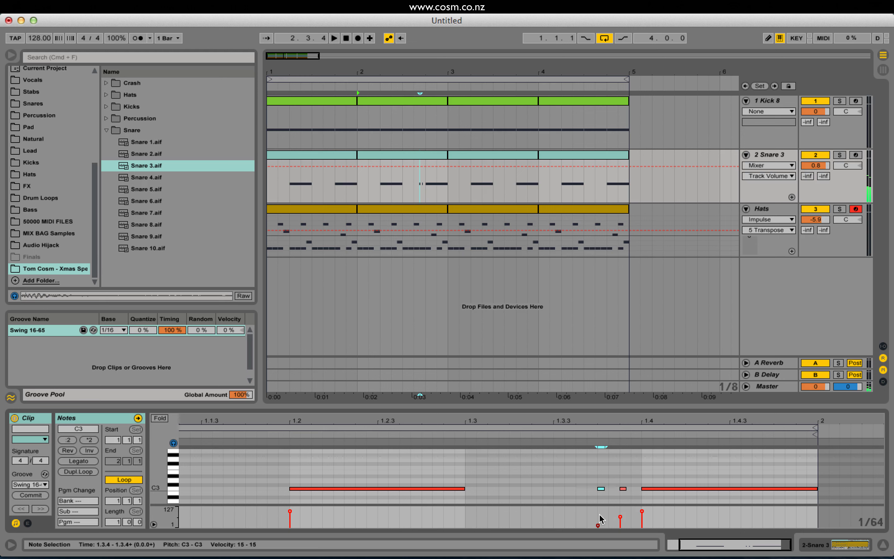
Route velocity to Volume in the Snare 3 Sampler's MIDI modulation with an amount of 100.
click(777, 157)
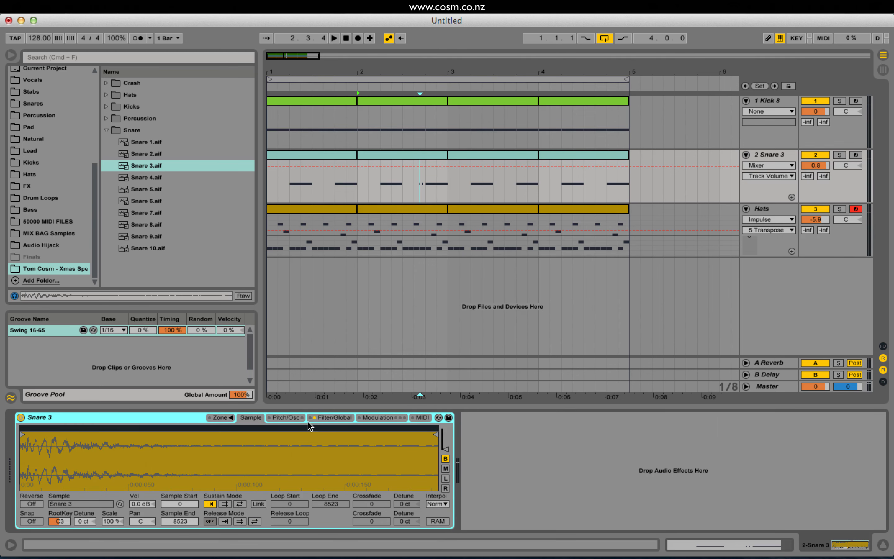
click(335, 418)
click(371, 418)
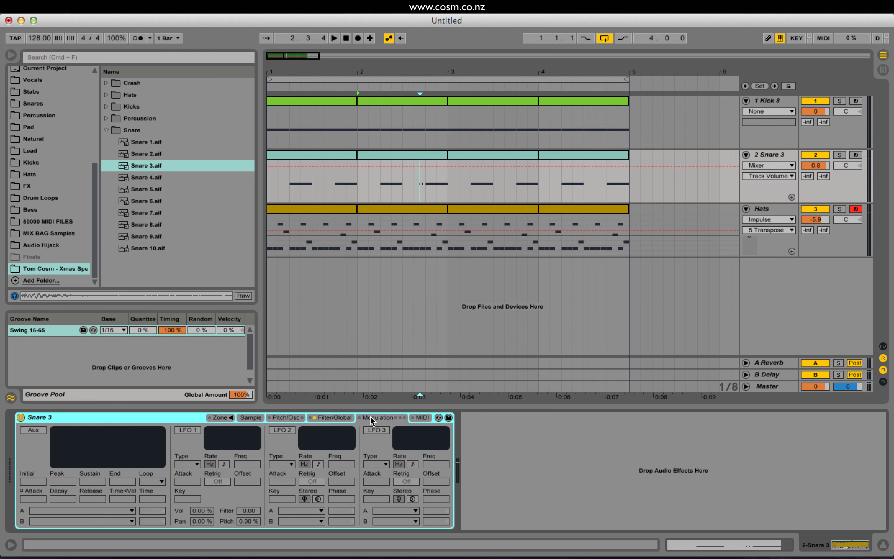
click(422, 418)
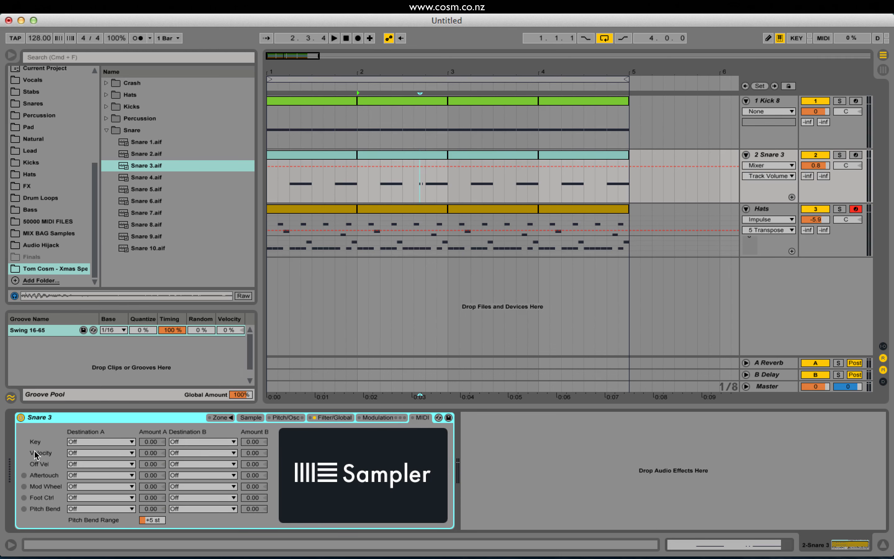
click(74, 453)
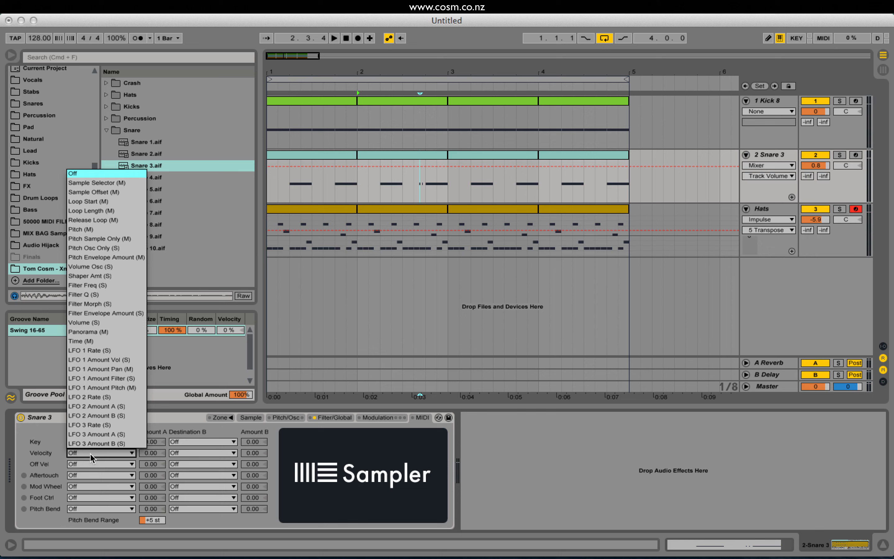
click(80, 324)
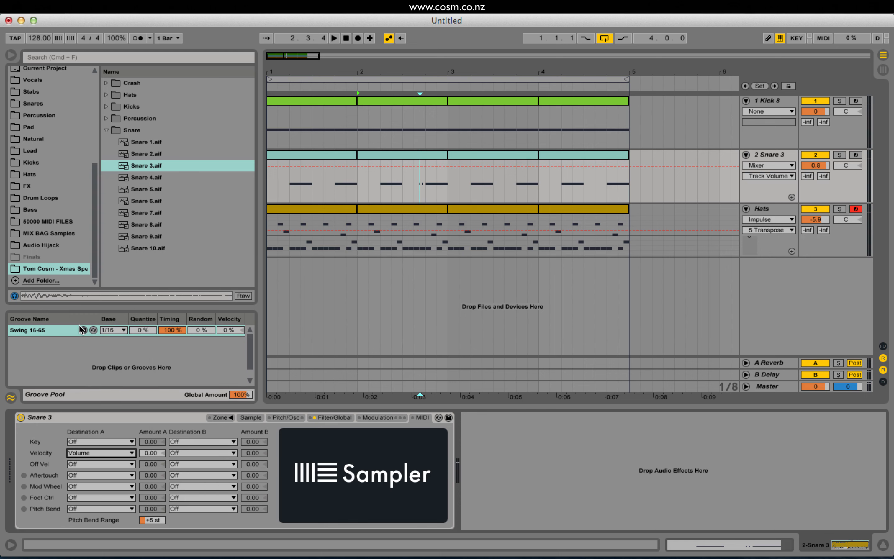
click(149, 454)
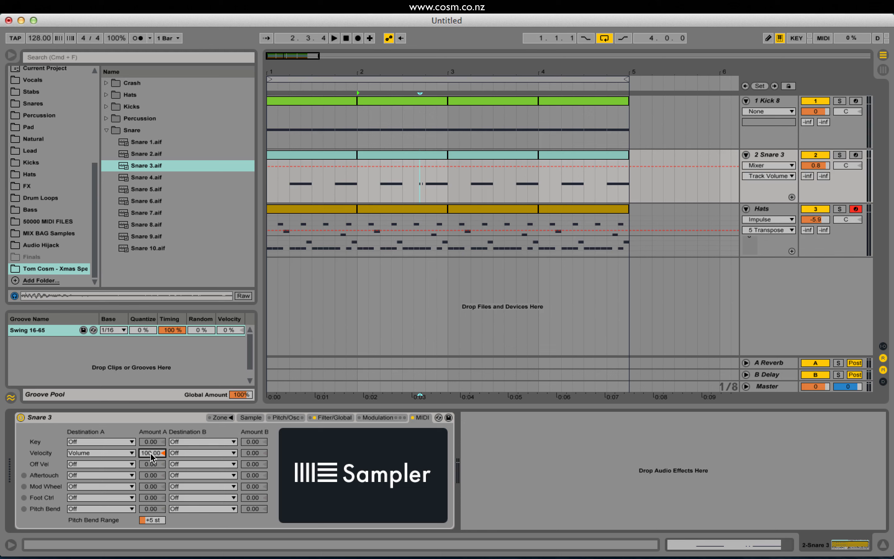
Lower the snare track volume to 0.4 dB, set the second bar's first short snare note to velocity 13, and replay the bar.
double_click(432, 155)
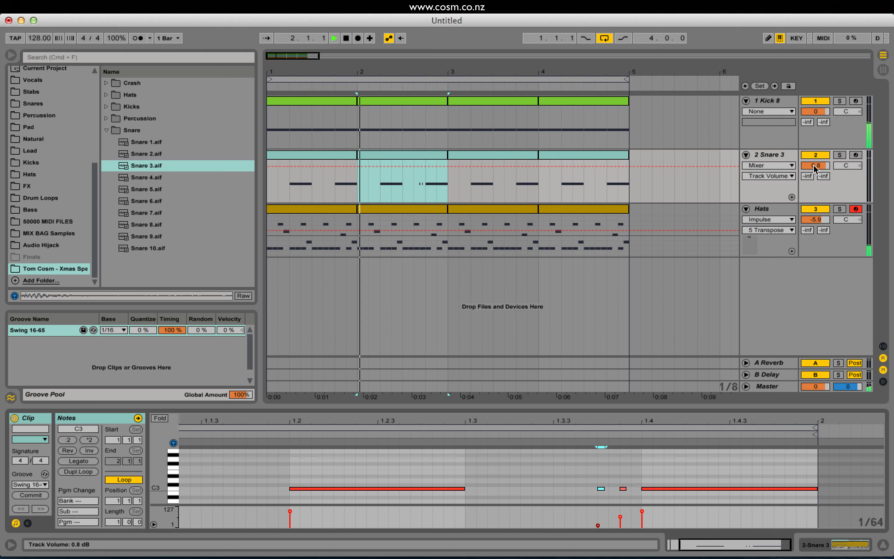
drag(813, 165, 813, 167)
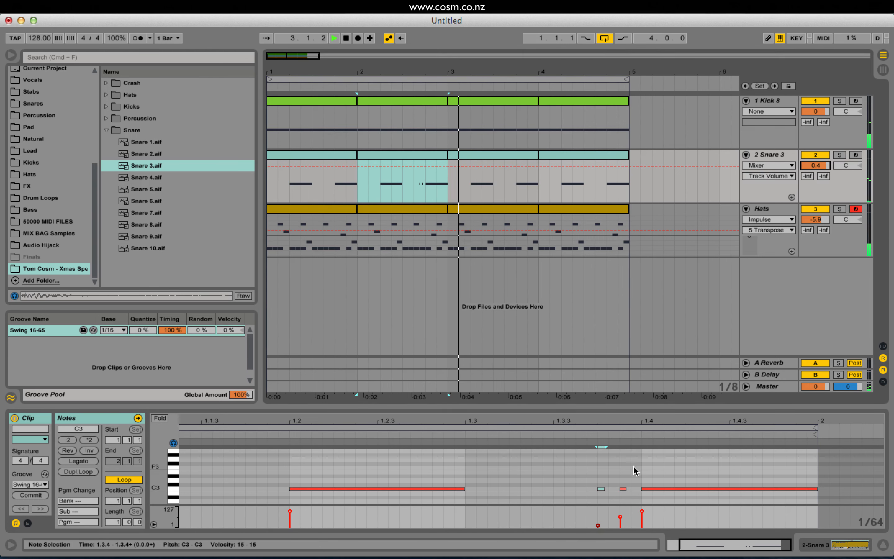
key(space)
click(601, 489)
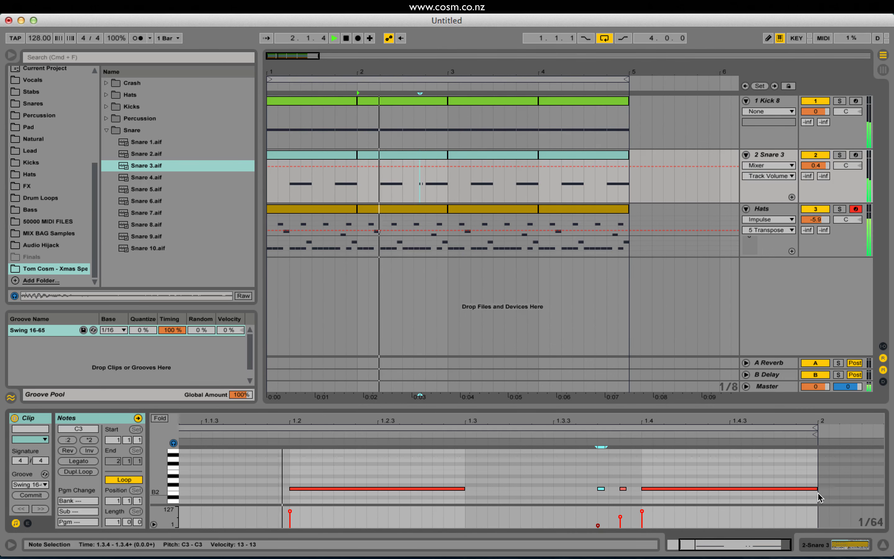
key(space)
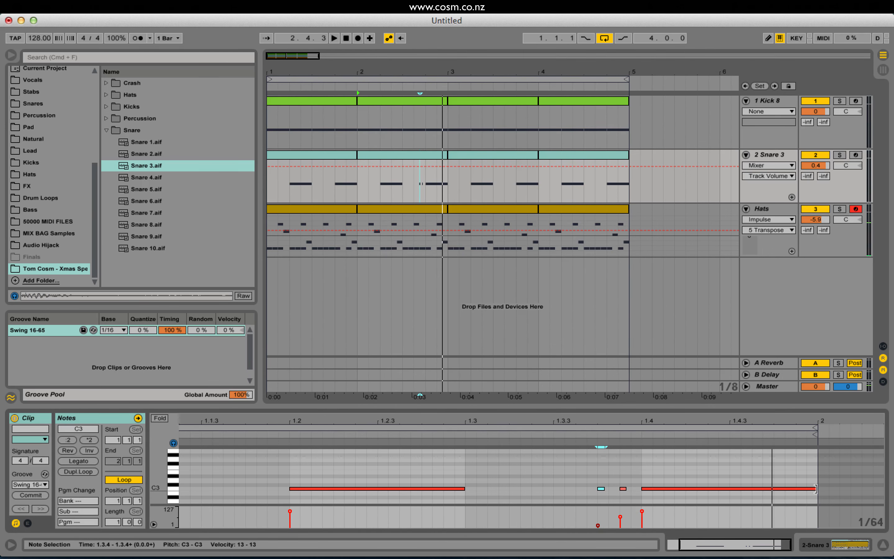
Shorten the second bar's beat 4 snare note to end at 1.4.3 and add a sixteenth C3 note at 1.4.4 with velocity 27.
drag(815, 488, 737, 488)
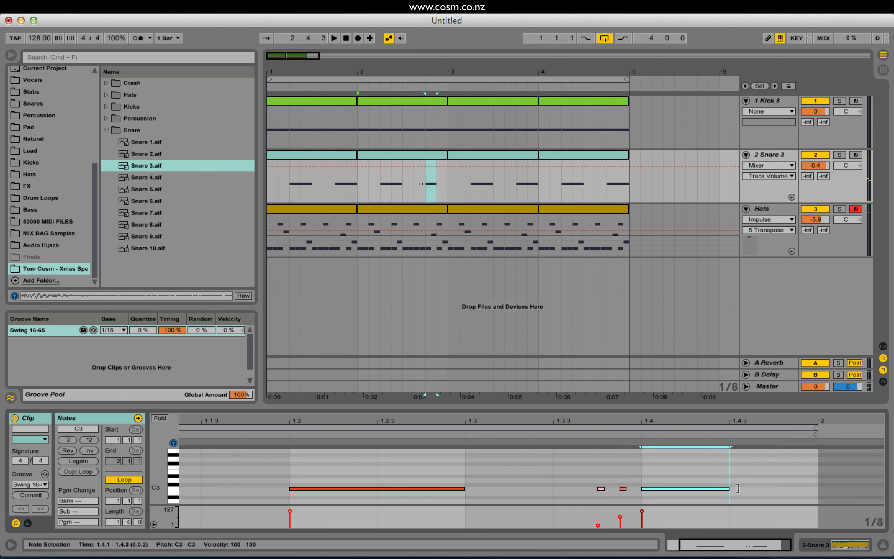
double_click(785, 489)
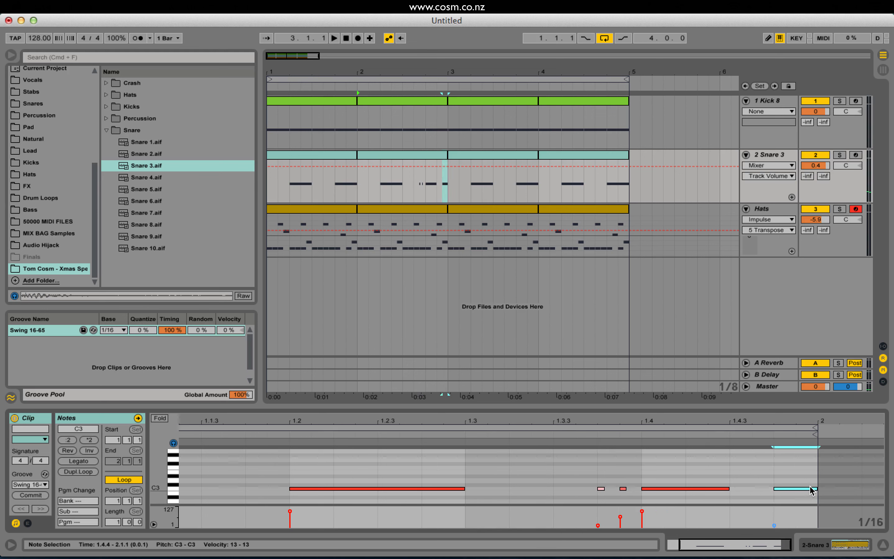
key(space)
drag(774, 525, 774, 523)
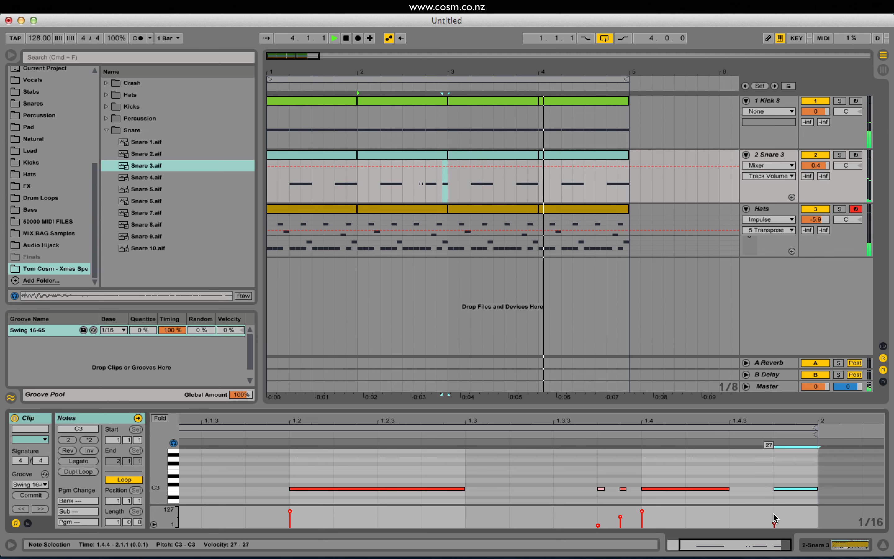
Shorten the fourth bar's beat 4 snare note to a sixteenth, duplicate it three times to fill the beat, and play it.
click(609, 194)
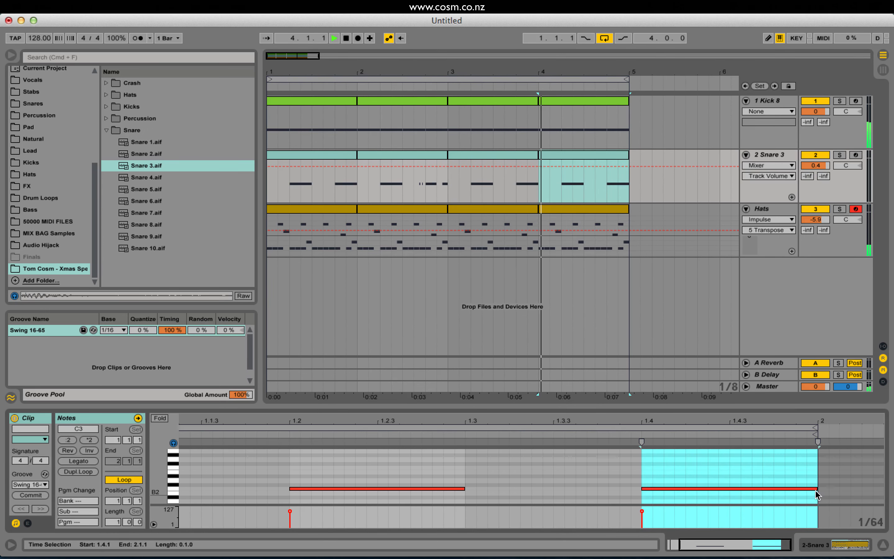
click(792, 488)
drag(793, 491, 690, 496)
key(super+d)
key(super+d)
key(super+d)
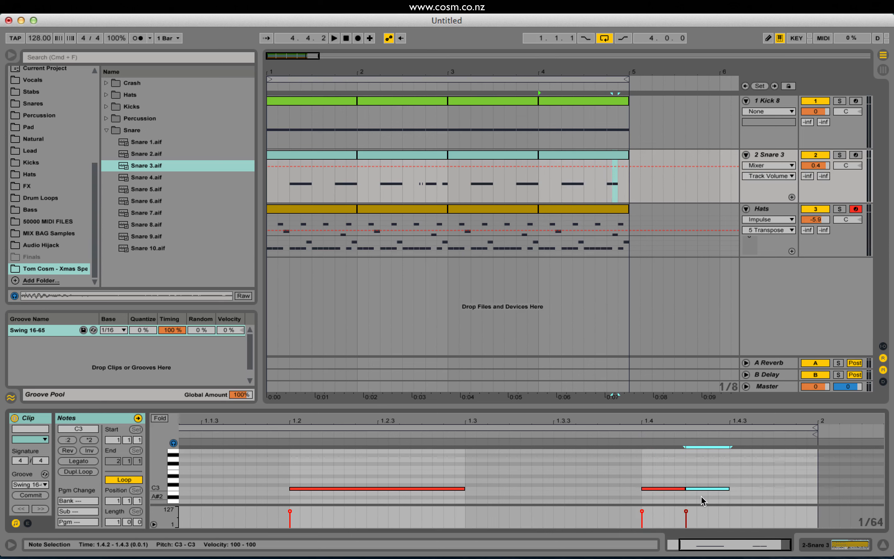
key(space)
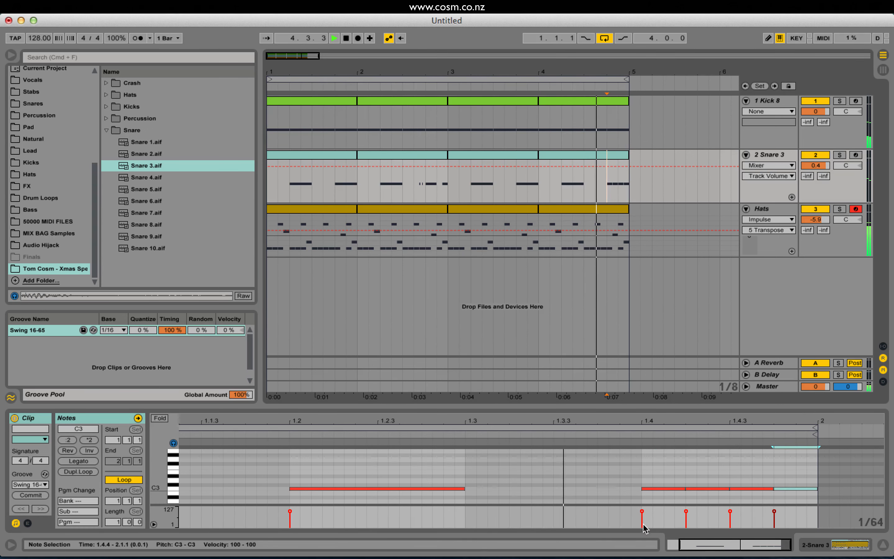
Draw a rising velocity ramp over the last three snare notes of the fourth bar and play the result.
click(707, 476)
drag(716, 475, 788, 493)
key(space)
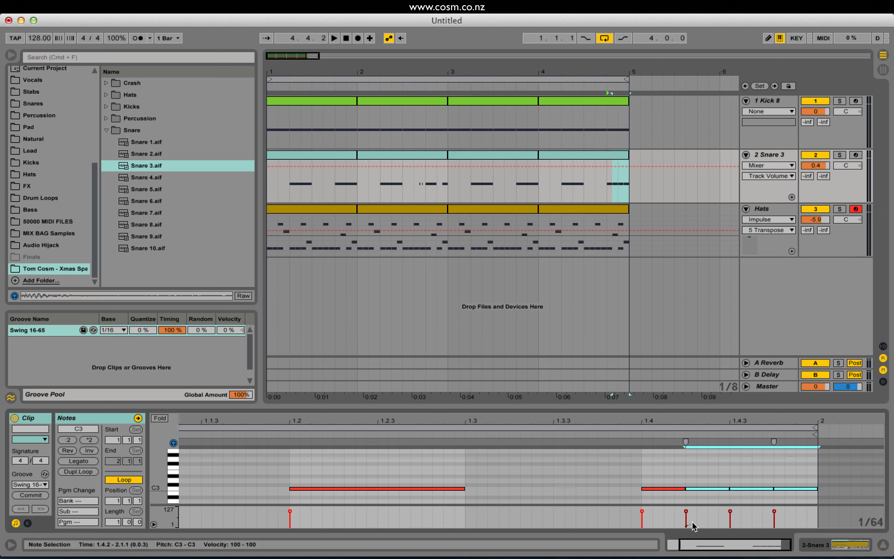
drag(787, 512, 787, 512)
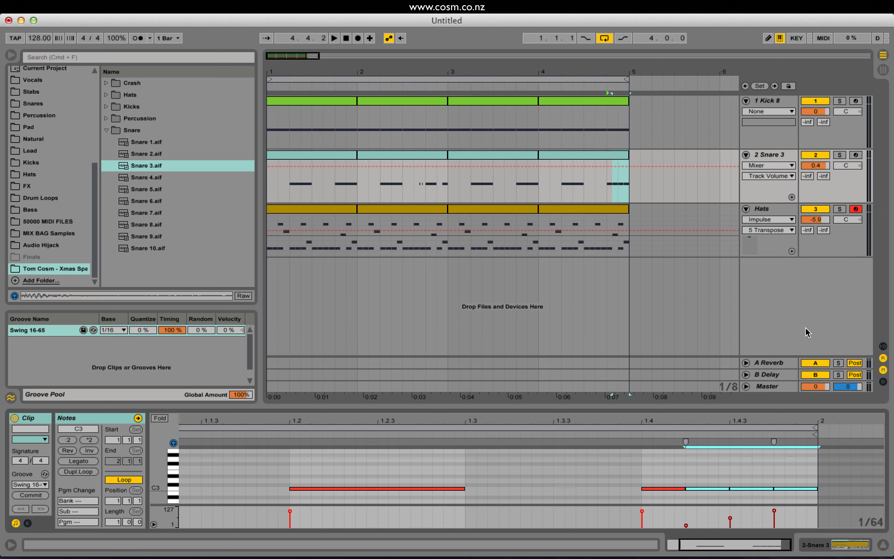
key(space)
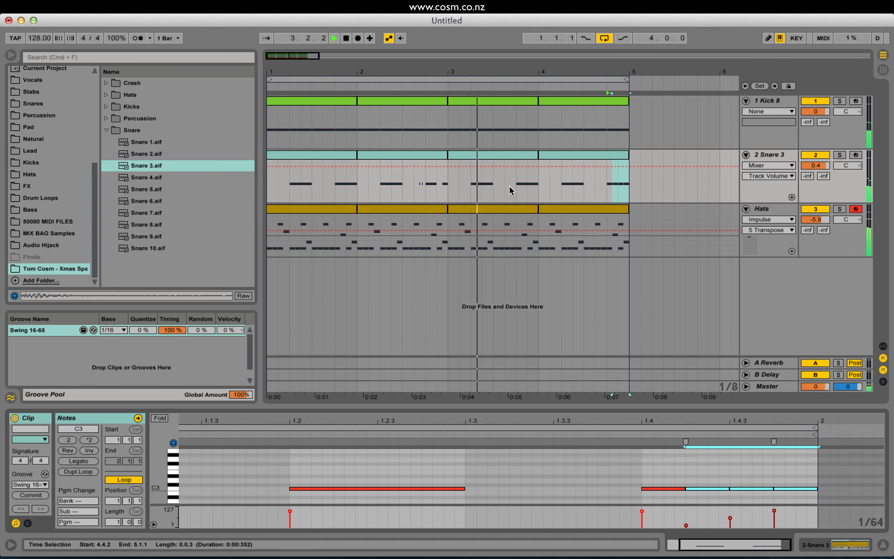
Copy the second bar's two short snare notes to start at 1.3.3, draw a rising velocity ramp across all four, and play.
click(420, 157)
key(space)
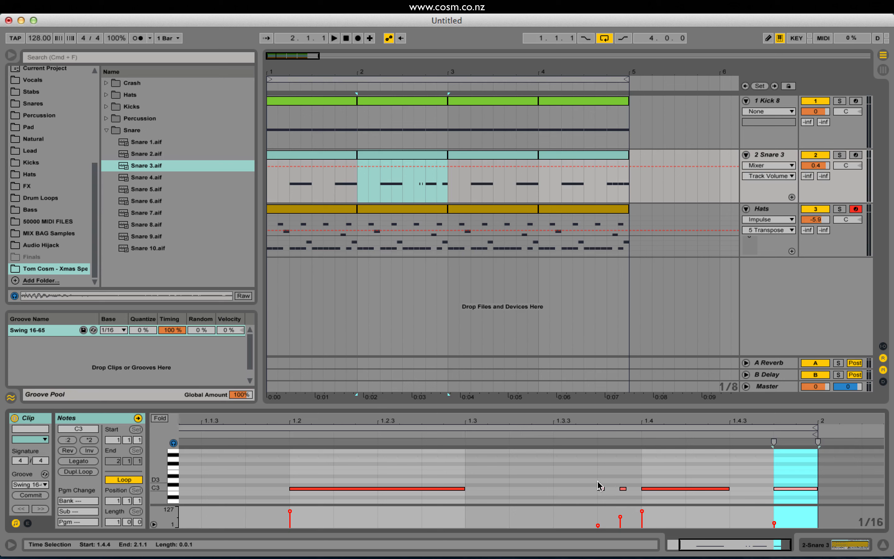
drag(592, 479, 627, 522)
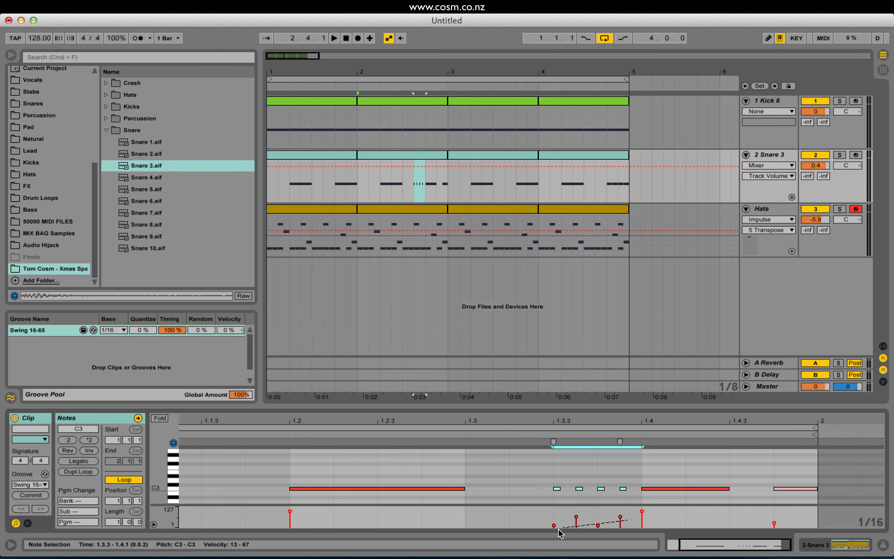
drag(550, 536, 550, 536)
key(space)
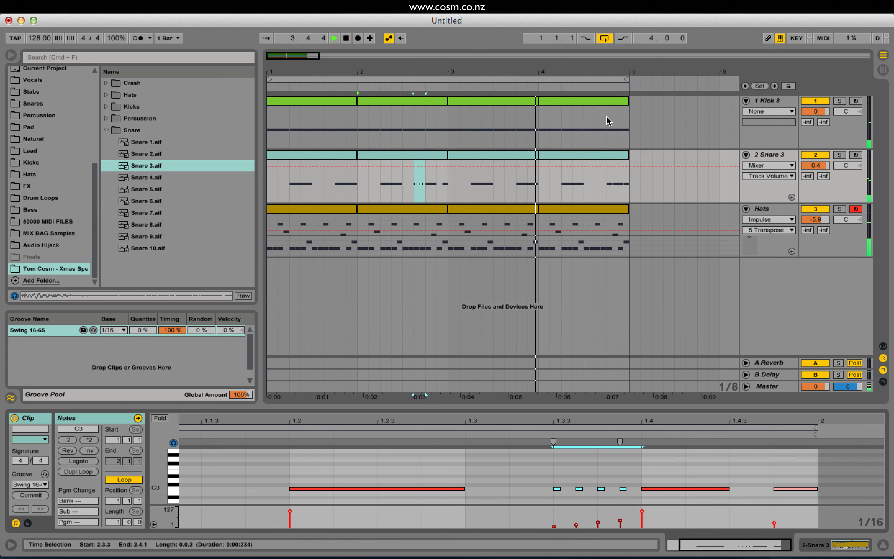
Stop playback and insert a new MIDI track below the Hats track.
key(space)
click(771, 207)
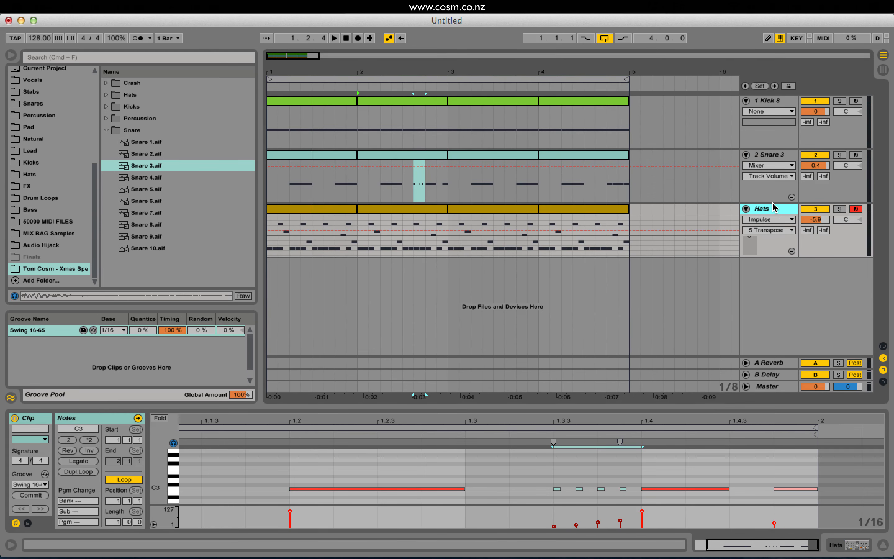
key(super+shift+t)
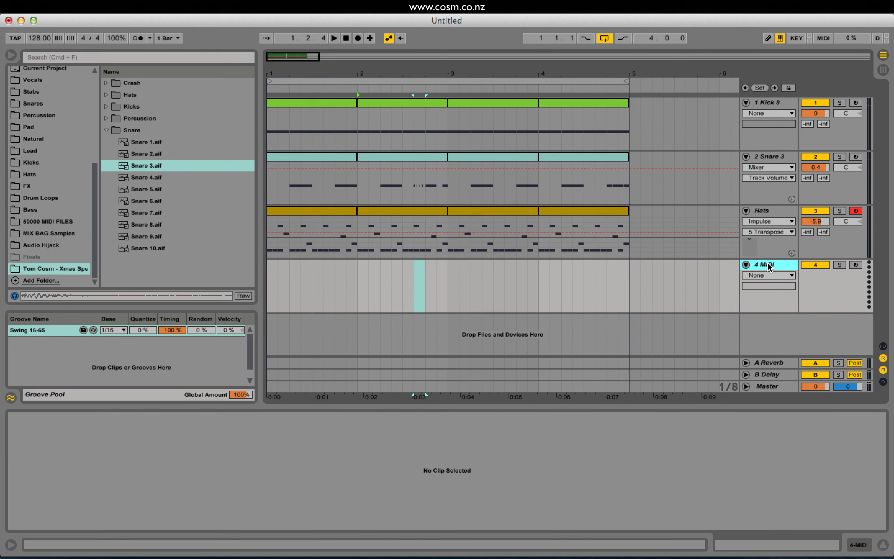
Audition the bongo samples in the sample pack's Percussion folder.
click(106, 119)
click(154, 132)
key(Down)
key(Down)
key(Down)
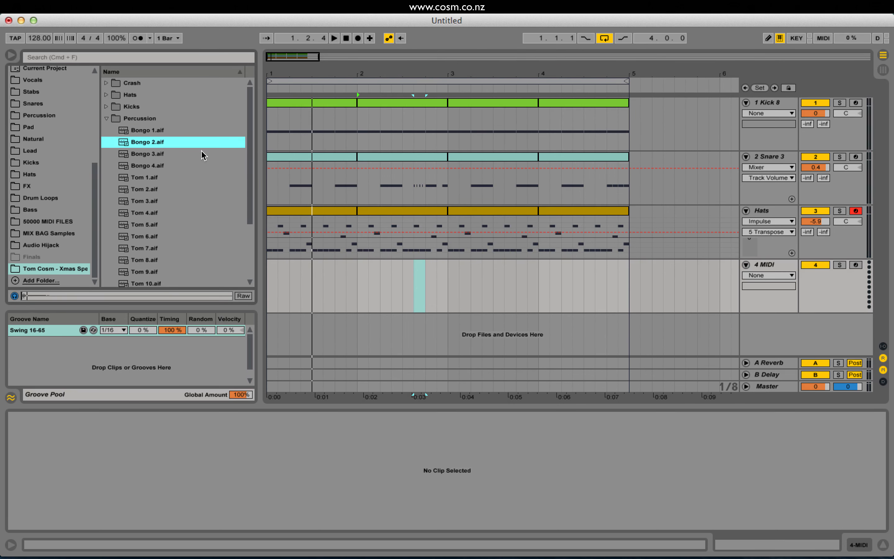
key(Up)
key(Up)
key(Up)
key(Up)
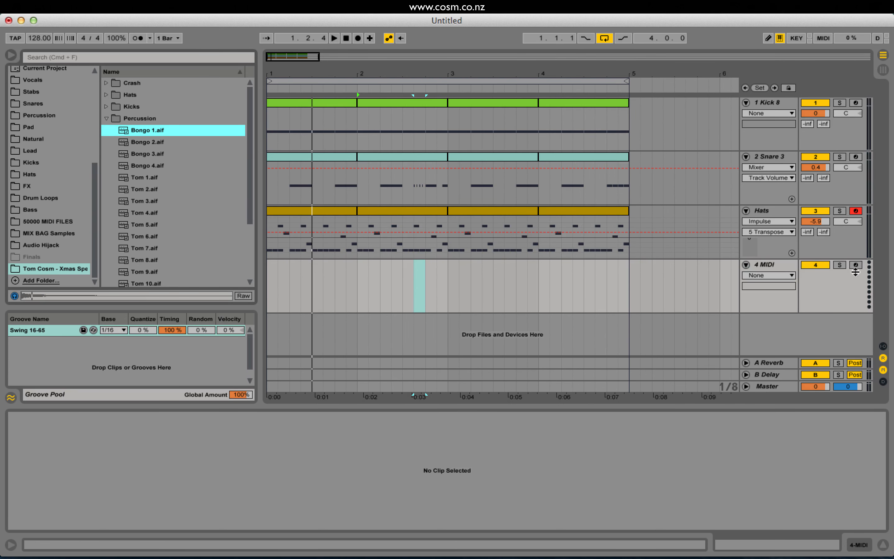
Load the Impulse instrument onto the new MIDI track.
drag(94, 176, 94, 87)
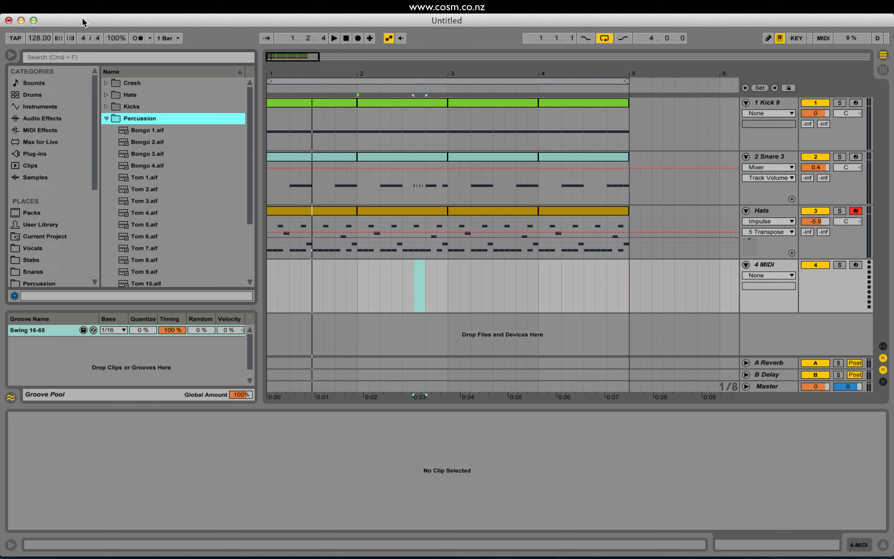
click(51, 107)
double_click(125, 141)
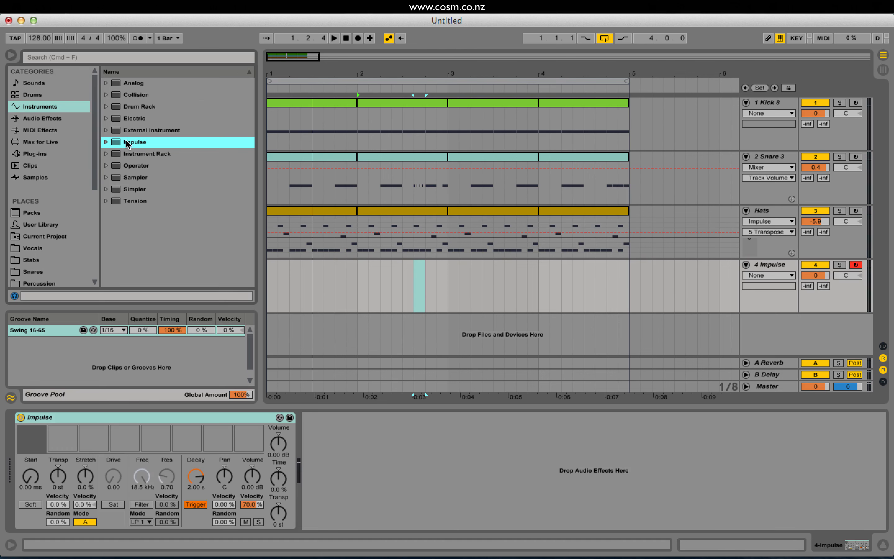
Load the samples Bongo 1 to Bongo 4 into the first four Impulse slots in order.
scroll(44, 263, down, 5)
click(50, 270)
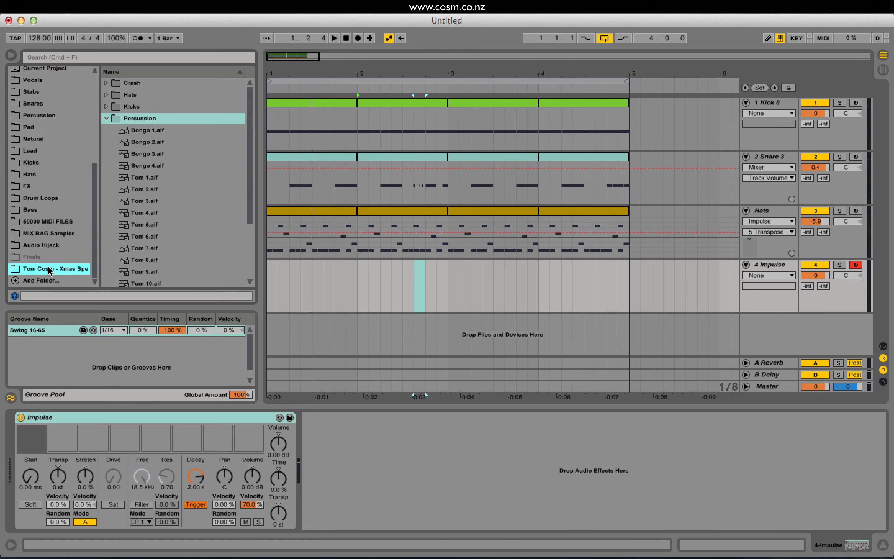
double_click(150, 130)
drag(151, 143, 63, 440)
drag(141, 156, 131, 434)
click(182, 166)
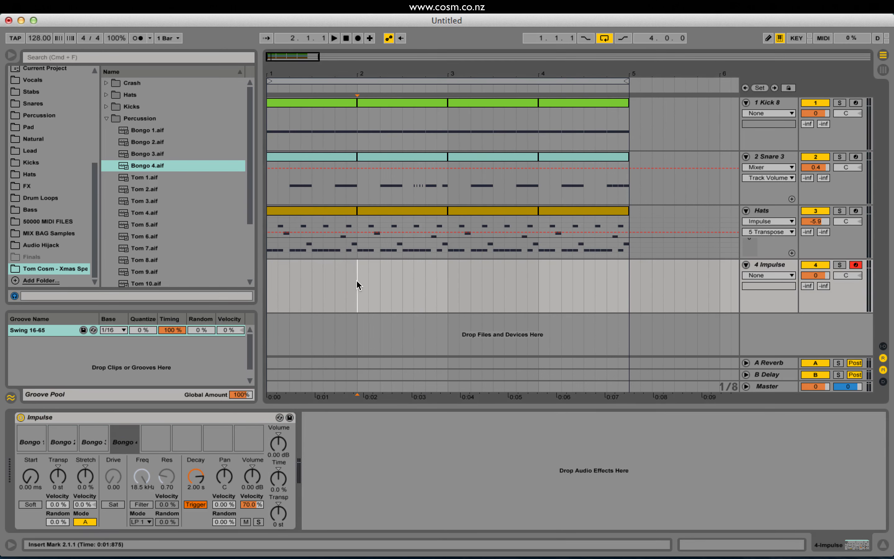
Create an empty one-bar clip in bar 1 of the Impulse track, apply the Swing 16-65 groove, and open it.
drag(356, 280, 255, 291)
key(shift+super+m)
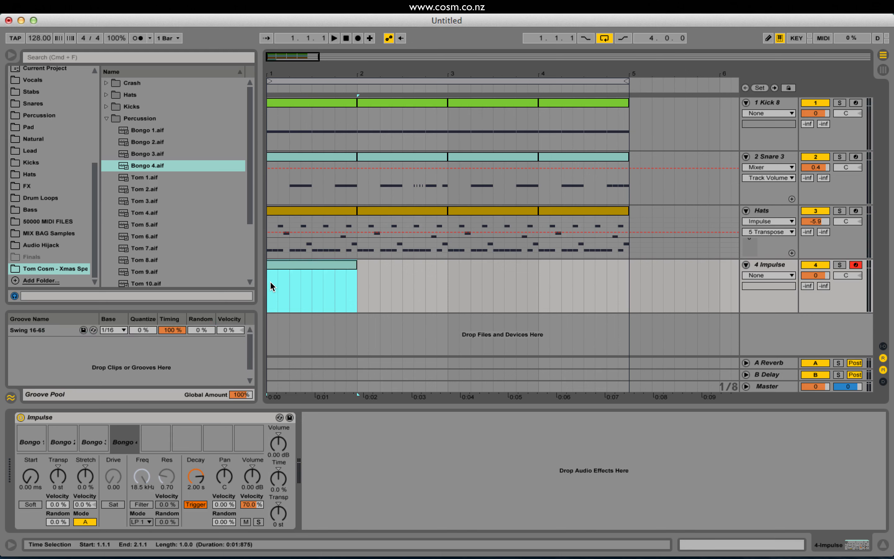
click(51, 330)
click(314, 257)
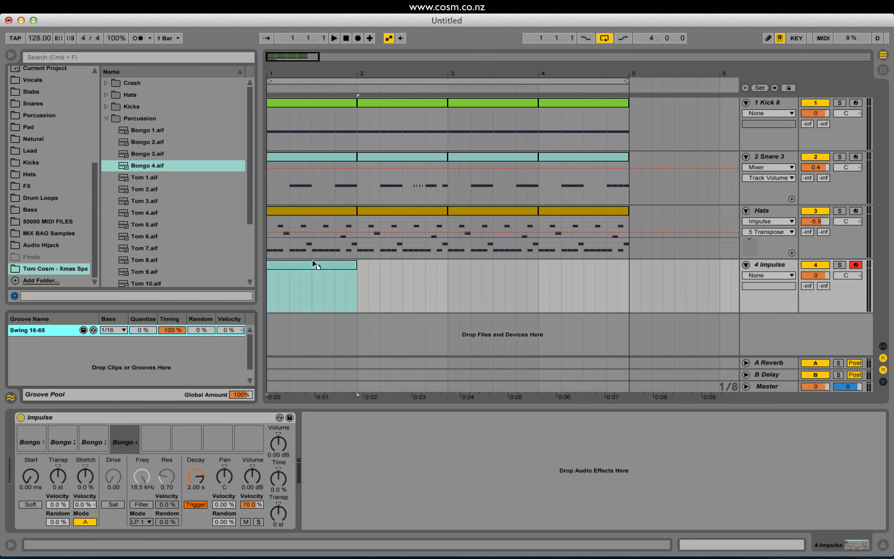
double_click(338, 261)
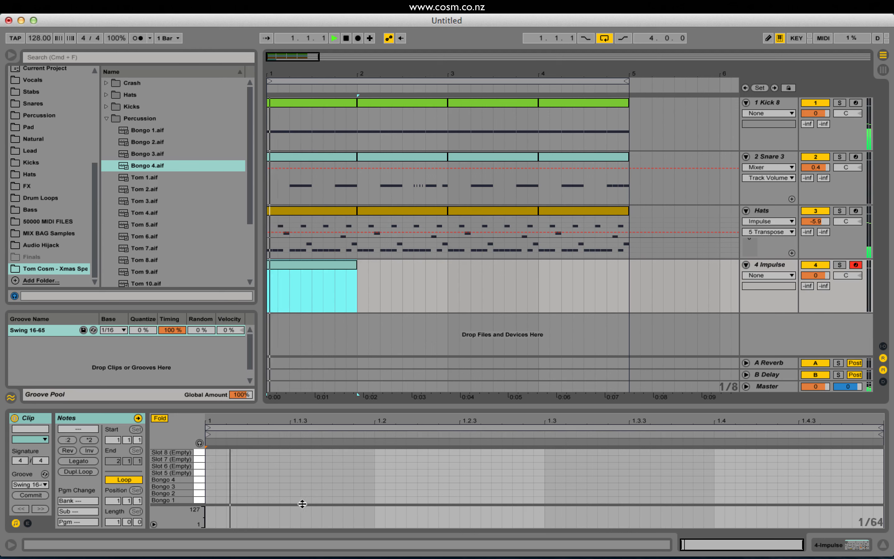
Add a Bongo 1 note from 1.1.1 to 1.1.3 in the new clip and adjust its velocity.
double_click(210, 500)
drag(216, 500, 300, 505)
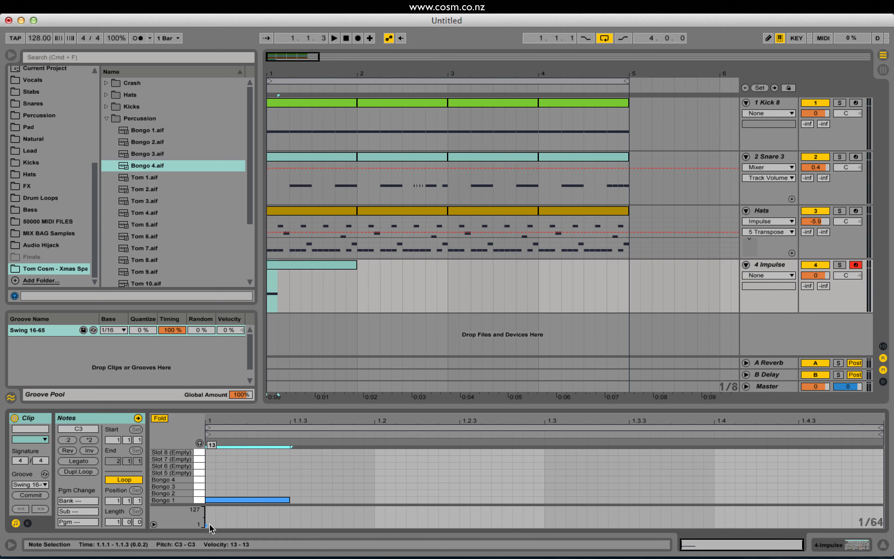
drag(242, 449, 242, 447)
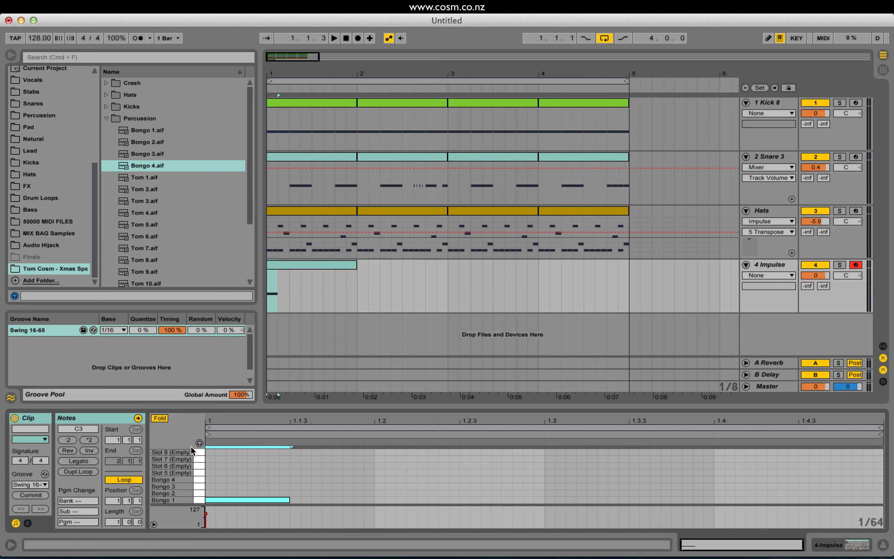
Add a Bongo 2 note from 1.1.4 to 1.2.1 in the Impulse clip and audition the pattern.
drag(224, 502, 247, 503)
key(space)
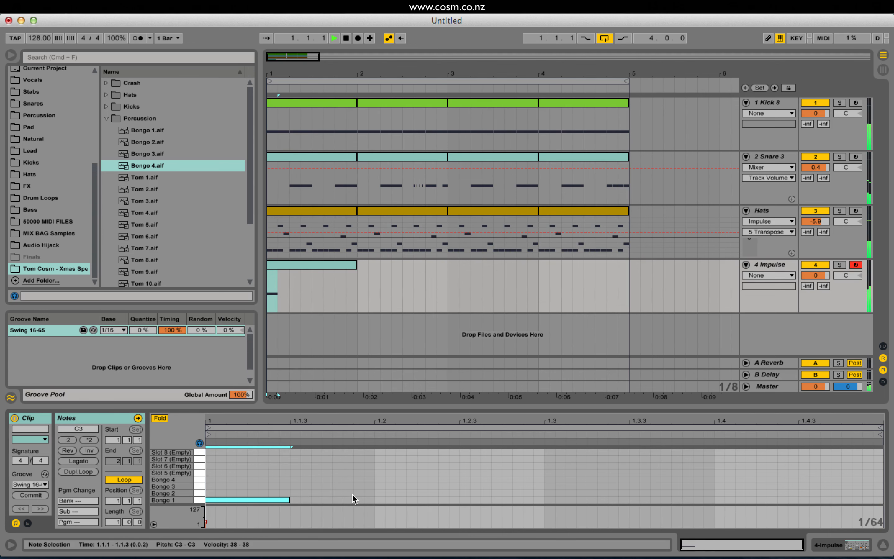
key(space)
double_click(336, 492)
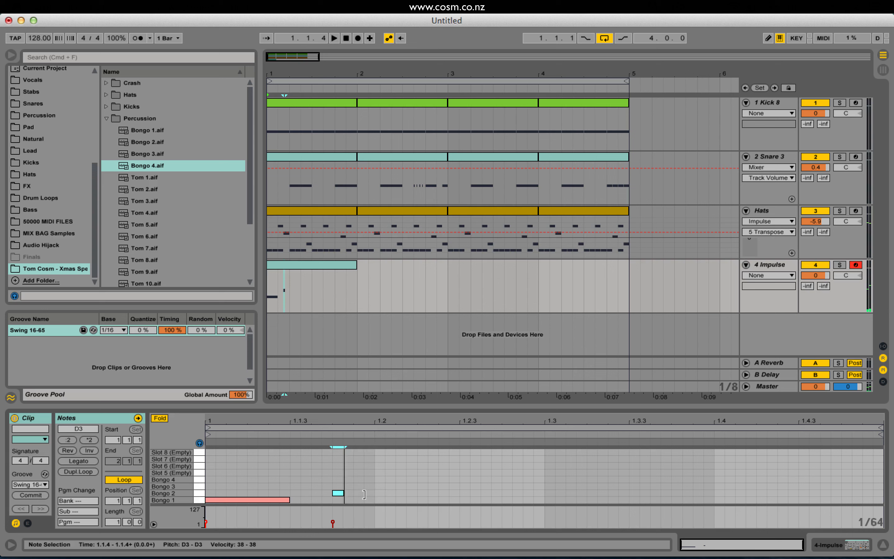
drag(363, 494, 375, 494)
key(space)
key(space)
key(space)
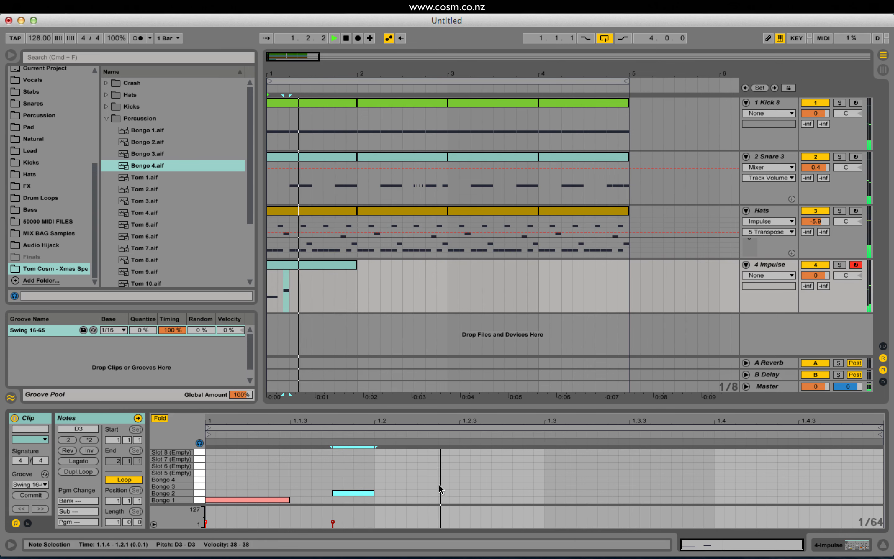
Add a short Bongo 4 note at 1.2.3 and a short Bongo 3 note just after 1.3.2.
double_click(464, 479)
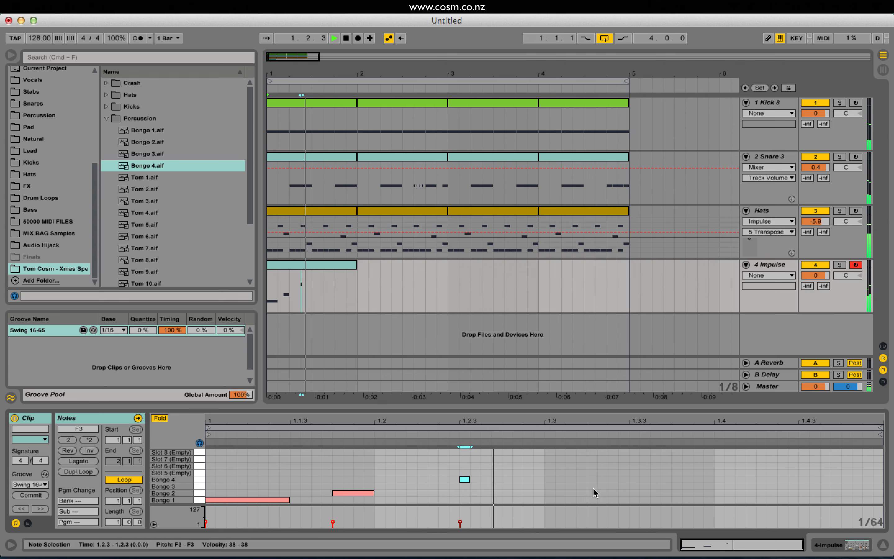
double_click(602, 485)
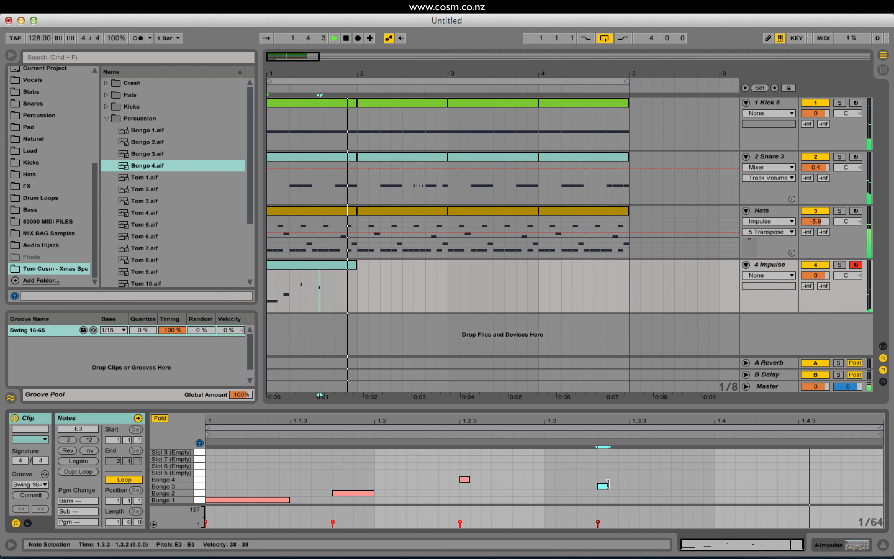
key(space)
Shorten the arrangement loop to bar 1 only, reopen the Impulse clip, and play the loop.
click(623, 82)
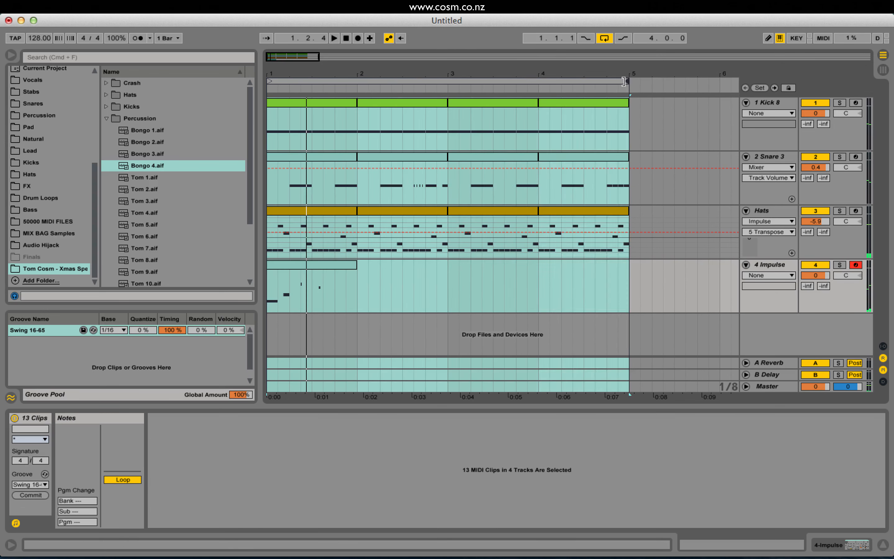
drag(623, 81, 357, 80)
click(314, 291)
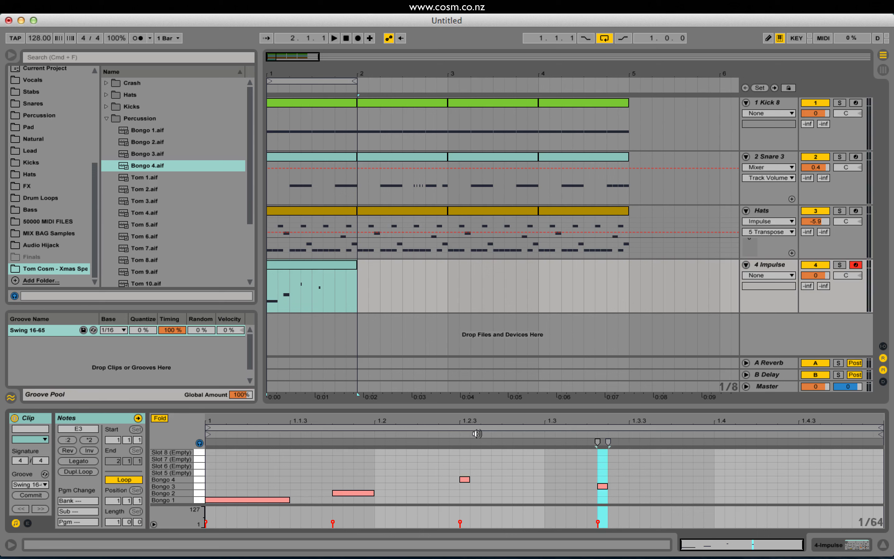
key(space)
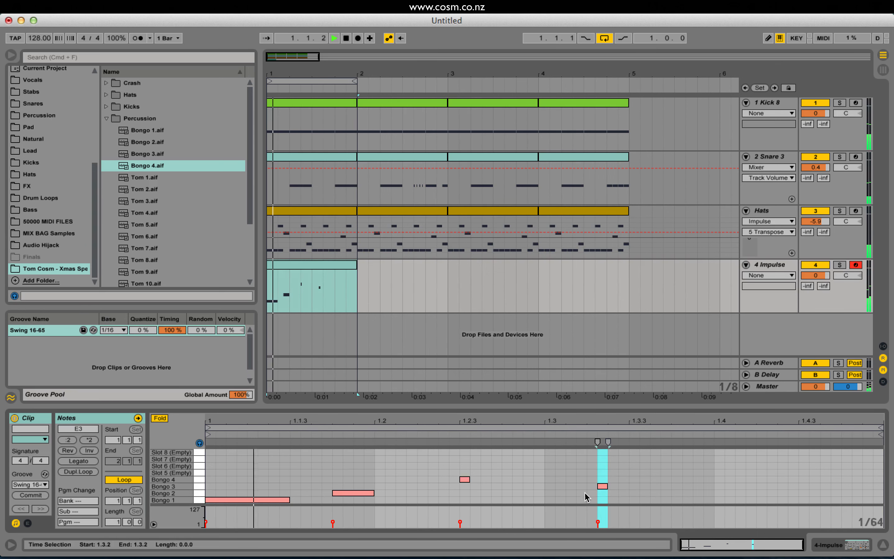
Move the short Bongo 3 note slightly earlier so it starts exactly at 1.3.2.
click(603, 486)
key(space)
key(space)
drag(602, 489, 591, 489)
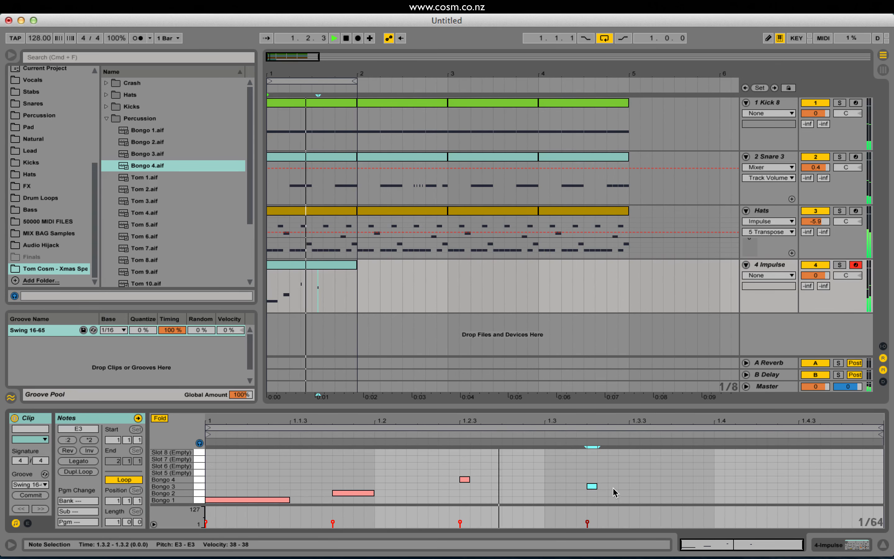
Add a short Bongo 4 note at 1.4.1 and a short Bongo 3 note at 1.3.4.
double_click(721, 478)
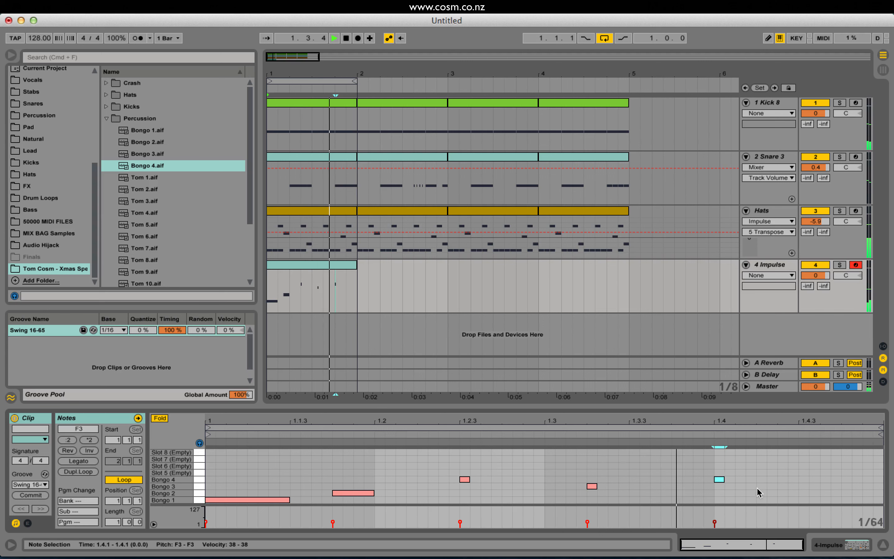
double_click(679, 486)
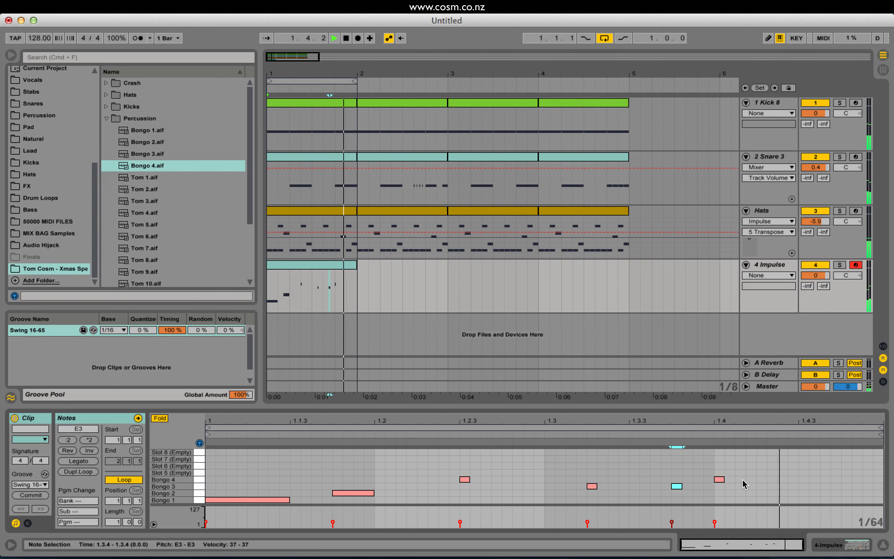
Move the Bongo 4 note from 1.4.1 to 1.4.3 and the Bongo 3 note at 1.3.4 down to Bongo 2.
click(719, 479)
drag(720, 482, 762, 479)
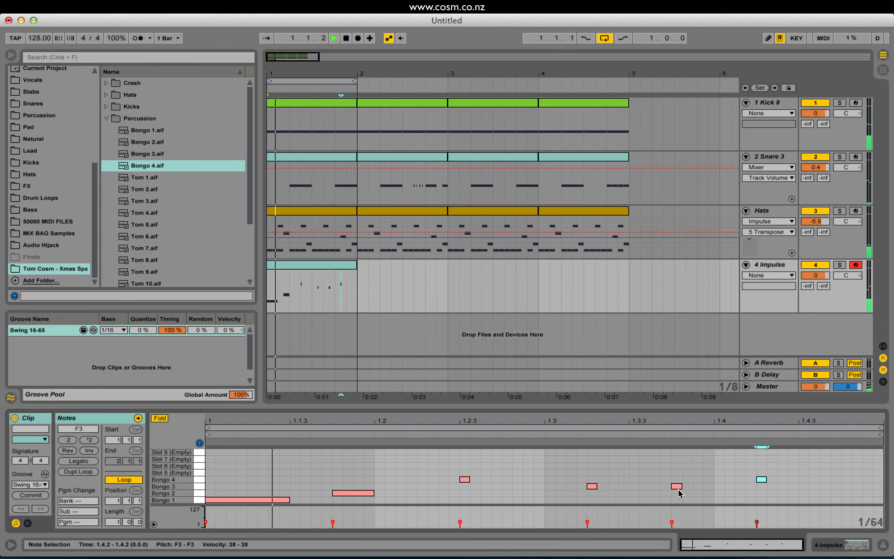
drag(676, 485, 678, 492)
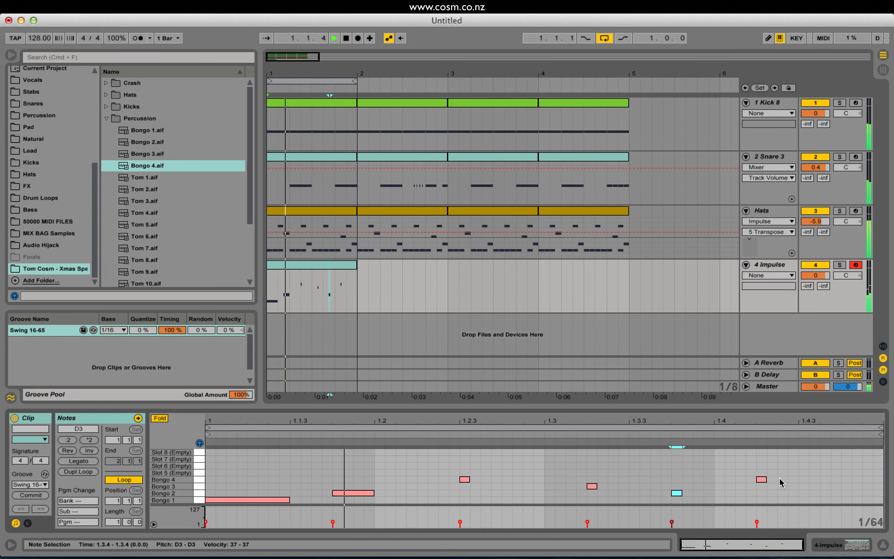
drag(761, 478, 783, 479)
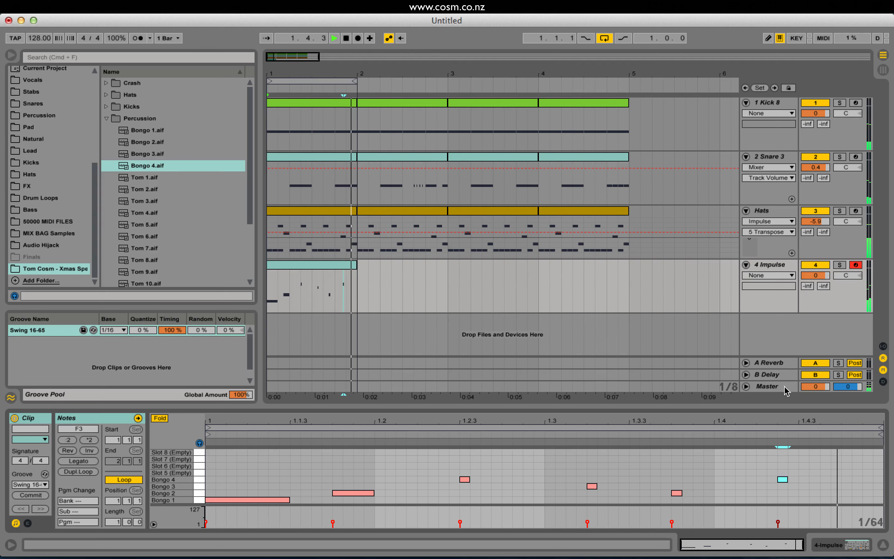
drag(783, 479, 794, 477)
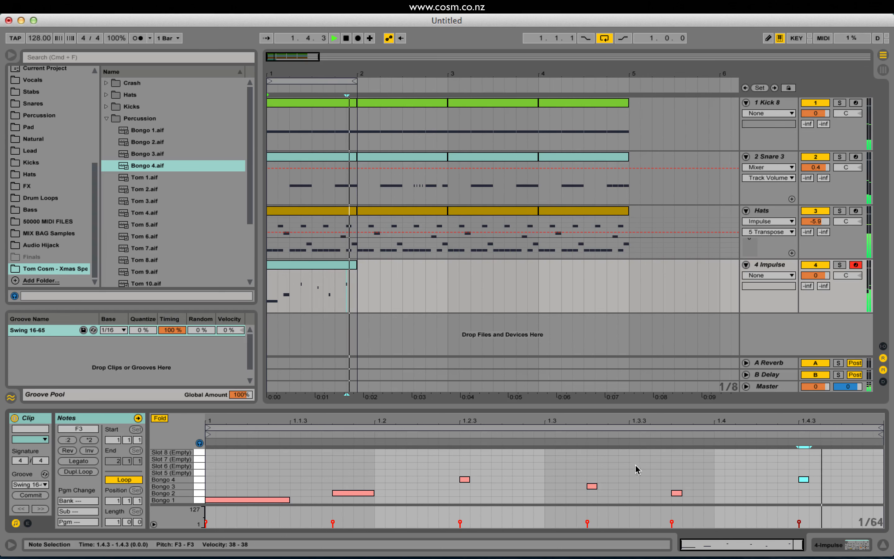
key(space)
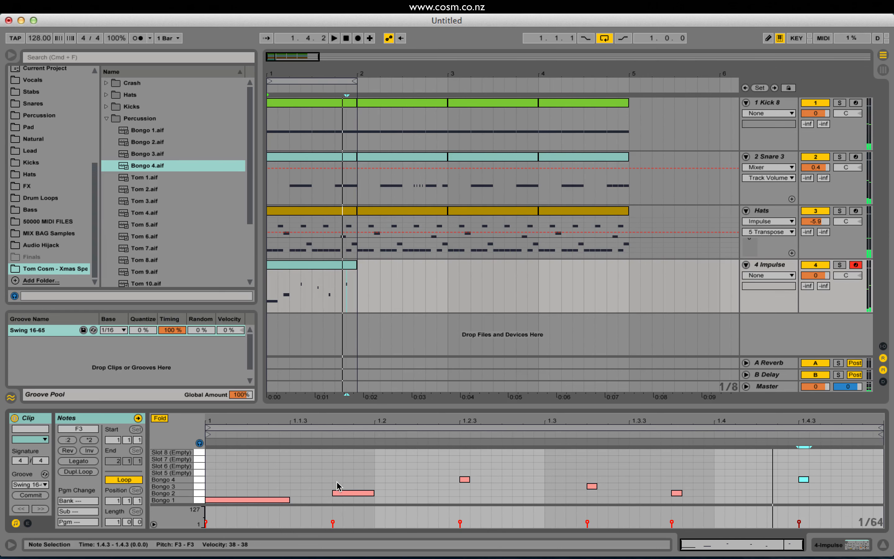
Add two very short Bongo 4 notes just before the Bongo 2 note at 1.1.4 and set their velocity to 7.
double_click(324, 478)
double_click(314, 480)
drag(311, 475, 328, 481)
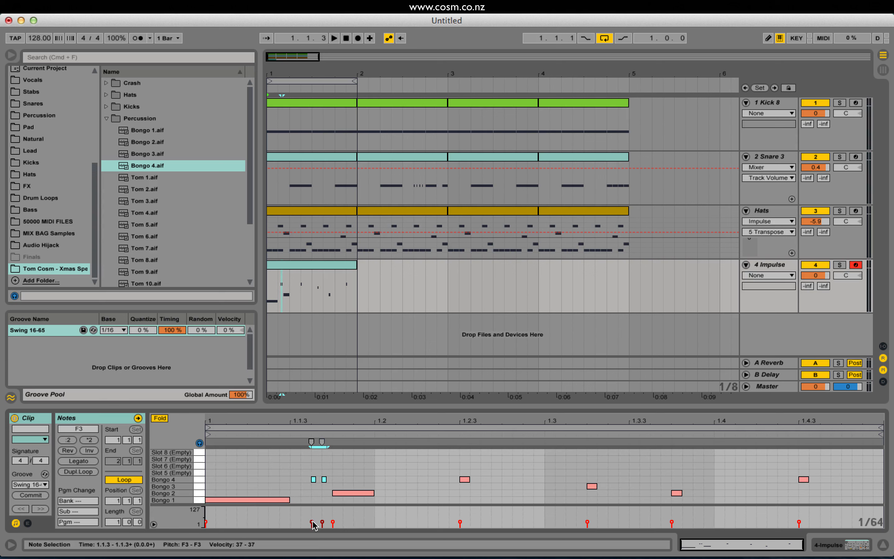
drag(301, 486, 332, 473)
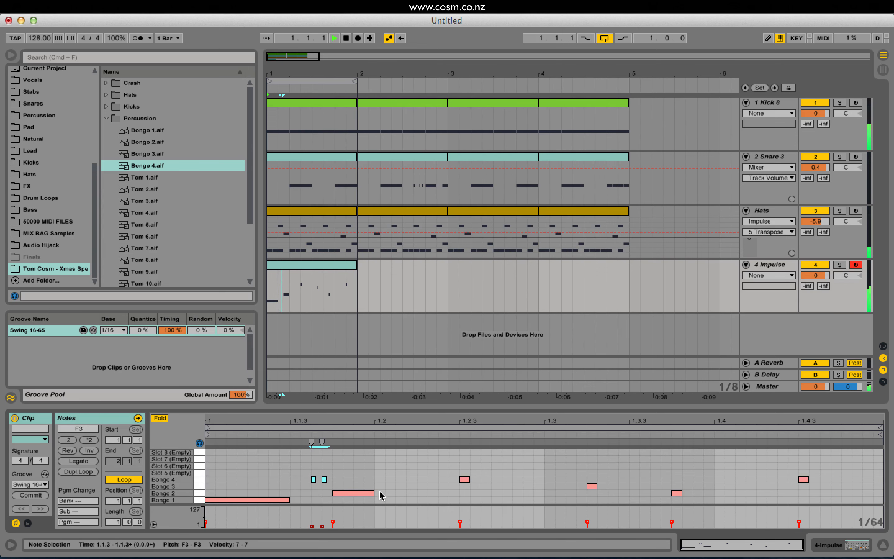
Delete the first of the two quiet Bongo 4 notes and shift the other to start just before 1.1.4, overlapping the Bongo 2 note.
click(310, 492)
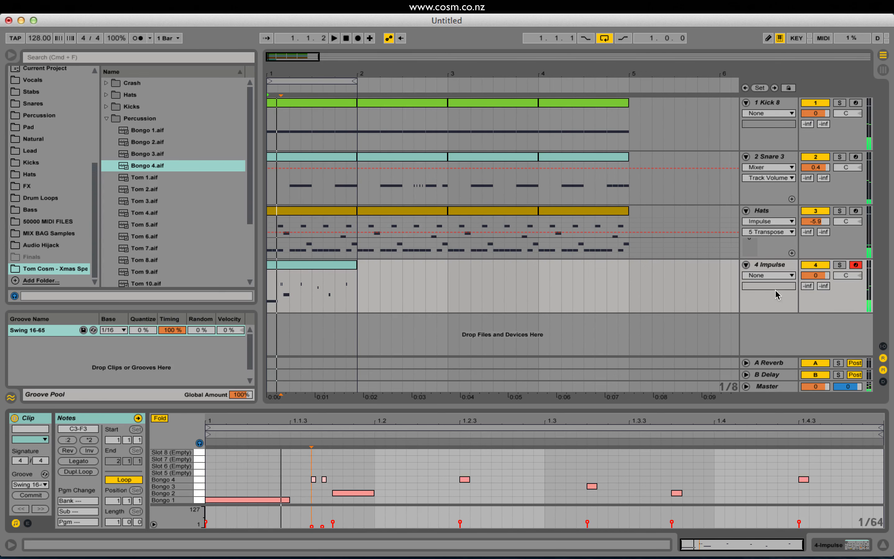
click(317, 474)
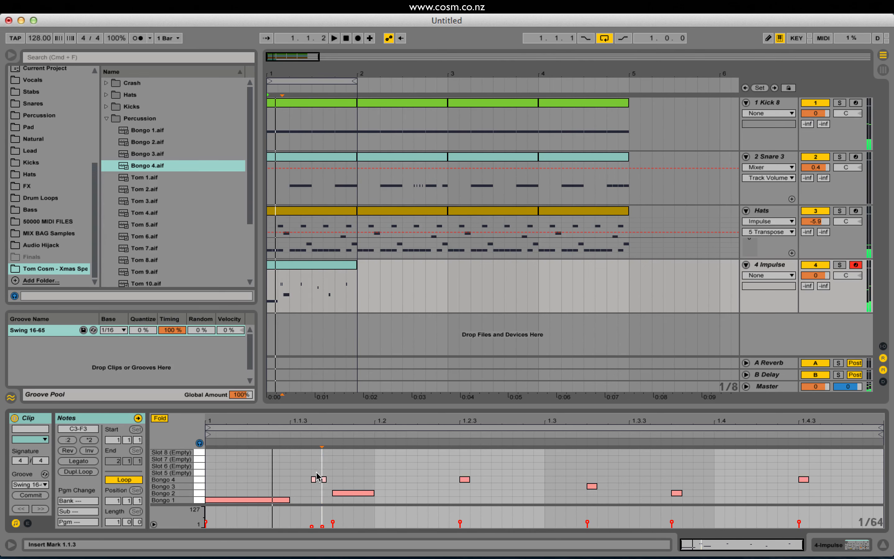
double_click(316, 479)
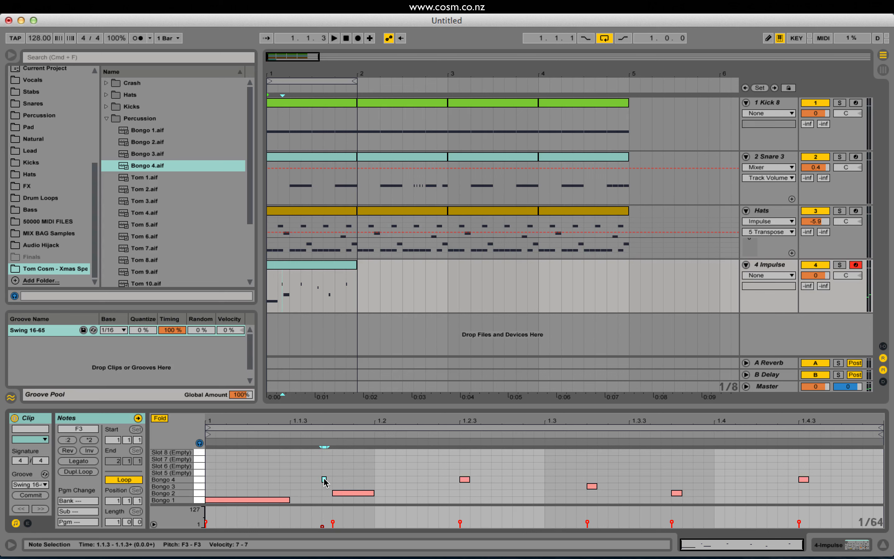
drag(323, 477, 325, 478)
key(Right)
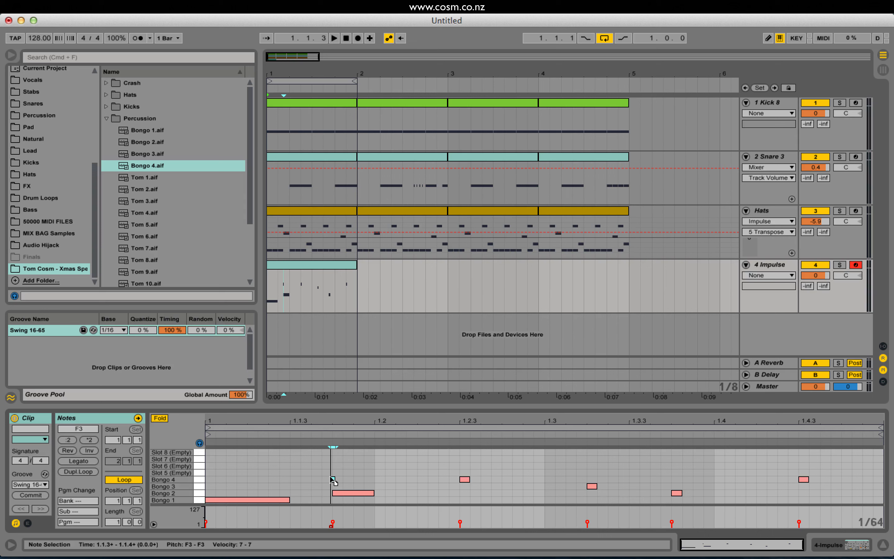
drag(332, 479, 323, 479)
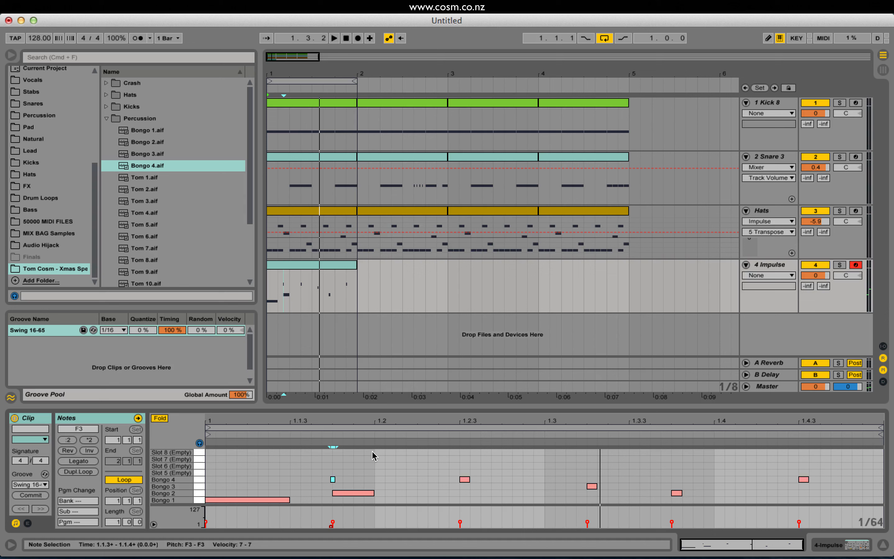
Add a very short Bongo 3 note starting just before the Bongo 2 note at 1.3.4 and play the loop.
double_click(665, 493)
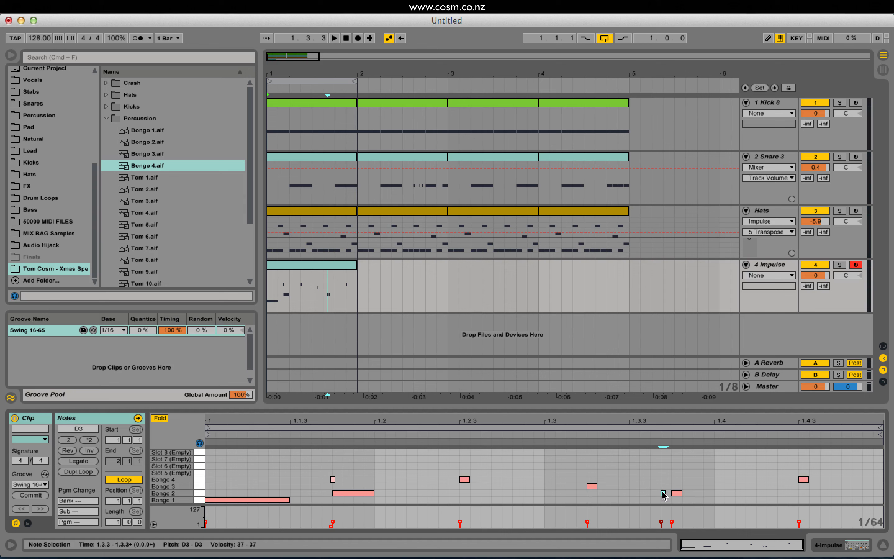
key(plus)
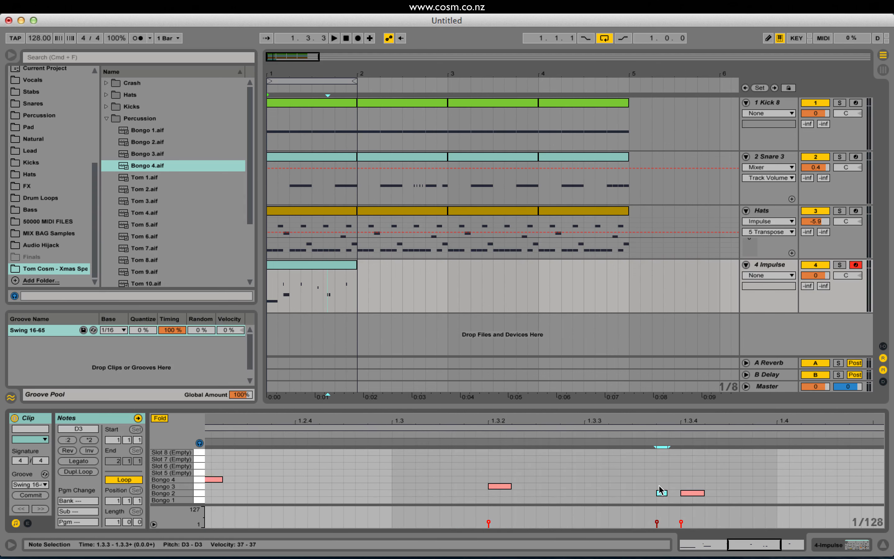
drag(659, 492, 672, 481)
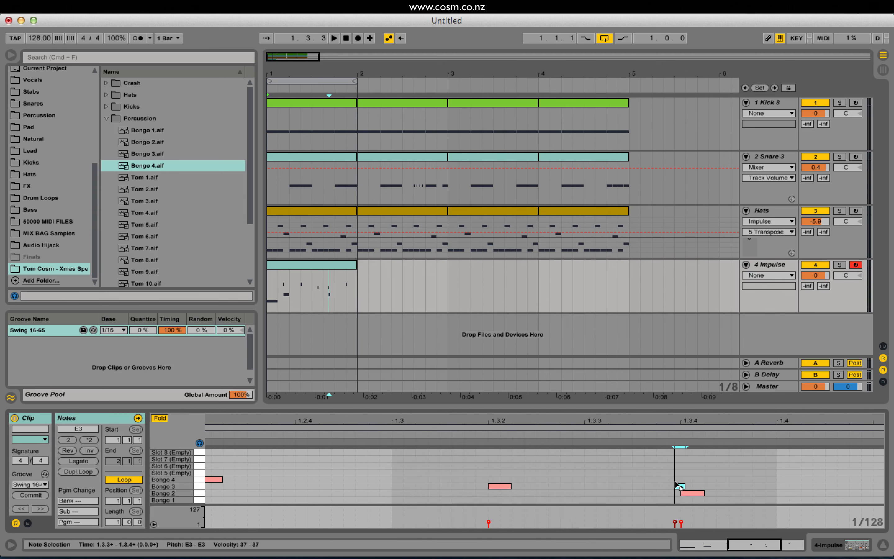
key(space)
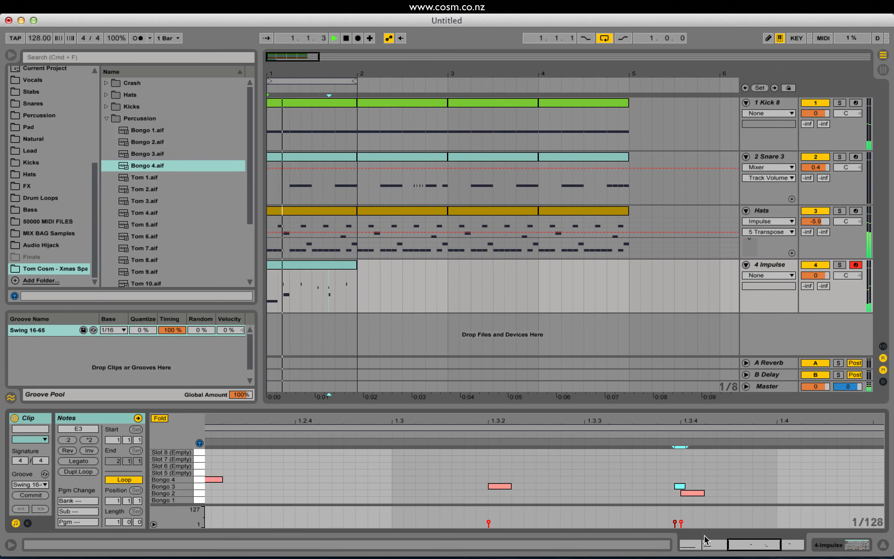
drag(666, 420, 666, 391)
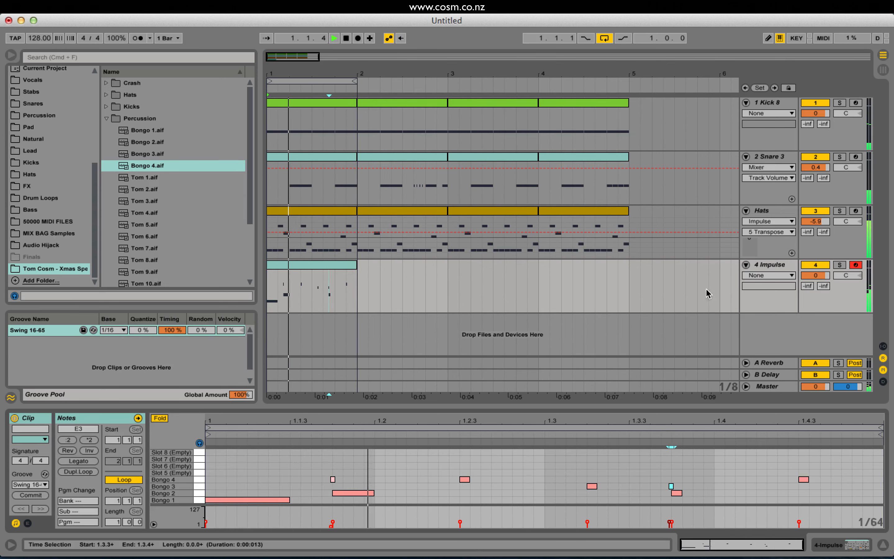
Load the Reverb audio effect onto the Impulse track after the instrument and audition it.
click(770, 267)
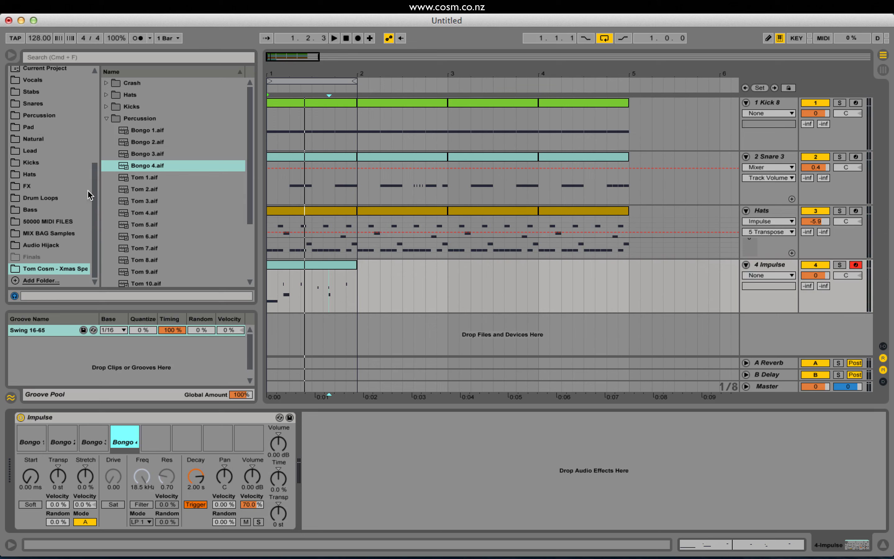
drag(94, 194, 95, 72)
click(55, 119)
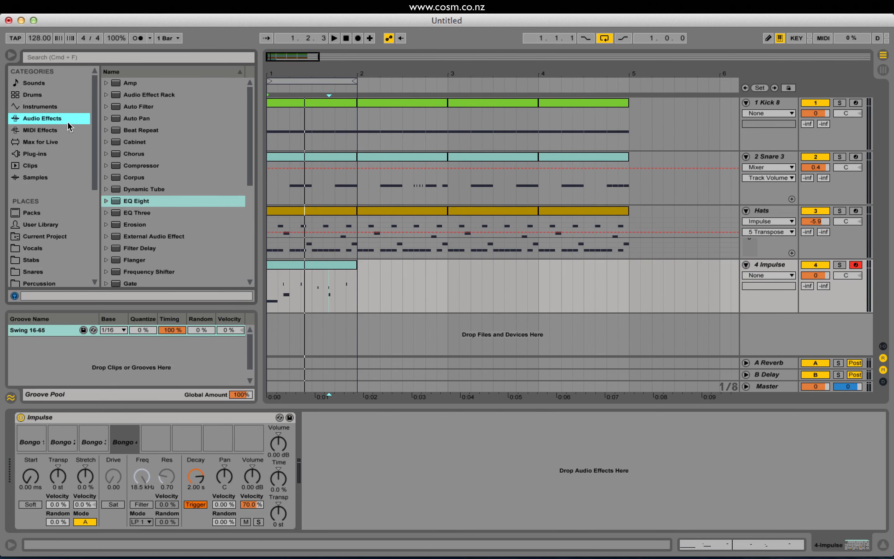
drag(246, 170, 259, 337)
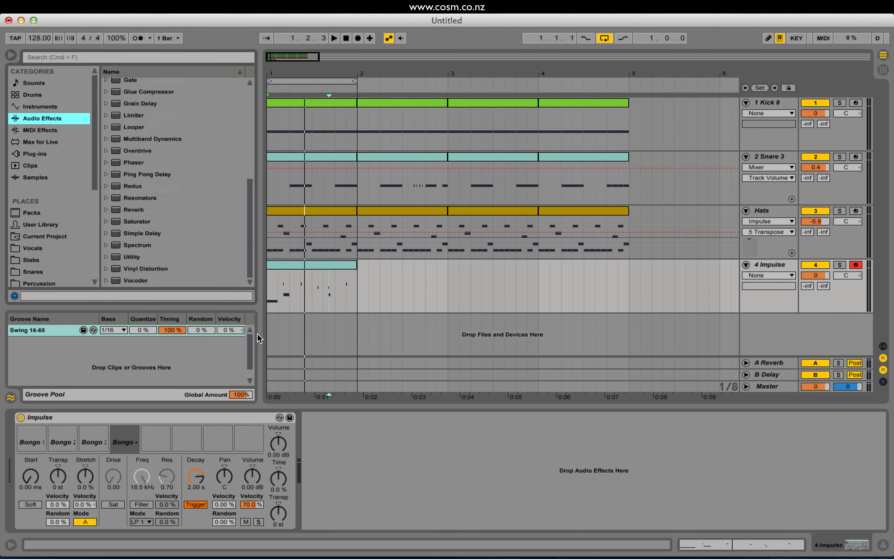
double_click(141, 212)
key(space)
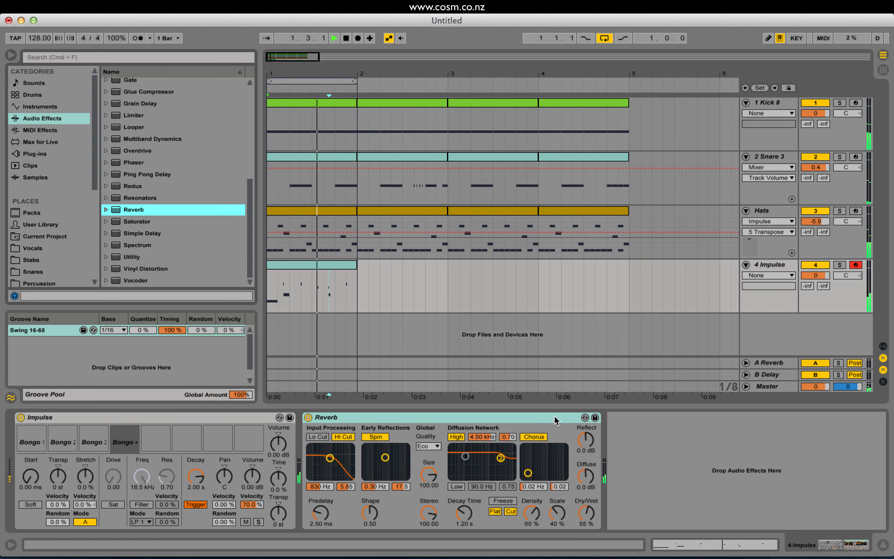
key(space)
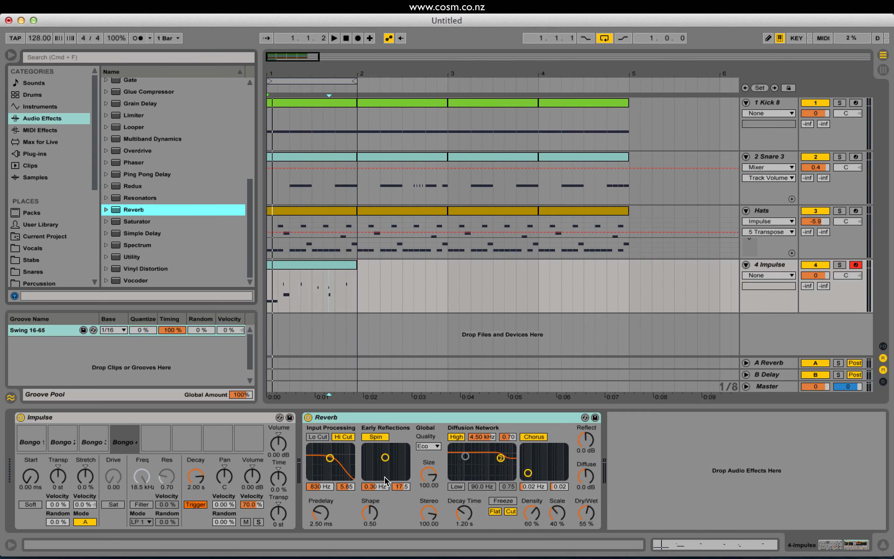
Set the Reverb's Size to 1.16, Decay Time to 649 ms and Dry/Wet to 10% while the loop plays.
drag(429, 477, 430, 514)
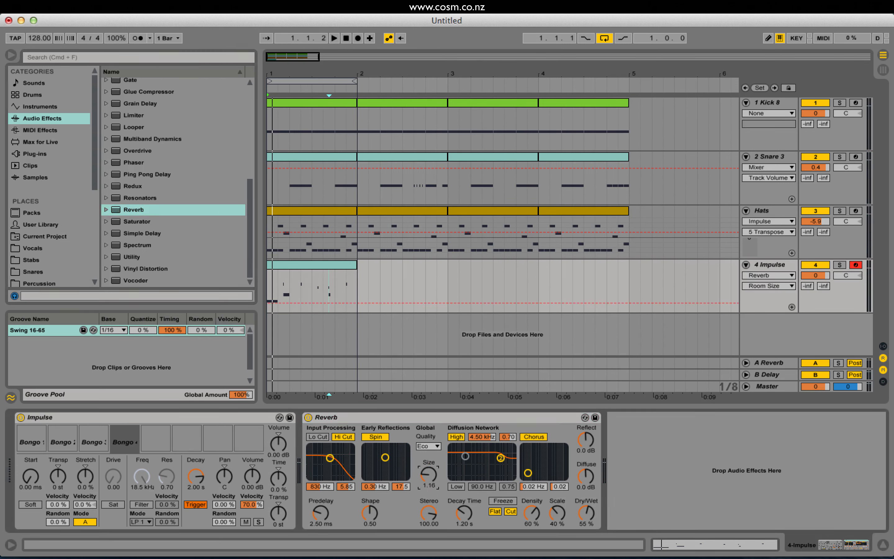
key(space)
click(586, 513)
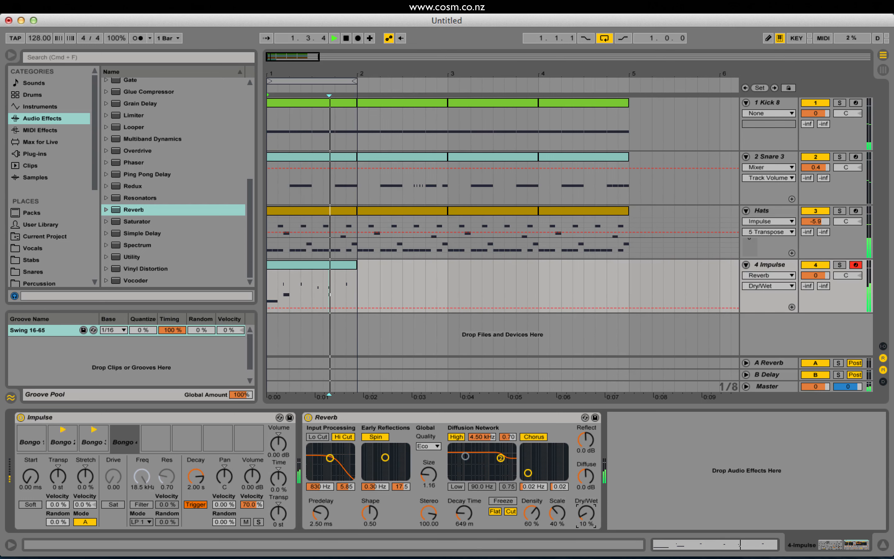
Set the Reverb's Dry/Wet to 14%, Decay Time to 679 ms and Size to 0.97 while the loop plays.
drag(586, 513, 586, 511)
drag(463, 512, 464, 512)
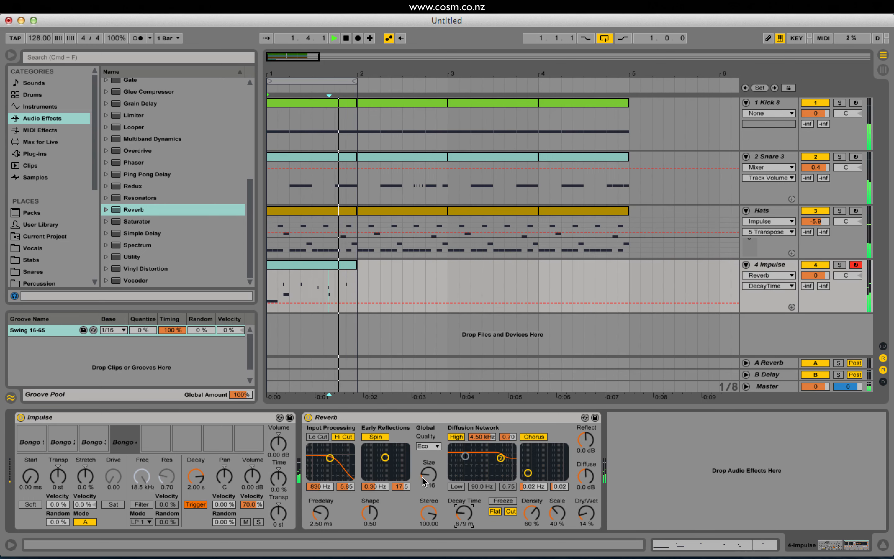
drag(429, 475, 428, 477)
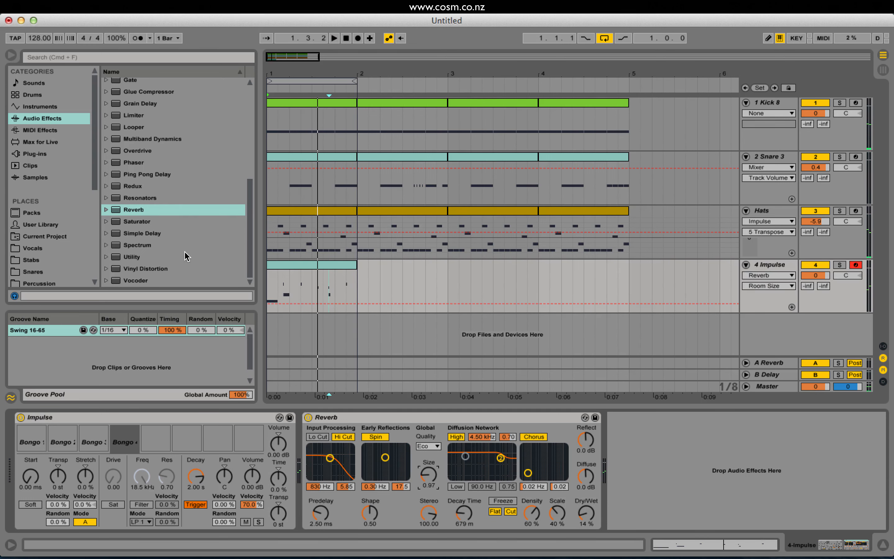
Load the Ping Pong Delay effect after the Reverb and set its Dry/Wet to 15%.
scroll(184, 259, up, 1)
double_click(152, 187)
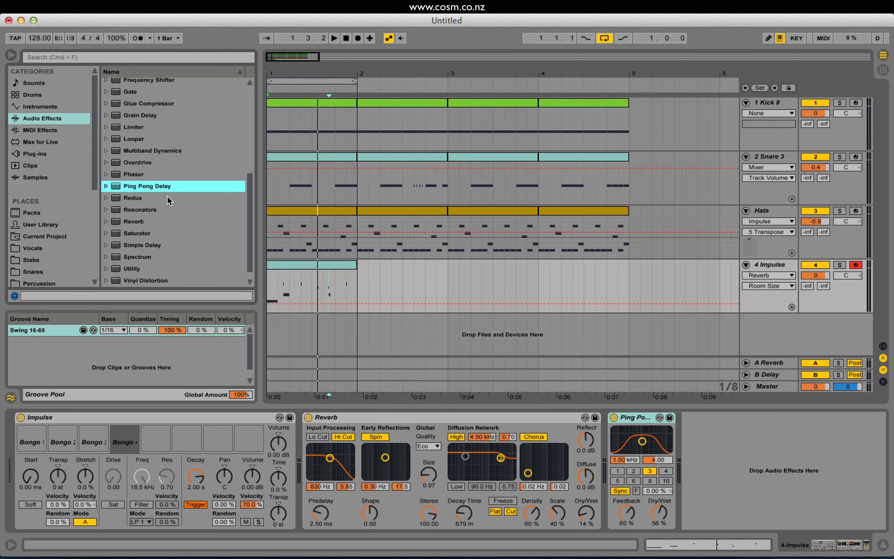
drag(665, 520, 665, 546)
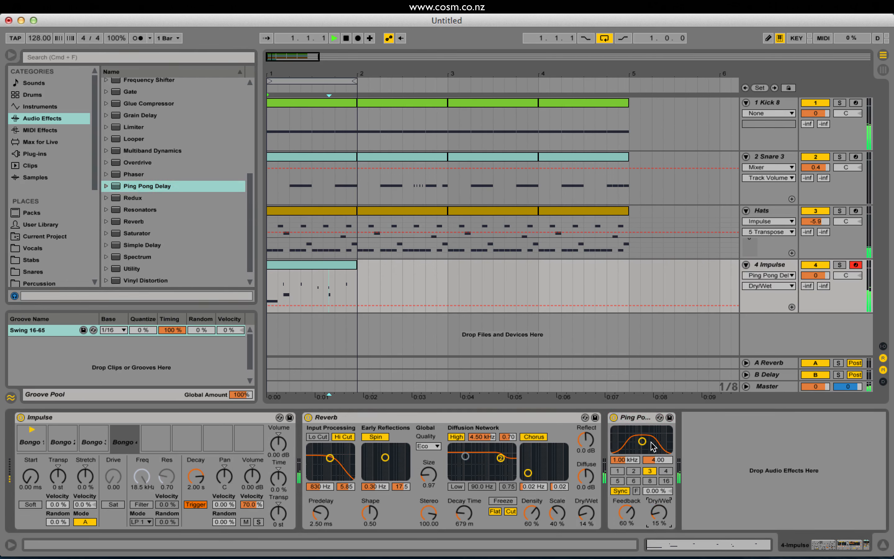
Set the Ping Pong Delay's beat delay to 1 and its filter to 1.98 kHz with a bandwidth of 3.33.
drag(653, 446, 651, 442)
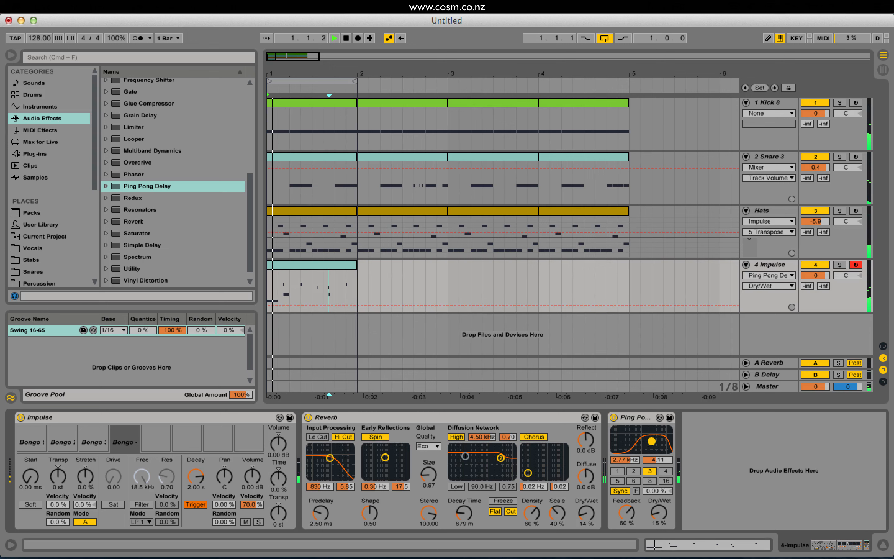
click(635, 471)
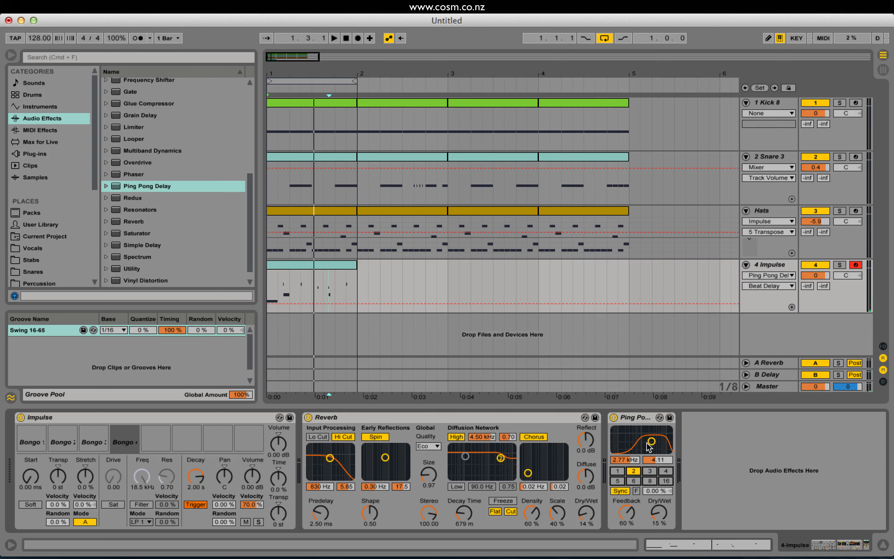
click(622, 472)
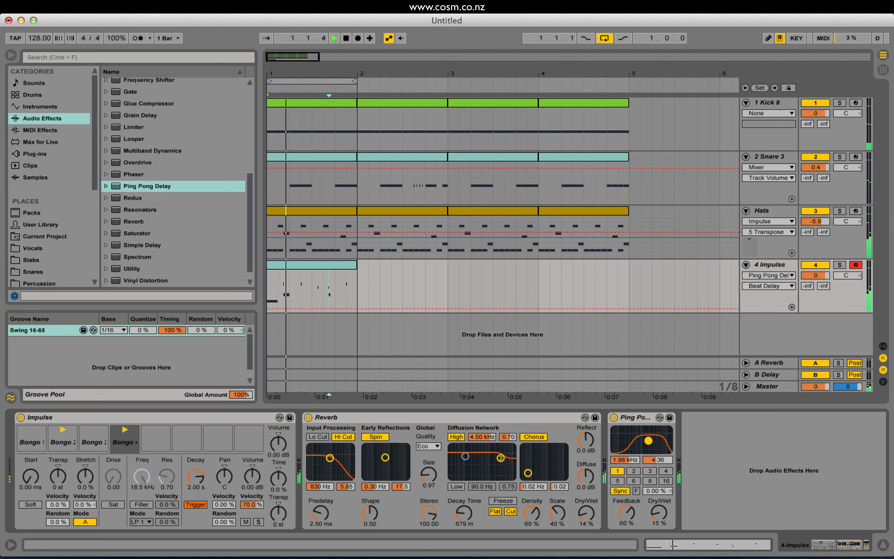
drag(648, 441, 649, 444)
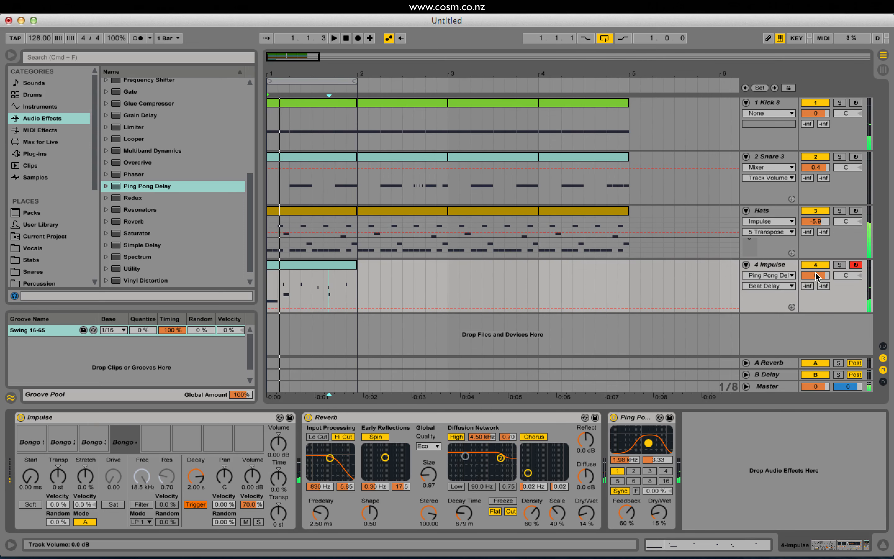
Set the Impulse track's volume to -2.7 dB and rename the track Bongos.
drag(817, 276, 817, 285)
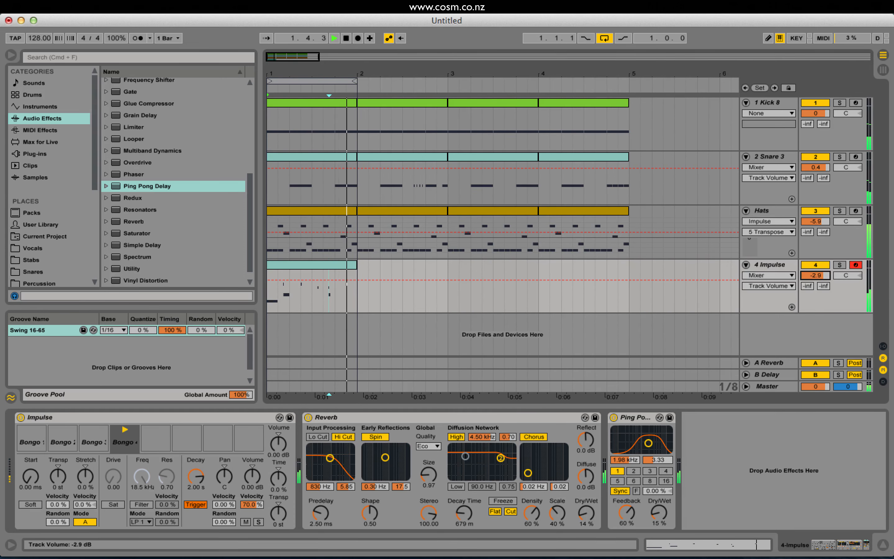
click(766, 265)
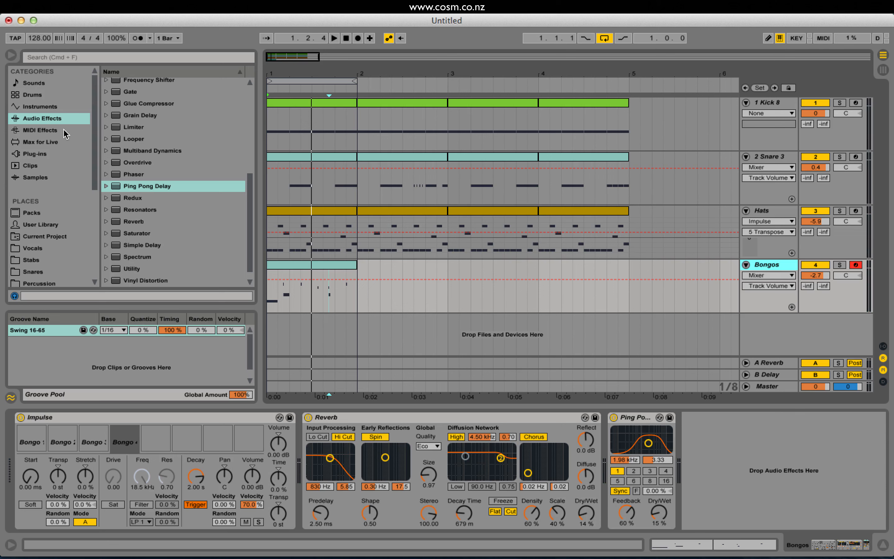
Return to the custom sample folder, collapse its Percussion subfolder and expand the Crash subfolder.
scroll(32, 237, down, 5)
click(47, 268)
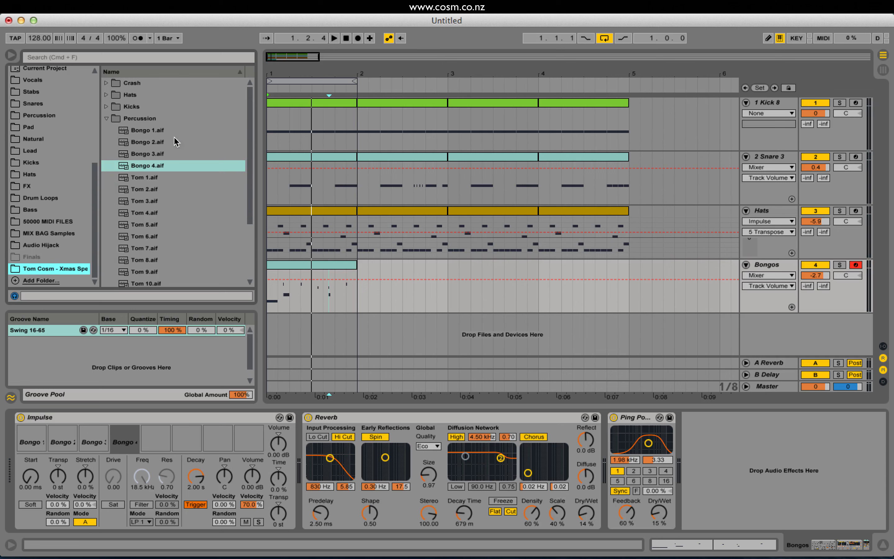
click(105, 119)
click(107, 83)
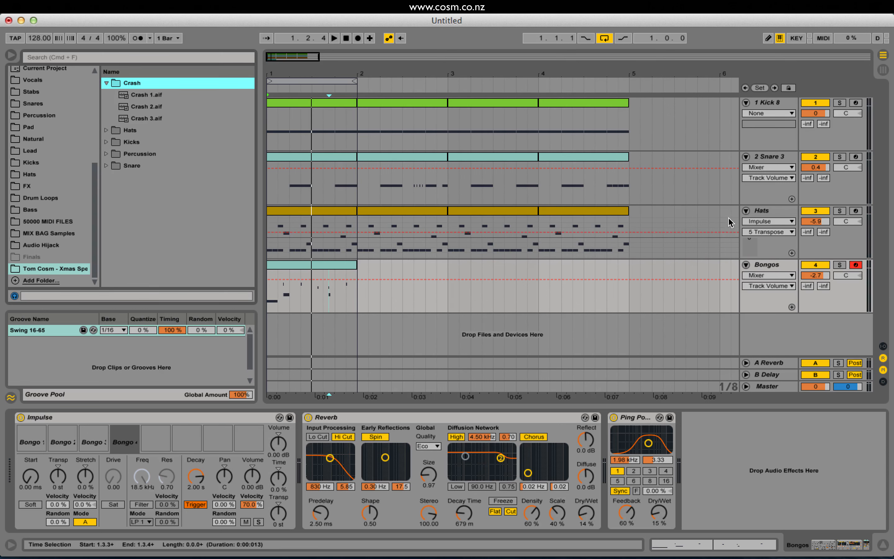
Insert a new MIDI track below Bongos and load the Sampler instrument onto it.
click(777, 265)
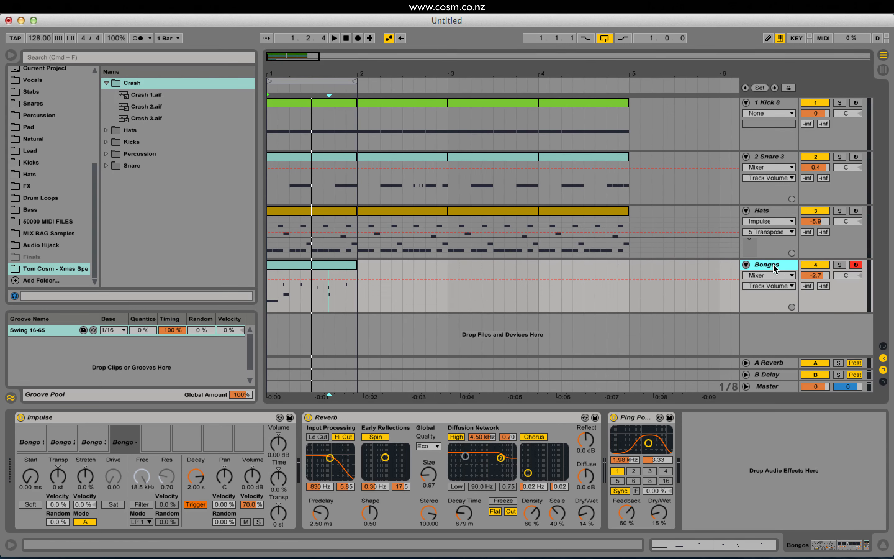
key(super+shift+t)
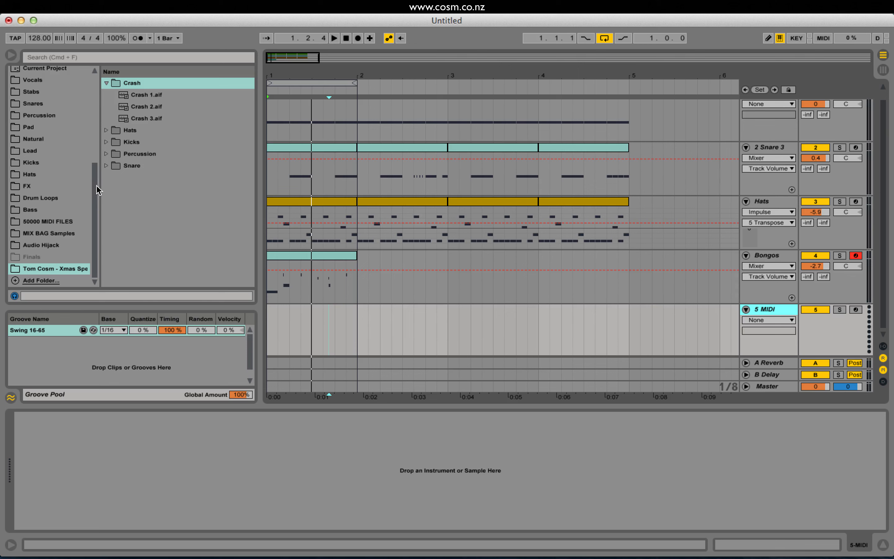
drag(96, 190, 59, 106)
click(40, 106)
click(182, 144)
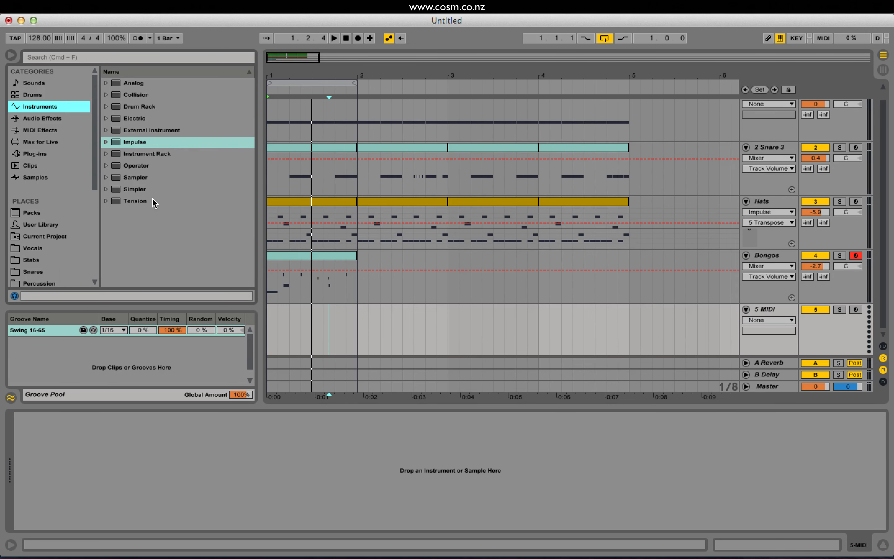
double_click(136, 177)
Audition the three crash samples and load Crash 2.aif into the empty Sampler.
scroll(55, 258, down, 10)
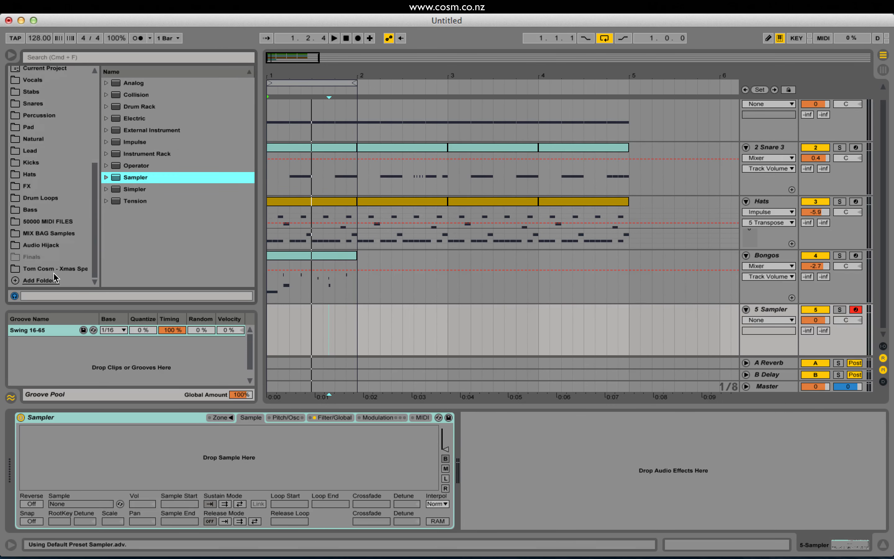
click(63, 269)
click(135, 97)
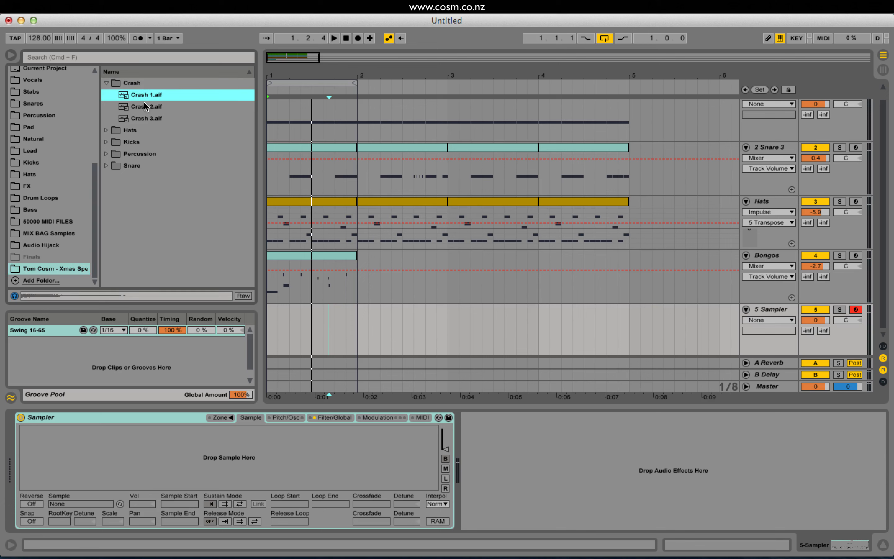
key(Down)
key(Down)
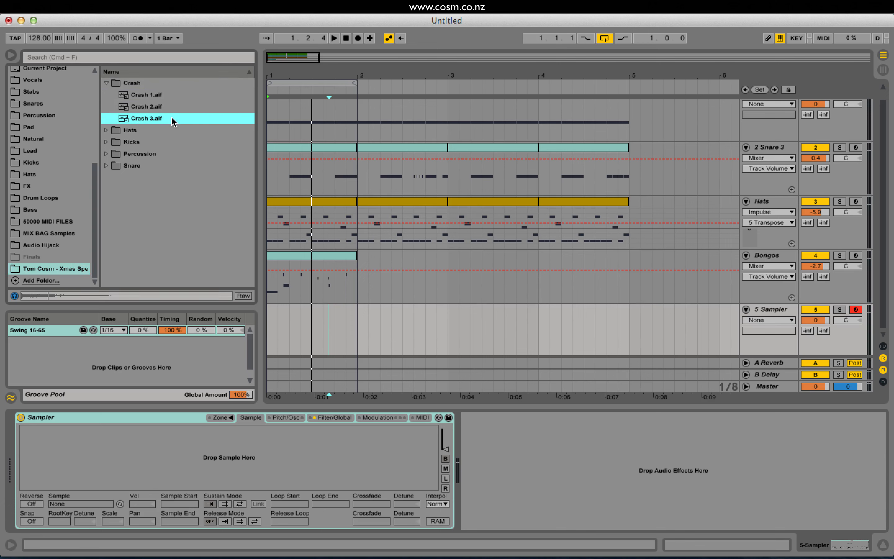
key(Up)
drag(146, 108, 110, 448)
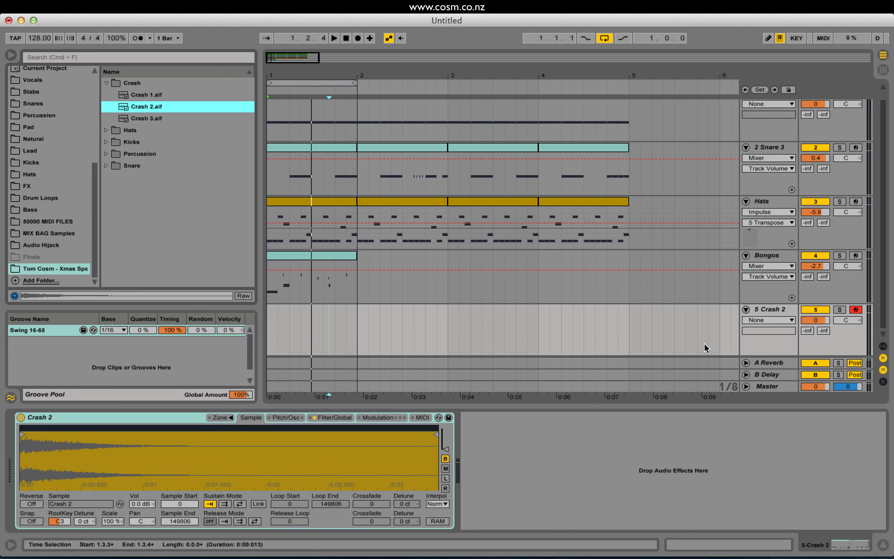
Set the Crash 2 track's volume to -14.1 dB and insert an empty one-bar MIDI clip at bar 1.
drag(815, 320, 816, 337)
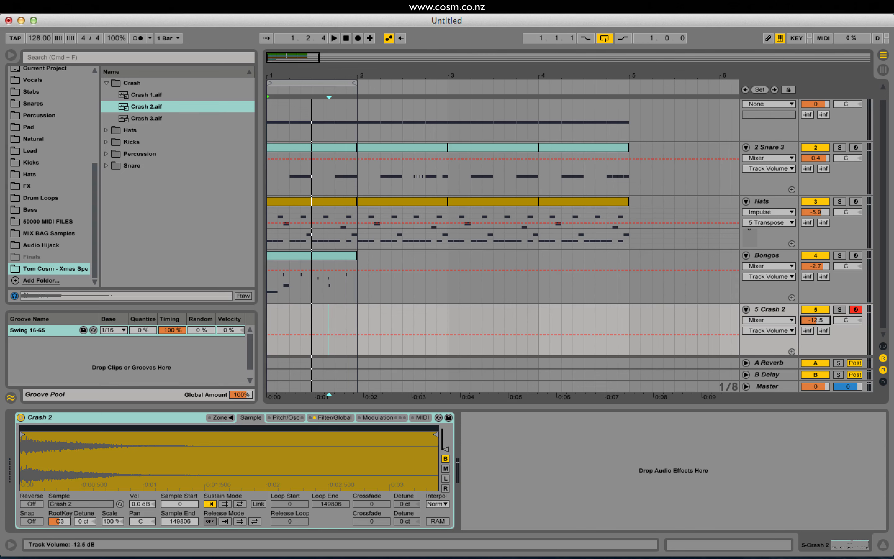
drag(356, 304, 278, 314)
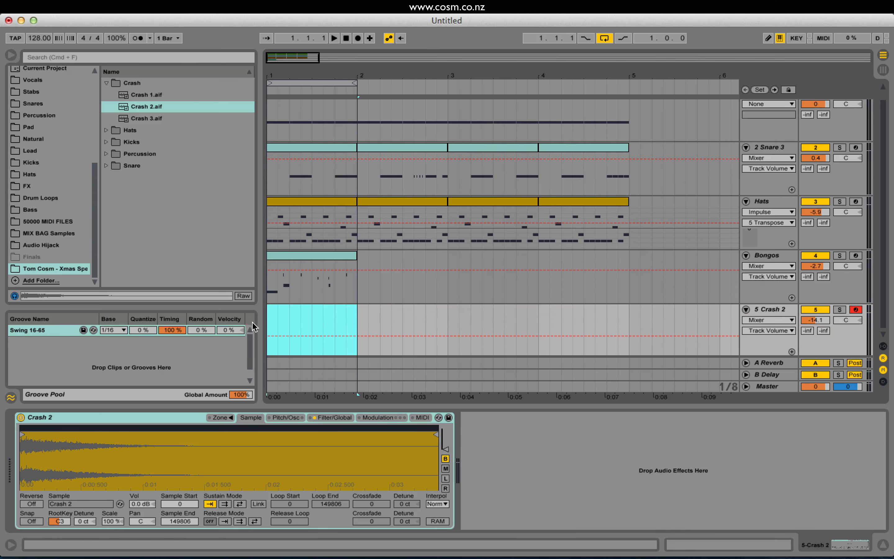
key(super+shift+m)
Draw a C3 note spanning nearly the whole bar in the Crash 2 clip and play the loop.
double_click(282, 305)
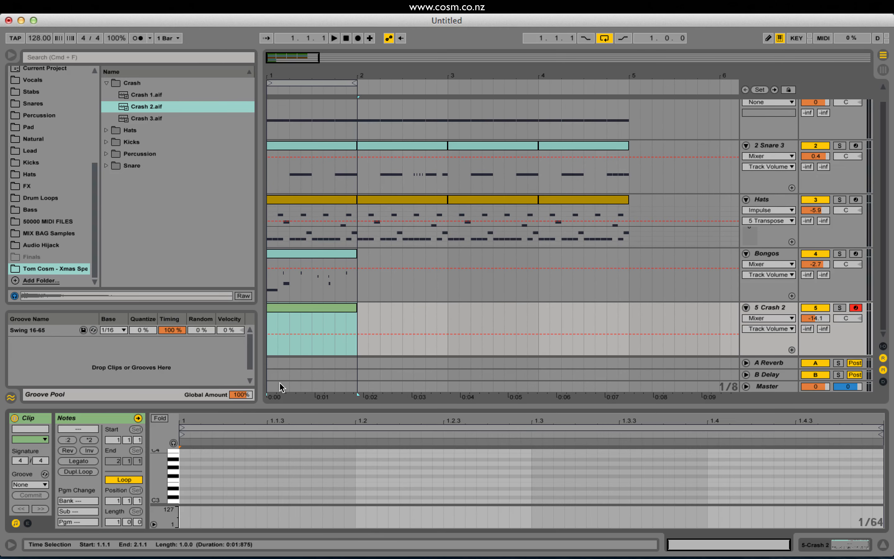
drag(182, 501, 848, 503)
key(space)
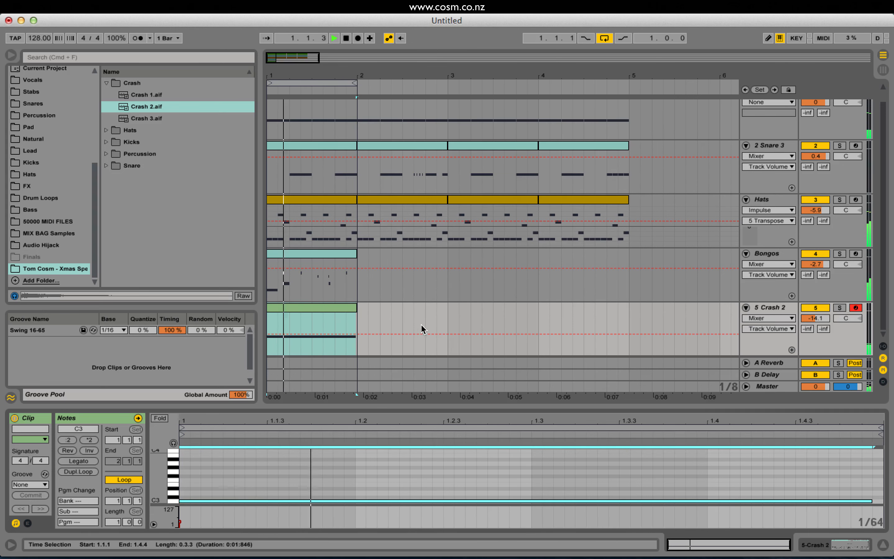
Extend the arrangement loop to four bars and duplicate the Bongos clip three times to fill bars 2 to 4.
drag(355, 83, 627, 85)
key(space)
click(333, 252)
key(super+d)
key(super+d)
key(super+d)
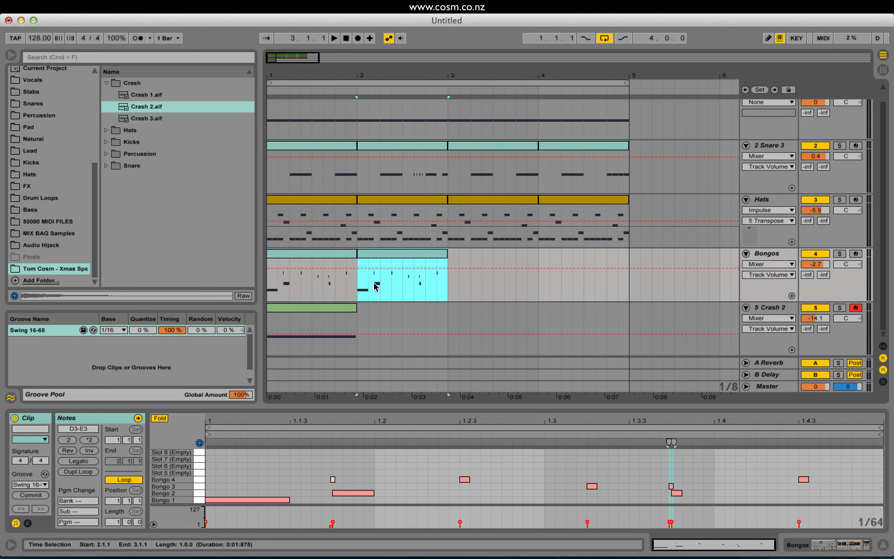
Add a Bongo 3 note at 1.3.1 and a Bongo 4 note at 1.4.2 to the bar 2 Bongos clip while auditioning.
click(380, 254)
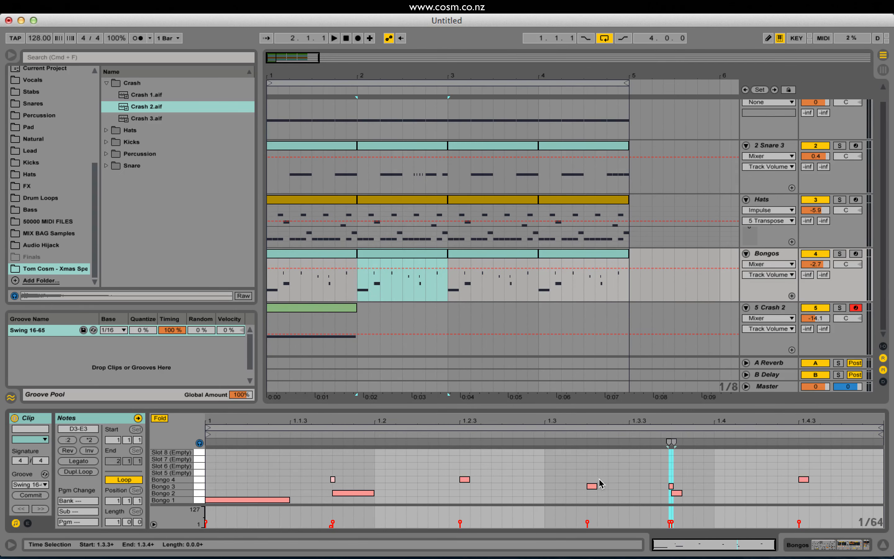
key(space)
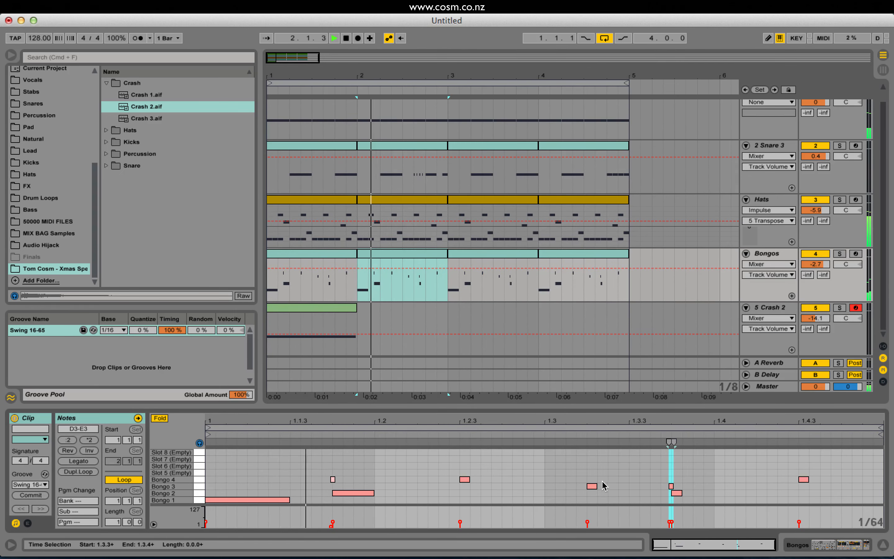
double_click(525, 486)
key(space)
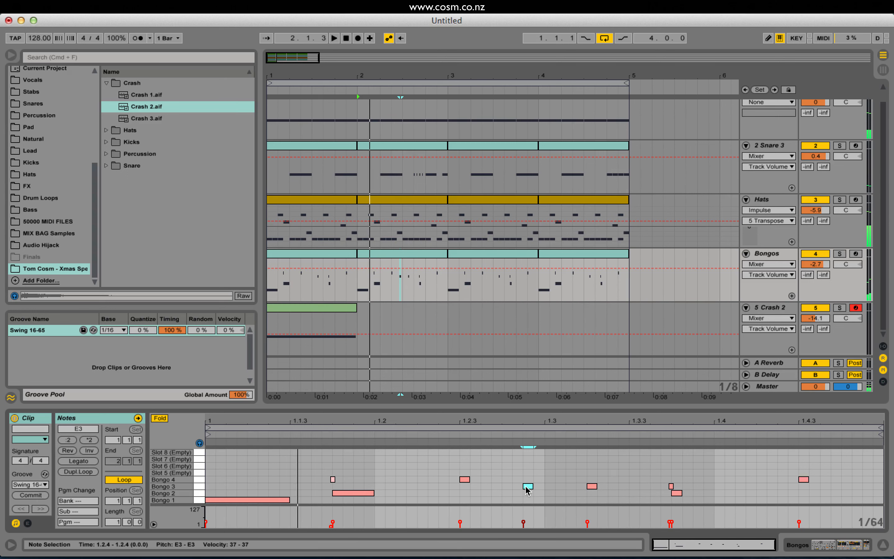
key(space)
drag(528, 487, 549, 486)
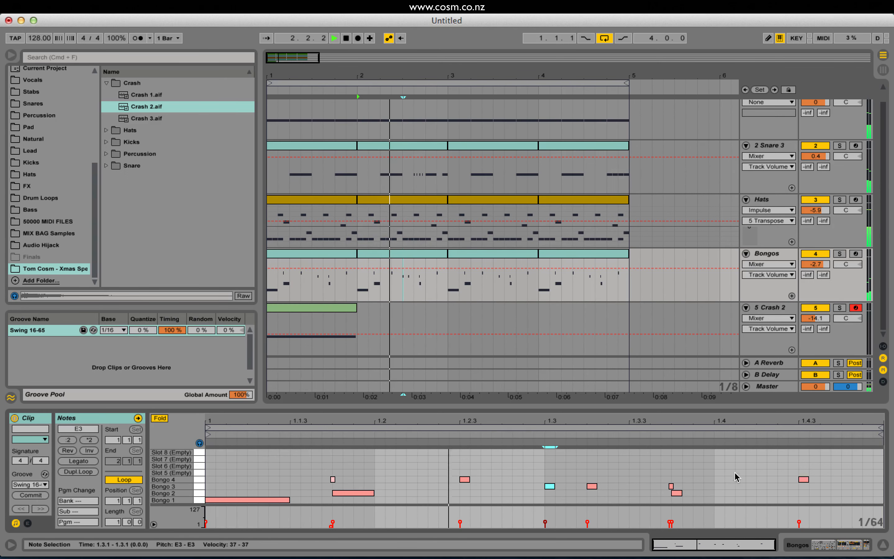
double_click(761, 472)
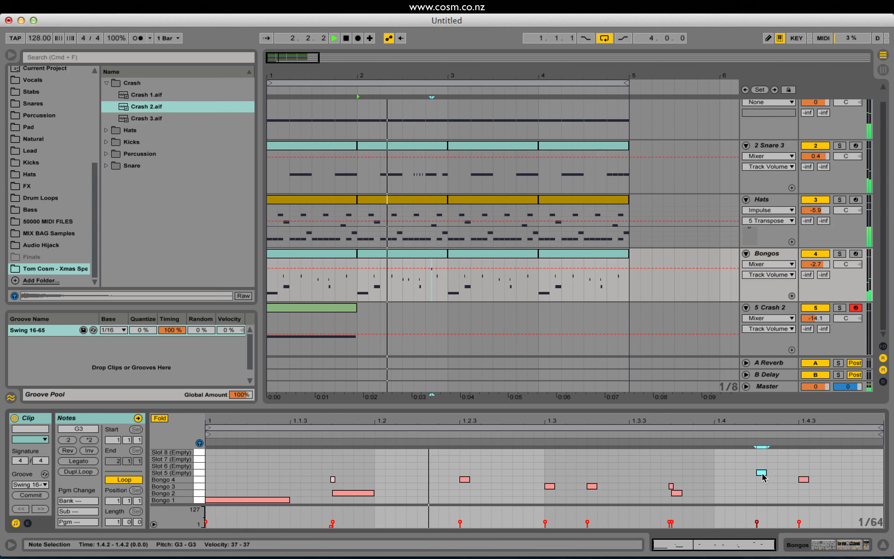
drag(761, 473, 761, 479)
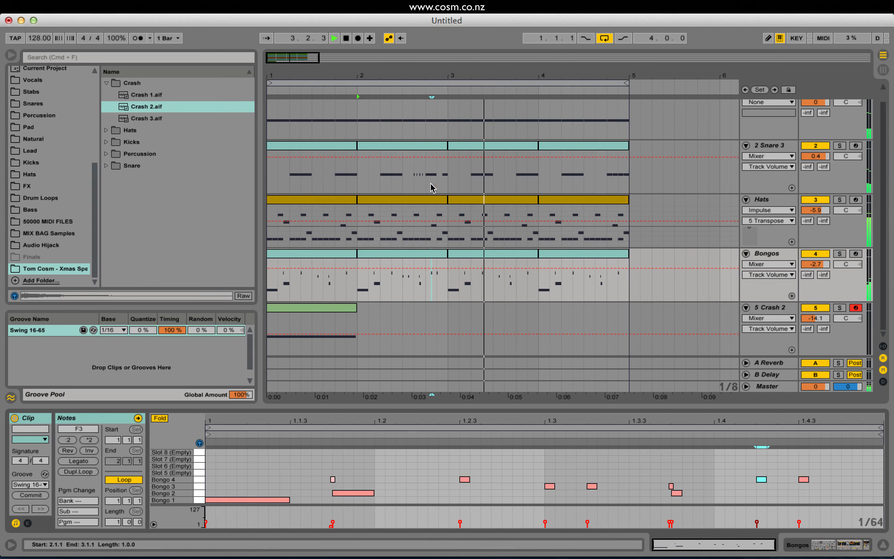
Copy the edited bar 2 Bongos clip over the Bongos clip in bar 4.
click(403, 263)
click(592, 259)
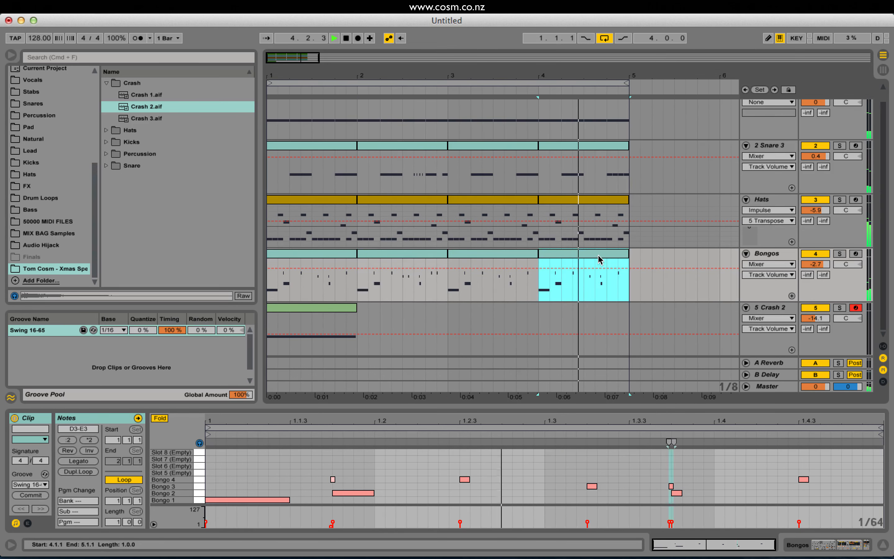
key(XF86AudioRaiseVolume)
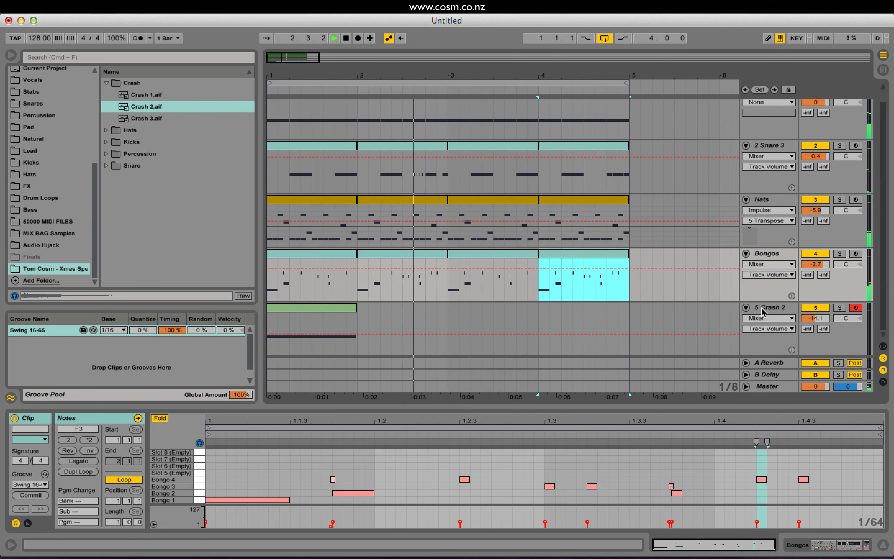
Show the Bongos track's devices, switch the Ping Pong Delay from Sync to Time mode and raise its delay time during playback.
click(790, 254)
double_click(790, 254)
key(space)
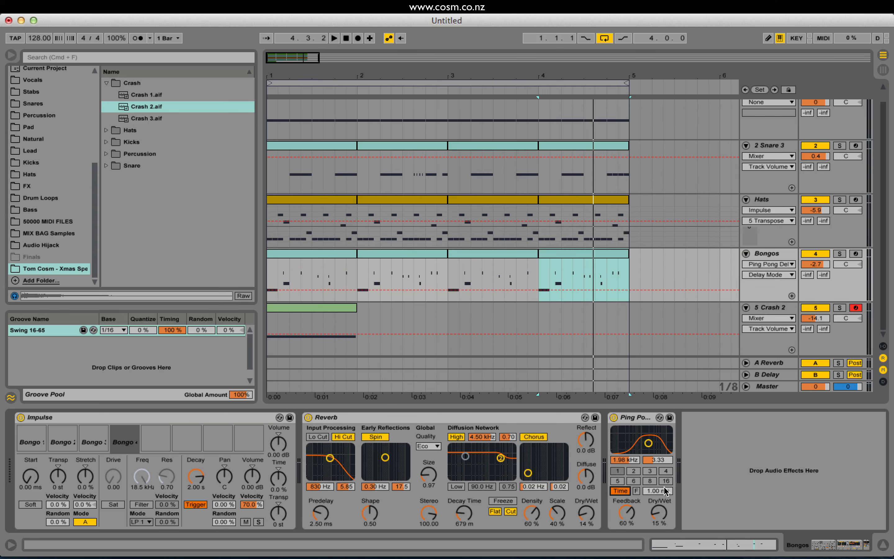
key(space)
drag(664, 489, 664, 462)
Set the Ping Pong Delay's Feedback to 85%, filter to 3.86 kHz and 7.71, and Dry/Wet to 33%, and adjust its delay time.
drag(626, 513, 626, 492)
drag(648, 442, 654, 433)
mouse_move(663, 491)
mouse_down()
mouse_move(663, 518)
mouse_move(664, 472)
mouse_up()
drag(658, 513, 658, 487)
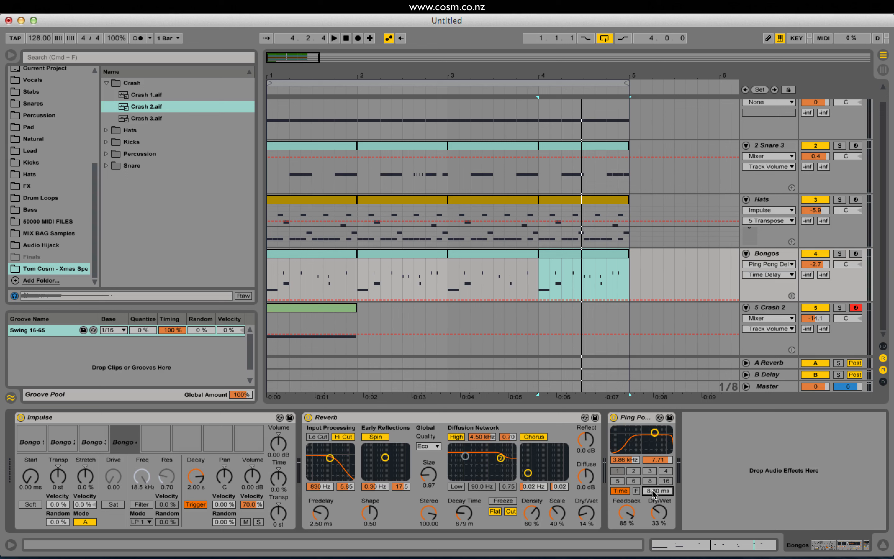
drag(653, 490, 653, 493)
key(space)
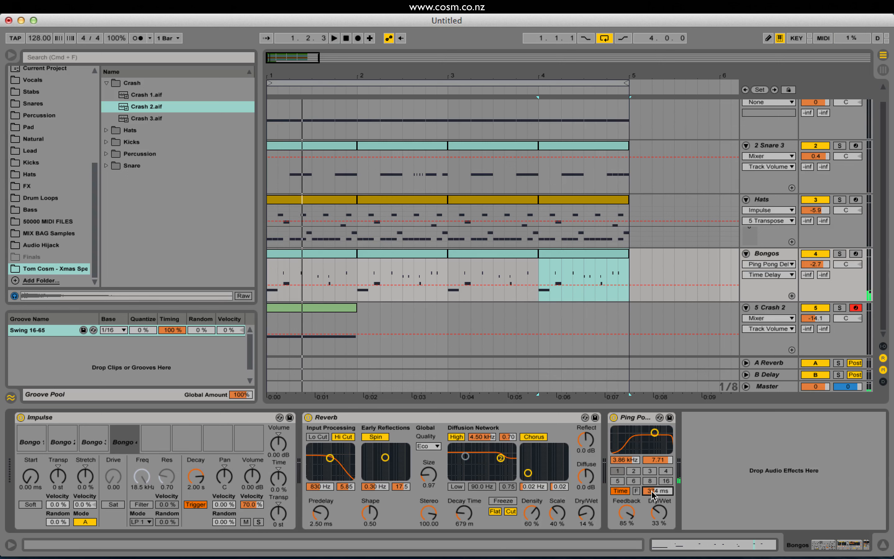
Lower the Bongos track's Ping Pong Delay time to 1.00 ms while auditioning the loop.
drag(657, 491, 657, 528)
key(space)
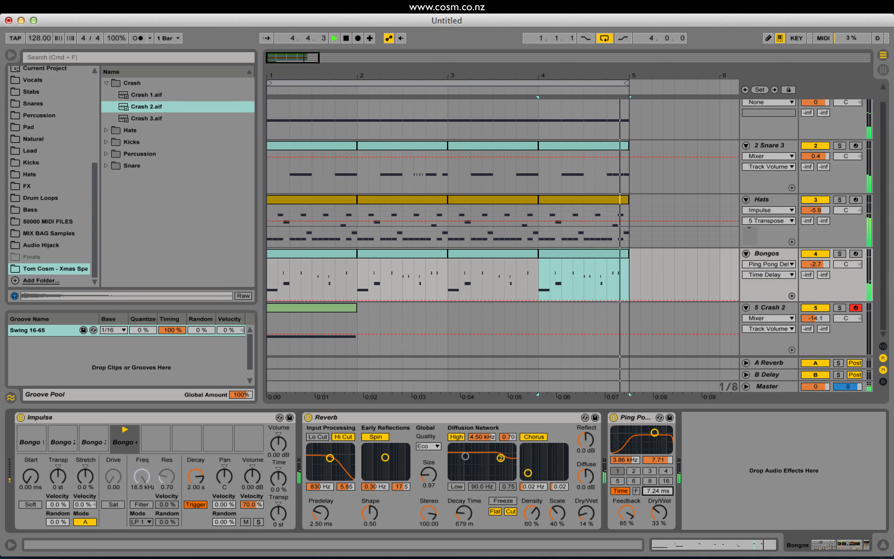
key(space)
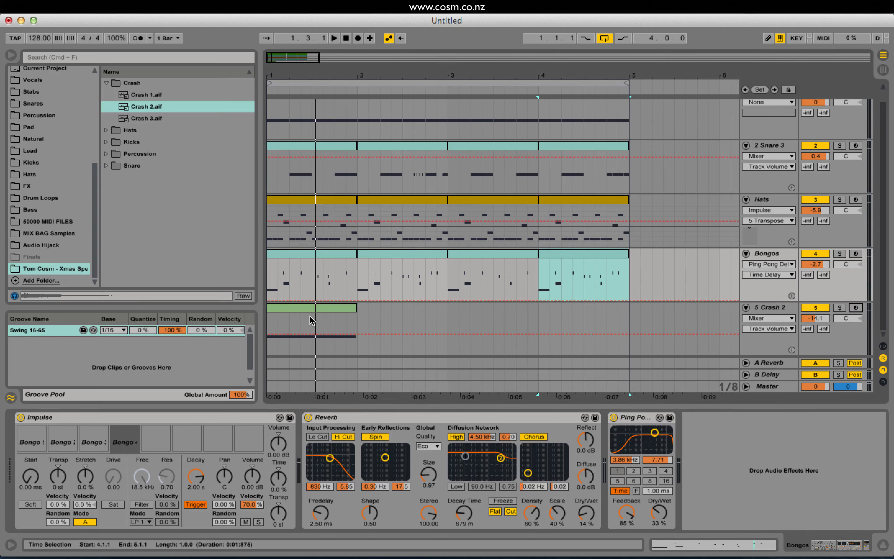
Record delay-time automation for the Bongos' Ping Pong Delay over the four bars and play it back.
click(357, 40)
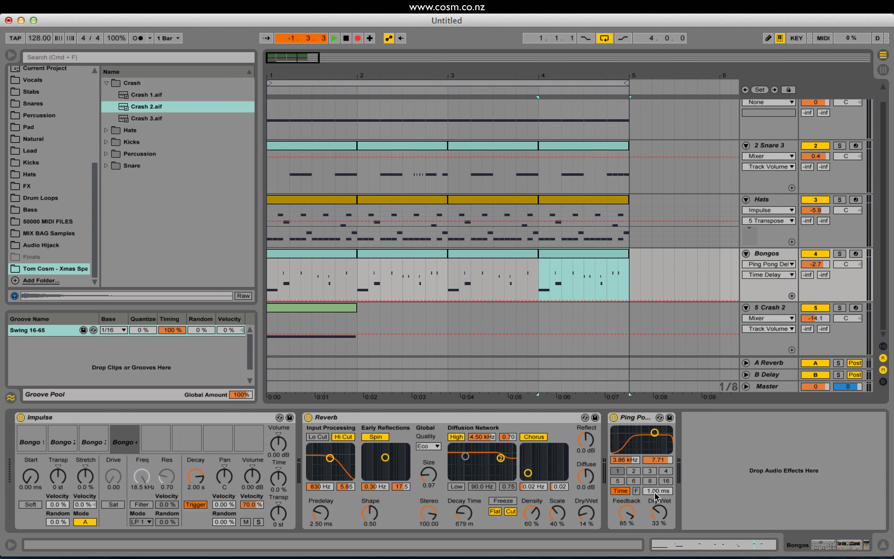
mouse_move(655, 492)
mouse_down()
mouse_move(655, 469)
mouse_move(656, 492)
mouse_up()
key(space)
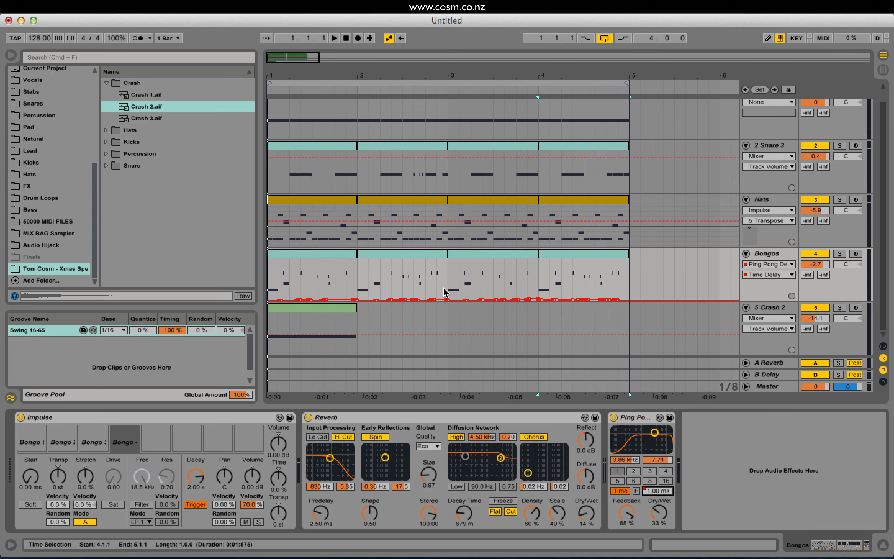
key(space)
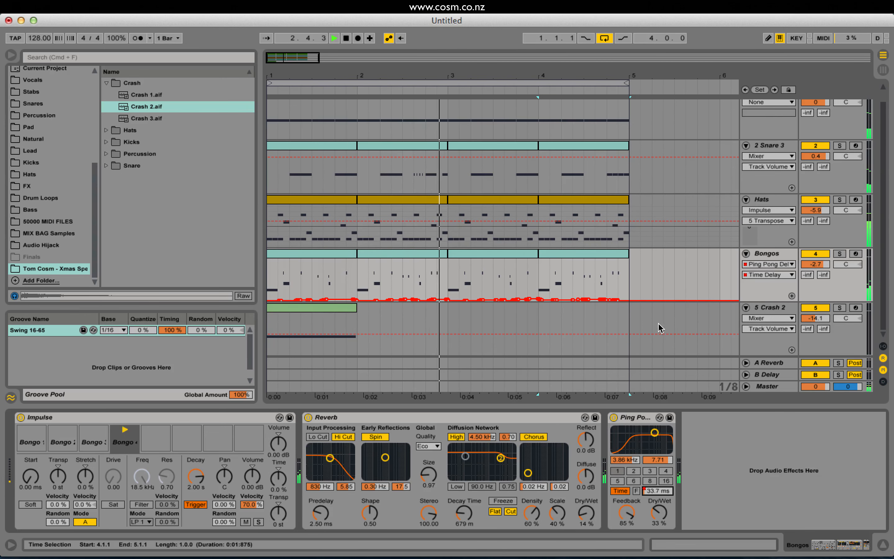
key(space)
Audition the loop and add a new audio track below the Crash 2 track.
drag(540, 315, 632, 320)
click(772, 307)
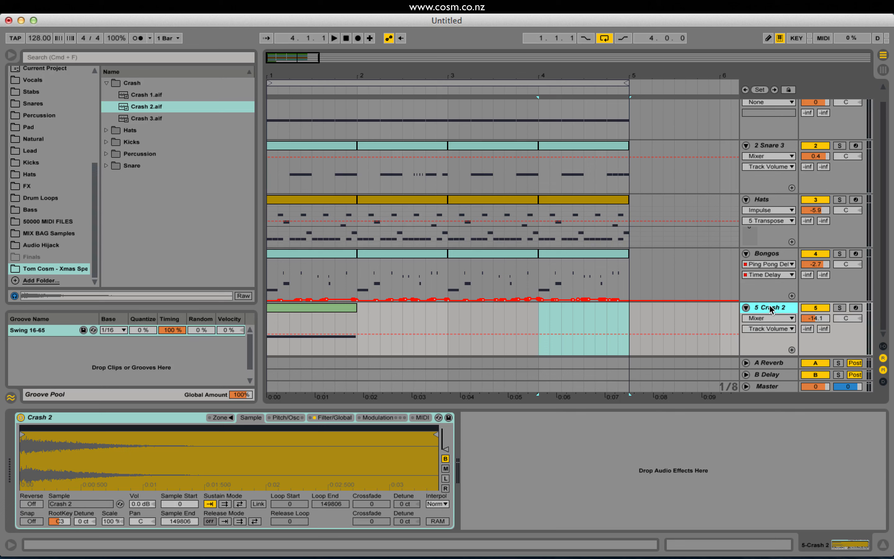
key(space)
click(292, 308)
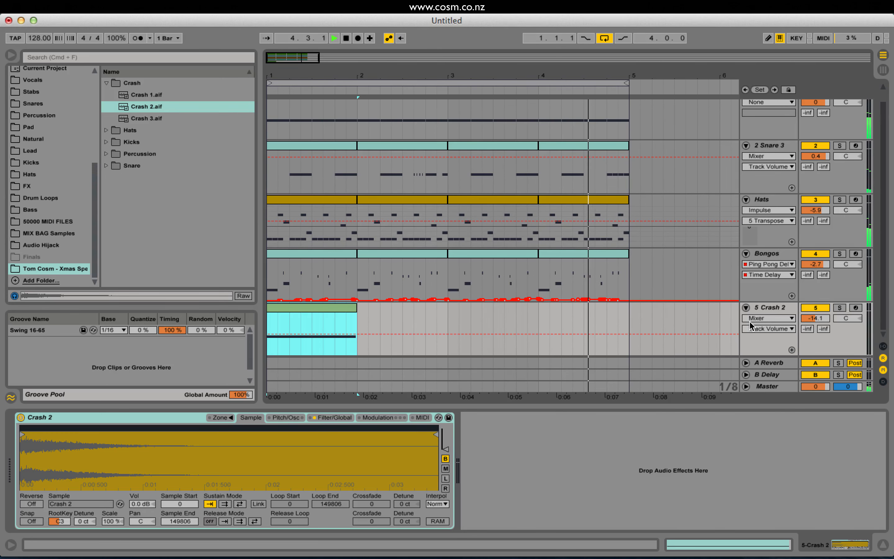
click(769, 307)
key(super+t)
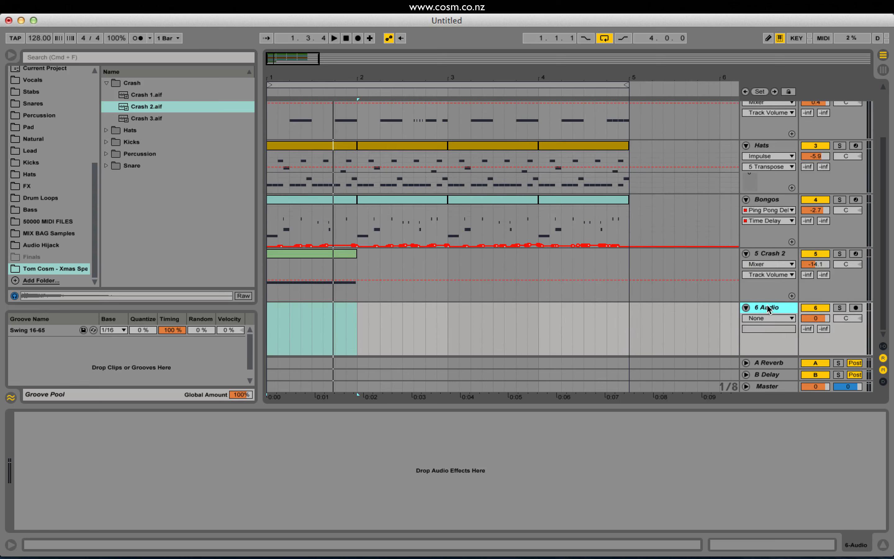
Place the Crash 1.aif sample at bar 1 on the new audio track and reverse the clip.
click(148, 119)
click(141, 95)
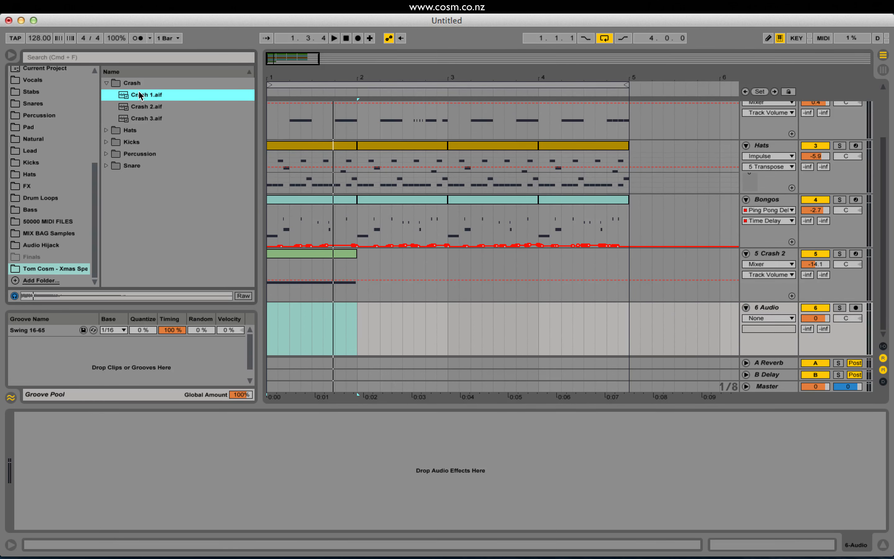
drag(140, 96, 272, 345)
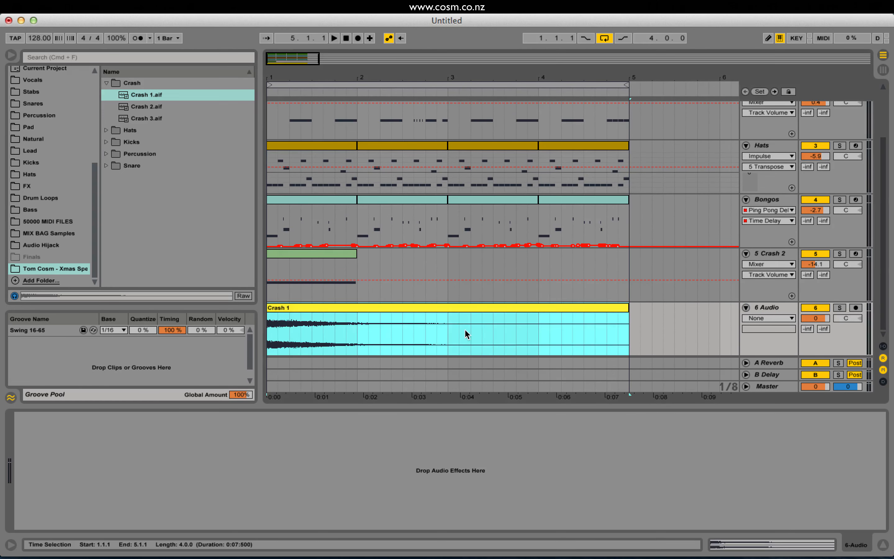
double_click(513, 306)
click(107, 450)
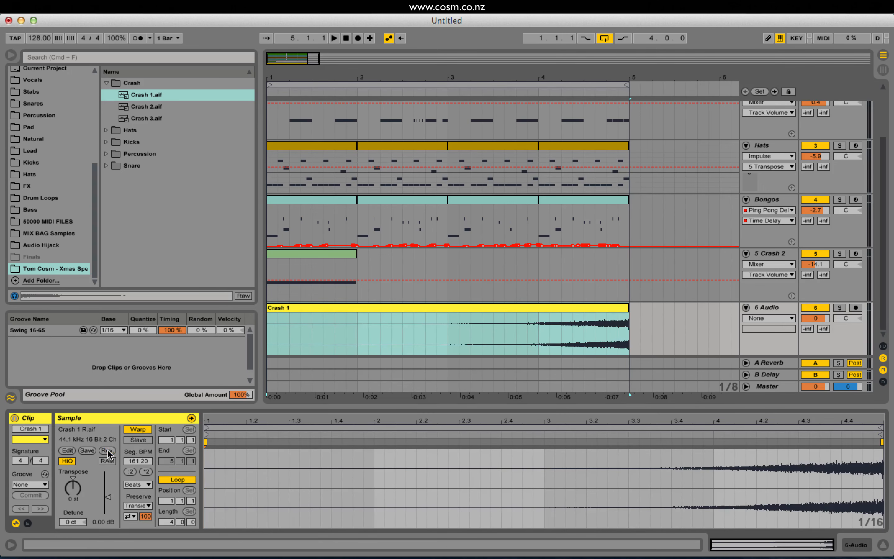
Set the reversed crash track's volume to -20.1 dB during playback.
click(452, 336)
click(463, 338)
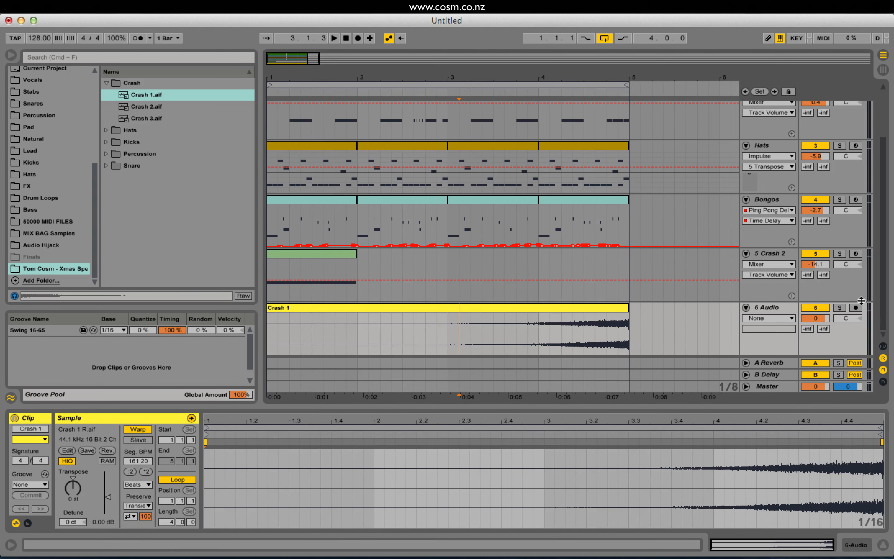
key(space)
drag(815, 318, 816, 341)
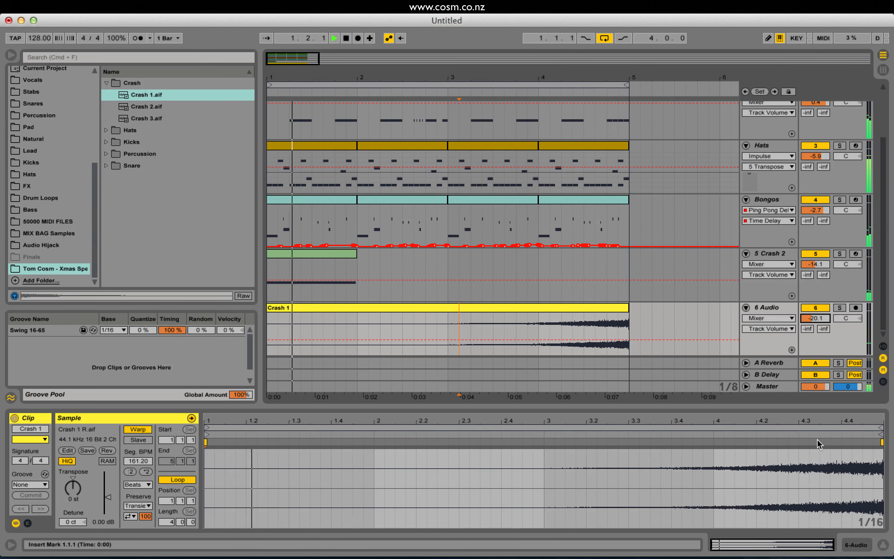
key(space)
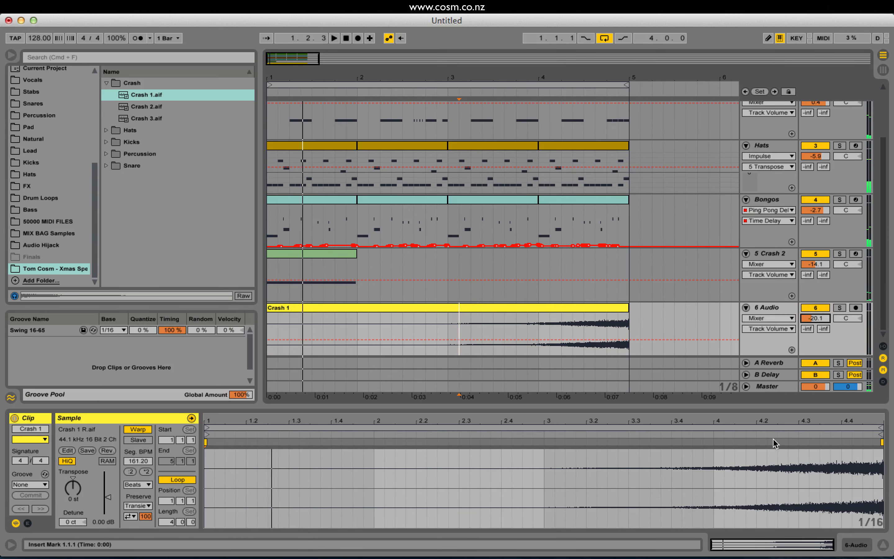
Turn off warping for the reversed Crash 1 clip and leave it unwarped.
click(132, 430)
mouse_move(476, 307)
mouse_down()
mouse_move(499, 305)
mouse_move(477, 307)
mouse_up()
click(143, 430)
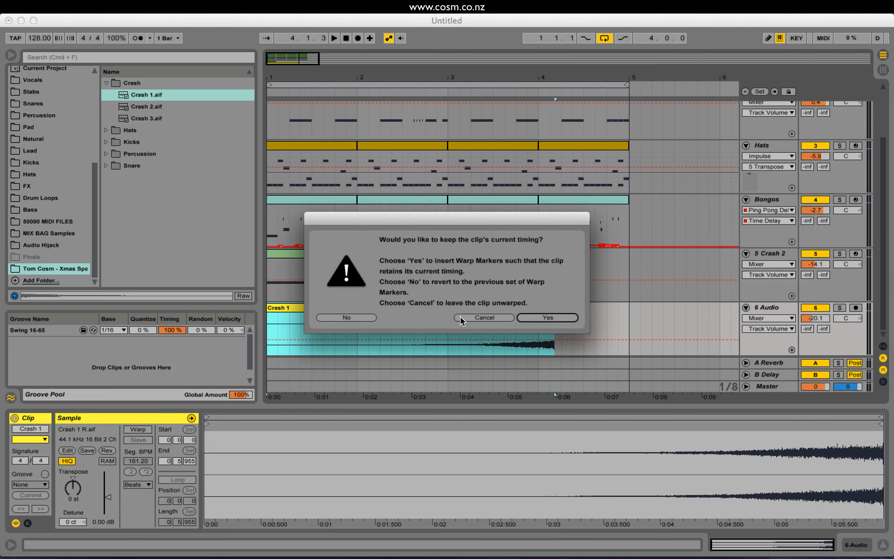
click(494, 318)
drag(627, 314, 266, 324)
click(438, 310)
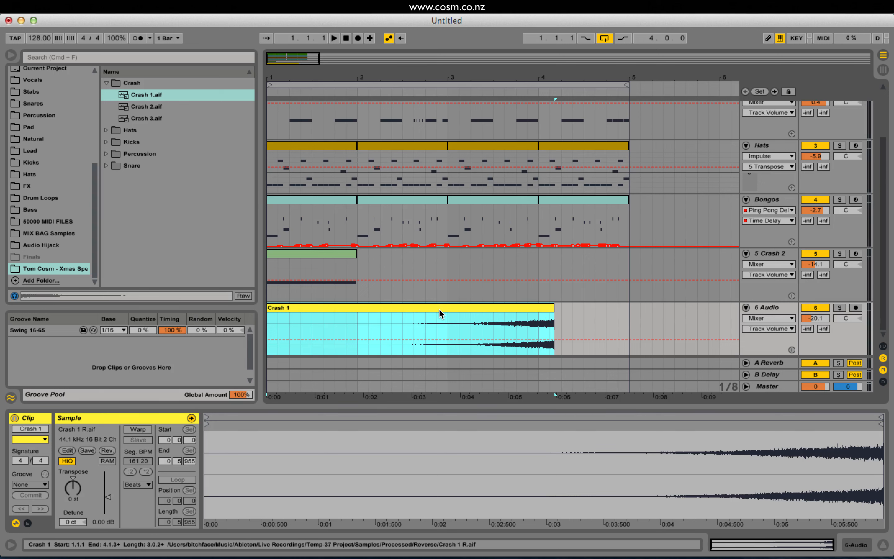
Move the reversed Crash 1 clip so that it ends at the start of bar 5, and audition it.
click(587, 310)
click(511, 307)
drag(503, 307, 574, 330)
key(space)
click(549, 335)
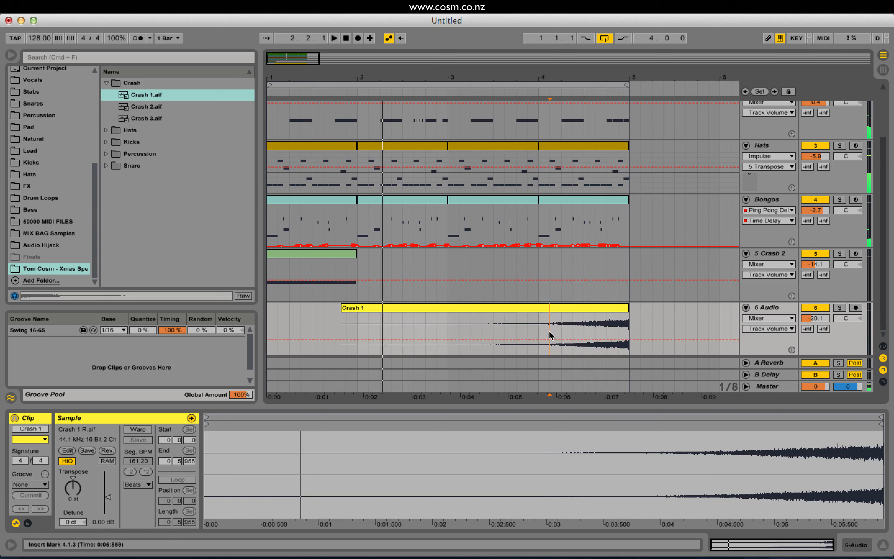
key(space)
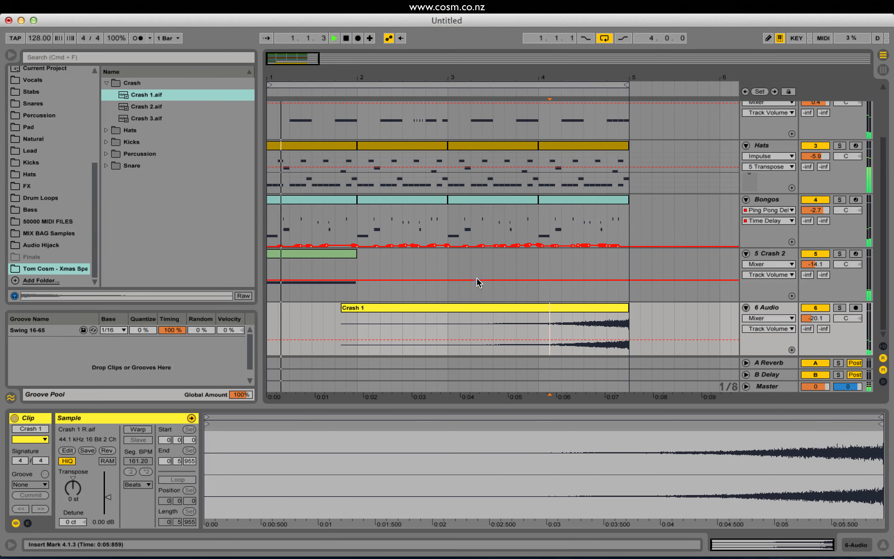
key(space)
Rename the reversed crash audio track to "Suck Ups".
click(770, 308)
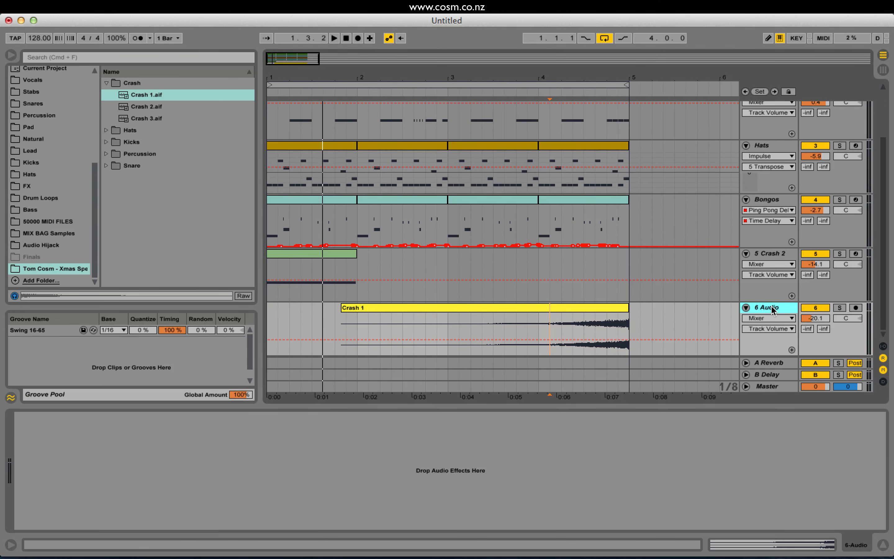
key(super+r)
text(Suck Ups)
key(Return)
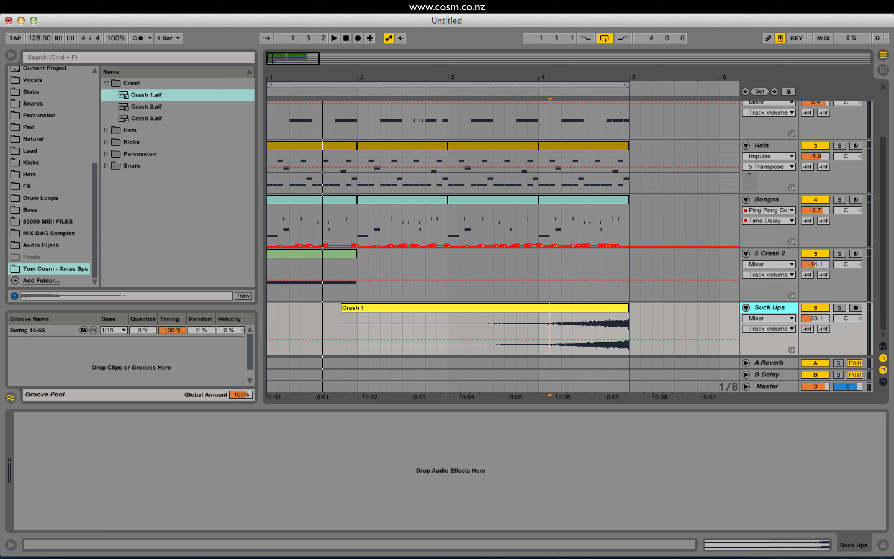
Add a Compressor audio effect to the Suck Ups track.
scroll(56, 170, up, 5)
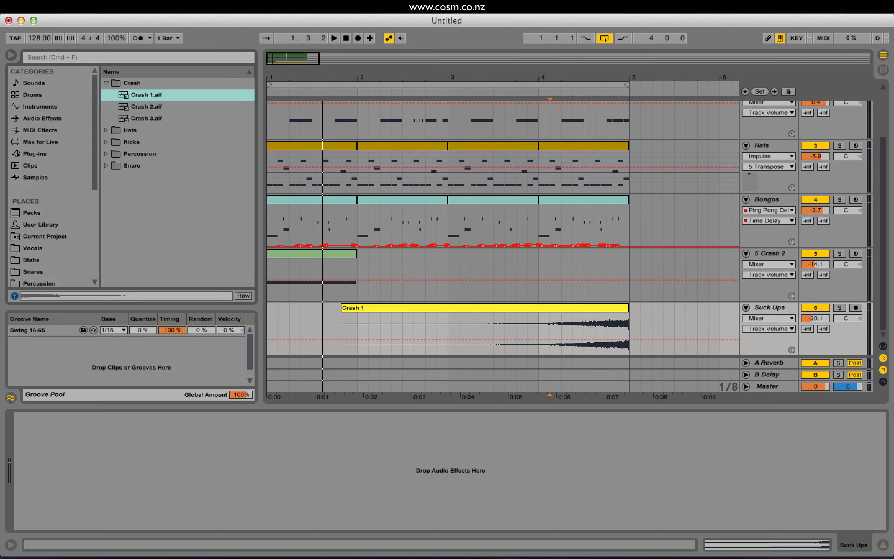
click(52, 118)
scroll(159, 168, up, 3)
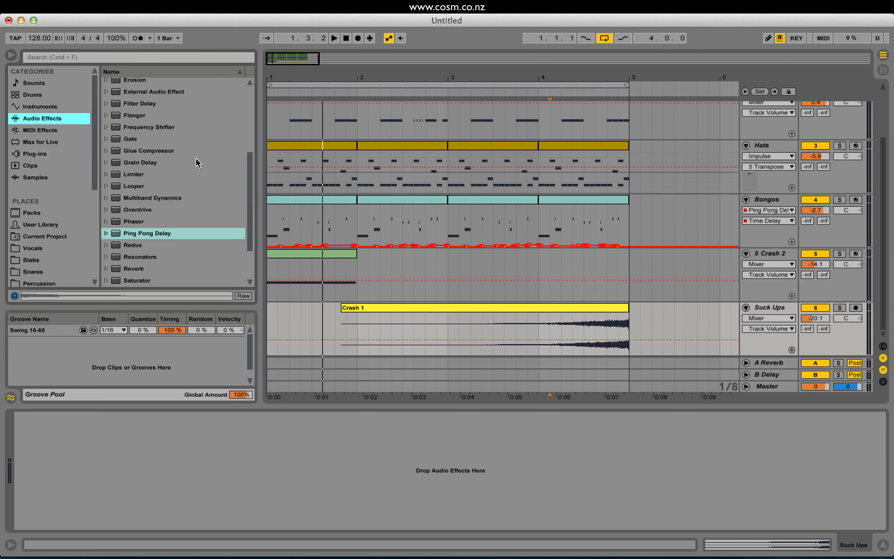
scroll(201, 194, up, 3)
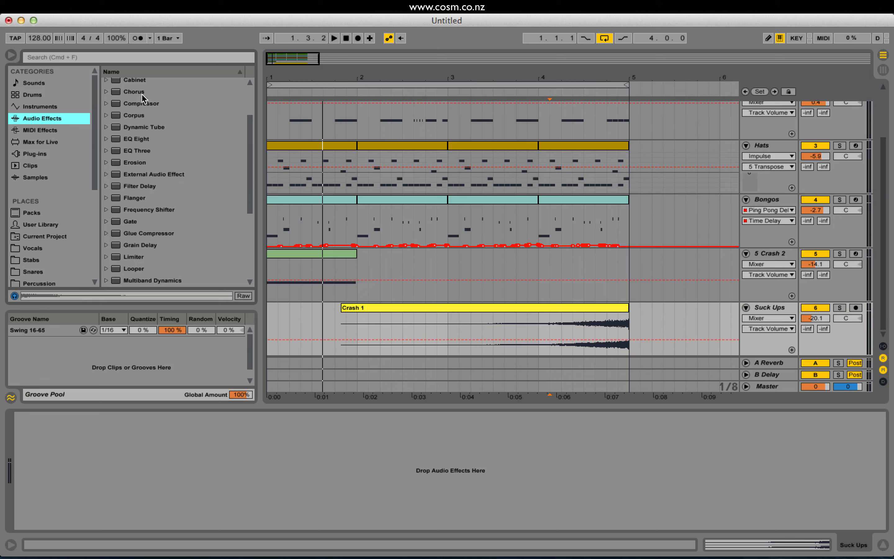
double_click(141, 104)
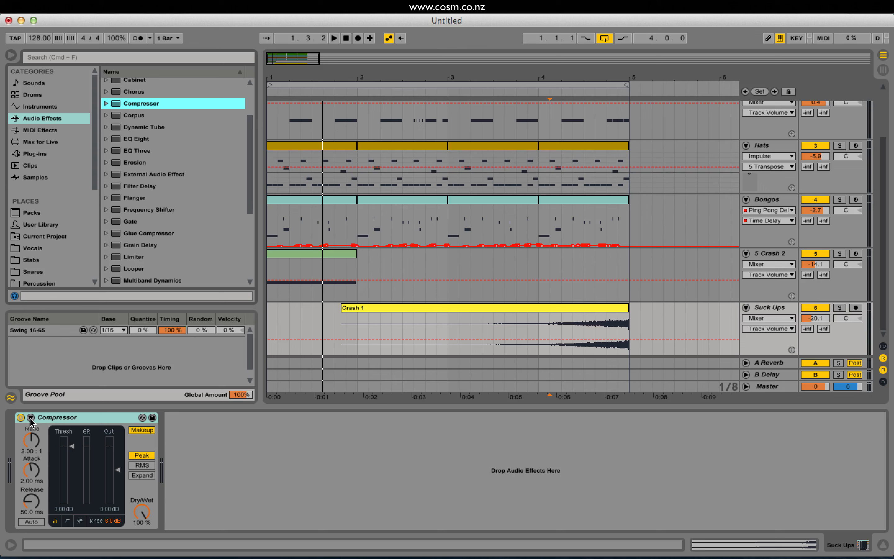
click(40, 419)
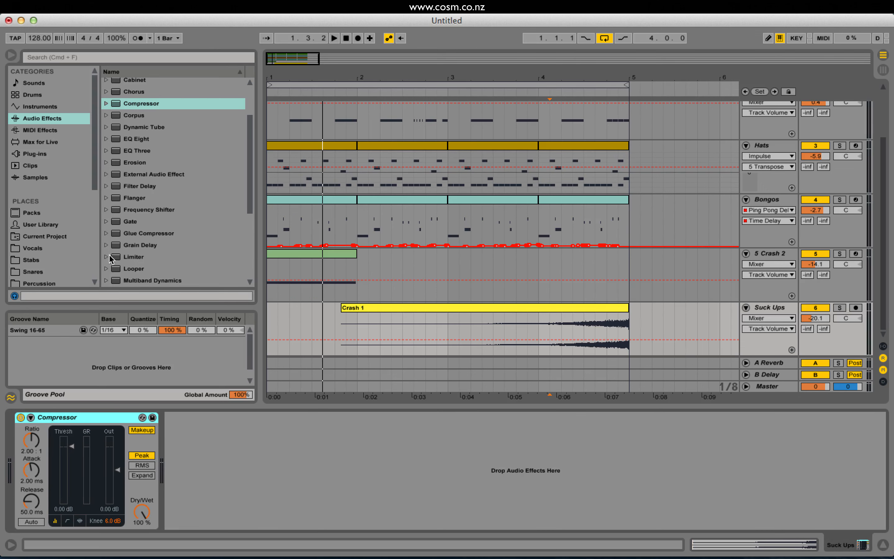
Enable the Compressor's sidechain and set its audio source to 1-Kick 8.
click(31, 418)
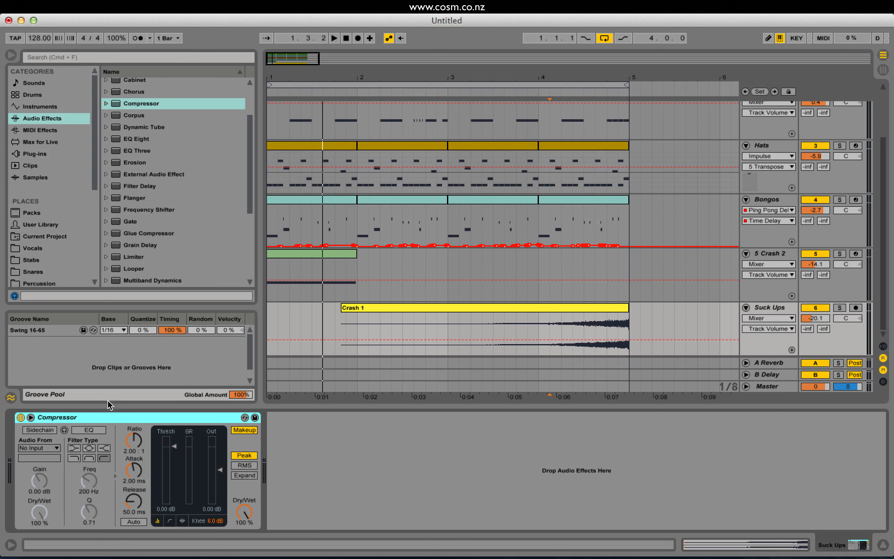
click(40, 429)
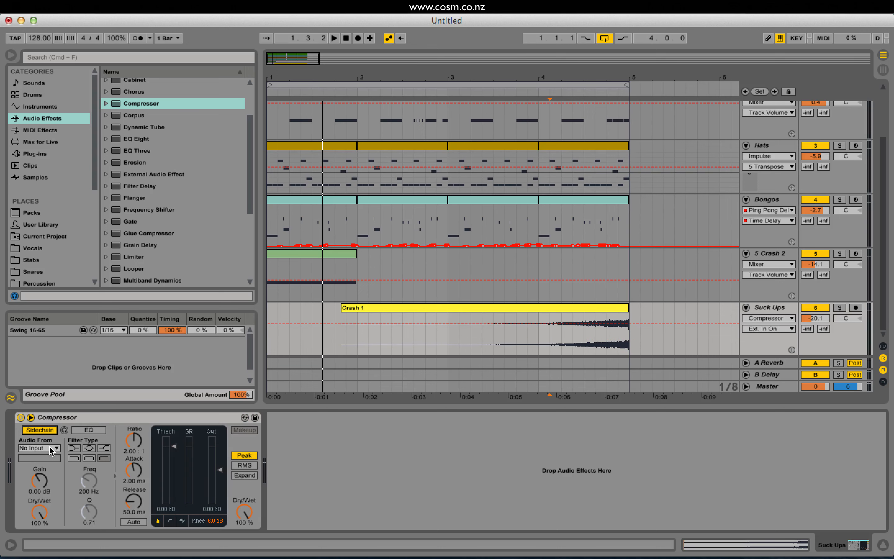
click(51, 448)
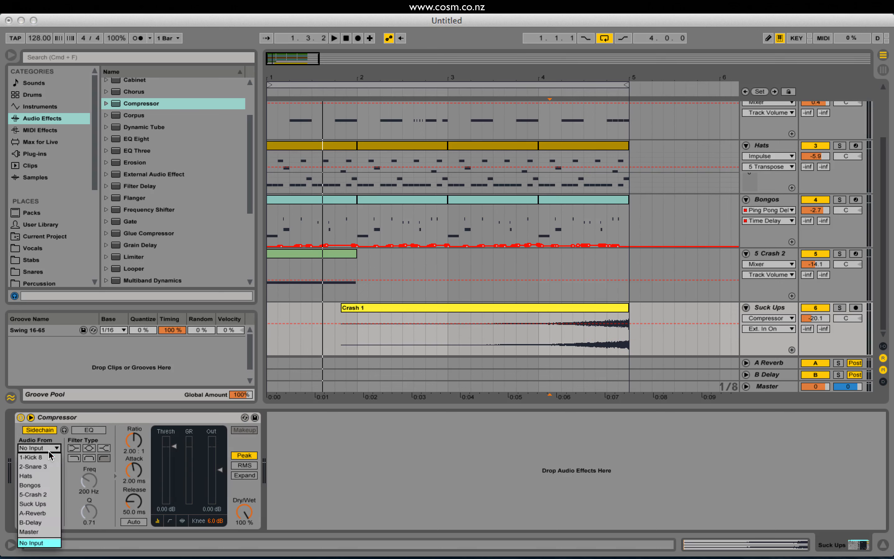
click(49, 458)
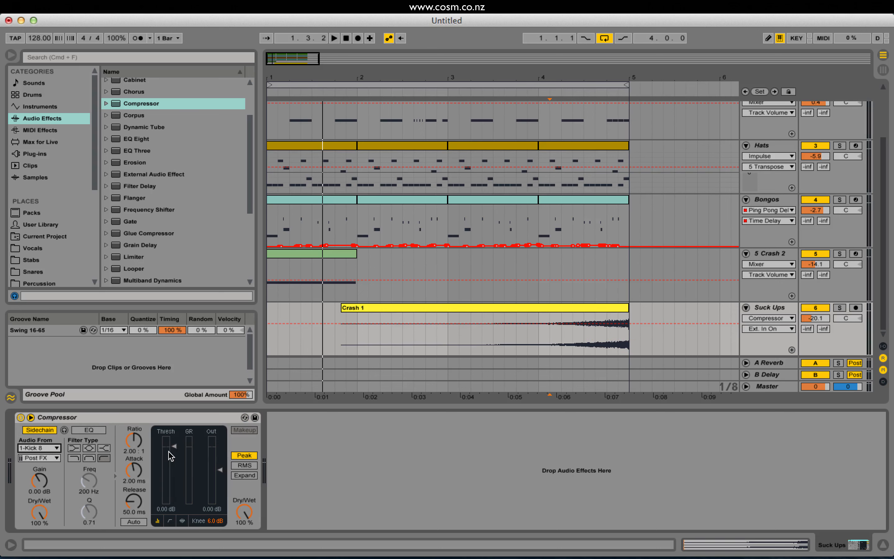
Lower the Compressor's threshold to -38.9 dB while auditioning the reversed crash with the beat.
drag(171, 455, 171, 472)
click(482, 332)
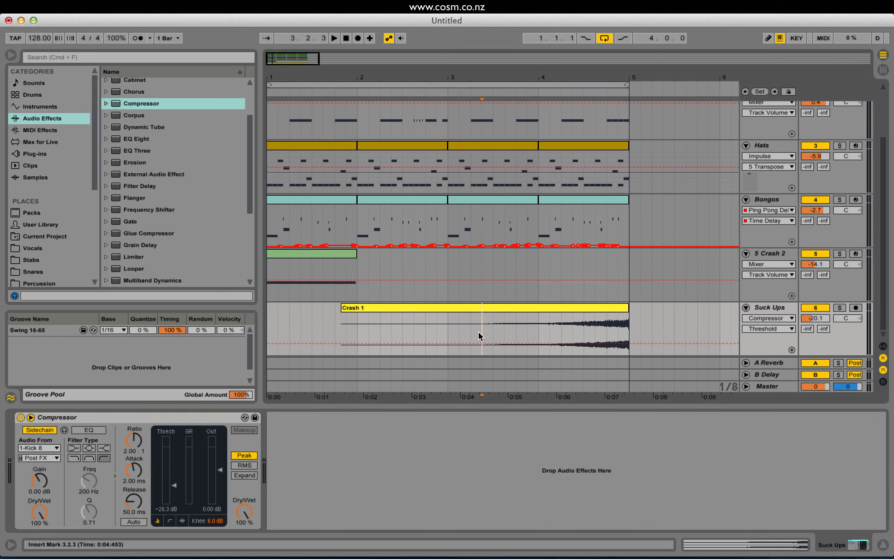
key(space)
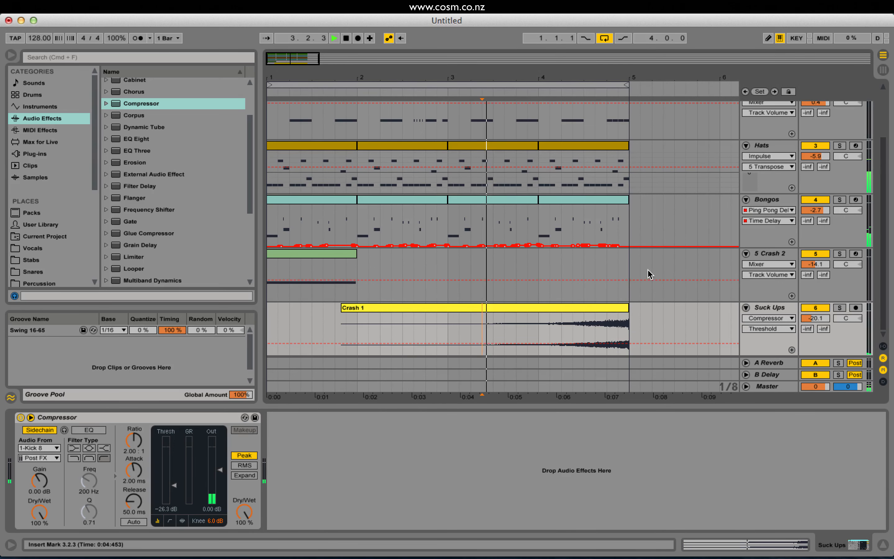
drag(175, 487, 175, 495)
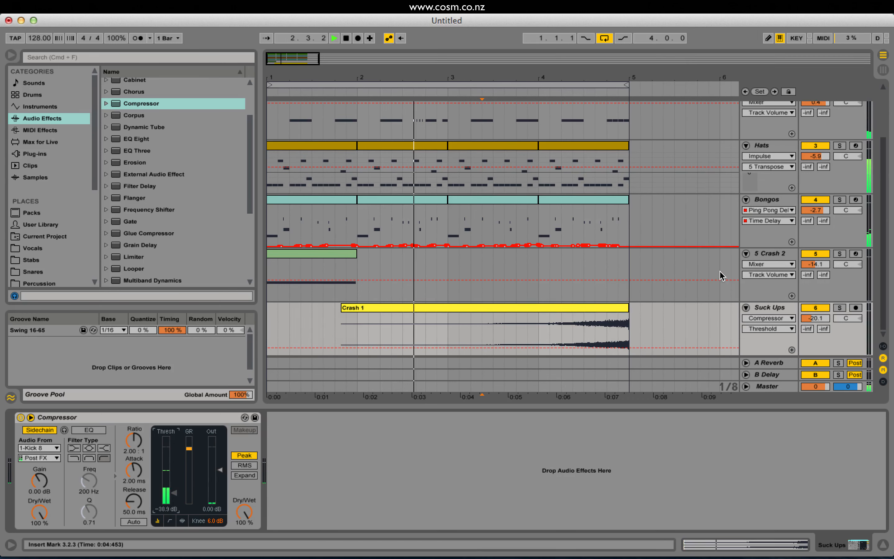
Stop playback and duplicate the Bongos track with its clips, devices and automation.
click(764, 200)
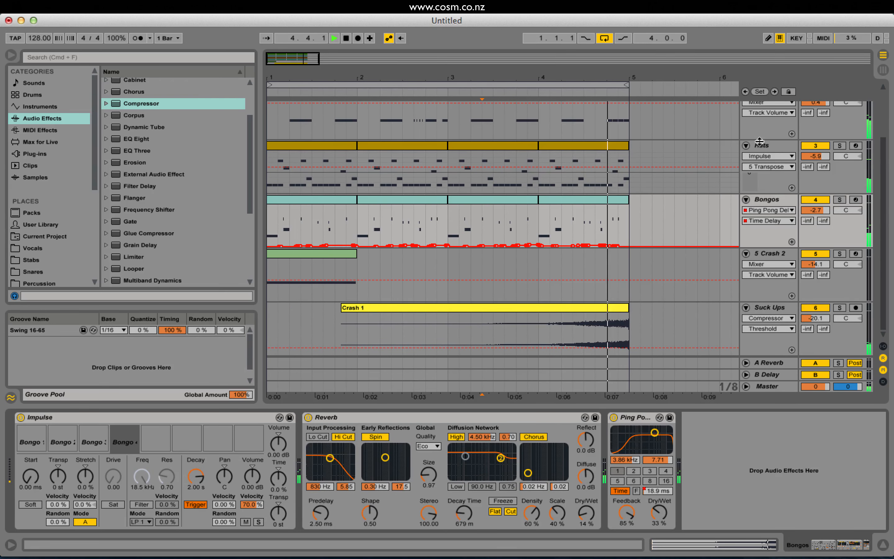
key(space)
click(765, 202)
click(169, 414)
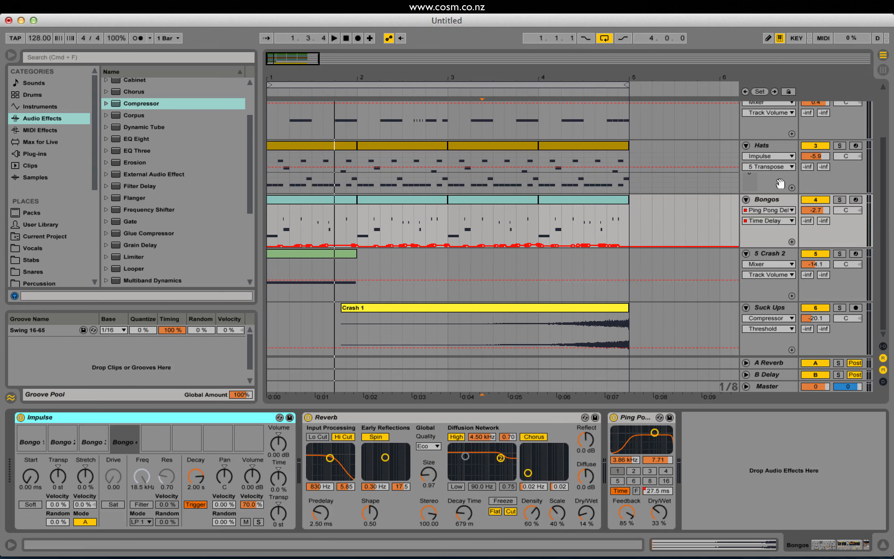
click(776, 201)
key(super+d)
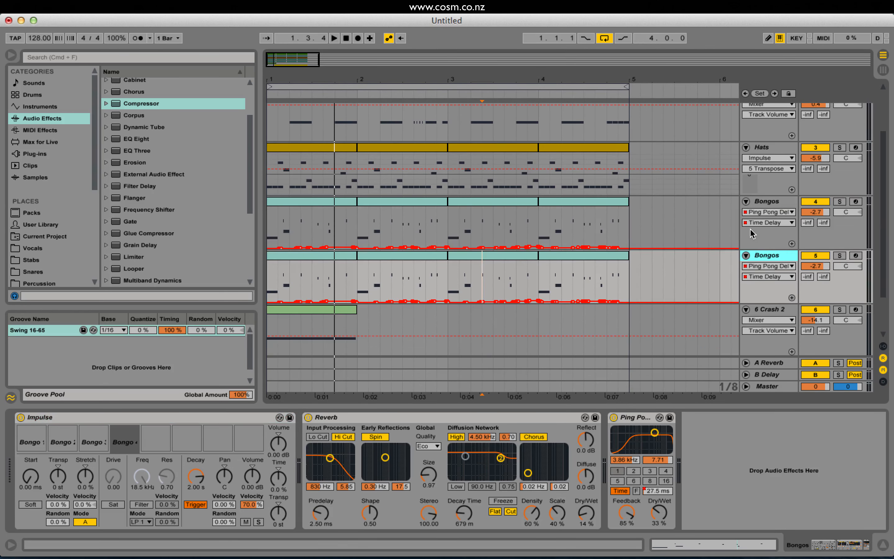
Remove the Reverb and Ping Pong Delay effects from the duplicated Bongos track.
scroll(685, 263, down, 2)
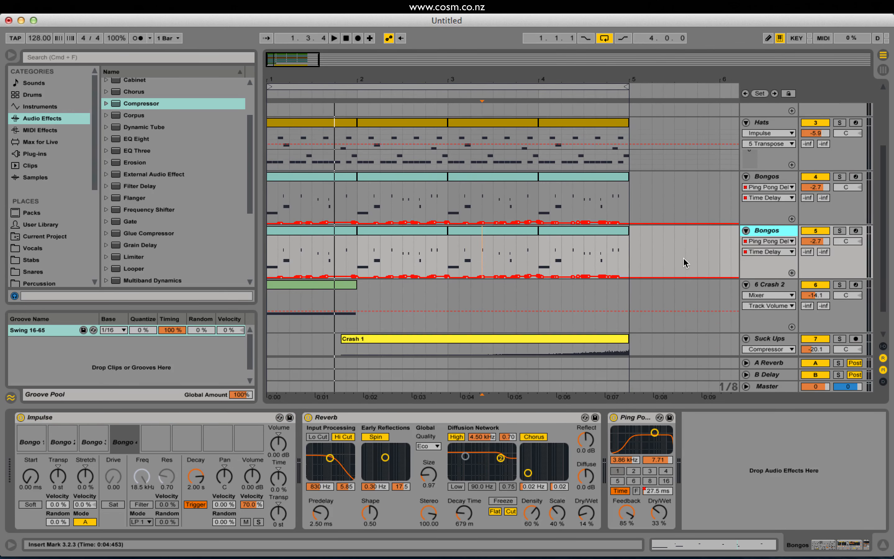
click(775, 182)
click(764, 232)
click(634, 416)
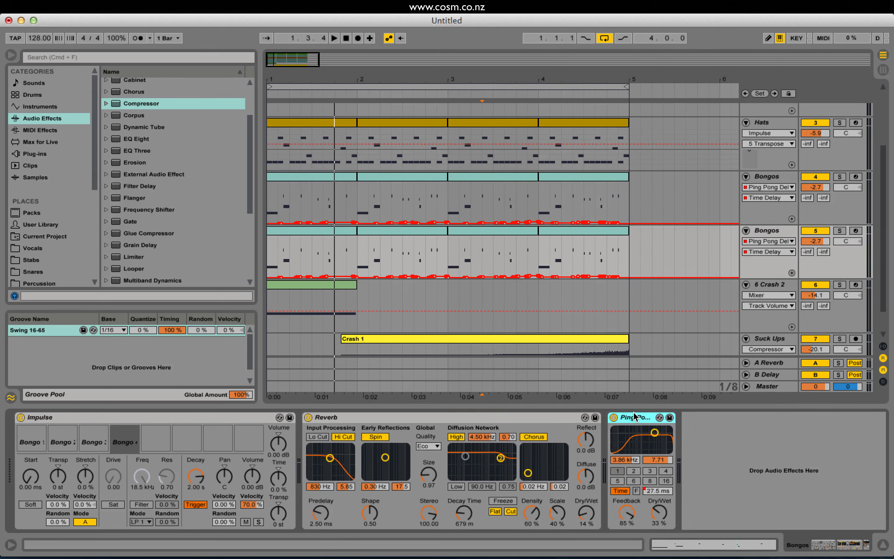
key(Delete)
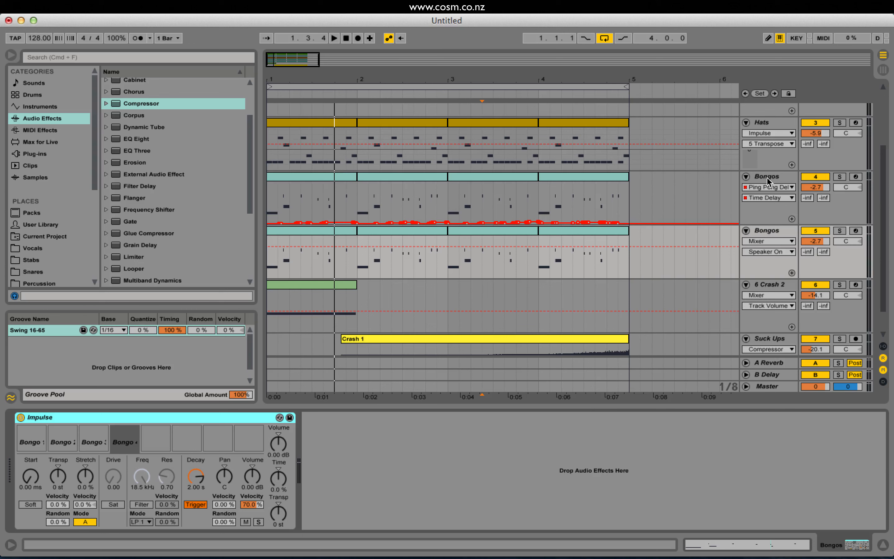
Delete all four bars of clips from the duplicated Bongos track.
click(767, 181)
click(766, 229)
drag(640, 238, 174, 267)
key(Delete)
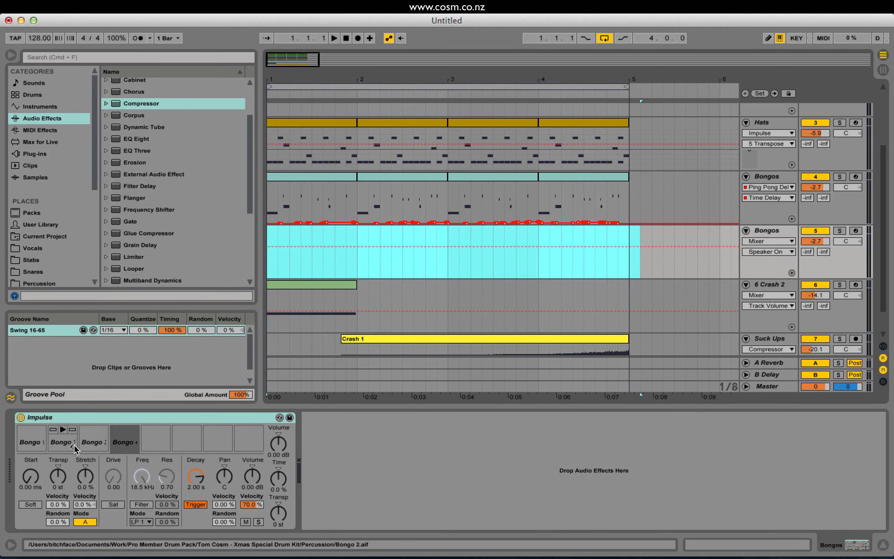
Audition the Impulse's bongo samples and arm the duplicated Bongos track for recording.
click(31, 429)
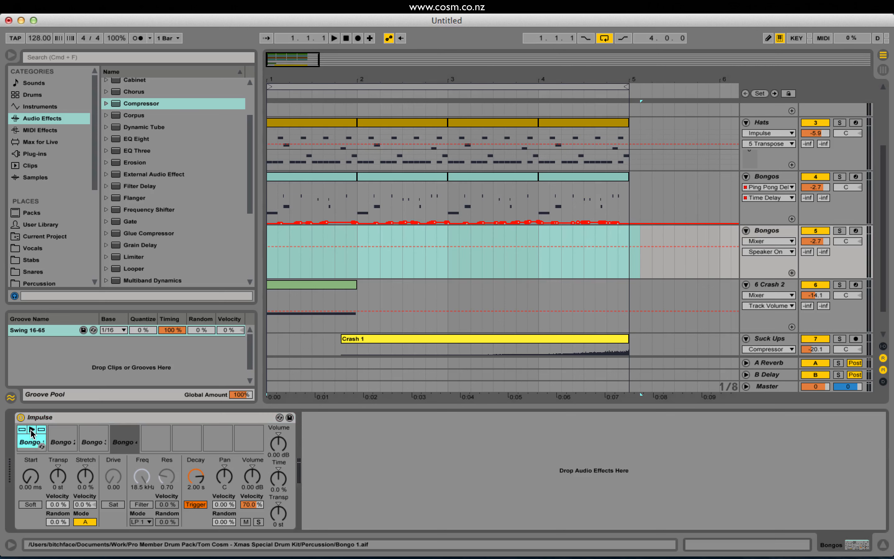
click(95, 430)
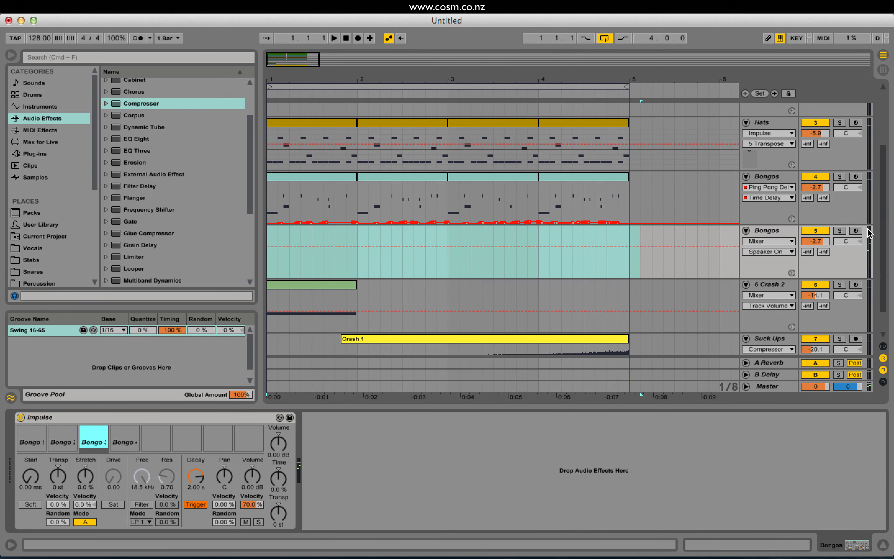
click(856, 231)
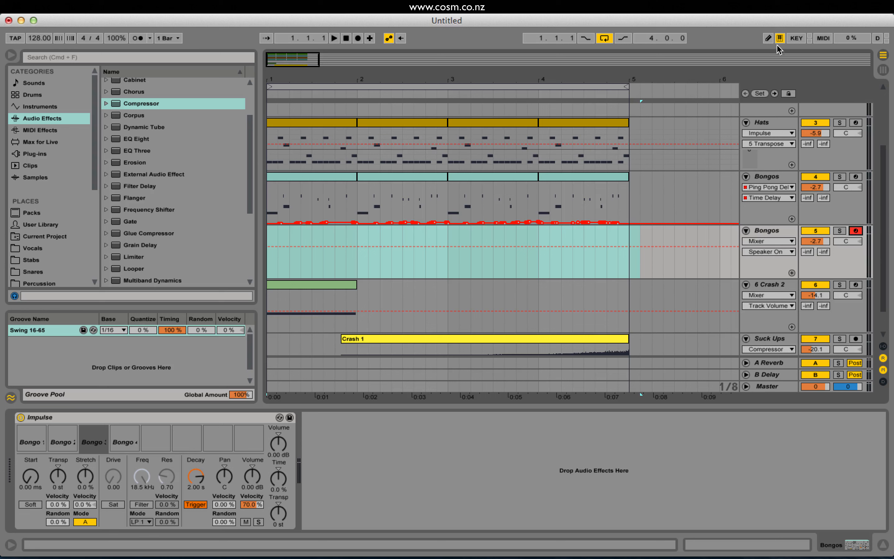
Play the bongo samples live and lower the duplicated Bongos track's volume to -11.2 dB.
key(a)
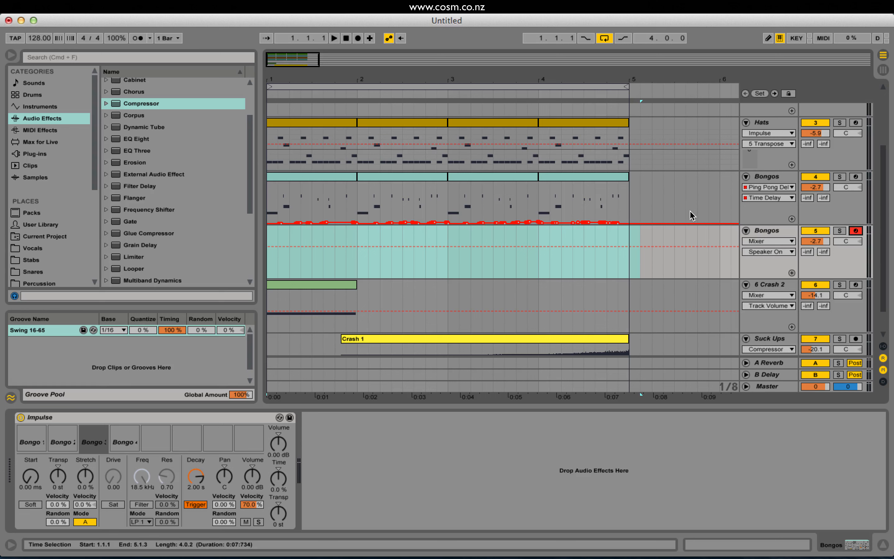
key(a)
key(s)
key(d)
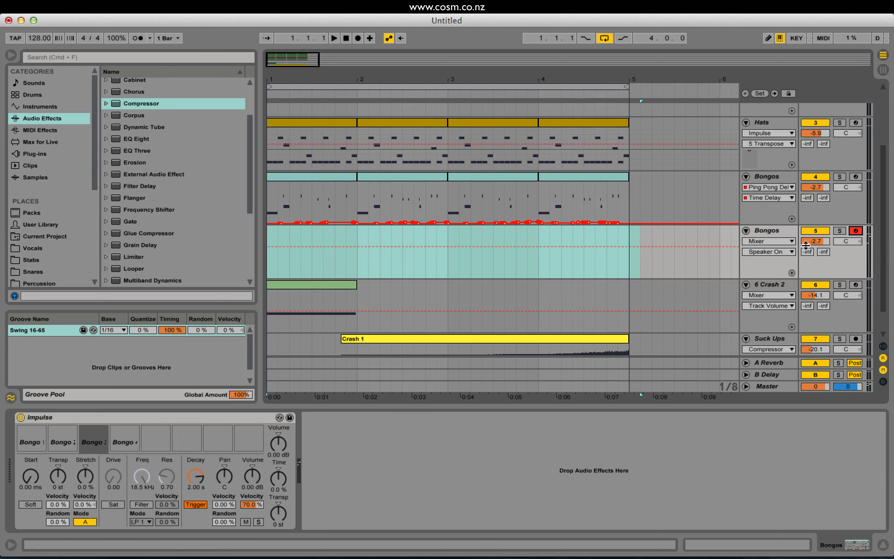
drag(818, 243, 818, 259)
key(d)
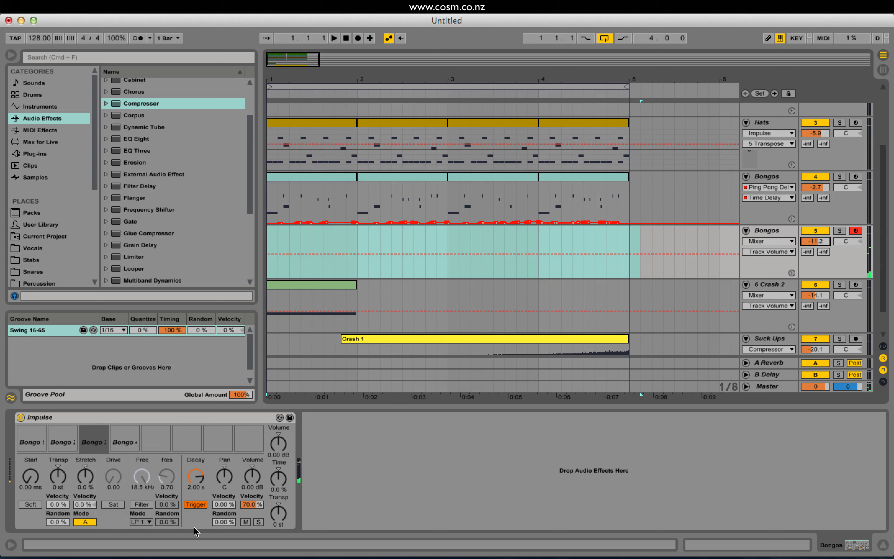
Enable the filter on the third bongo slot and raise its resonance to 1.73.
click(142, 504)
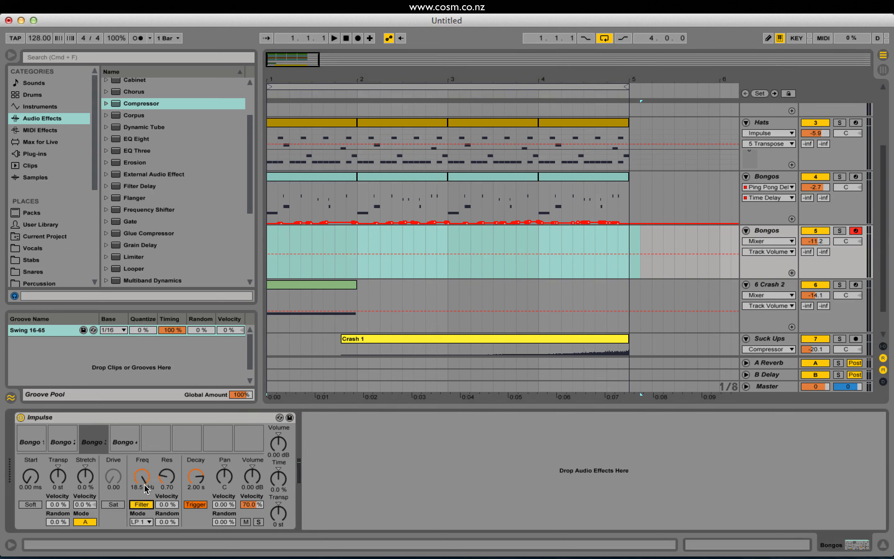
drag(144, 483, 172, 452)
click(142, 522)
click(143, 456)
key(d)
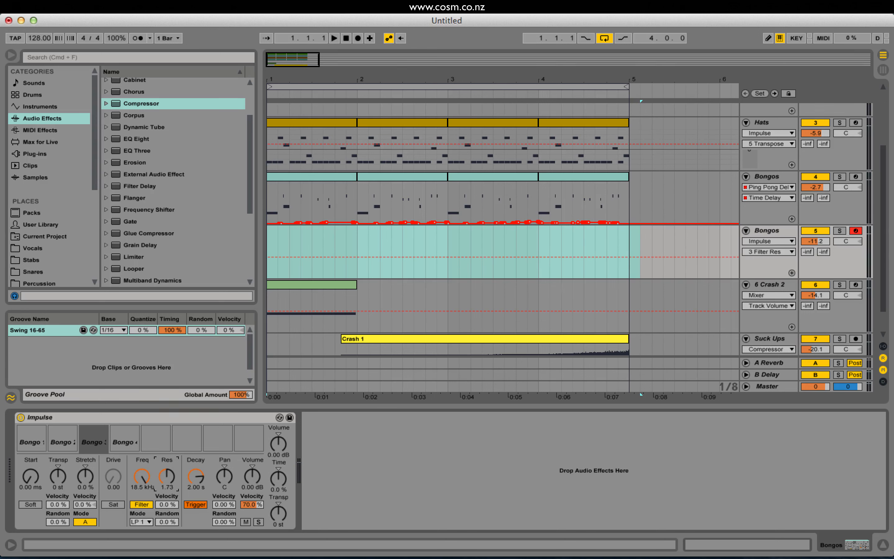
Set the third bongo's filter to 471 Hz, resonance 3.88 and velocity modulation 100 % while playing the sample.
drag(172, 475, 142, 473)
key(d)
key(d)
key(d)
key(d)
key(d)
key(d)
key(d)
key(d)
key(d)
drag(166, 502, 166, 473)
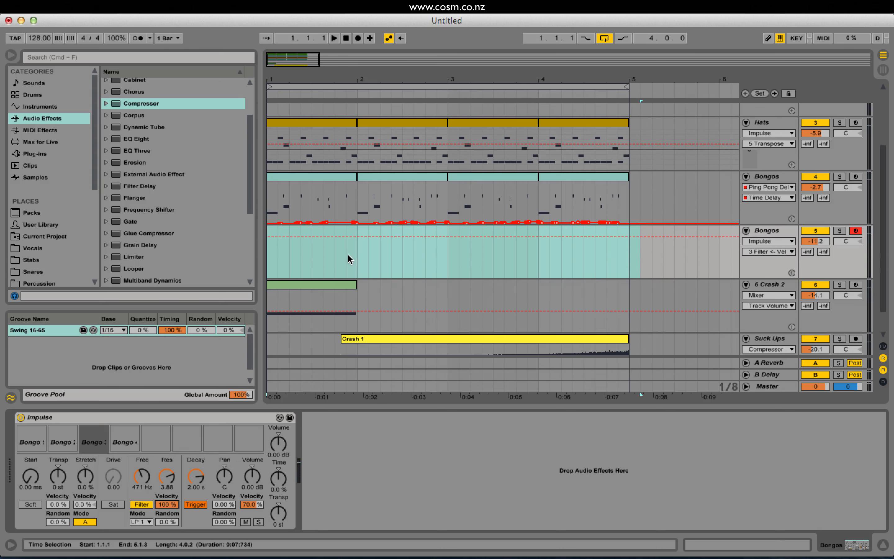
Insert an empty one-bar MIDI clip at bar 1 of the duplicated Bongos track and set the third bongo's filter to 425 Hz.
drag(357, 256, 277, 255)
click(270, 254)
drag(358, 256, 260, 252)
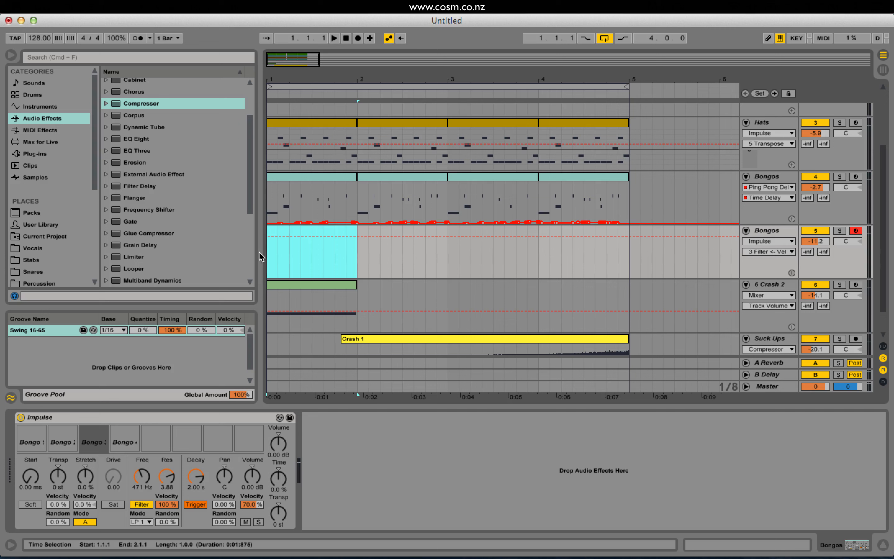
key(super+shift+m)
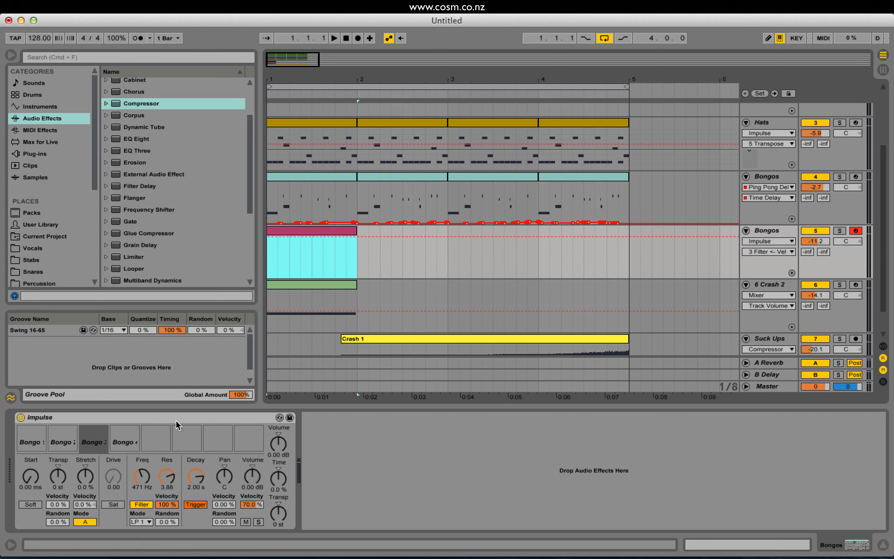
drag(142, 475, 142, 477)
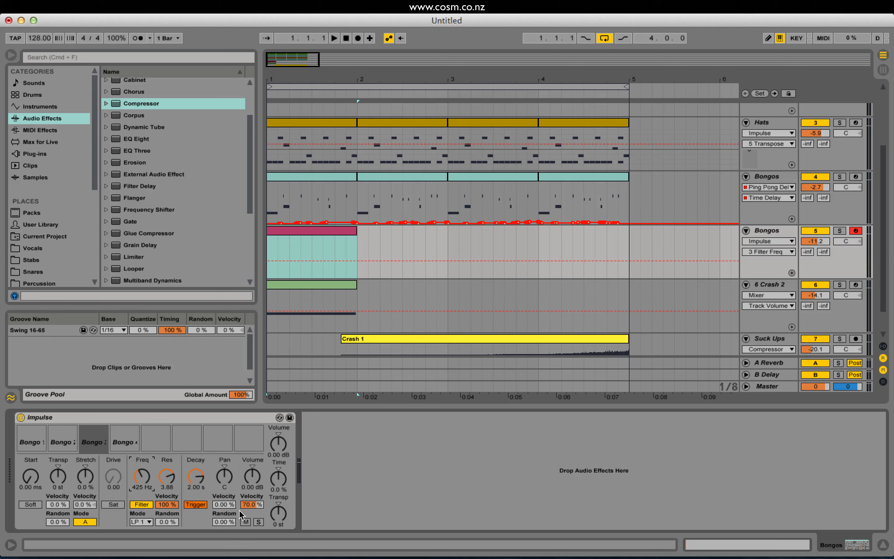
Open the new clip and draw a Bongo 1 note from 1.1.1 to 1.1.3.
double_click(315, 232)
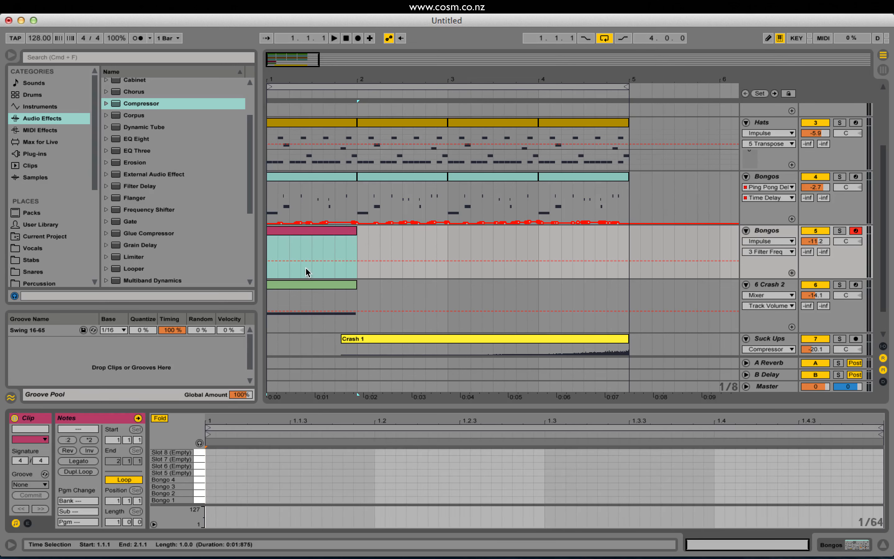
click(217, 502)
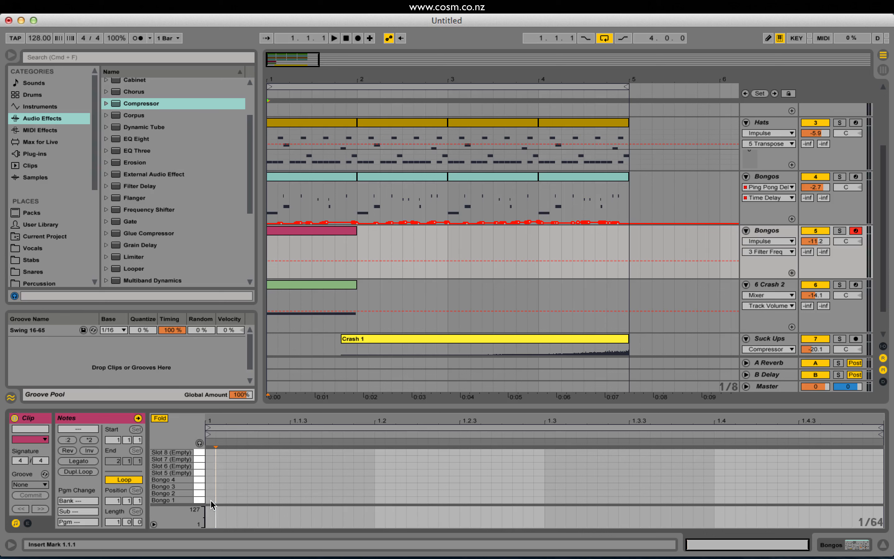
drag(231, 501, 299, 499)
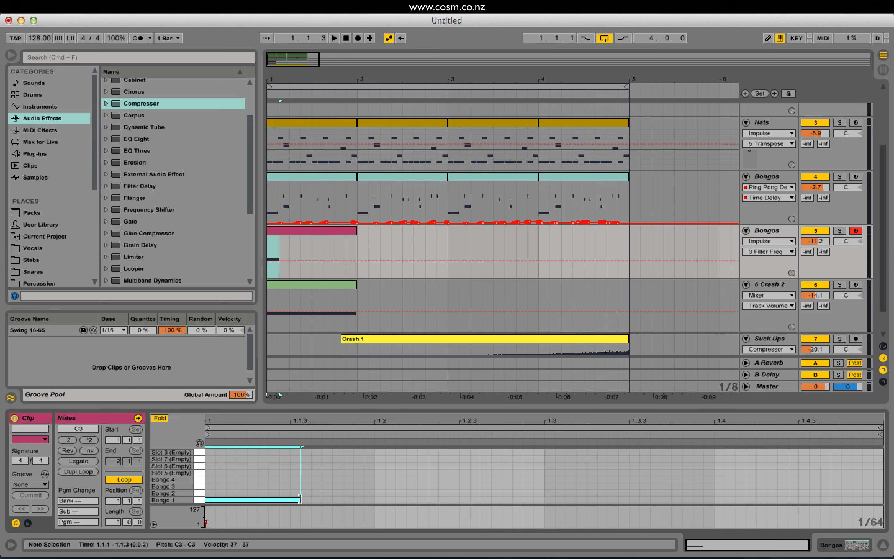
Solo the duplicated Bongos track during playback and enable note preview in the clip.
key(space)
click(838, 231)
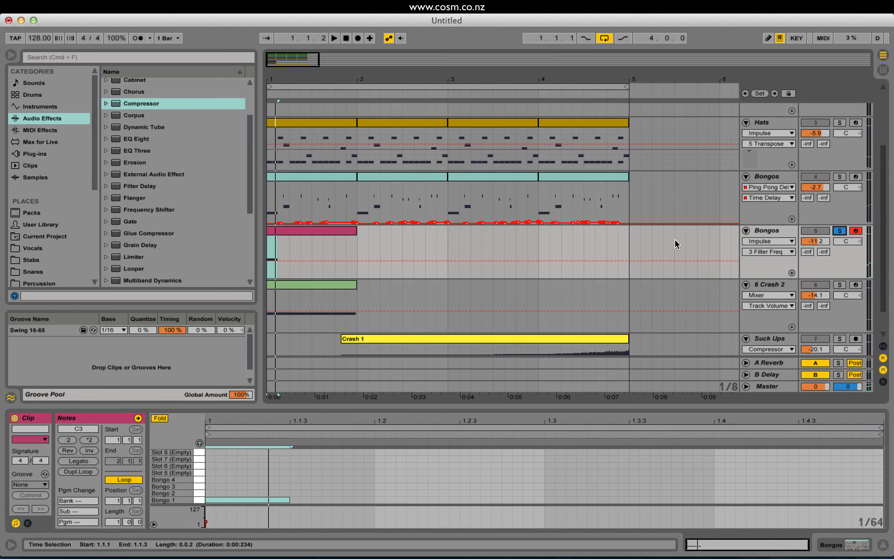
click(199, 443)
Move the drawn note to the Bongo 3 row and set its velocity to 44.
click(232, 499)
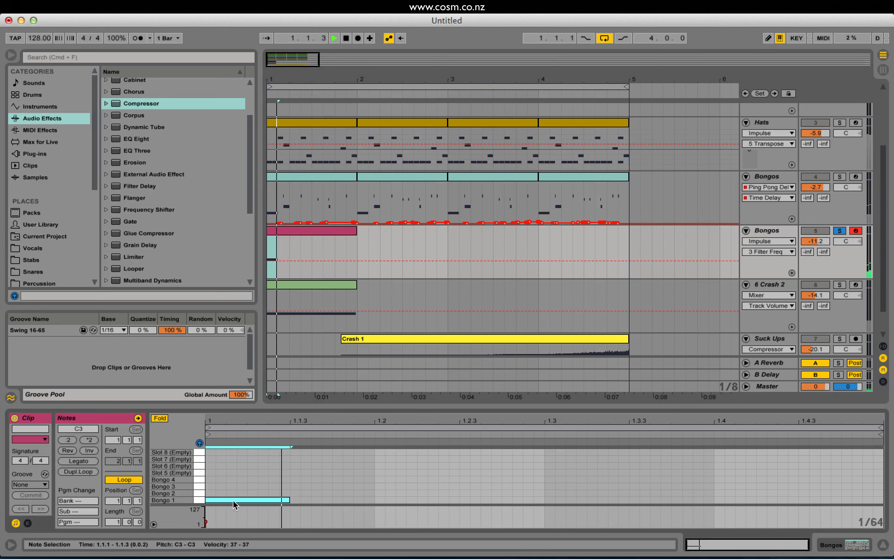
drag(216, 500, 214, 487)
mouse_move(206, 522)
mouse_down()
mouse_move(207, 511)
mouse_move(207, 519)
mouse_up()
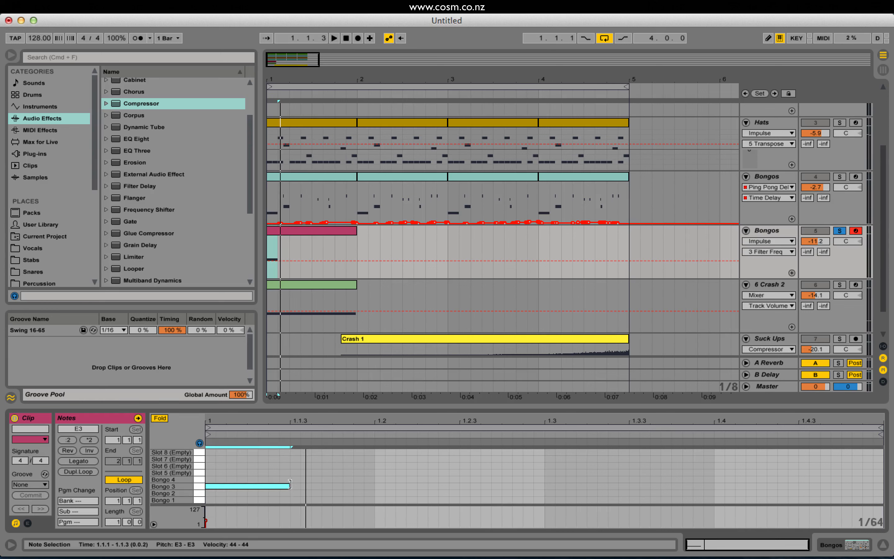
Lengthen the Bongo 3 note to three sixteenths and duplicate it into five back-to-back notes across the bar.
key(super+d)
key(super+d)
key(super+d)
key(super+d)
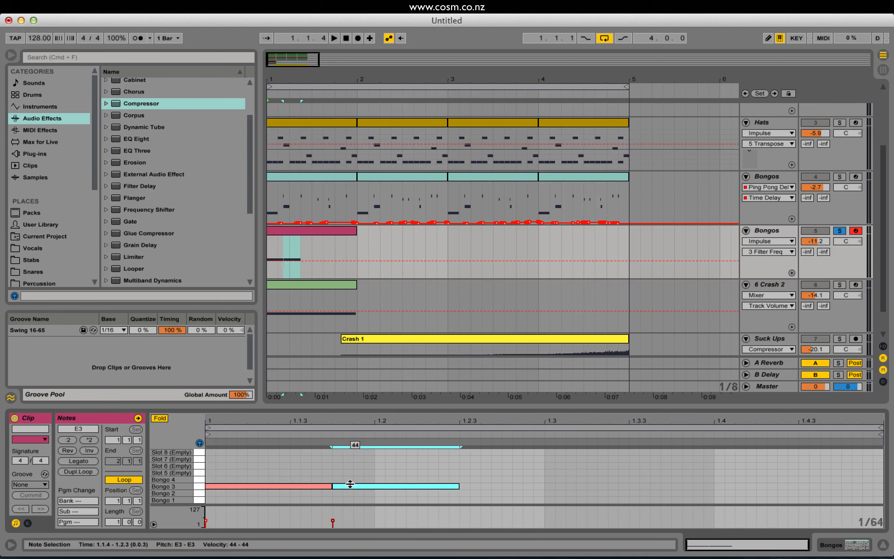
Shorten the arrangement loop to the first bar and play the soloed bongo pattern.
key(space)
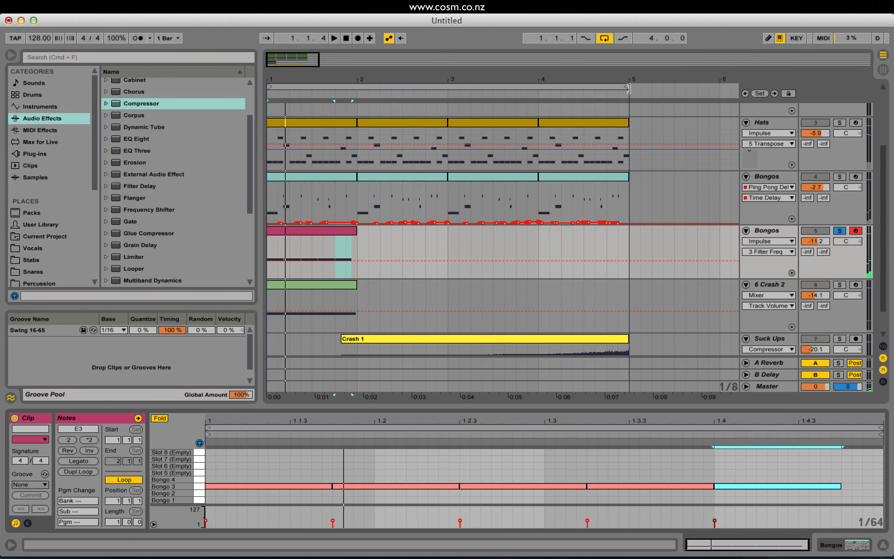
click(540, 88)
key(space)
click(621, 84)
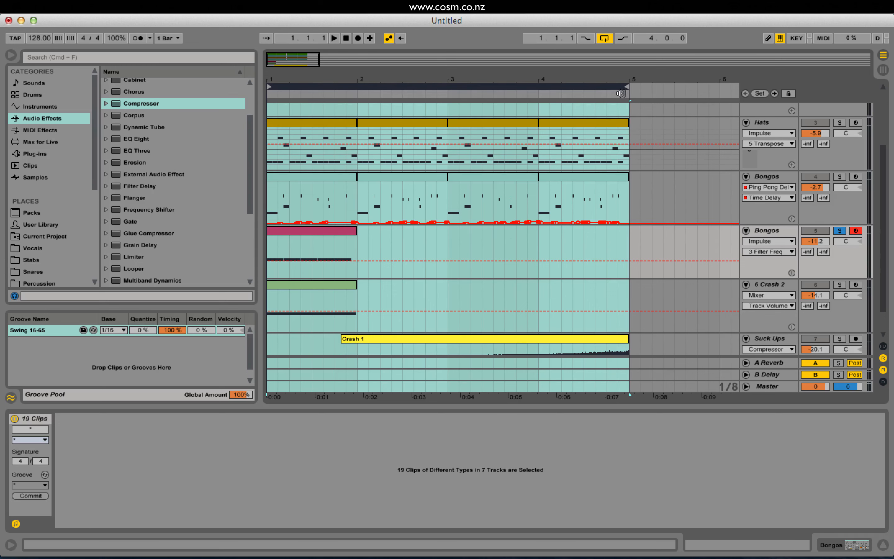
drag(631, 90, 357, 88)
key(space)
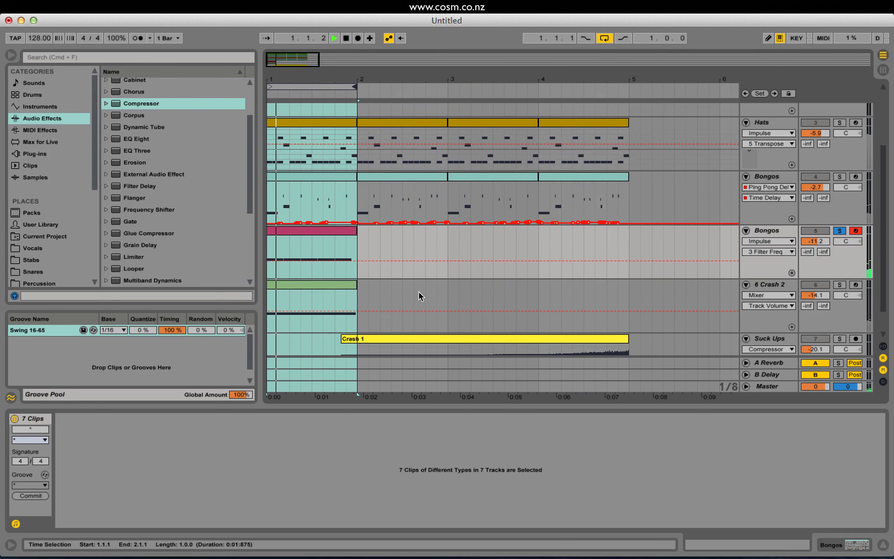
Vary the Bongo 3 note velocities, setting the third to 96, lowering the fourth and setting the fifth to 79, and audition the loop.
click(333, 230)
click(354, 486)
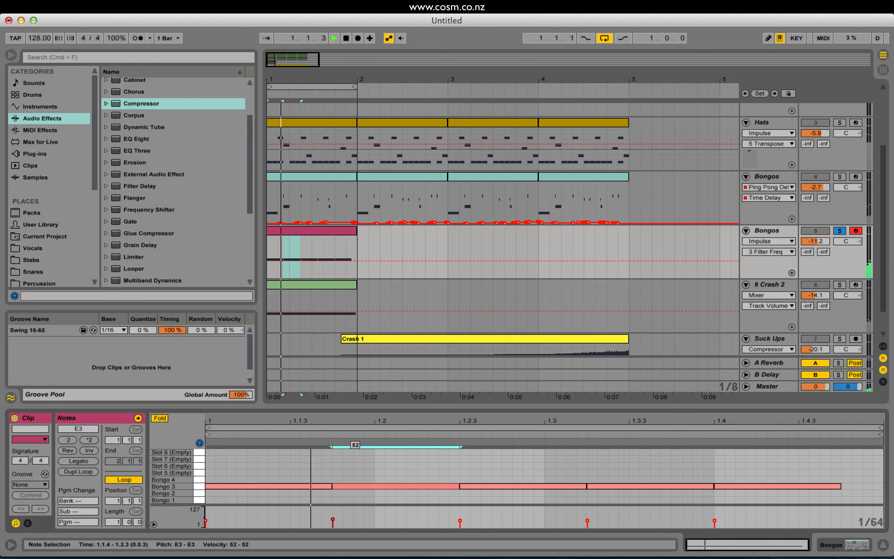
drag(477, 486, 477, 467)
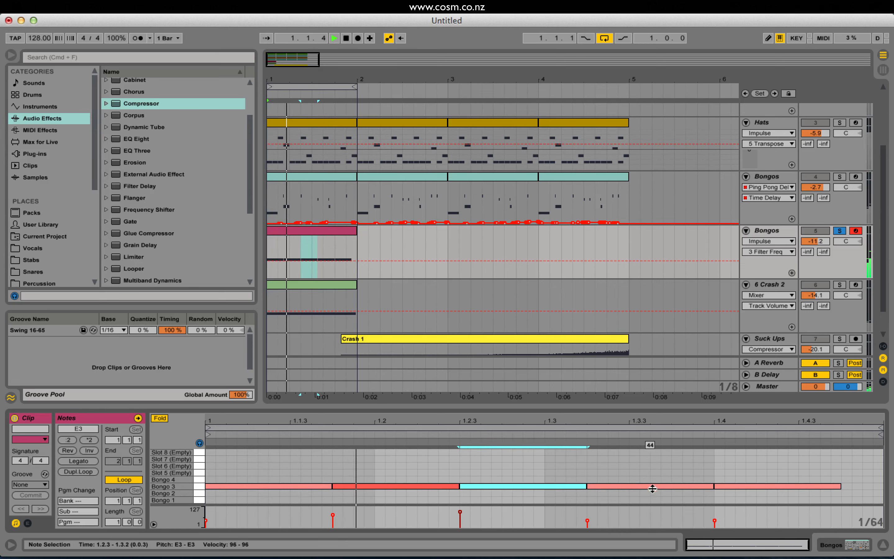
click(629, 487)
drag(628, 486, 628, 493)
drag(755, 487, 755, 471)
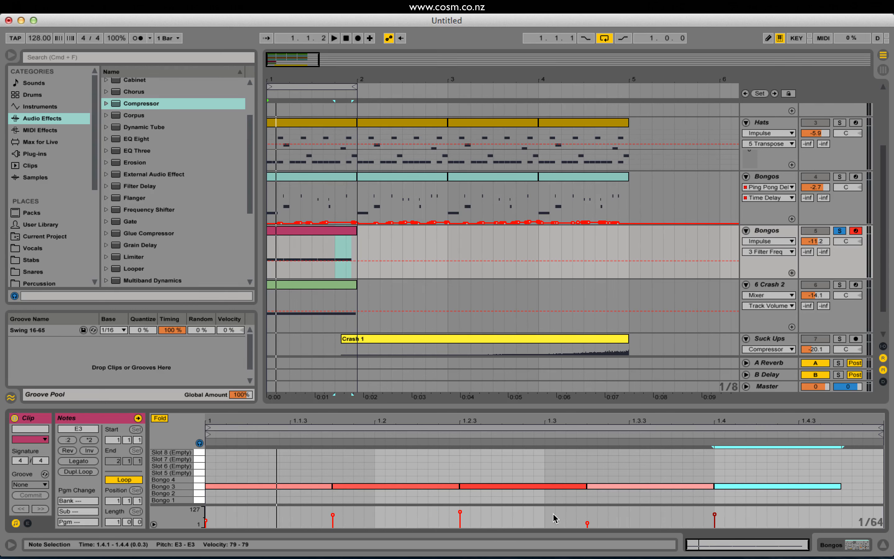
key(space)
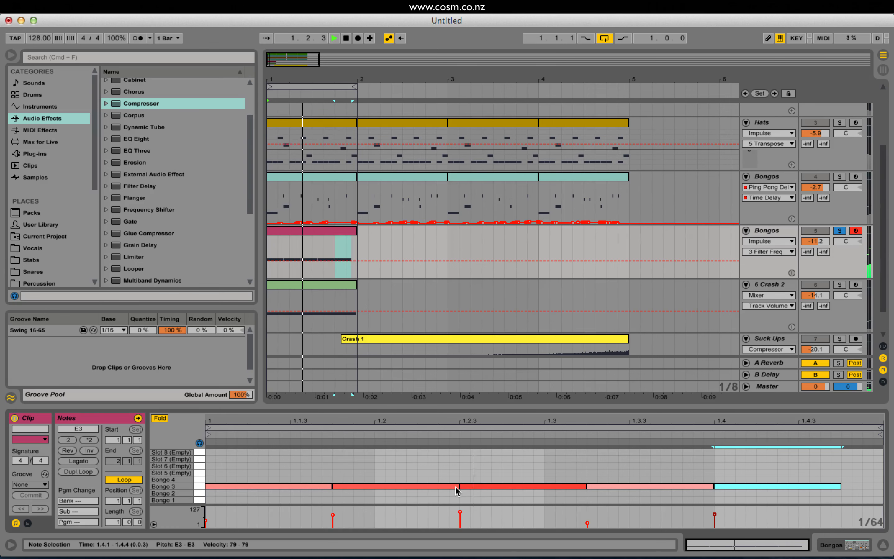
Add a short Bongo 3 note at velocity 45 just before the third hit and delete the stray Bongo 2 note.
double_click(443, 493)
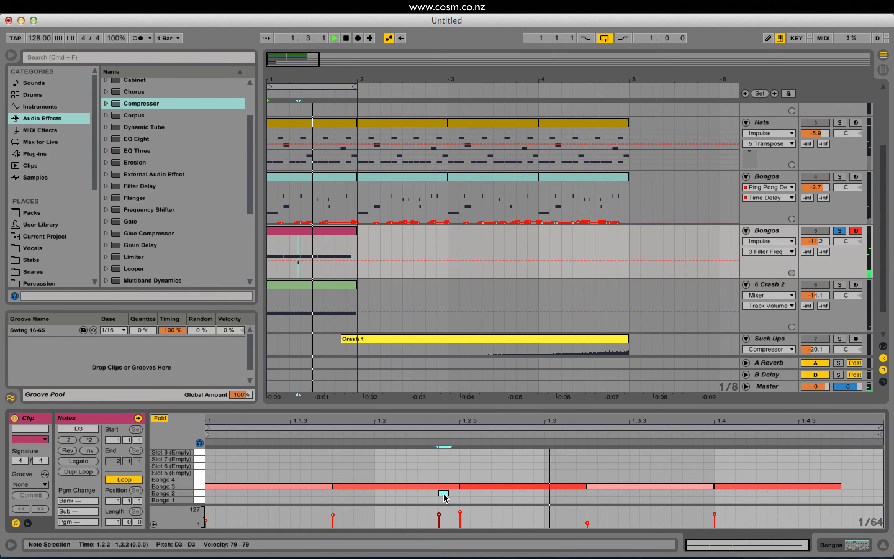
mouse_move(444, 495)
mouse_down()
mouse_move(421, 500)
mouse_move(456, 486)
mouse_move(439, 486)
mouse_up()
double_click(443, 486)
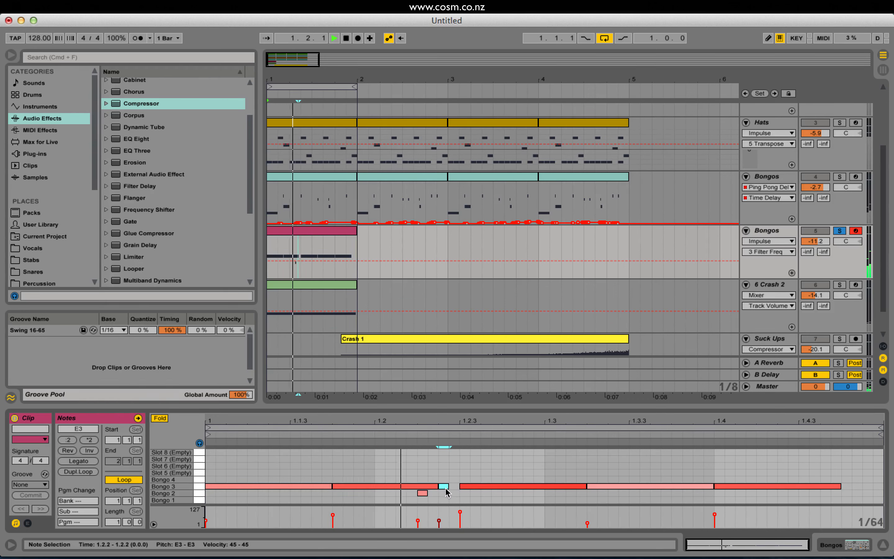
key(Delete)
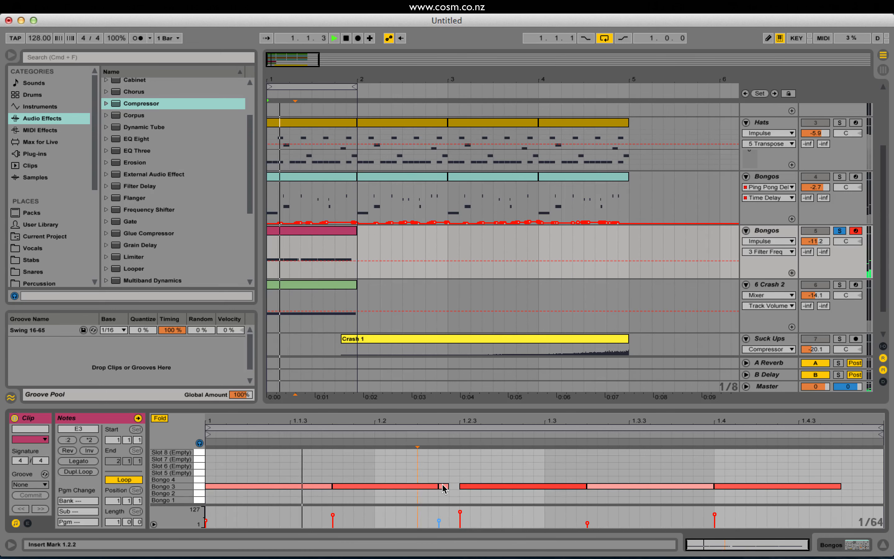
Move the short Bongo 3 note earlier to 1.2.2 and restart playback to audition it.
drag(444, 486, 434, 487)
key(space)
key(space)
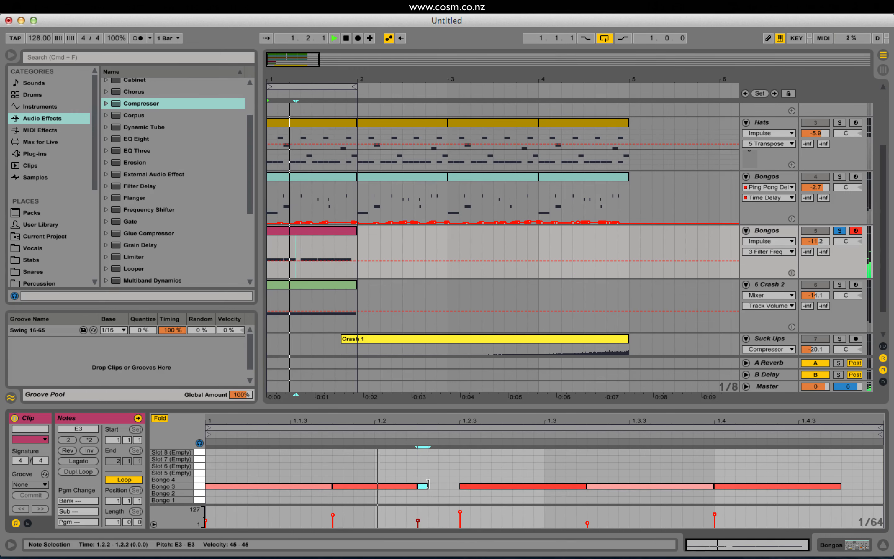
Add two short Bongo 3 notes at 1.3.1 and 1.3.3 in the second bongo clip, the first at velocity 45.
mouse_move(585, 487)
mouse_down()
mouse_move(543, 490)
mouse_move(587, 487)
mouse_up()
double_click(548, 487)
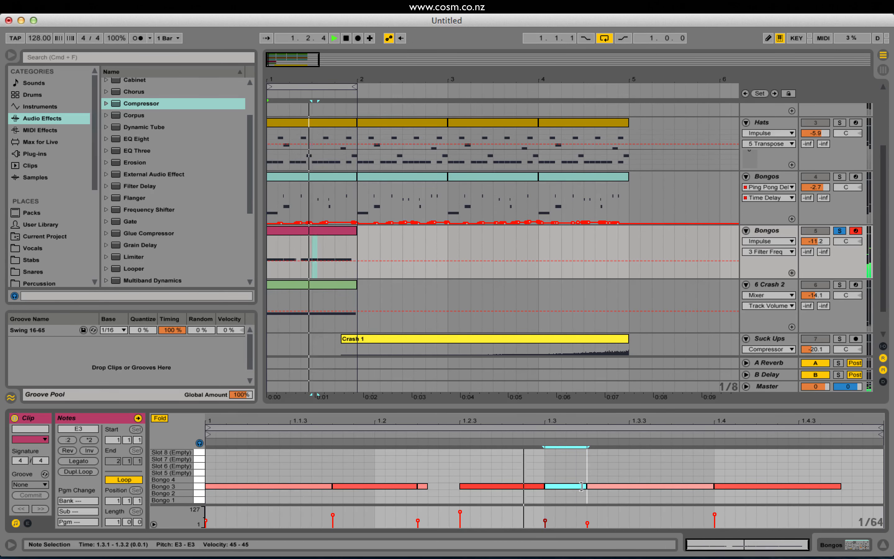
drag(715, 484, 648, 485)
double_click(637, 487)
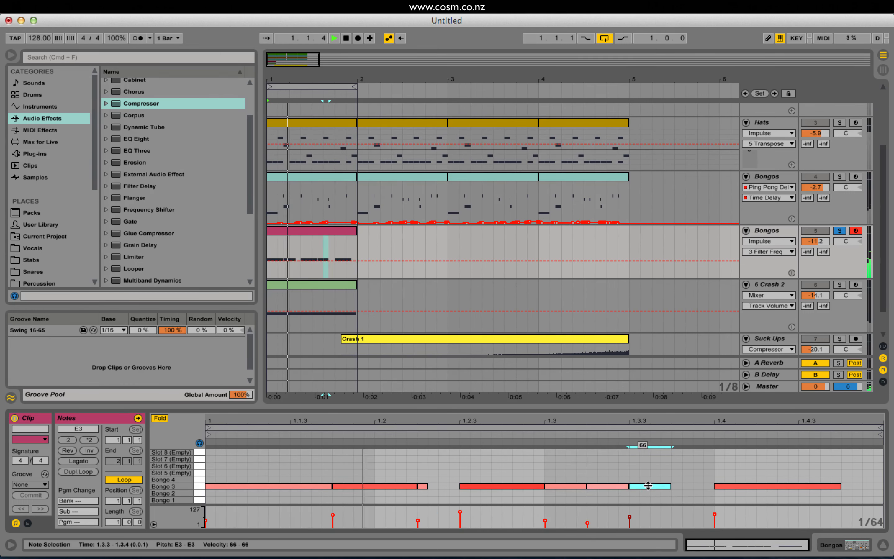
Set Bongo 3's filter resonance to 7.36 and transposition to -24 st in the second Bongos track's Impulse, and unsolo the track.
click(768, 233)
double_click(767, 234)
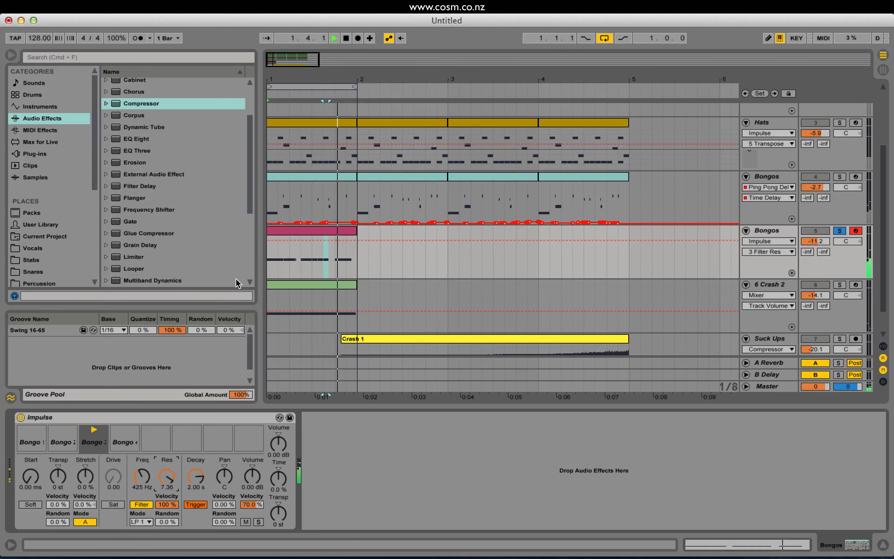
mouse_move(249, 180)
mouse_down()
mouse_move(249, 195)
mouse_move(253, 172)
mouse_up()
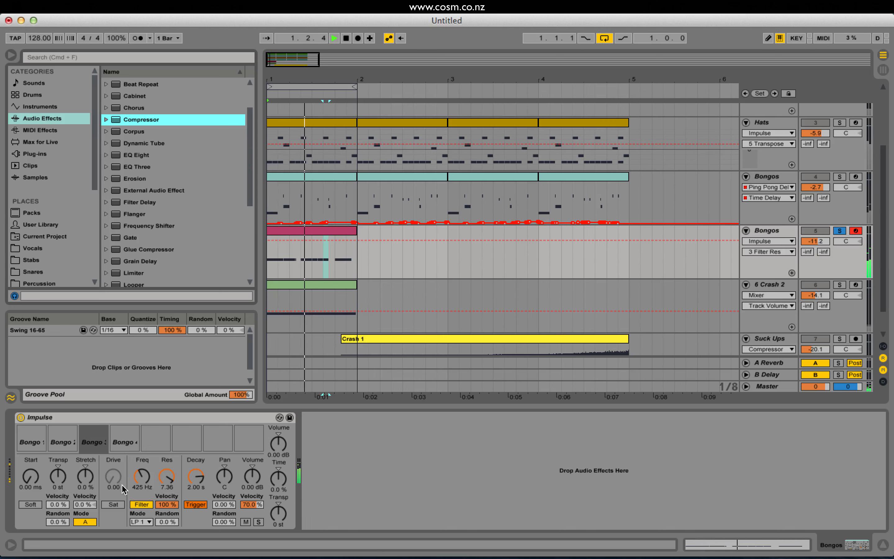
click(54, 477)
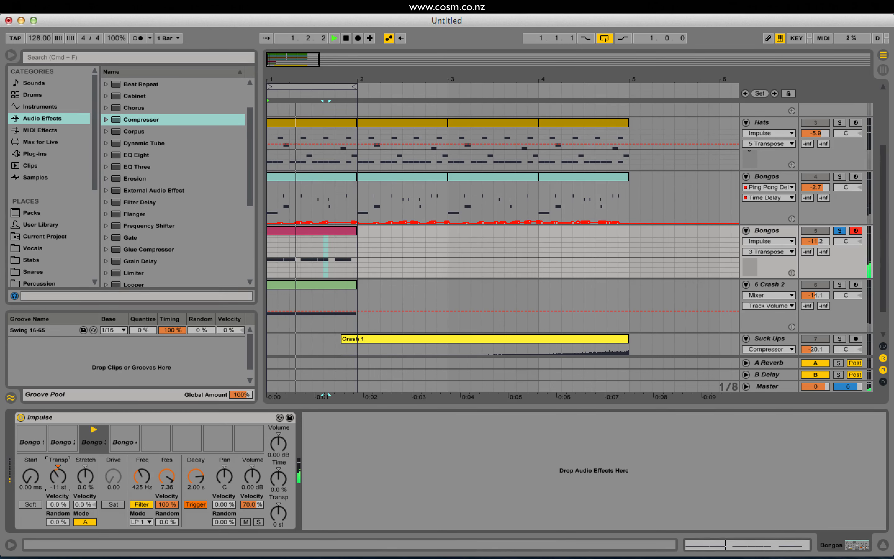
drag(58, 477, 58, 488)
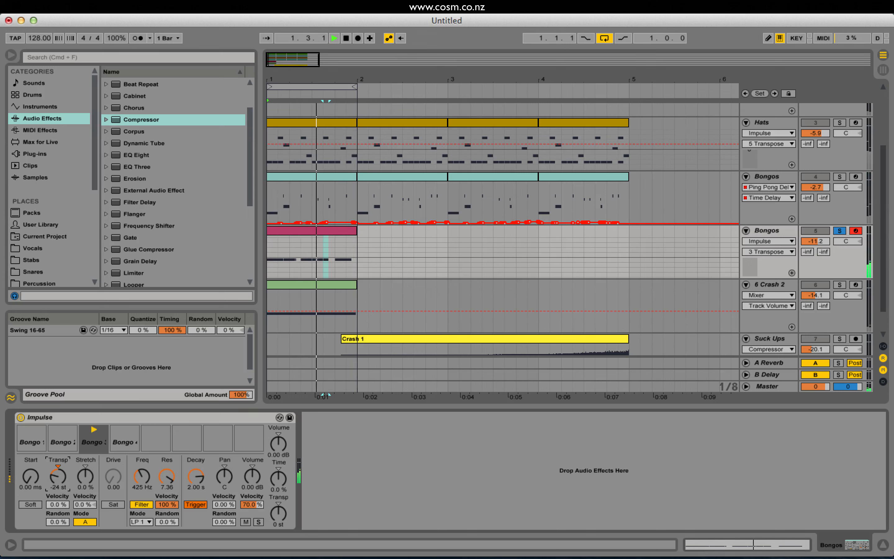
click(839, 231)
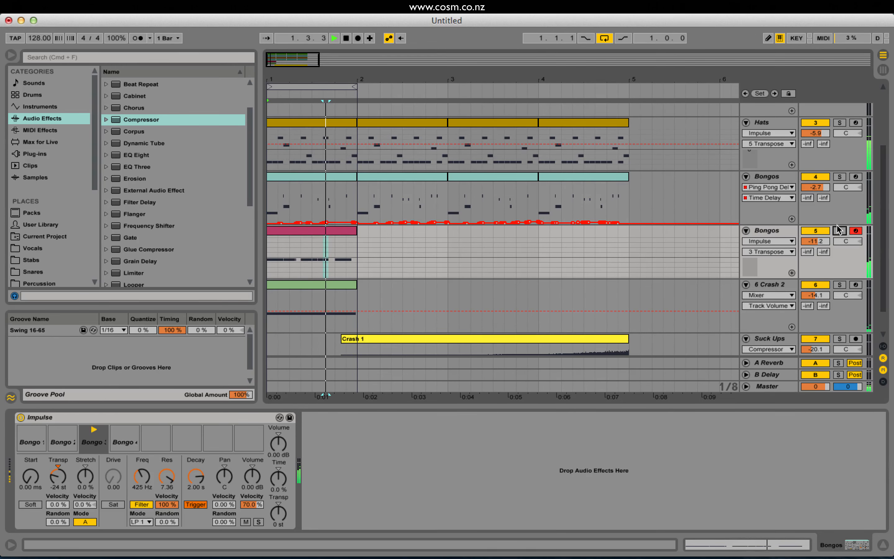
Lower the first Bongos track's volume to -9.2 dB and set its Ping Pong Delay Dry/Wet to 10%.
drag(815, 187, 815, 199)
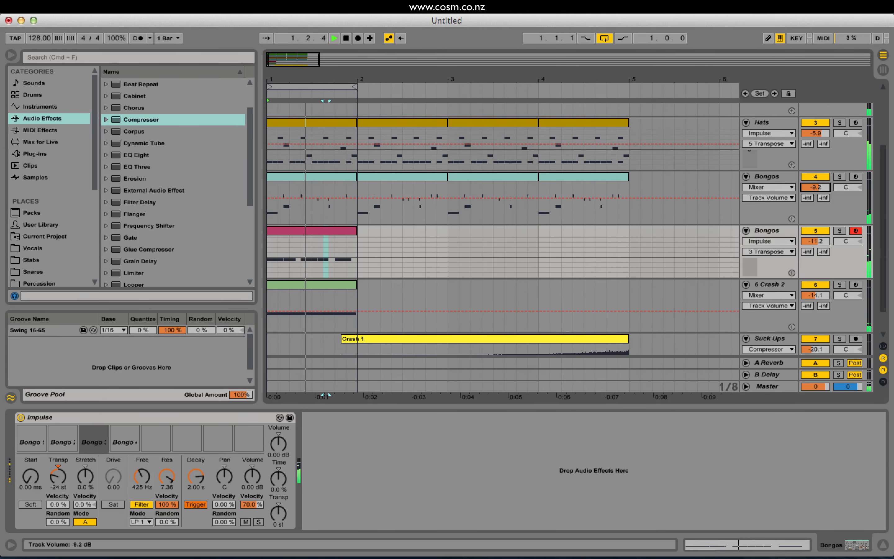
double_click(773, 177)
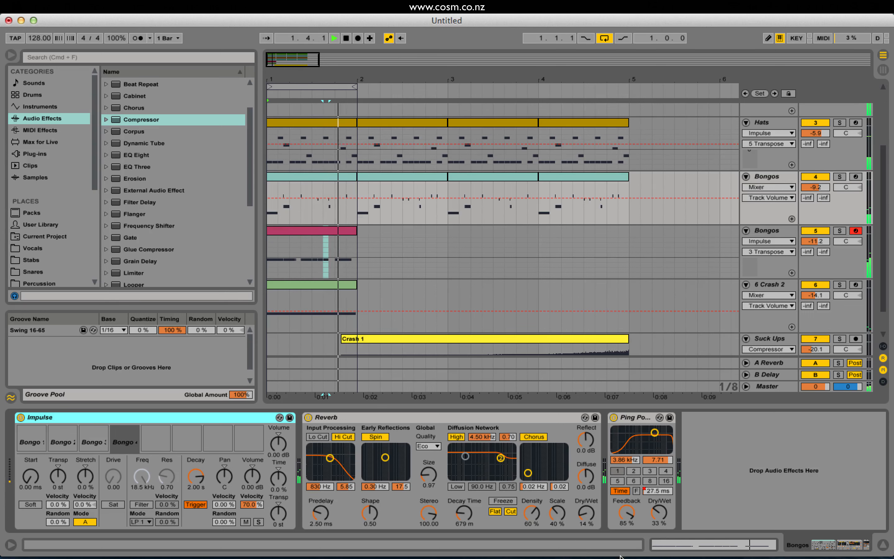
key(space)
drag(658, 512, 658, 515)
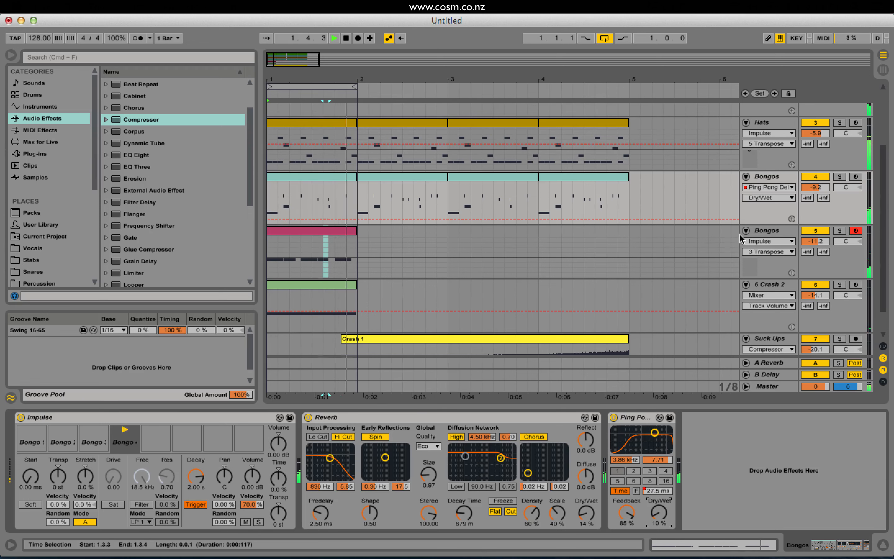
Turn off arrangement looping and extend the second Bongos clip to four bars, ending at bar 5.
click(604, 39)
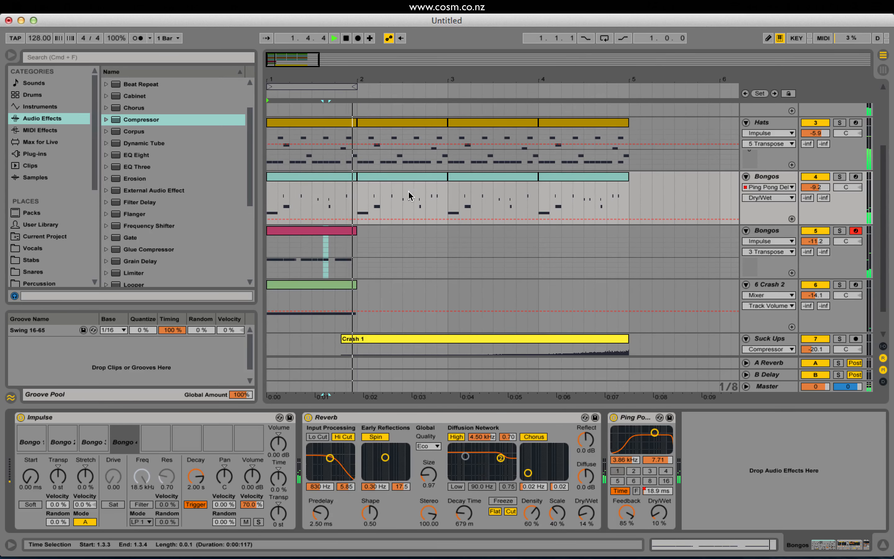
drag(350, 232, 624, 233)
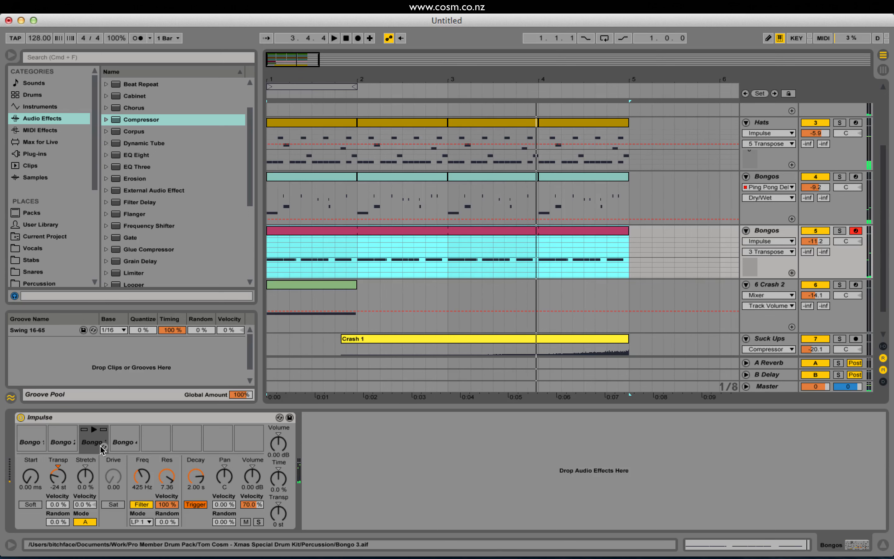
Set Bongo 3's transposition to -13 st and its decay to 490 ms while auditioning the full beat.
click(92, 438)
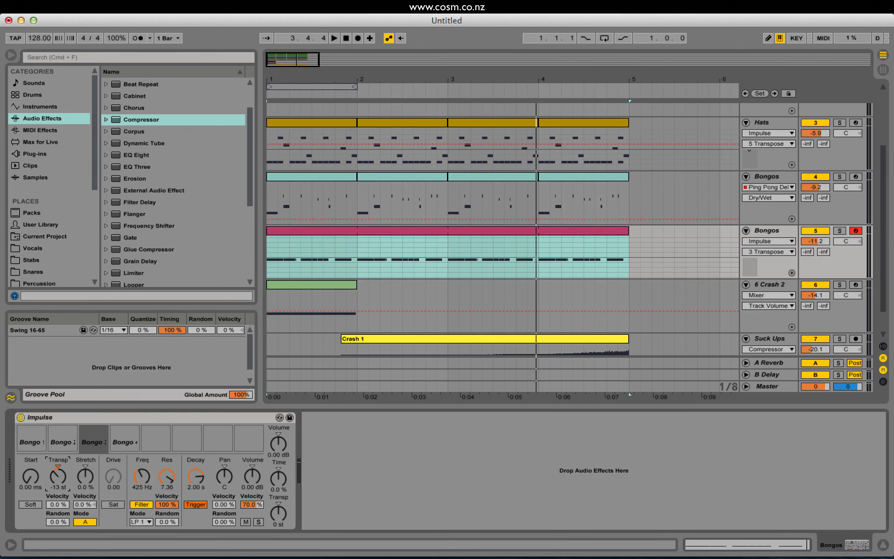
key(space)
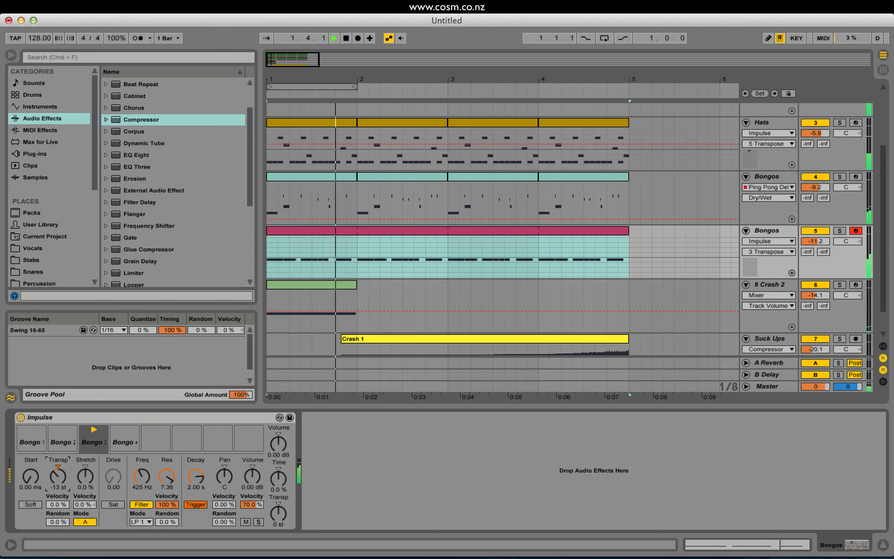
drag(196, 476, 196, 480)
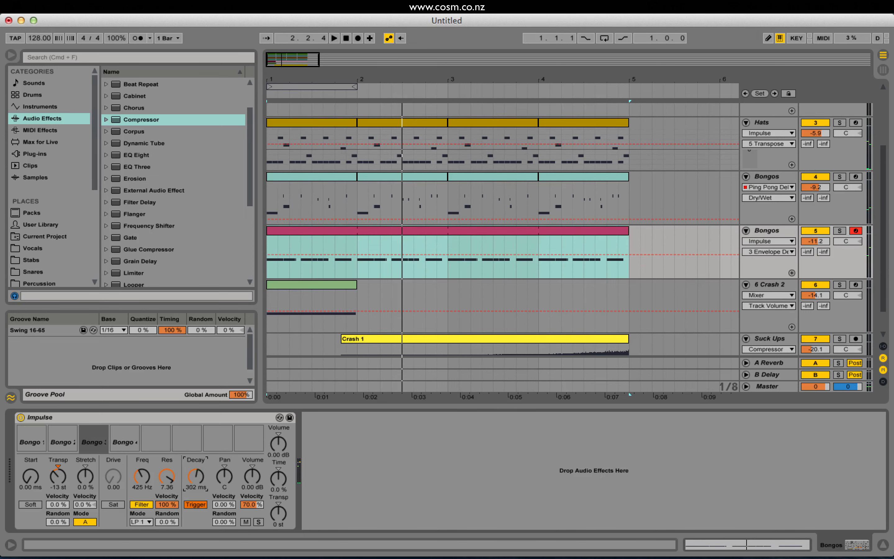
key(space)
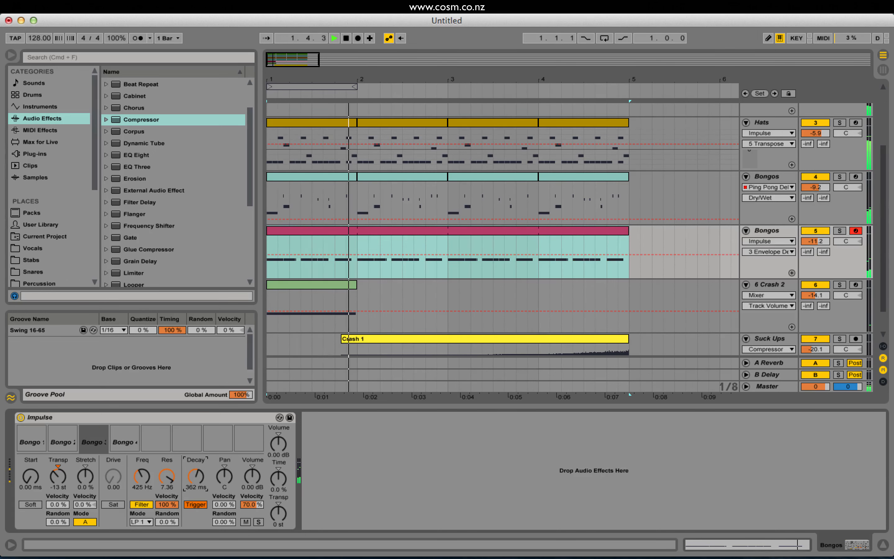
key(space)
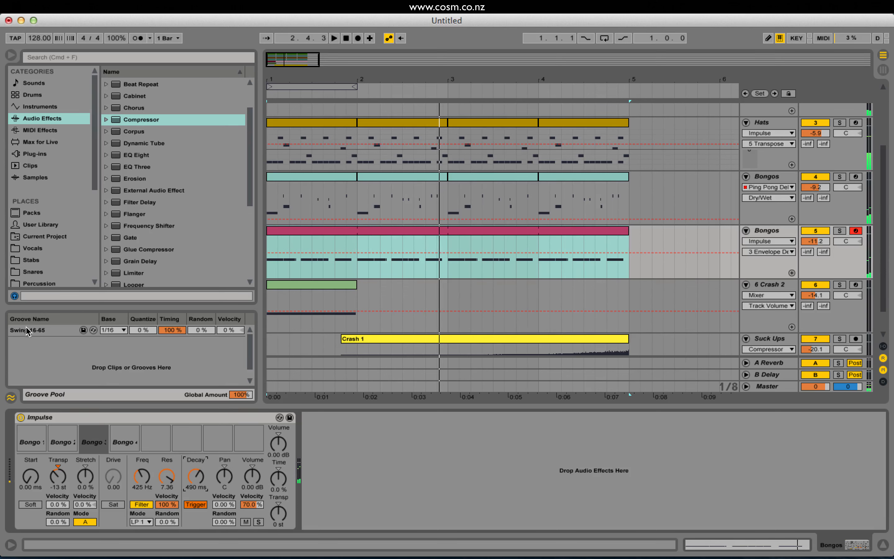
click(316, 230)
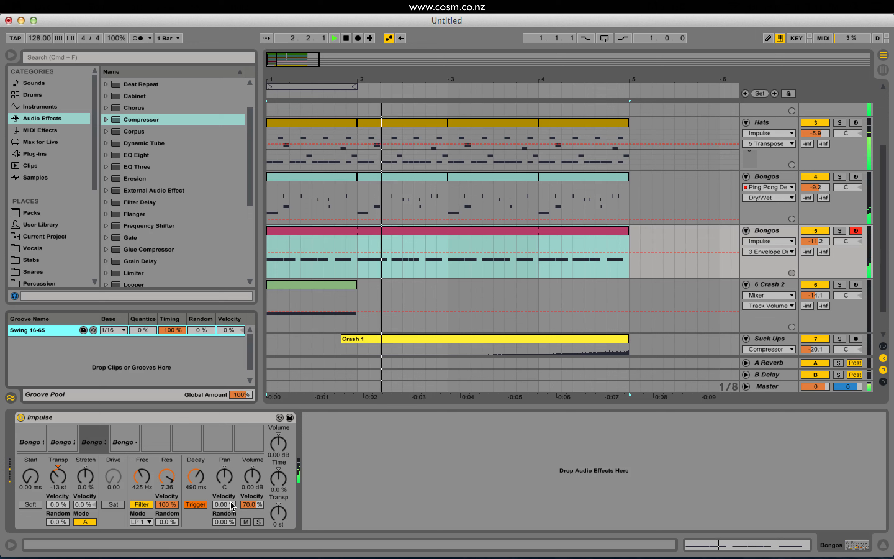
key(space)
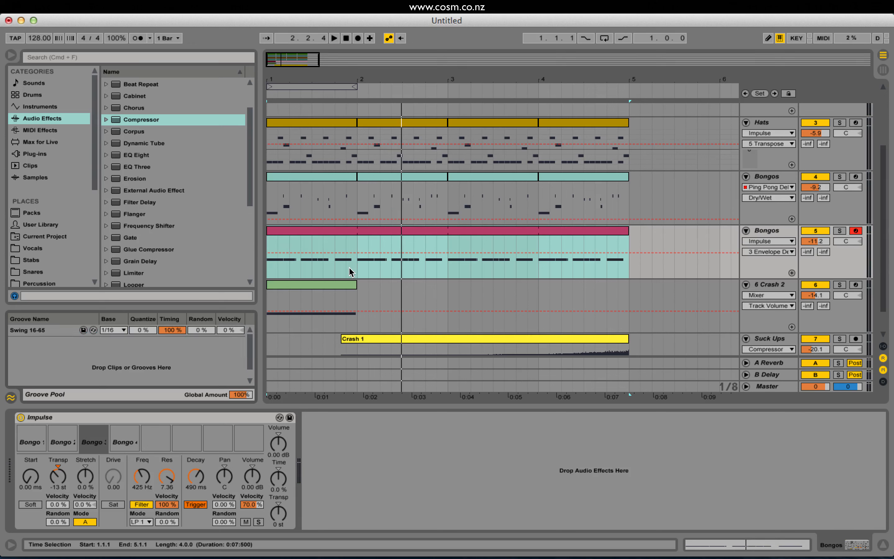
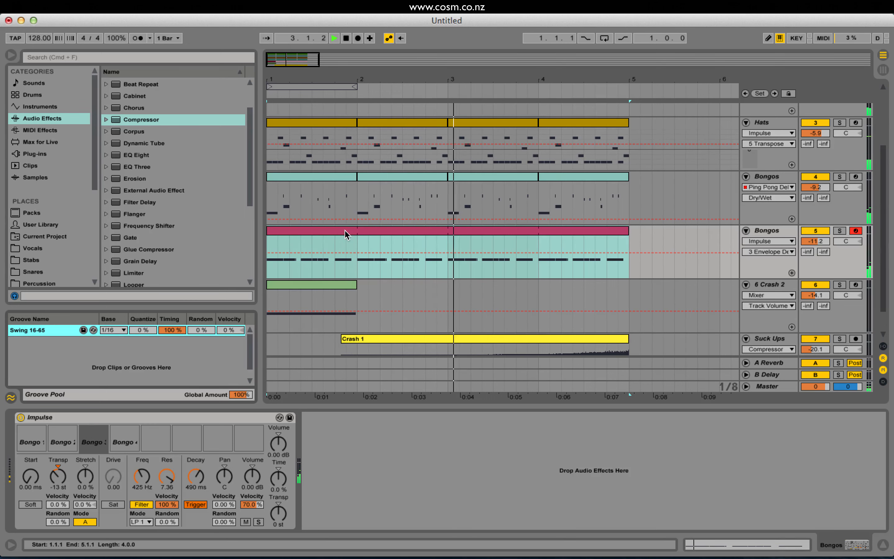
Reset Bongo 3's transposition to 0 st on the second Bongos track and start its automation at 0 st from bar 1.
drag(58, 477, 58, 460)
key(space)
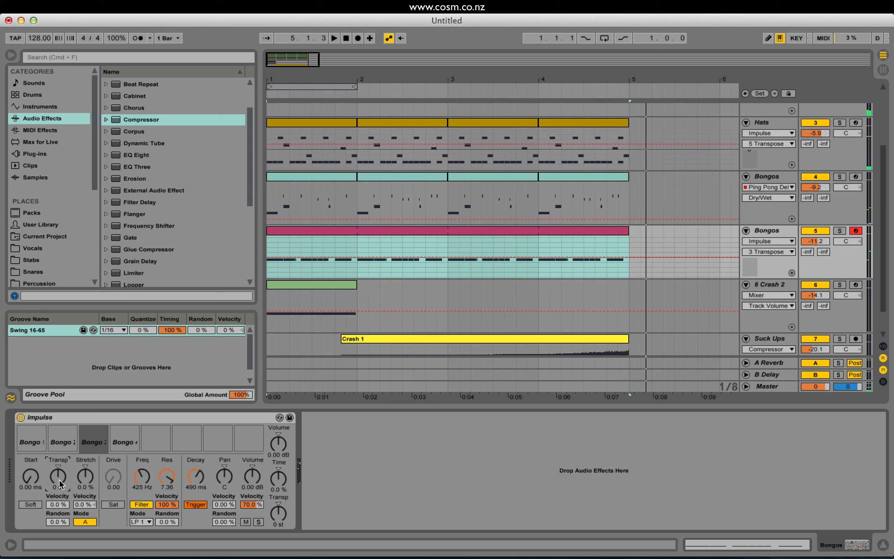
key(space)
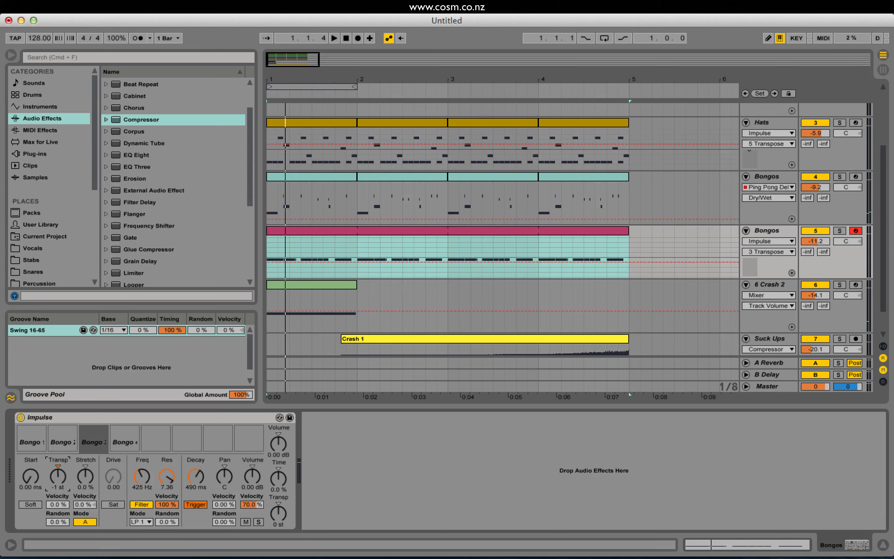
mouse_move(334, 272)
mouse_down()
mouse_move(334, 247)
mouse_move(334, 261)
mouse_up()
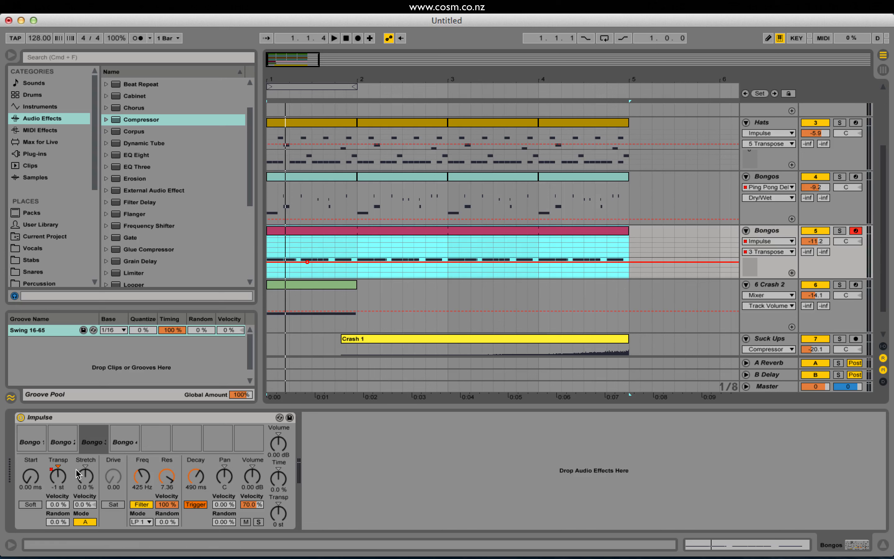
drag(334, 262, 334, 256)
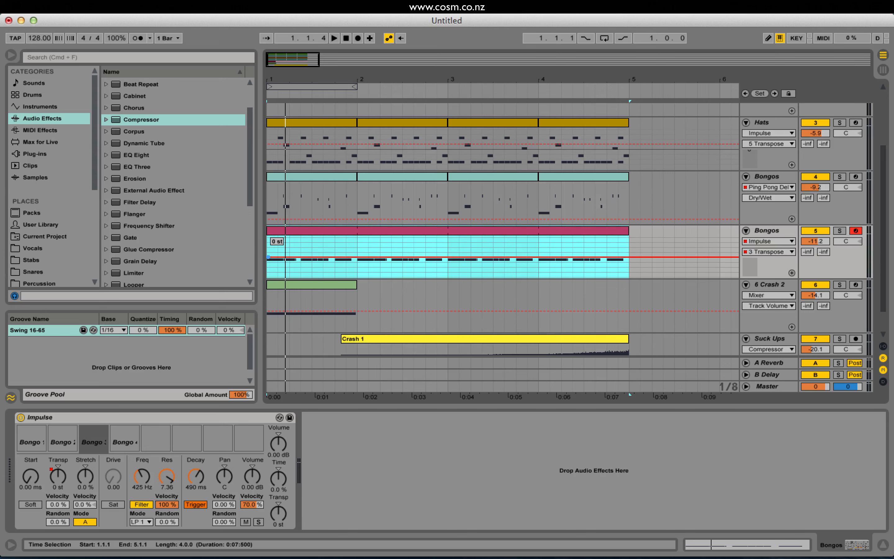
Shape Bongo 3's transposition automation into a ramp falling from 0 st at bar 1 to -4 st at bar 5, auditioning the sweep.
drag(276, 256, 629, 276)
click(294, 260)
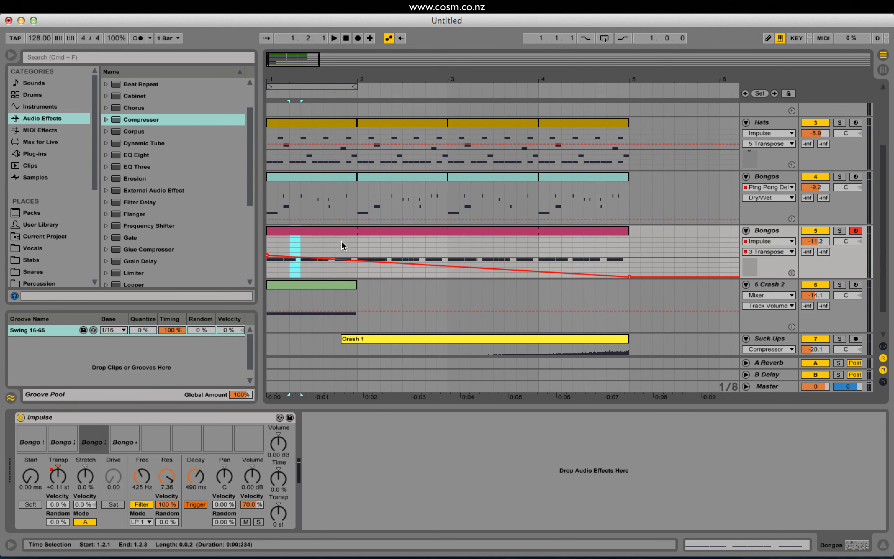
click(286, 231)
key(space)
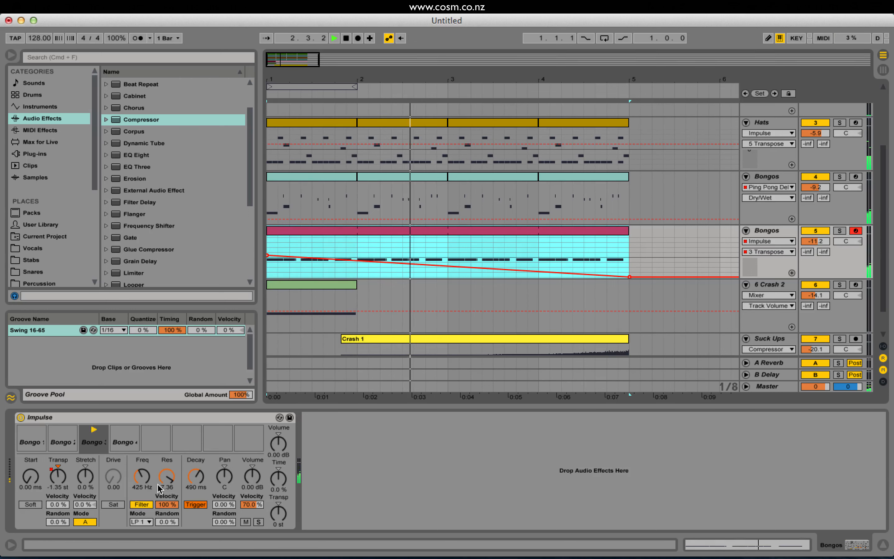
drag(629, 276, 630, 260)
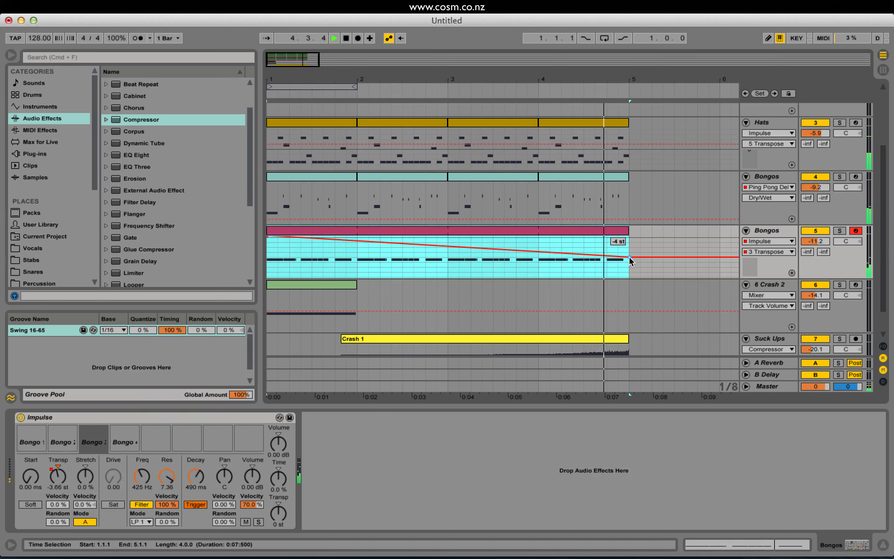
key(space)
key(space)
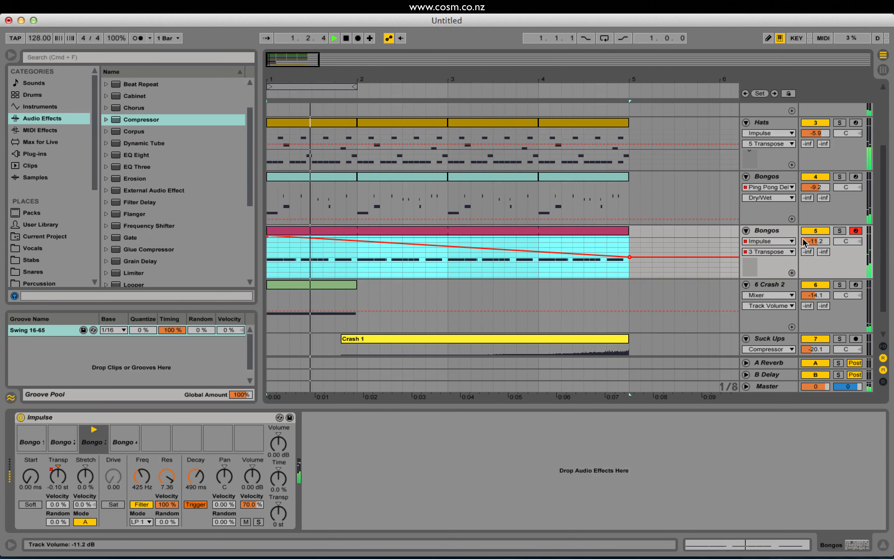
Set Bongo 3's decay to 794 ms and lower the second Bongos track's volume to -13.4 dB.
key(space)
key(space)
drag(196, 475, 196, 458)
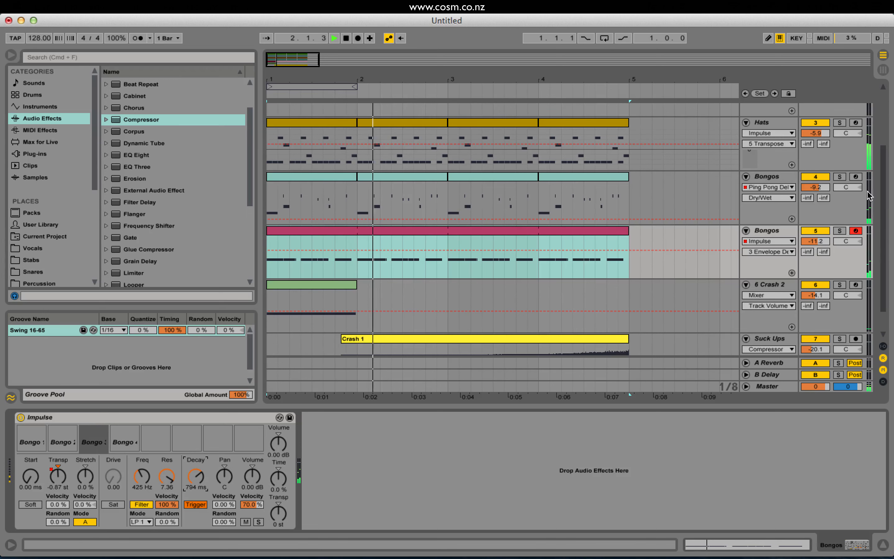
click(819, 244)
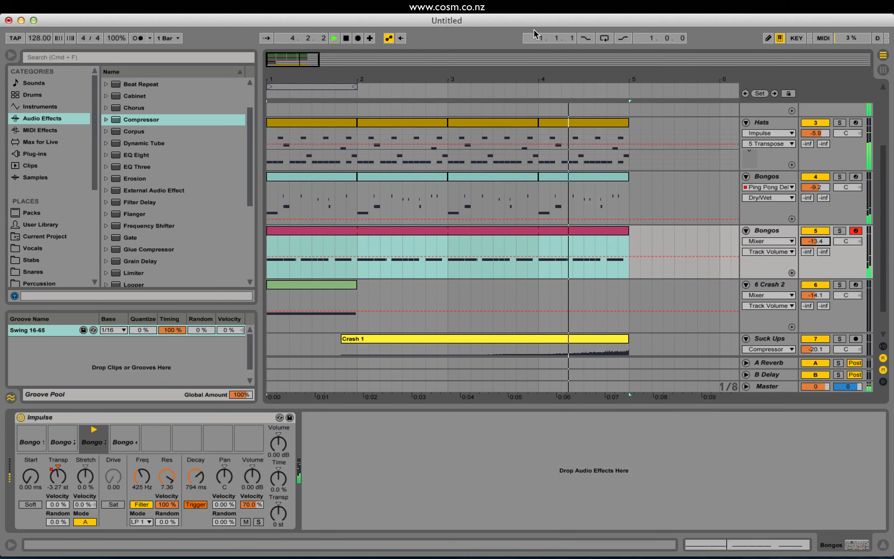
Extend the arrangement loop to four bars, ending at bar 5, and turn looping on.
drag(354, 86, 628, 86)
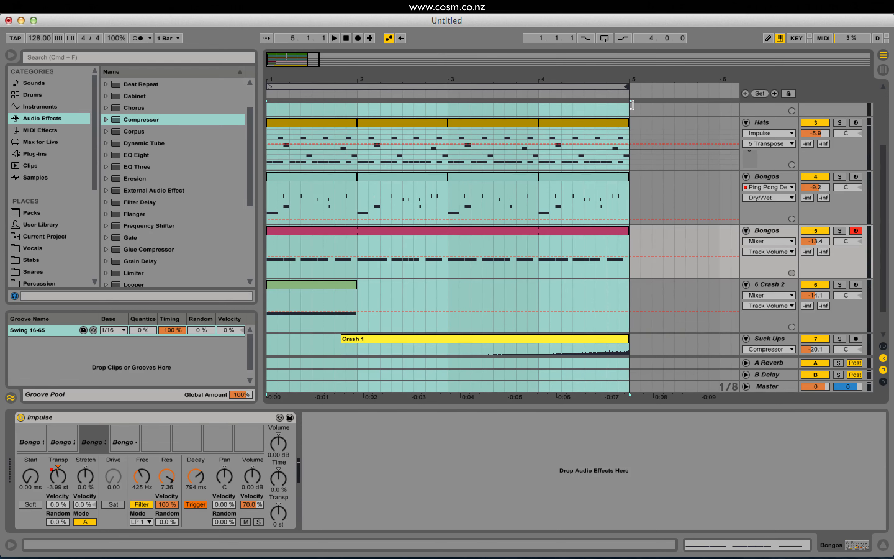
click(604, 38)
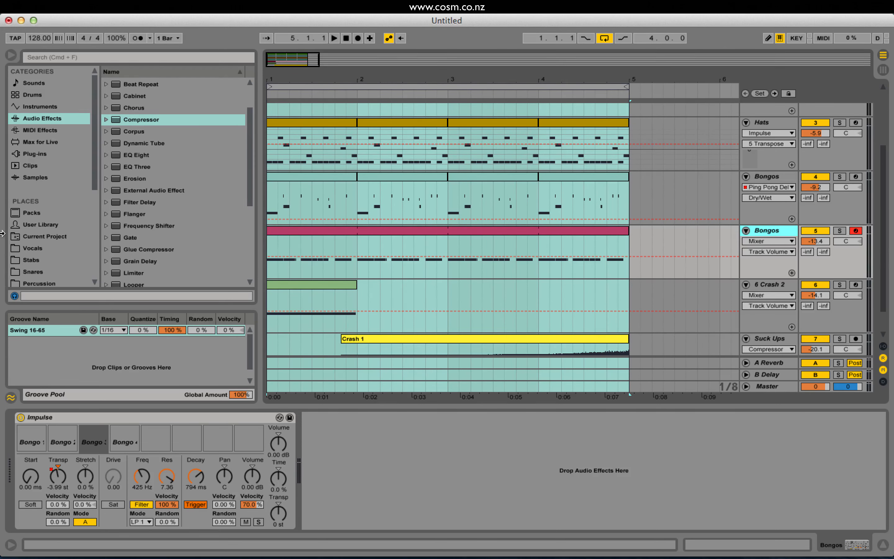
Add a Reverb with 39% Dry/Wet after Impulse on the second Bongos track and audition it.
scroll(167, 232, down, 5)
double_click(144, 211)
key(space)
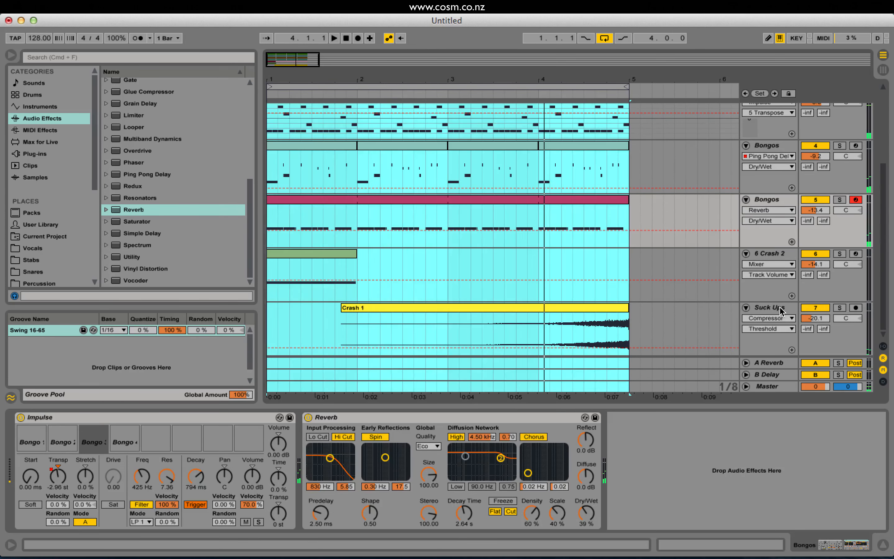
key(space)
Copy the kick-sidechained Compressor from the Suck Ups track onto the second Bongos track, after the Reverb, and play the beat.
scroll(757, 318, down, 2)
click(779, 308)
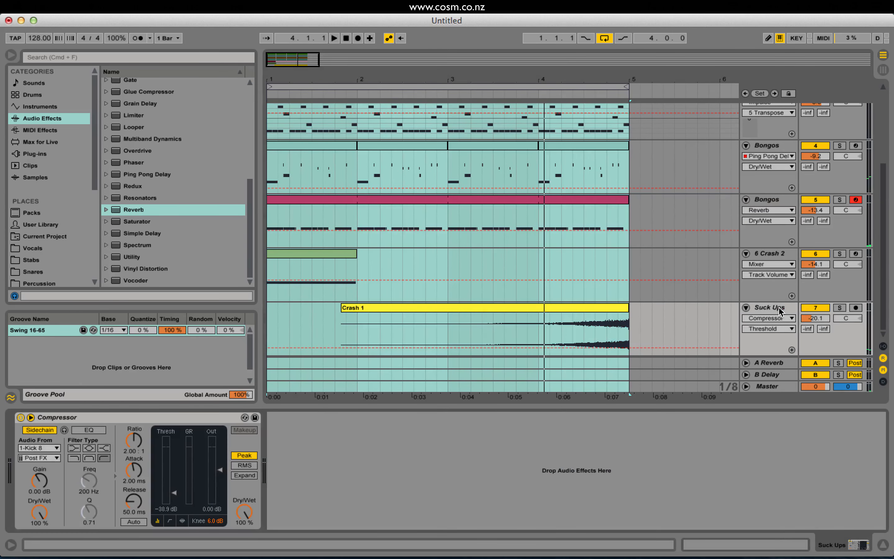
click(156, 418)
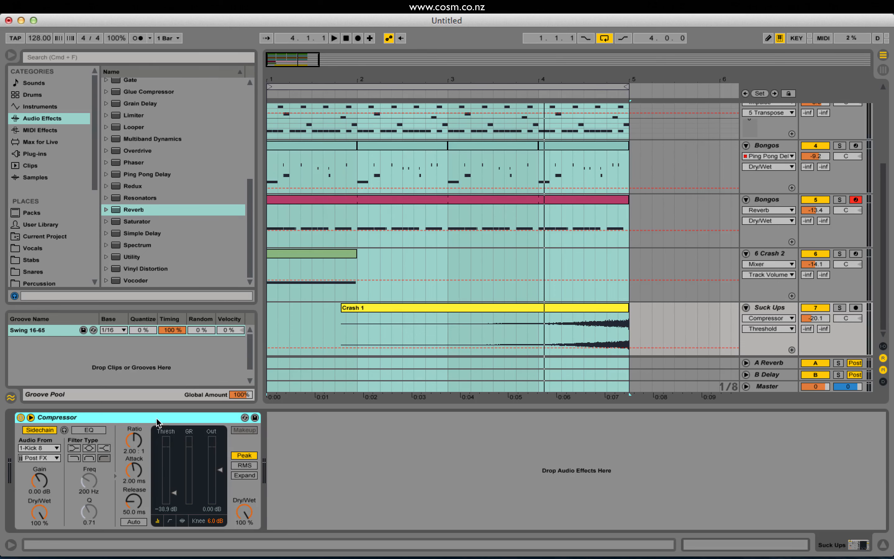
click(762, 199)
key(space)
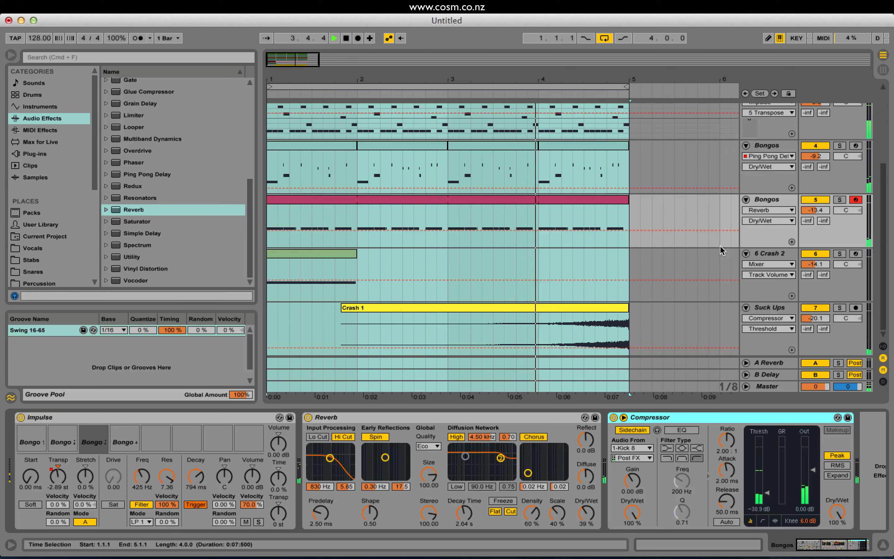
Set the Hats track's volume to -9.0 dB and the first Bongos track's volume to -7.6 dB.
click(830, 175)
scroll(830, 175, up, 3)
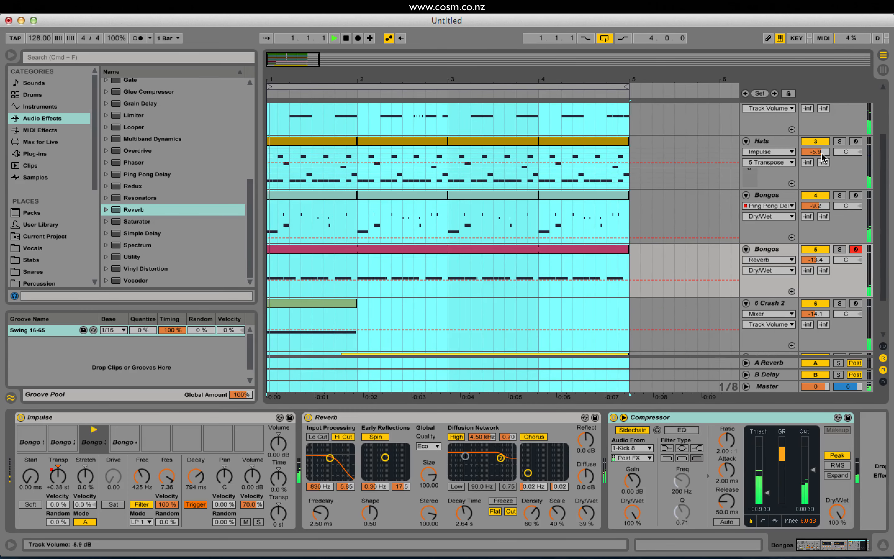
mouse_move(816, 151)
mouse_down()
mouse_move(816, 160)
mouse_move(815, 149)
mouse_up()
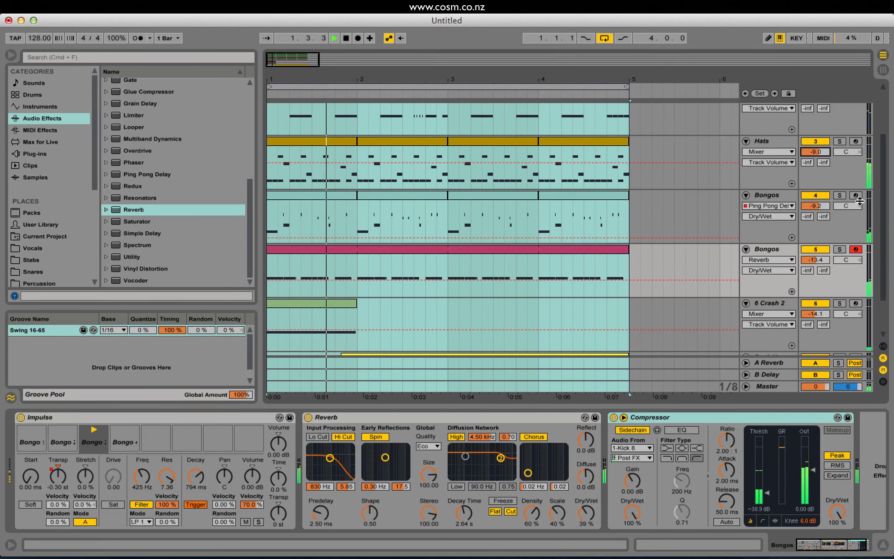
drag(826, 205, 826, 200)
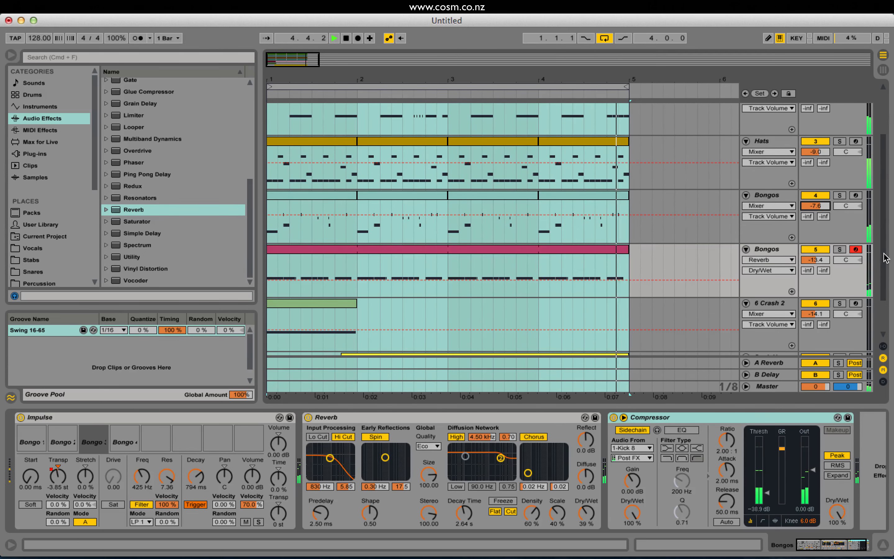
scroll(884, 254, down, 3)
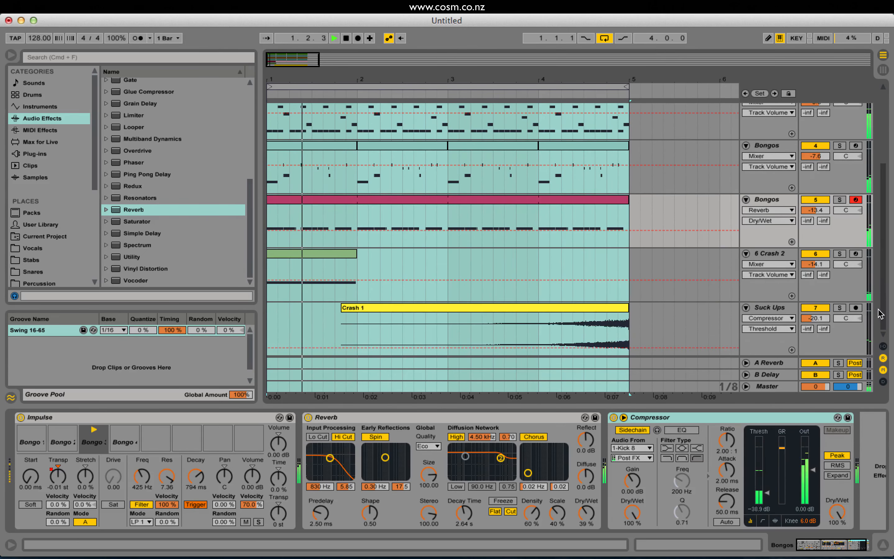
Insert a new MIDI track below Suck Ups and load an empty Impulse on it.
click(769, 308)
key(space)
key(super+shift+t)
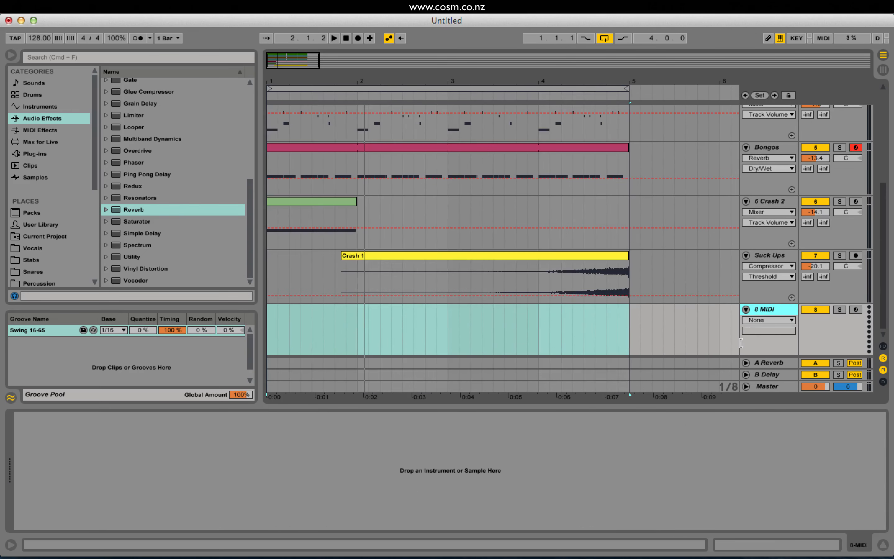
click(56, 106)
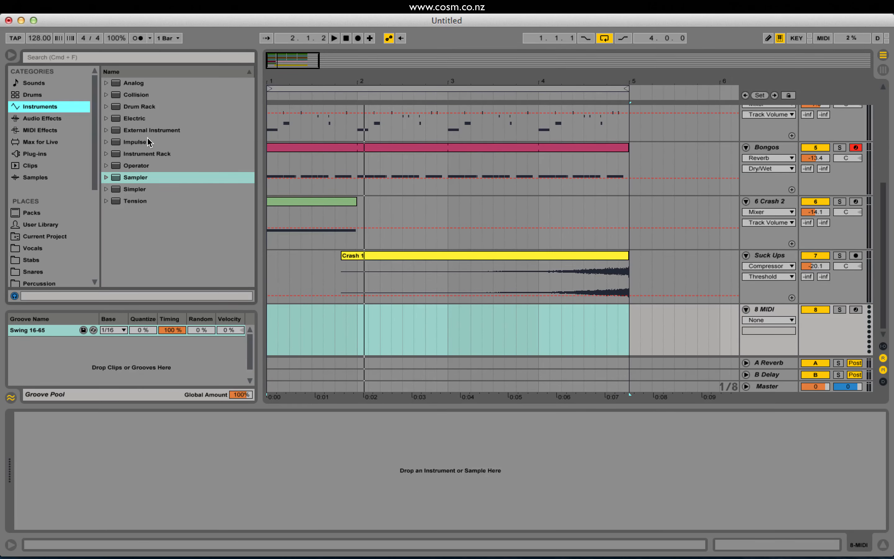
double_click(134, 142)
key(space)
click(755, 311)
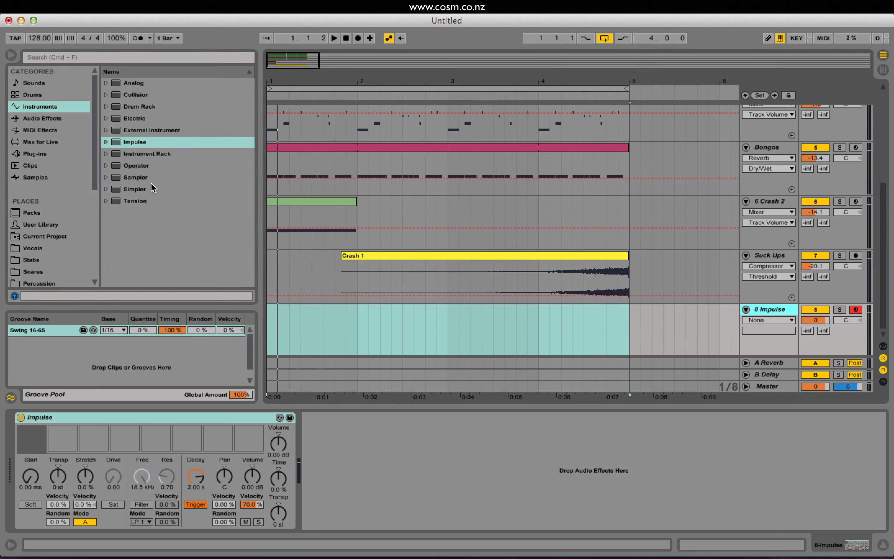
Open the Percussion folder of the Xmas Special drum kit and audition the tom samples from the end of the list up to Tom 8.
scroll(59, 253, down, 5)
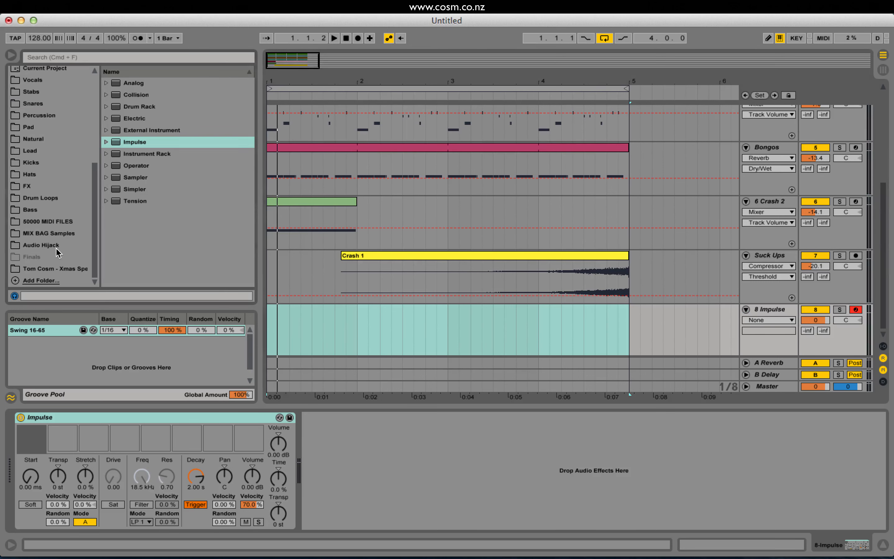
click(73, 270)
click(107, 153)
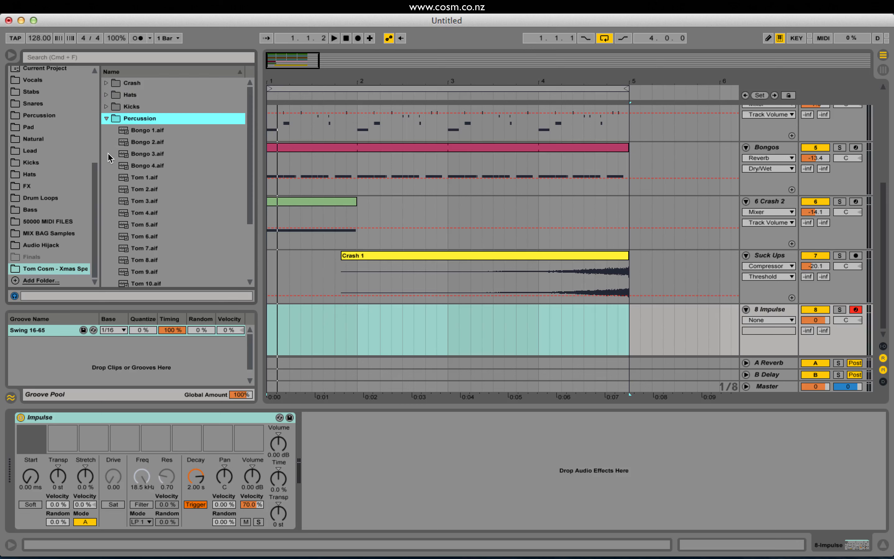
scroll(167, 174, down, 5)
key(Up)
key(Up)
key(Up)
key(Up)
key(Up)
key(Up)
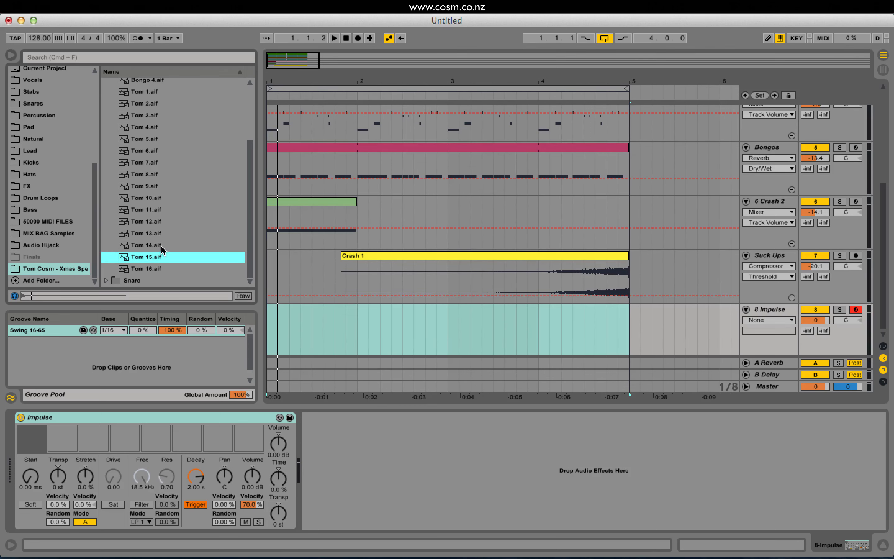
key(Up)
key(Up)
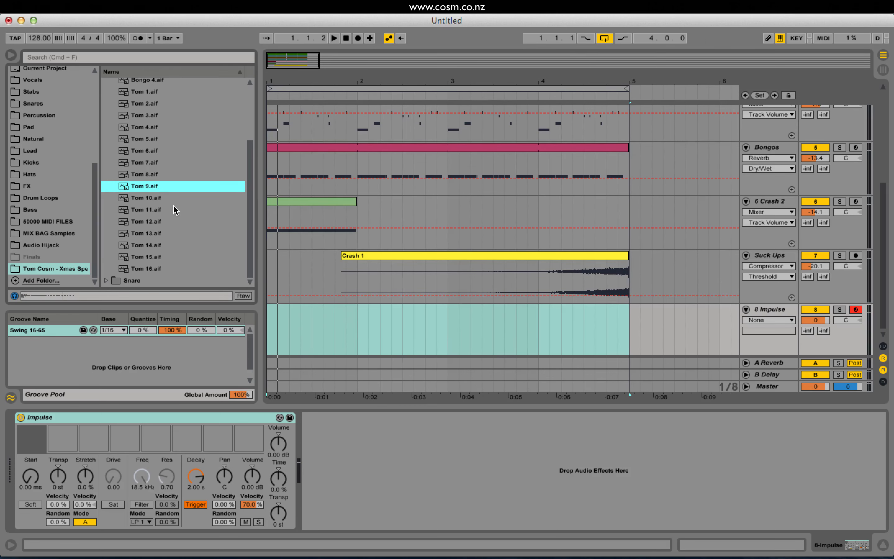
scroll(175, 199, up, 2)
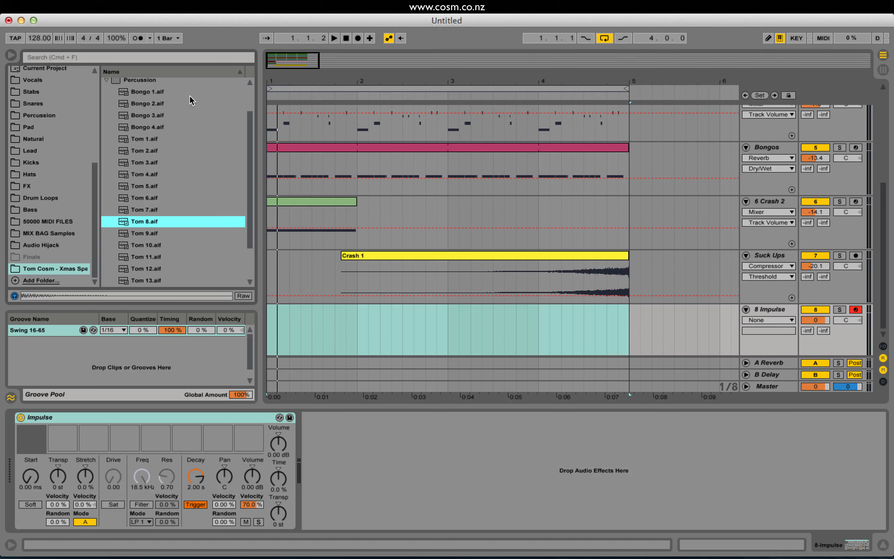
Audition the tom samples from Tom 1 to Tom 10 and compare the ones around Tom 8 and Tom 9.
click(158, 140)
key(Down)
key(Down)
key(Down)
key(Down)
key(Down)
key(Down)
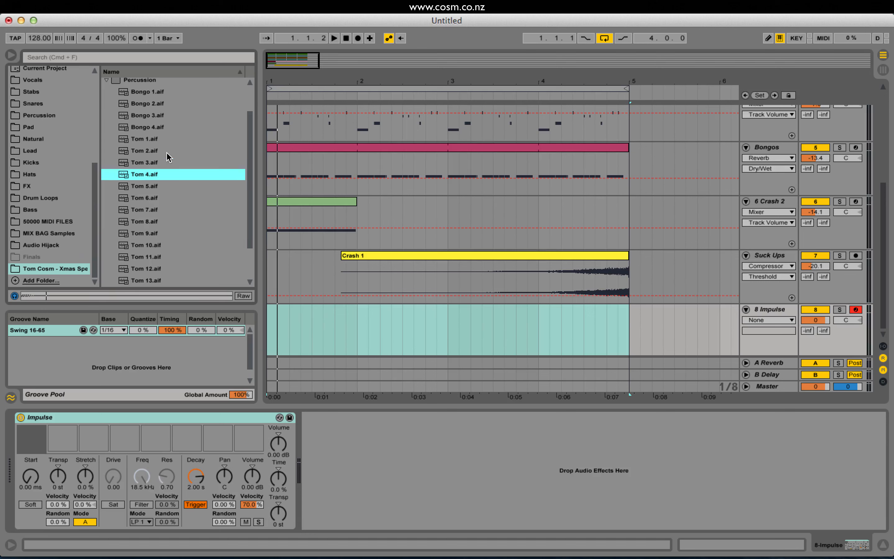
key(Down)
key(Down)
key(Down)
key(Down)
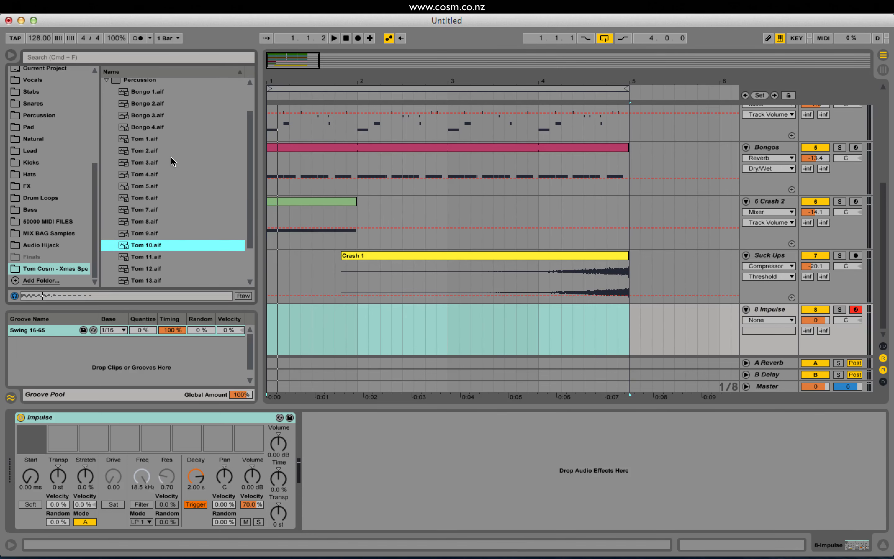
click(159, 230)
key(Up)
key(Down)
key(Up)
key(Up)
key(Up)
key(Up)
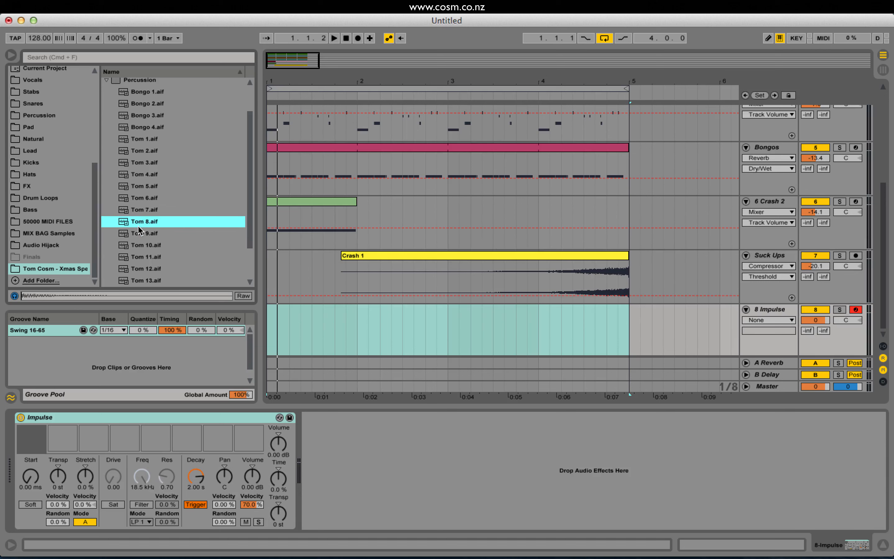
key(Down)
Load Tom 6, Tom 7, Tom 8 and Tom 9 into the first four slots of the new Impulse.
drag(67, 404, 31, 437)
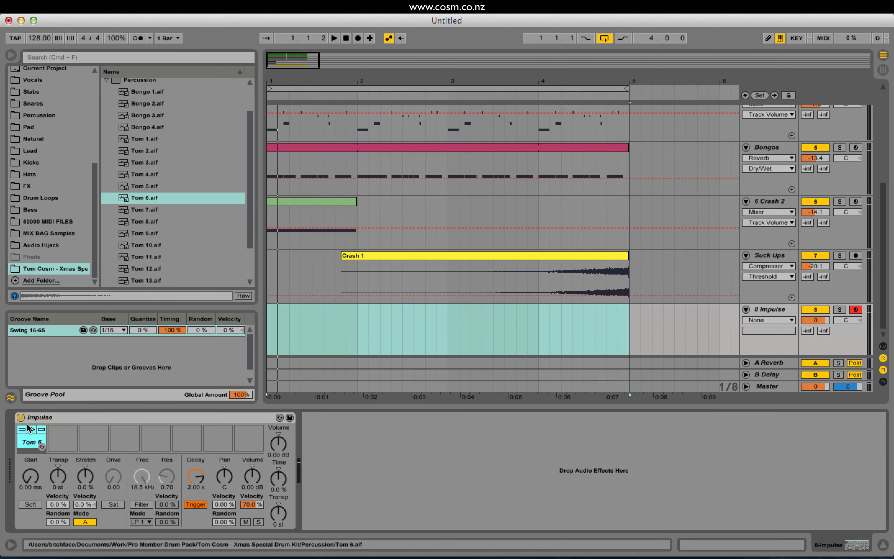
drag(126, 209, 63, 437)
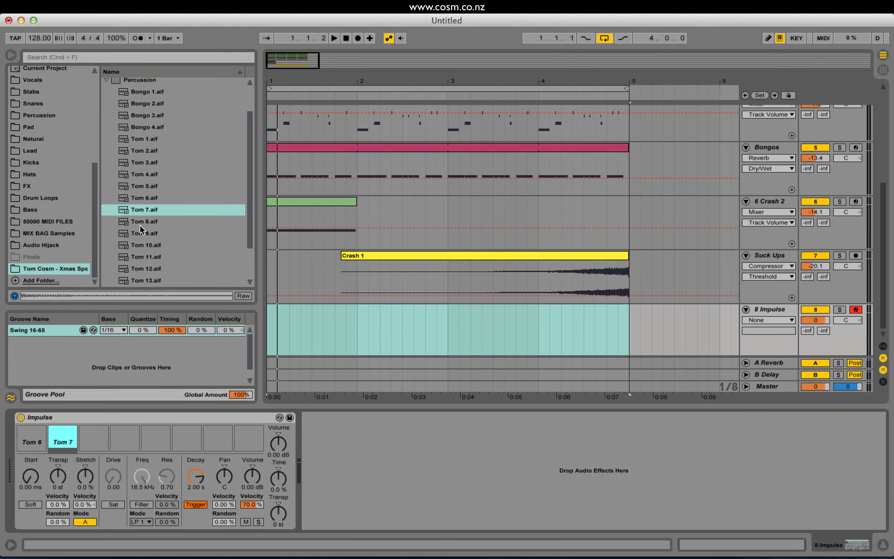
drag(140, 224, 122, 441)
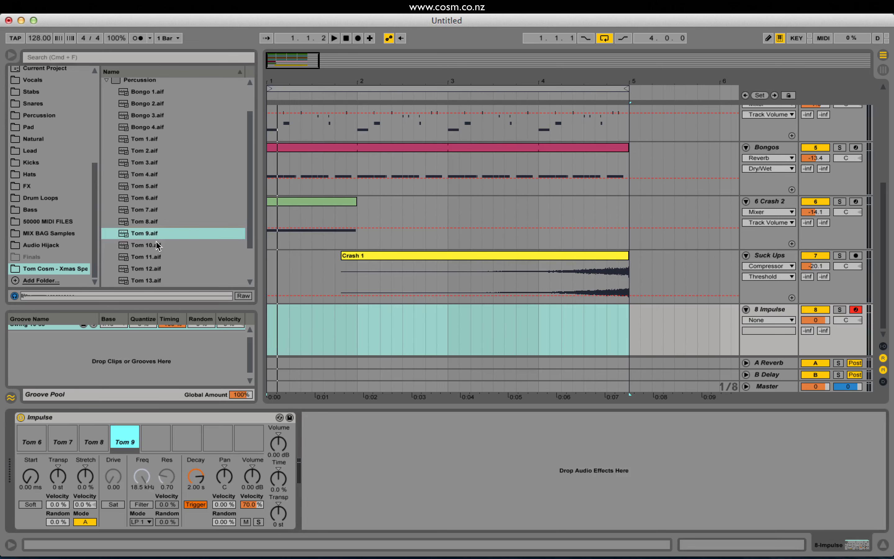
Load Tom 10, Tom 11 and Tom 13 into the fifth, sixth and seventh slots of the tom Impulse.
drag(157, 246, 157, 436)
click(142, 258)
drag(190, 389, 212, 435)
scroll(174, 233, down, 3)
click(168, 234)
click(154, 248)
scroll(186, 278, down, 1)
click(148, 256)
Compare the samples from Tom 11 to Tom 14 and load Tom 12 into the last Impulse slot.
click(142, 245)
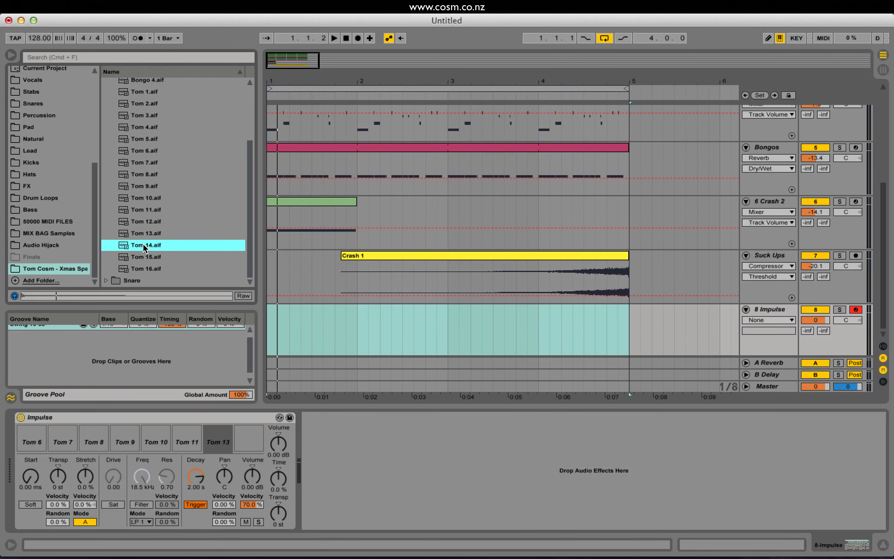
click(143, 229)
drag(144, 232, 247, 432)
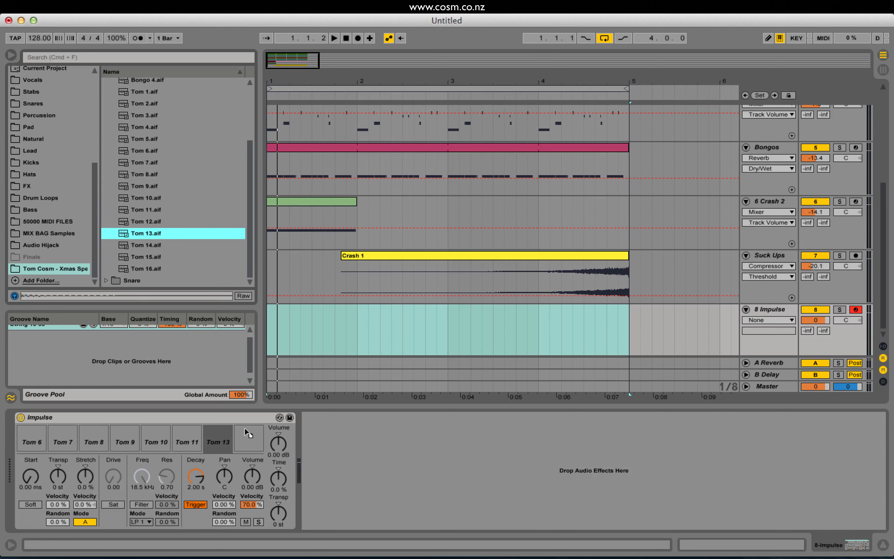
click(146, 213)
click(148, 218)
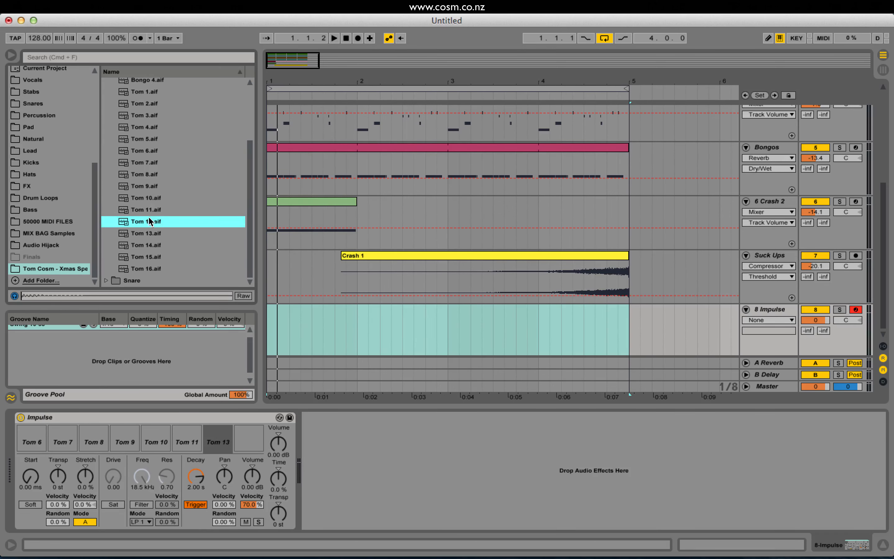
drag(148, 218, 249, 440)
Insert an empty MIDI clip over bar 1 of the Impulse track and open it for note editing.
click(576, 289)
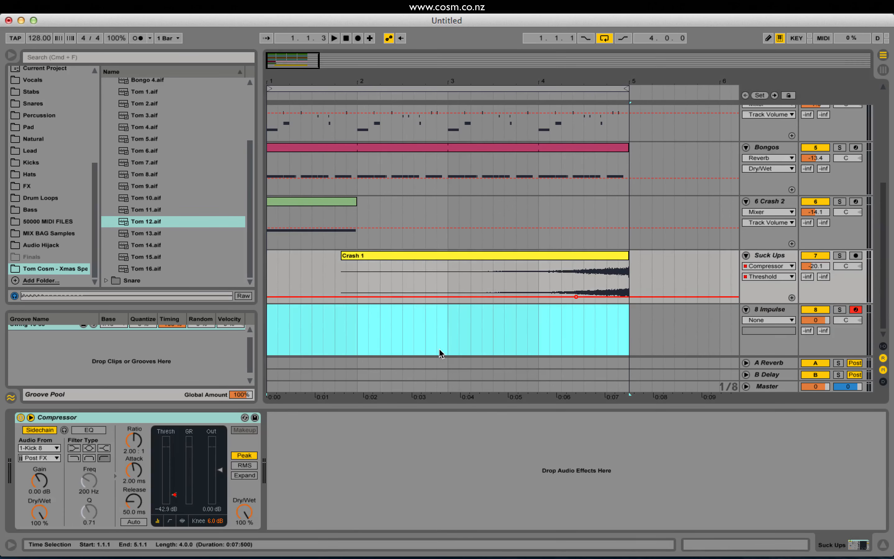
drag(360, 313, 234, 329)
key(shift+super+m)
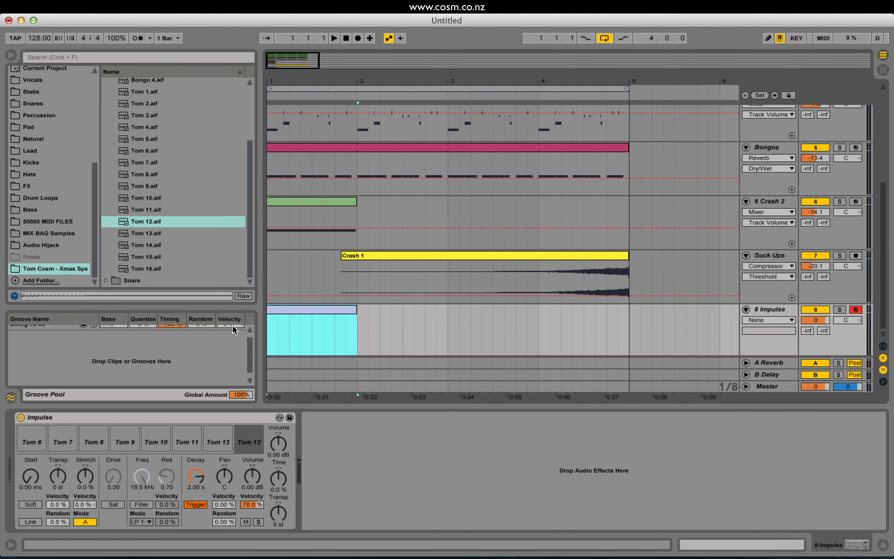
double_click(312, 314)
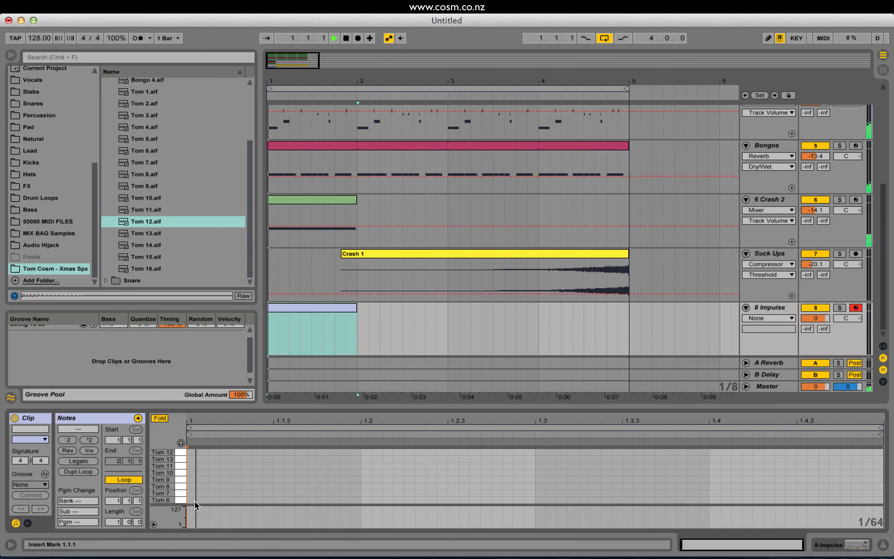
Place eighth-note Tom 10 hits on the offbeats at 1.1.3, 1.2.3, 1.3.3 and 1.4.3 and play the pattern.
double_click(234, 500)
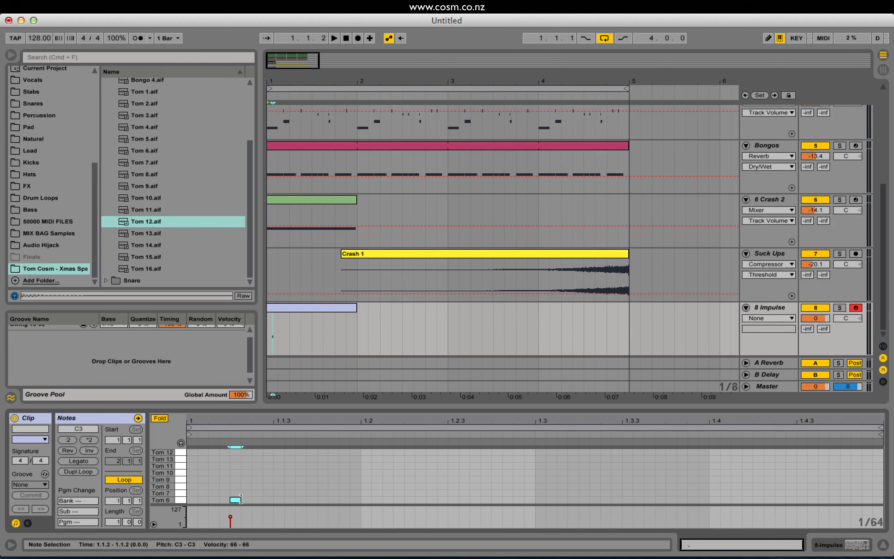
drag(241, 499, 309, 498)
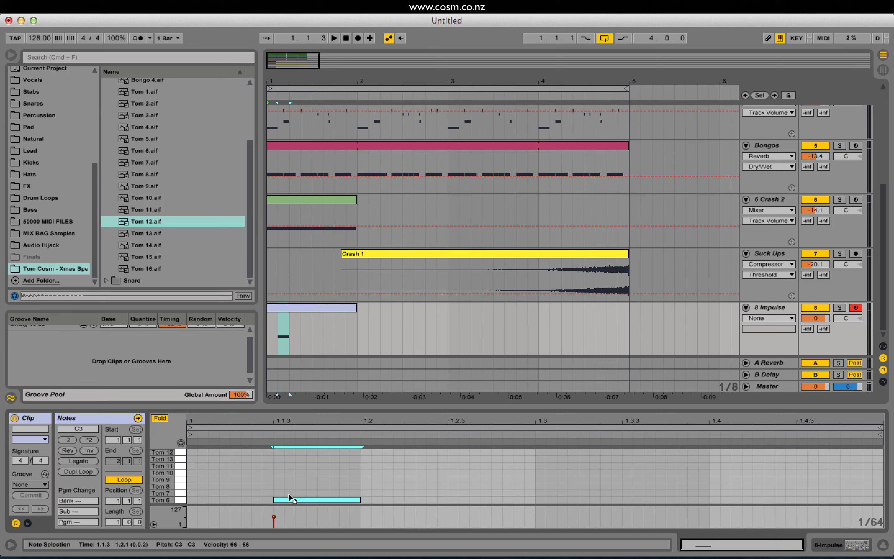
drag(290, 497, 802, 472)
key(space)
key(space)
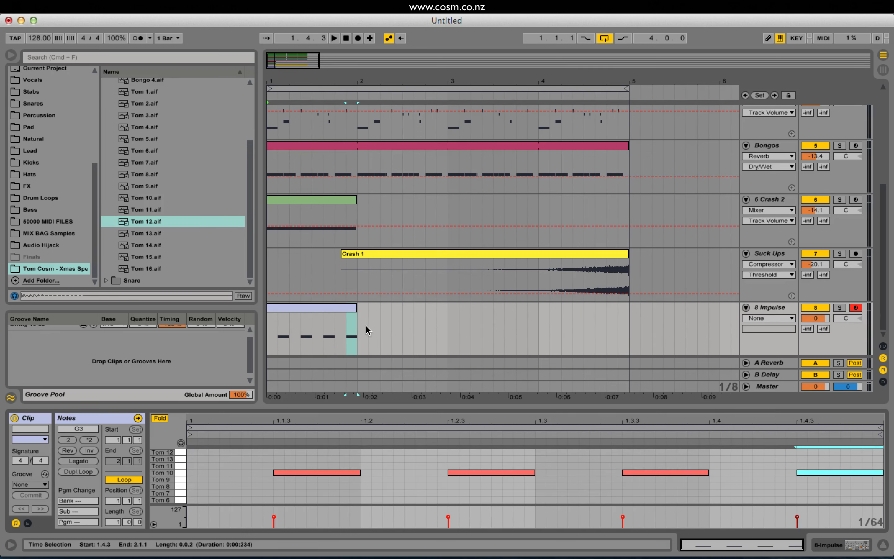
Extend the tom clip to the end of bar 4, apply the Swing 16-65 groove to it and listen.
drag(357, 313, 629, 314)
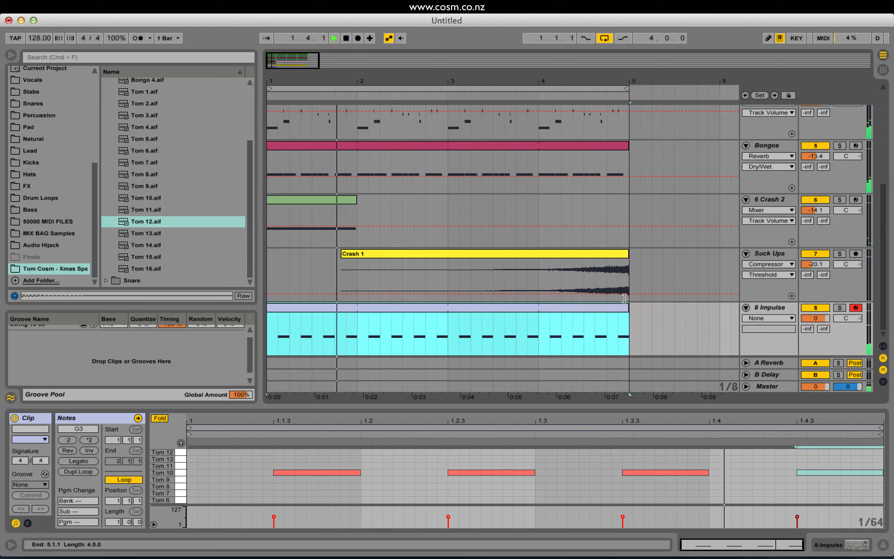
drag(50, 332, 316, 312)
key(space)
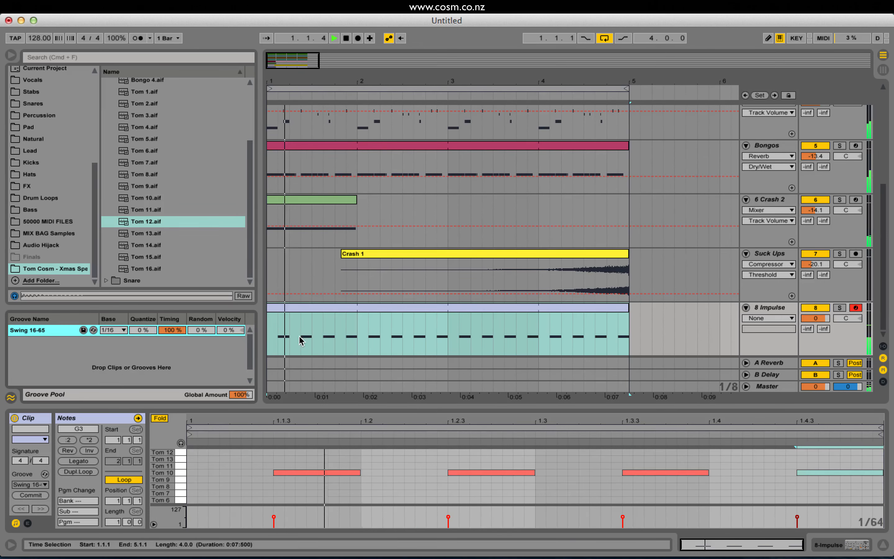
key(space)
Add sixteenth-note Tom 10 hits at 1.2.2 and 1.4.2, trying and removing one at 1.3.2.
double_click(410, 473)
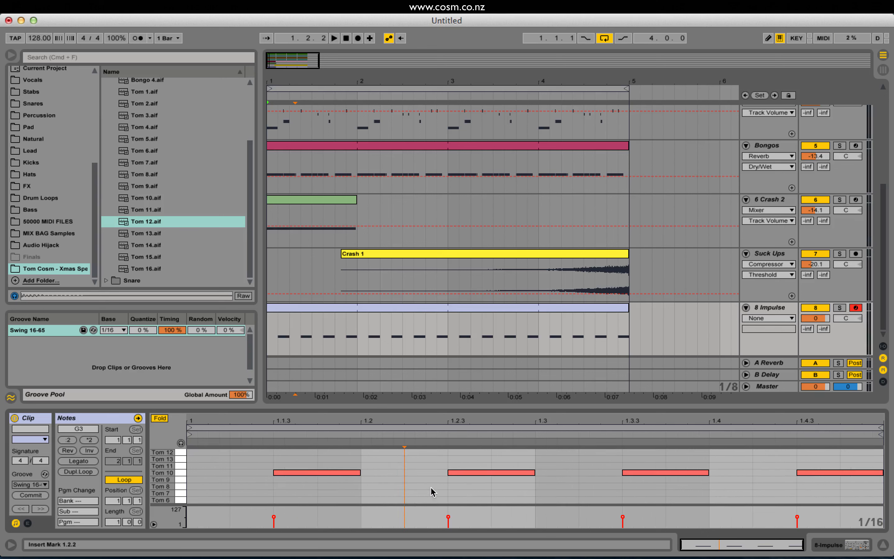
double_click(410, 473)
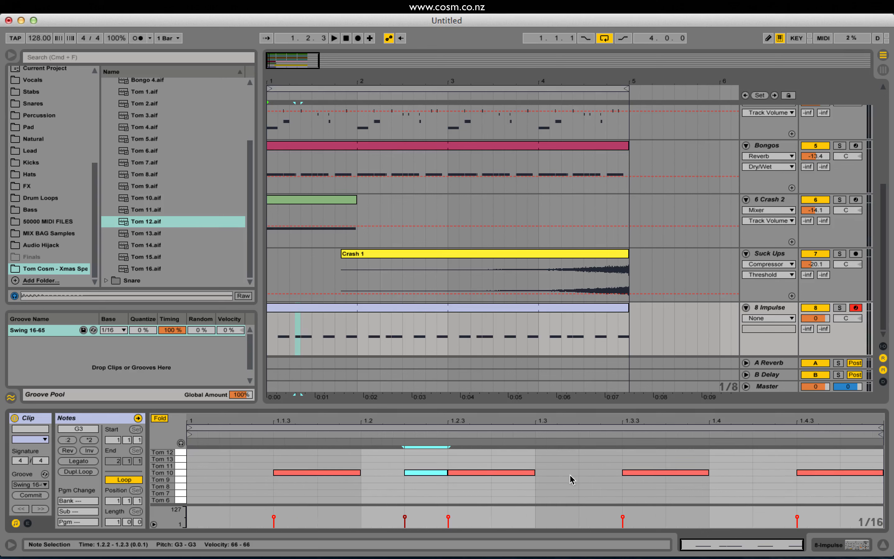
double_click(614, 473)
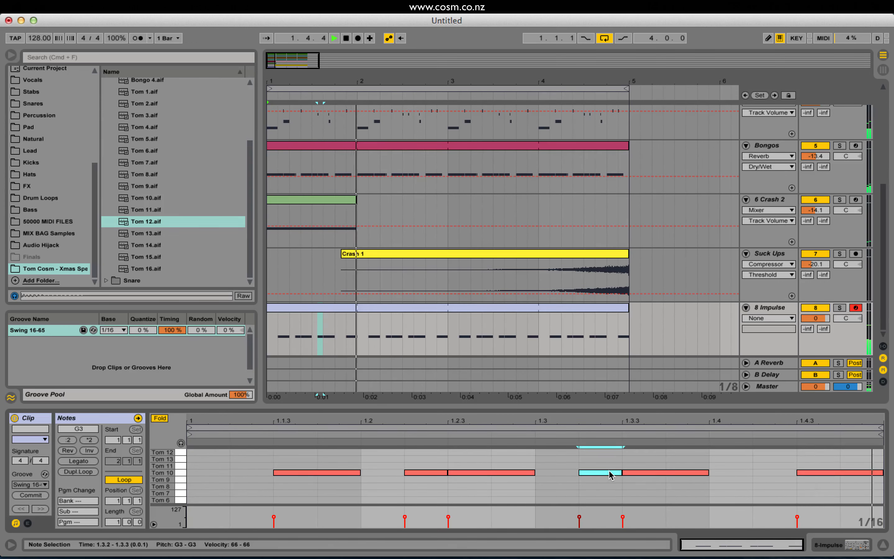
double_click(611, 473)
double_click(772, 473)
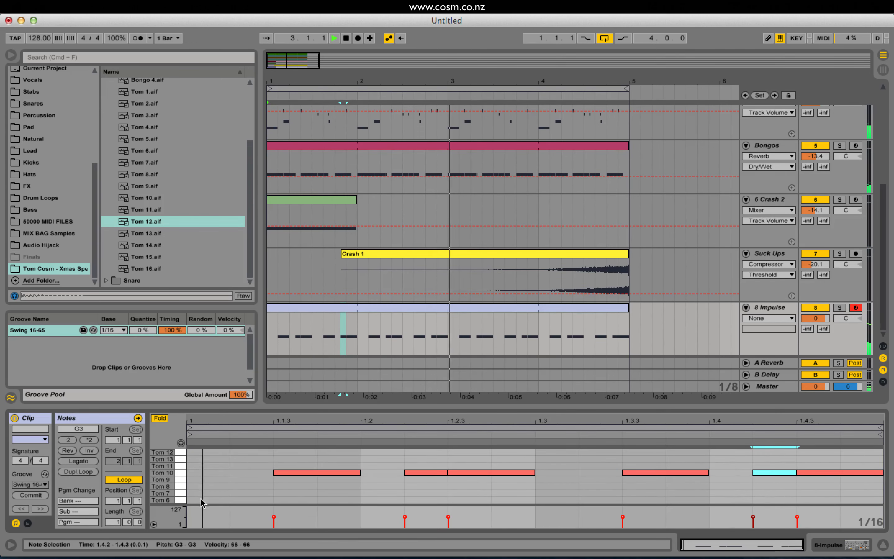
Add sixteenth-note hits of Tom 13 at 1.1.2 and Tom 12 at 1.3.2, keeping the Swing 16-65 groove on the clip.
double_click(242, 458)
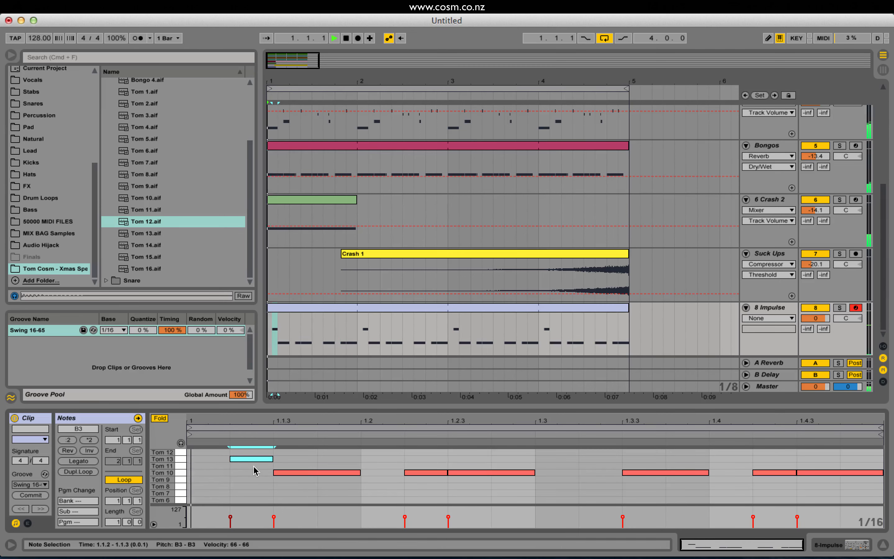
double_click(589, 452)
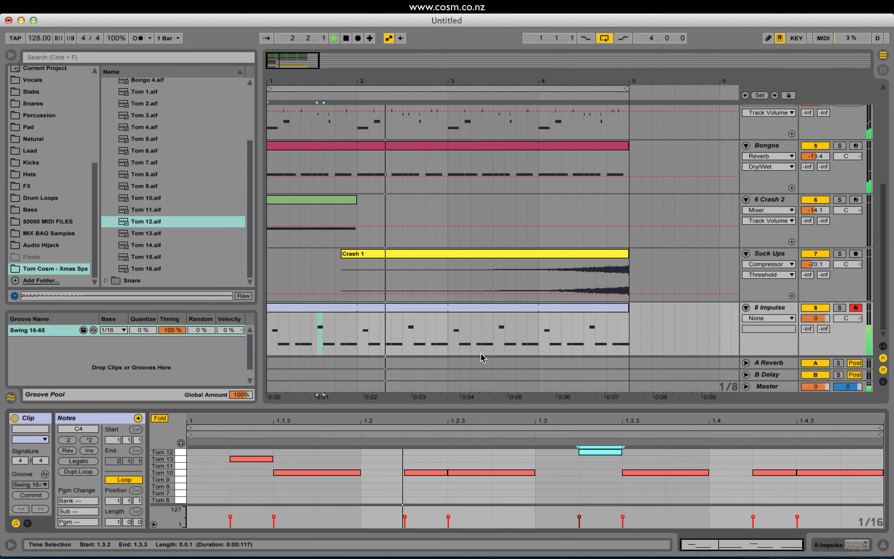
key(space)
drag(65, 330, 329, 309)
key(space)
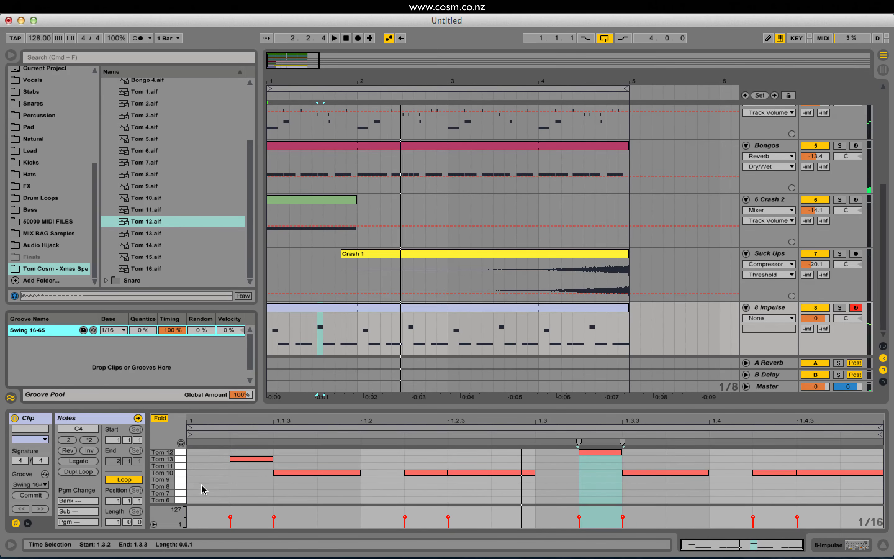
Add a sixteenth note at 1.1.1 and move it down to the Tom 8 row.
key(space)
double_click(204, 452)
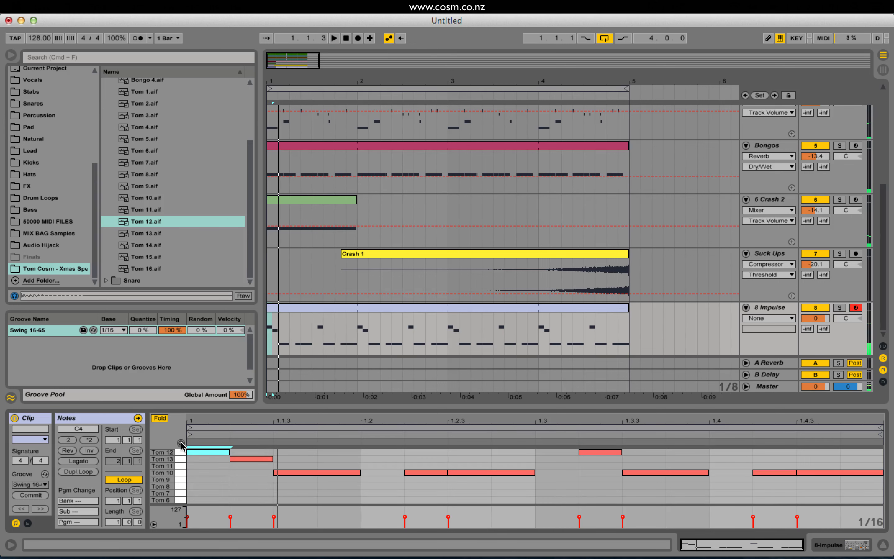
drag(191, 452, 193, 485)
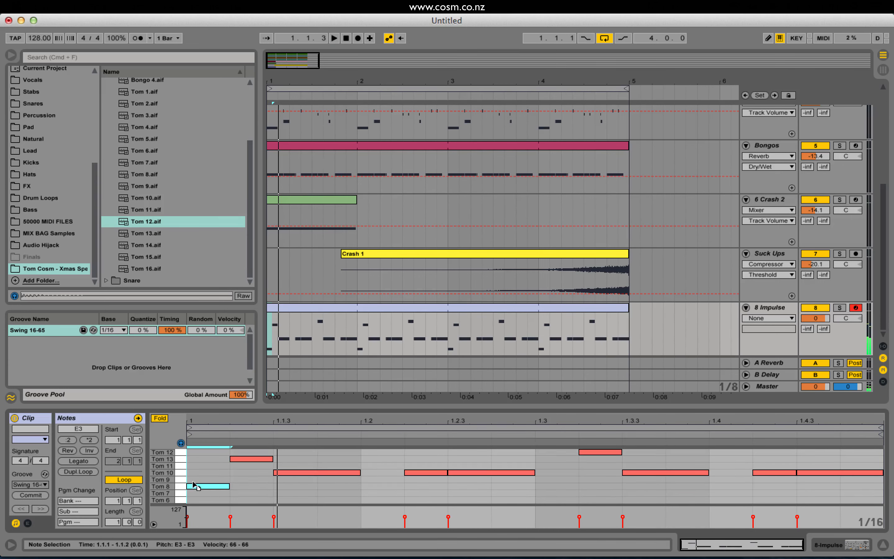
Transpose the Tom 8 slot of the Impulse to -14 st and play the beat.
click(774, 306)
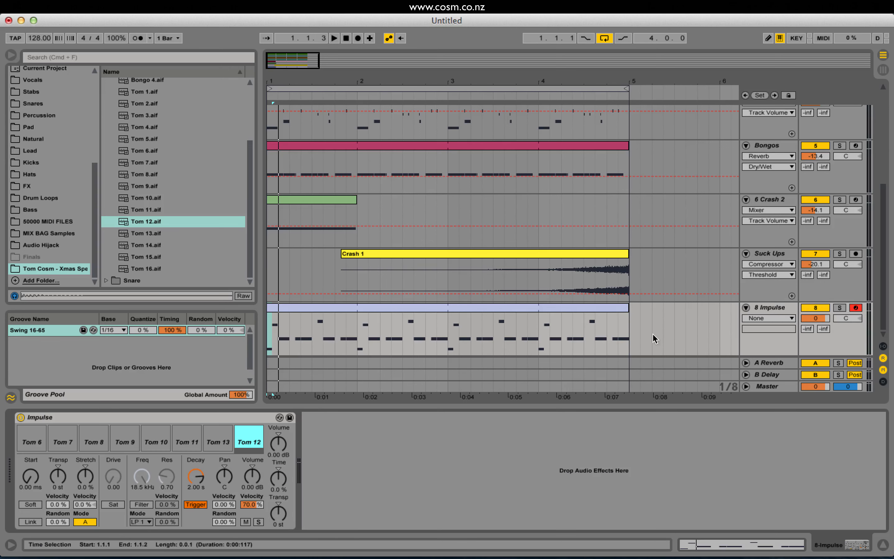
click(95, 436)
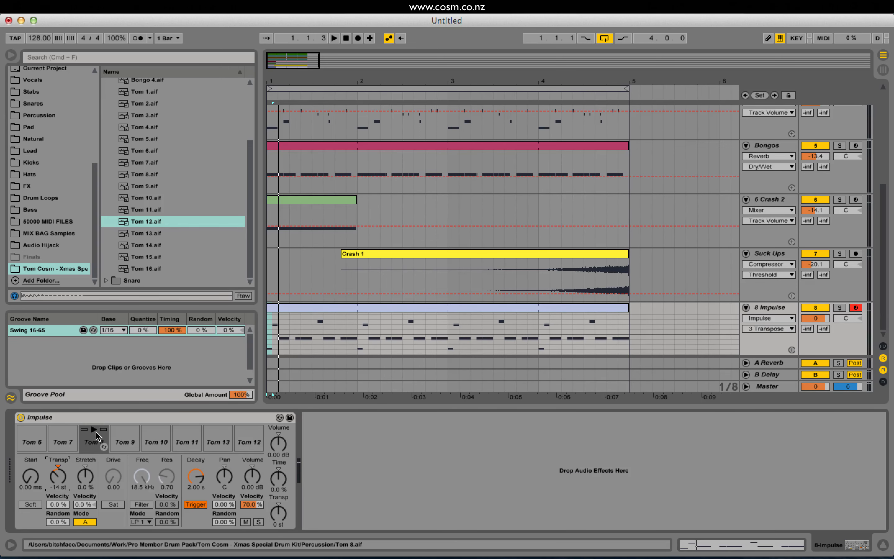
key(space)
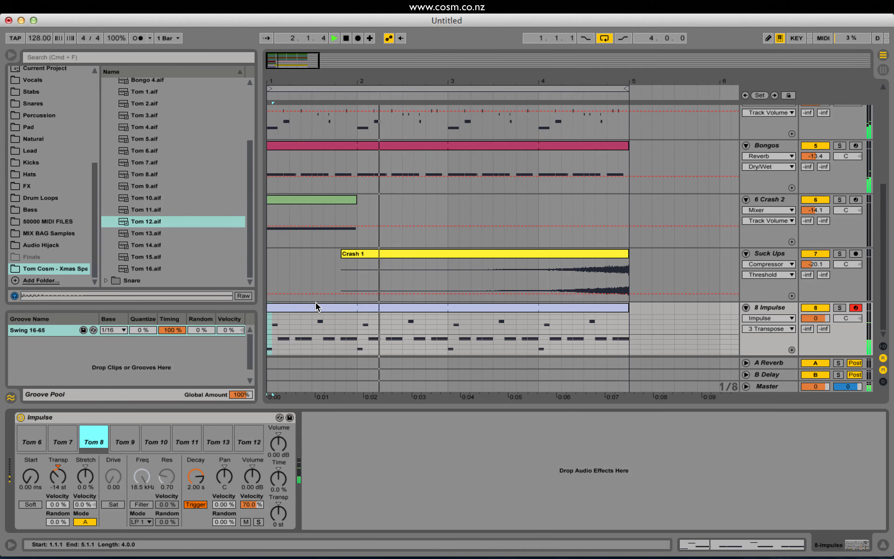
Reopen the tom clip, shorten the Tom 10 note at 1.1.3 to a sixteenth and duplicate it to 1.1.4.
double_click(419, 306)
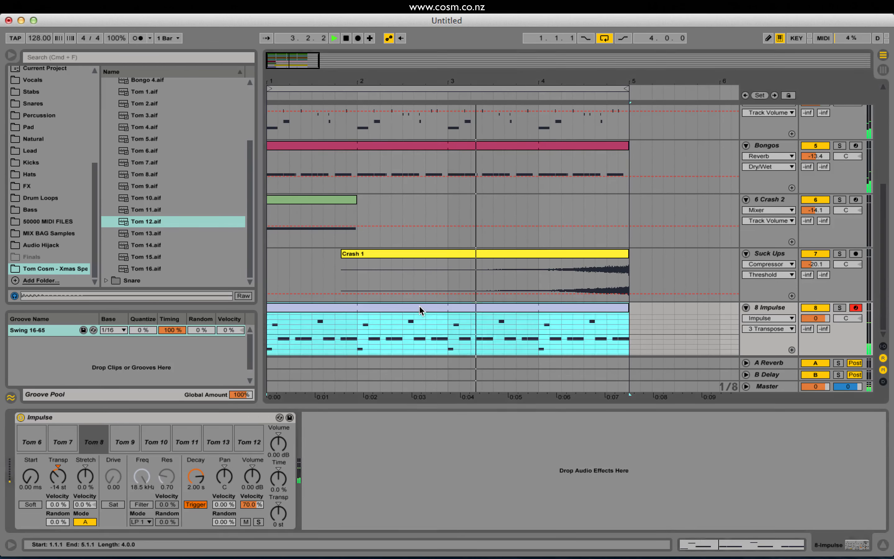
key(space)
key(space)
key(space)
key(space)
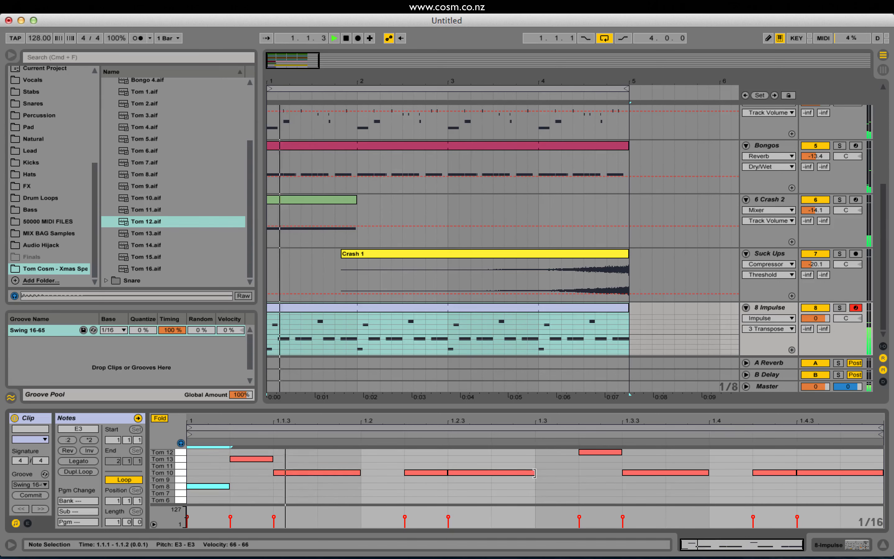
click(354, 473)
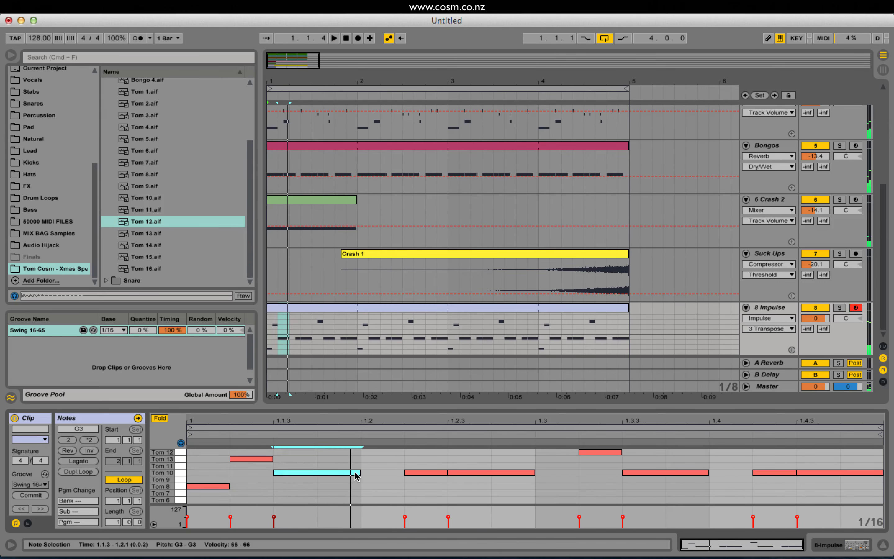
drag(355, 473, 318, 471)
key(super+d)
key(space)
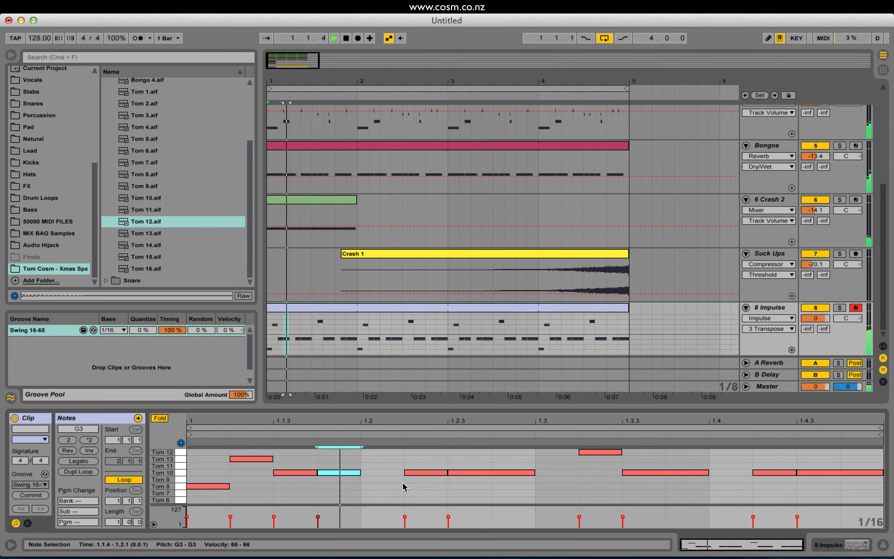
Delete the Tom 10 note at 1.2.2 and listen to the revised pattern.
key(space)
key(space)
double_click(416, 473)
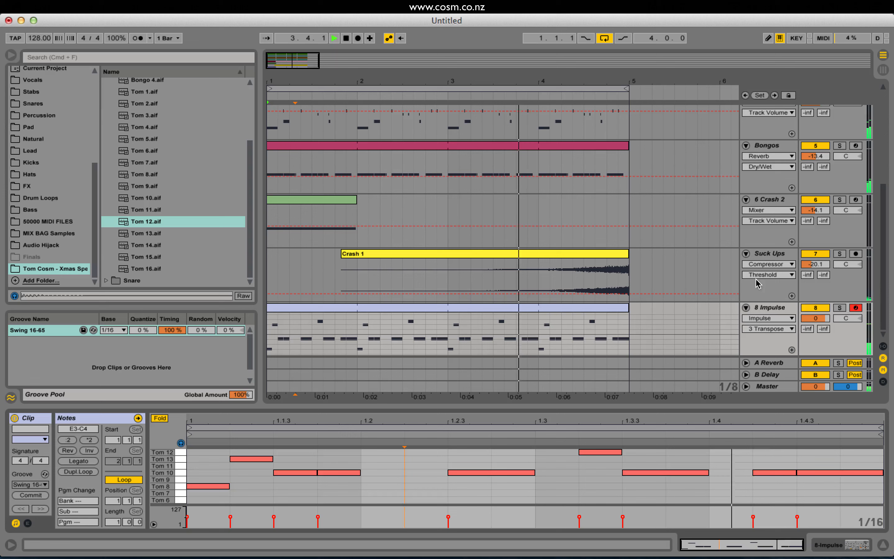
key(space)
Add the Spectrum audio effect after the Impulse on the tom track and play the beat through it.
click(510, 309)
click(761, 306)
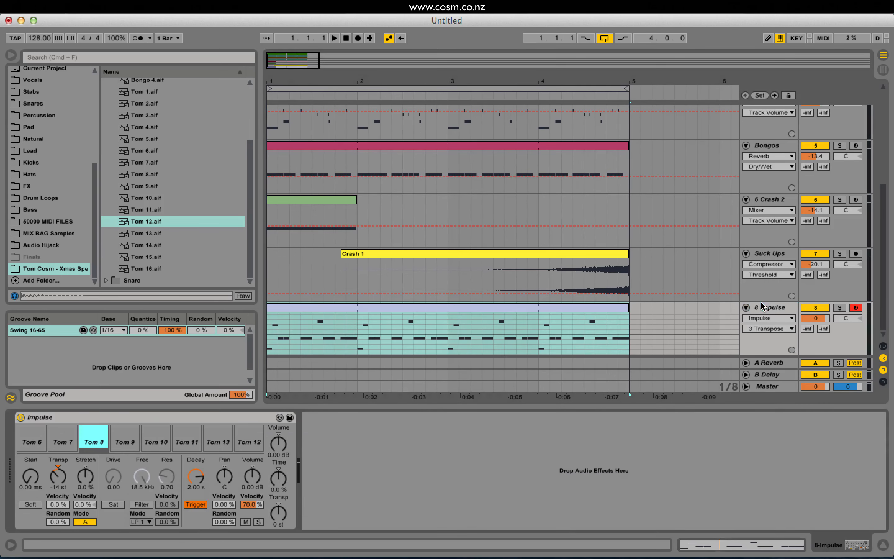
scroll(54, 175, up, 8)
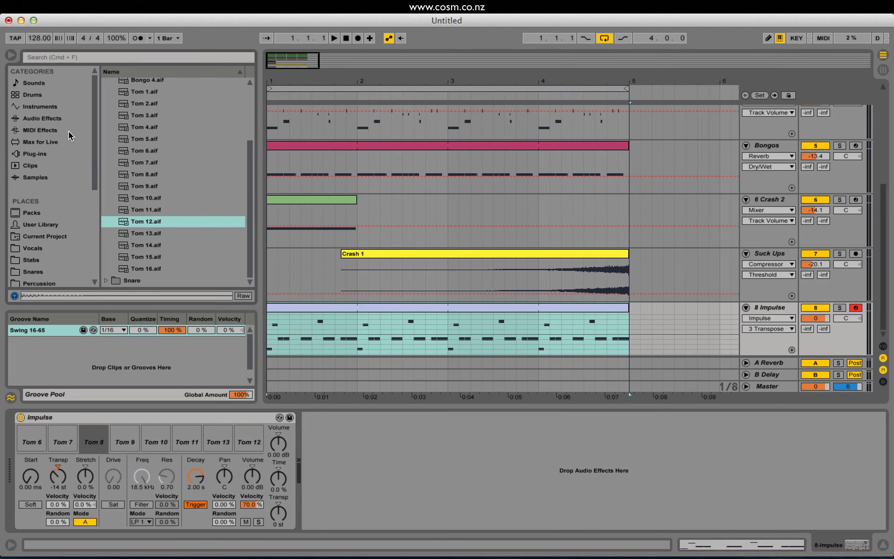
click(54, 118)
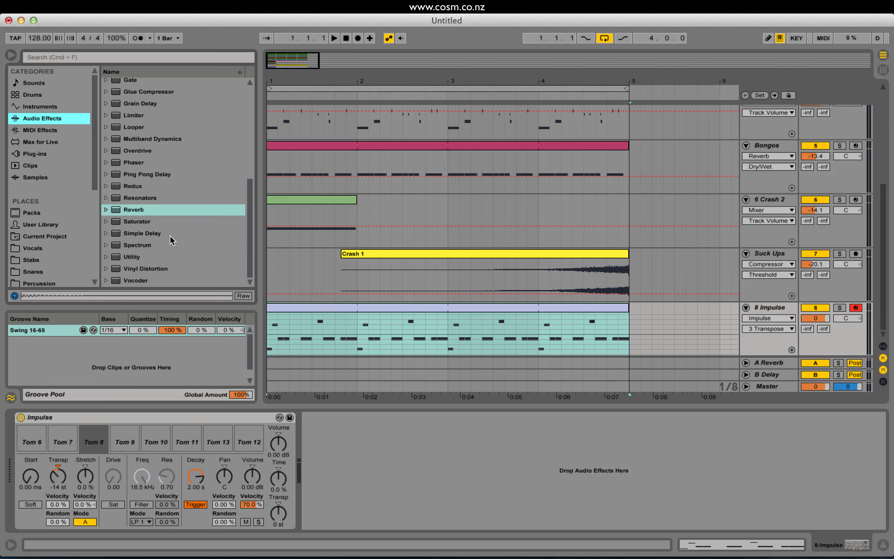
double_click(143, 245)
key(space)
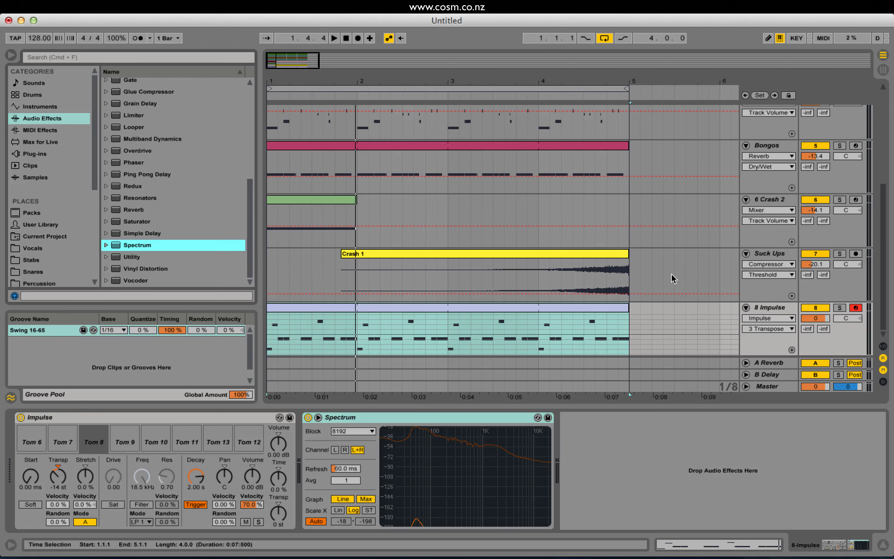
Solo the Kick 8 track during playback and set its volume to 1.5 dB.
scroll(702, 306, up, 1)
scroll(702, 306, up, 3)
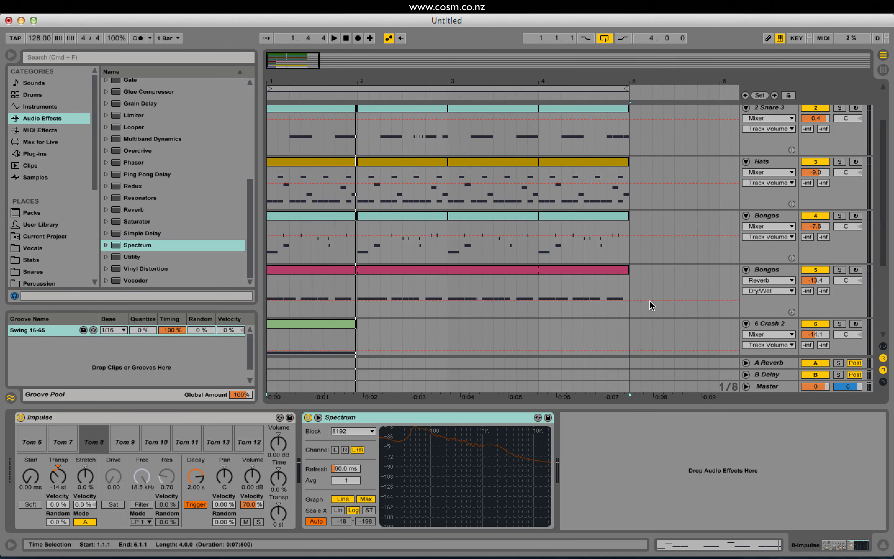
scroll(652, 306, up, 2)
click(840, 110)
key(space)
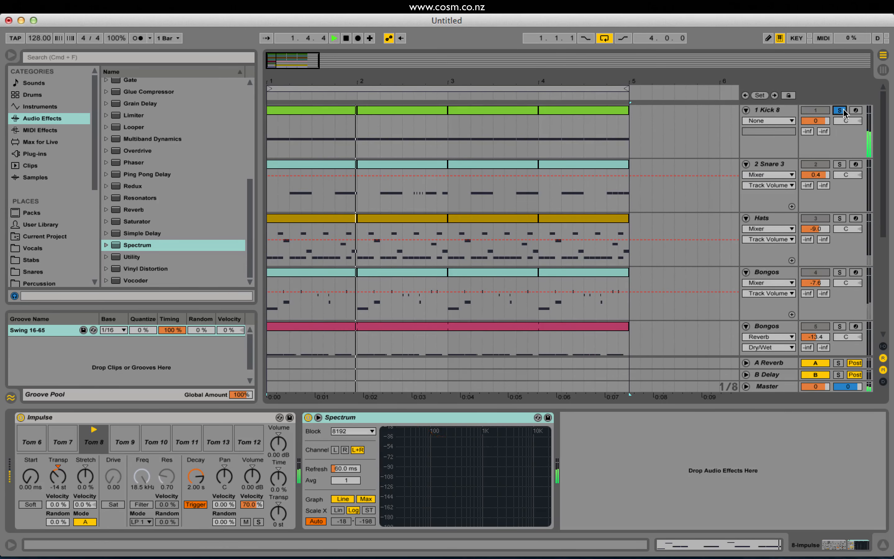
click(815, 121)
drag(815, 121, 815, 117)
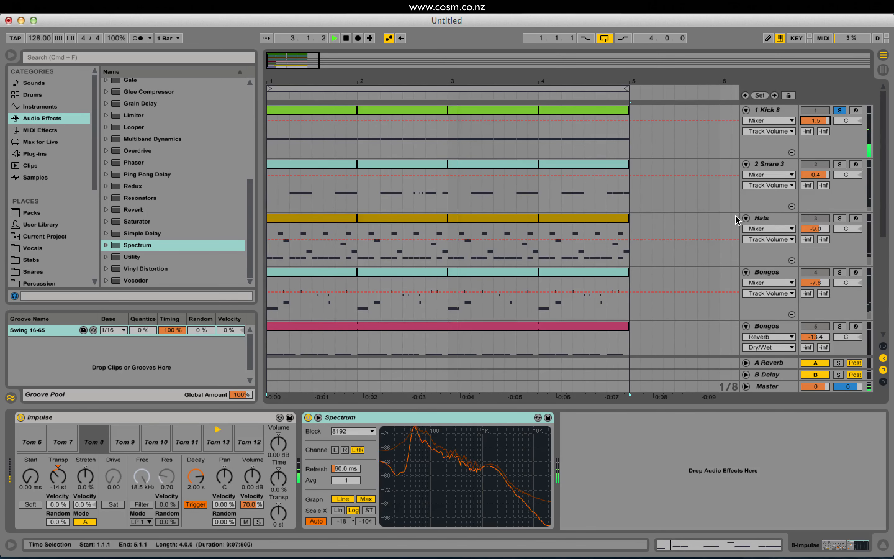
Add a Compressor audio effect at the end of the tom track's device chain, after Spectrum.
scroll(736, 215, down, 6)
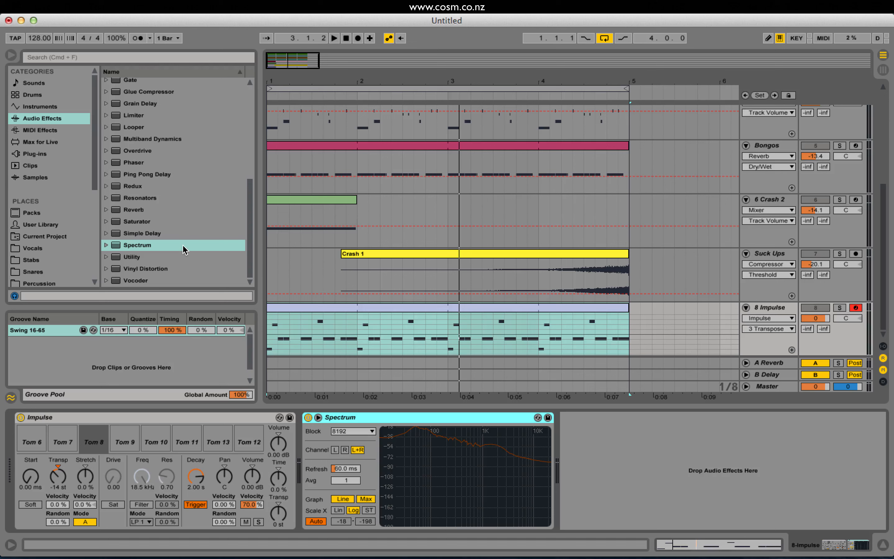
scroll(183, 247, up, 5)
scroll(191, 209, up, 2)
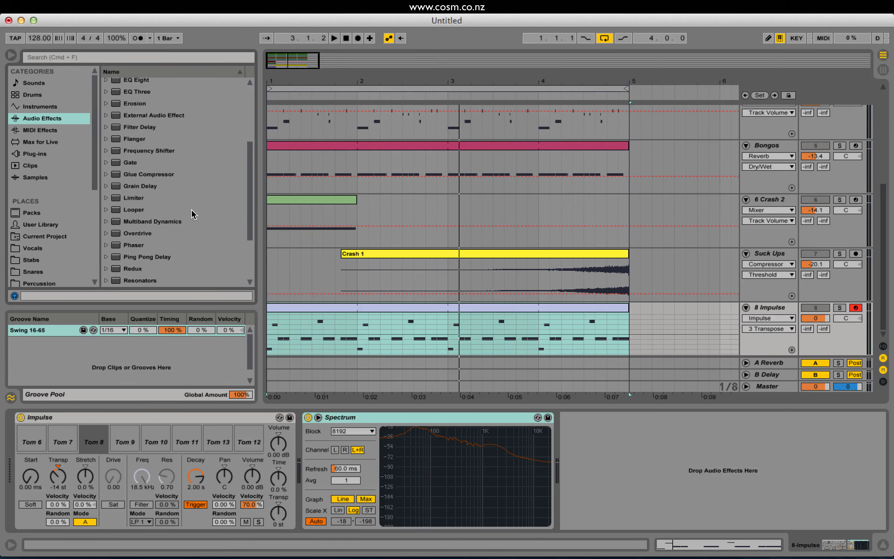
scroll(184, 159, up, 4)
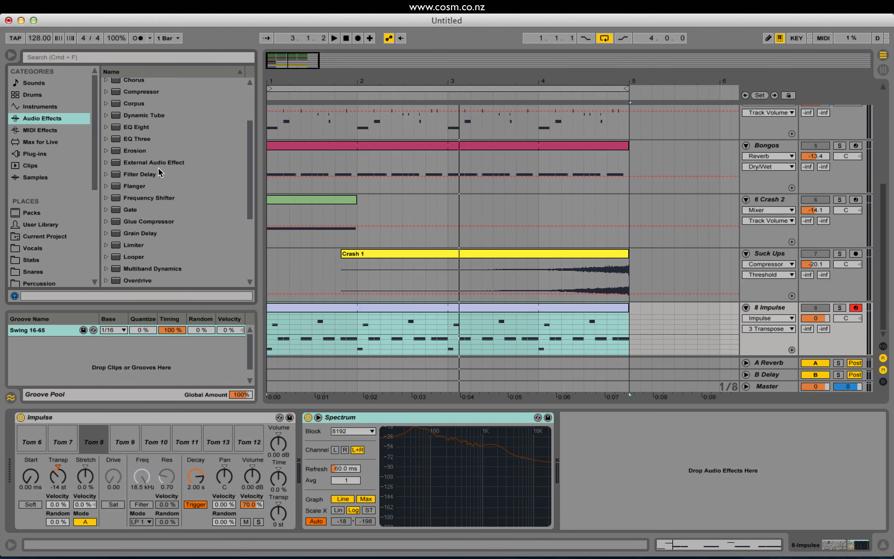
scroll(159, 147, up, 2)
drag(149, 116, 682, 468)
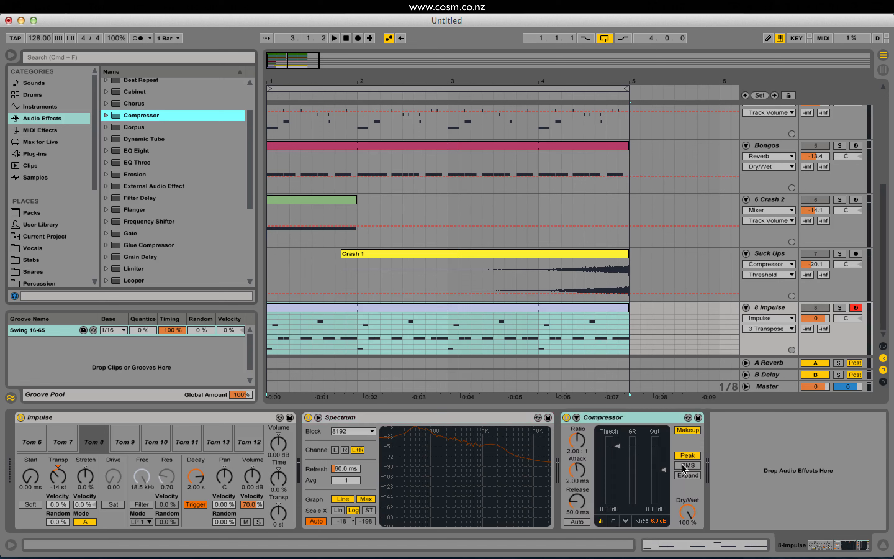
Expand the Compressor and set its sidechain input to the 1-Kick 8 track.
click(575, 418)
click(594, 448)
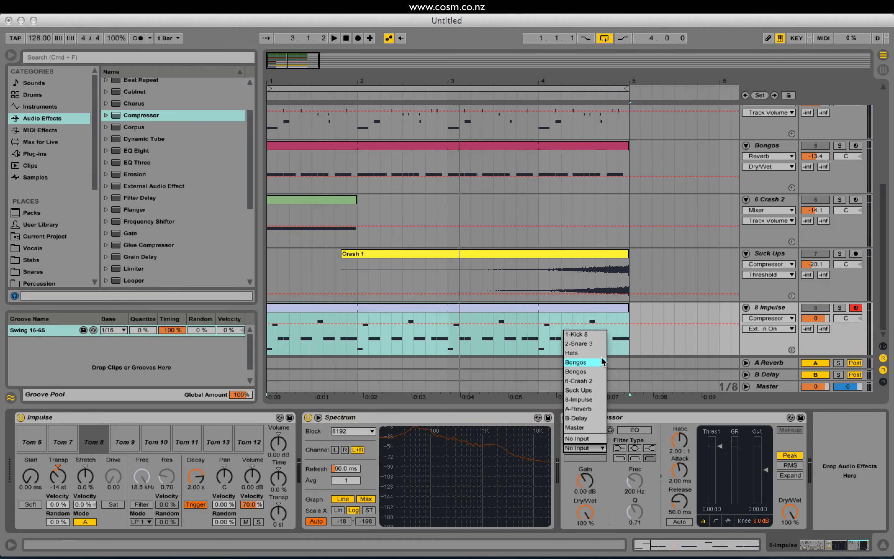
click(592, 333)
Set the Compressor threshold to -28.1 dB during playback and clear the solo so all tracks are heard.
key(space)
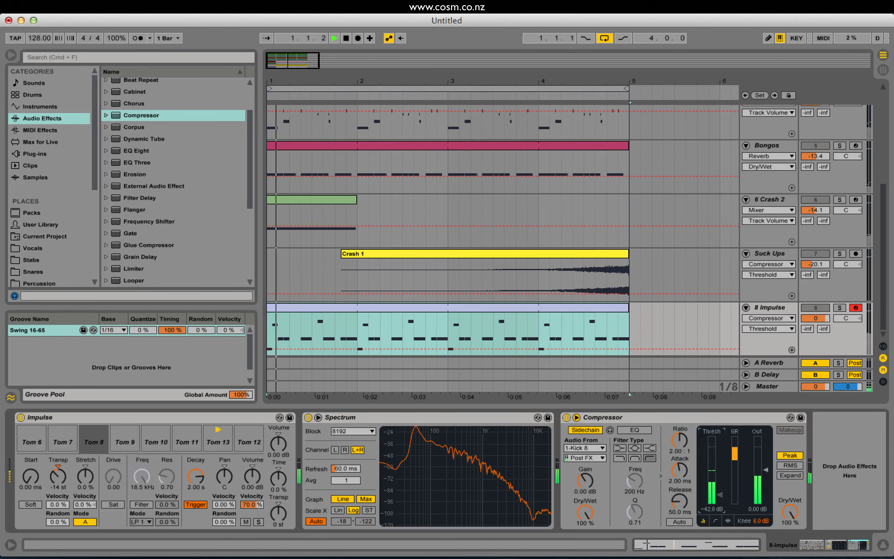
click(840, 308)
click(840, 309)
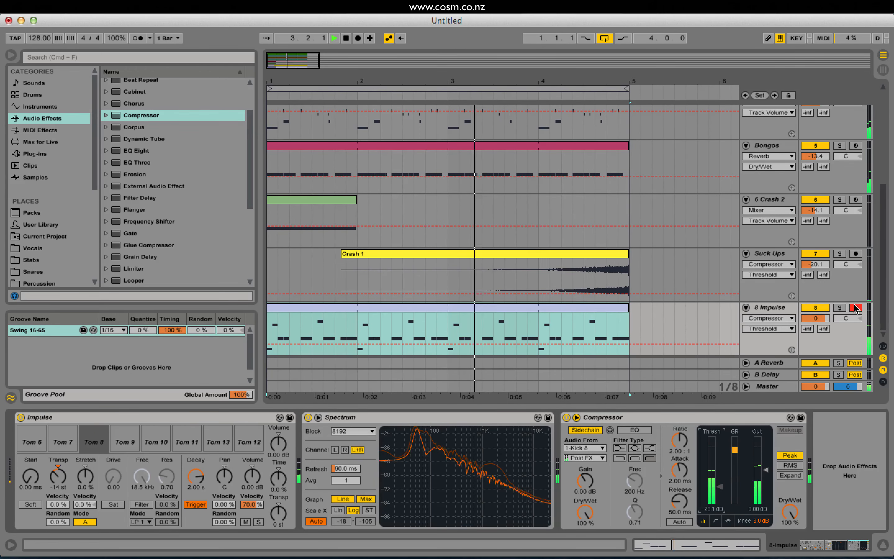
key(space)
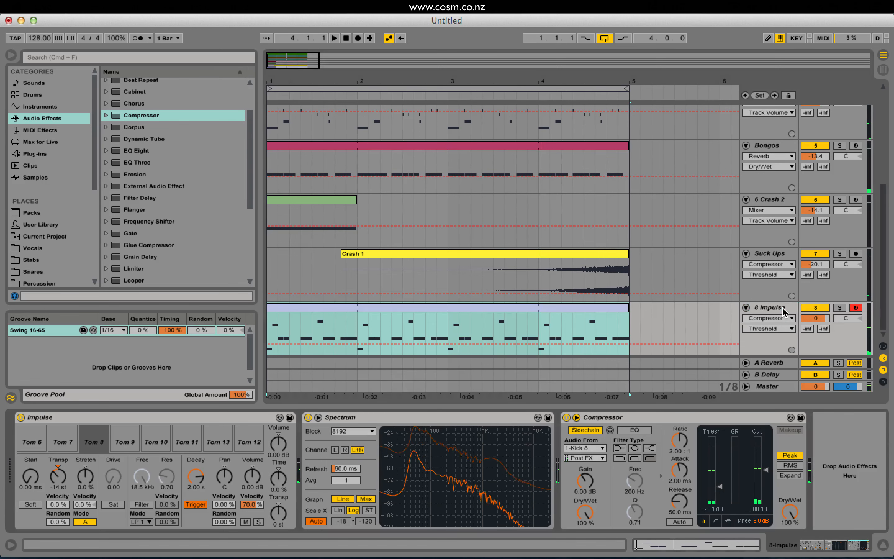
Try a Redux effect after the Compressor with Downsample at 18, listen to it and delete the effect.
click(34, 111)
click(47, 118)
scroll(210, 190, down, 5)
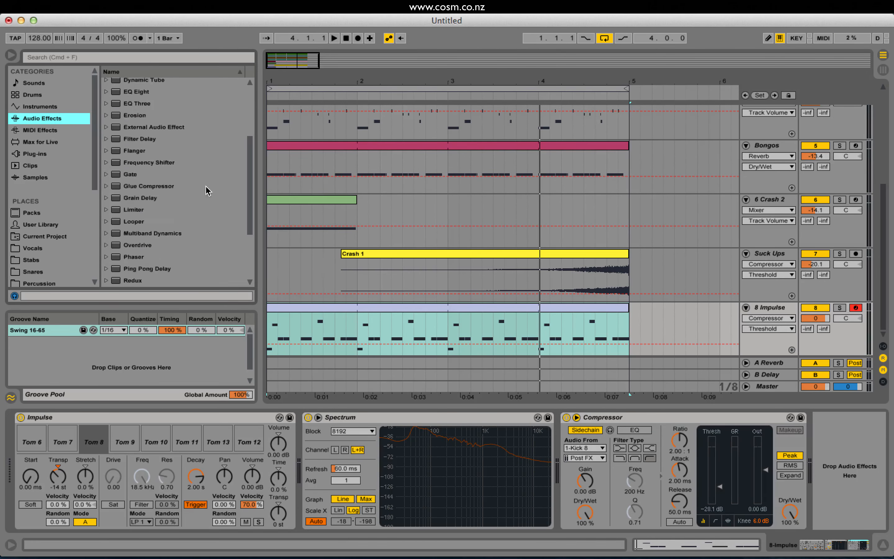
drag(133, 222, 381, 349)
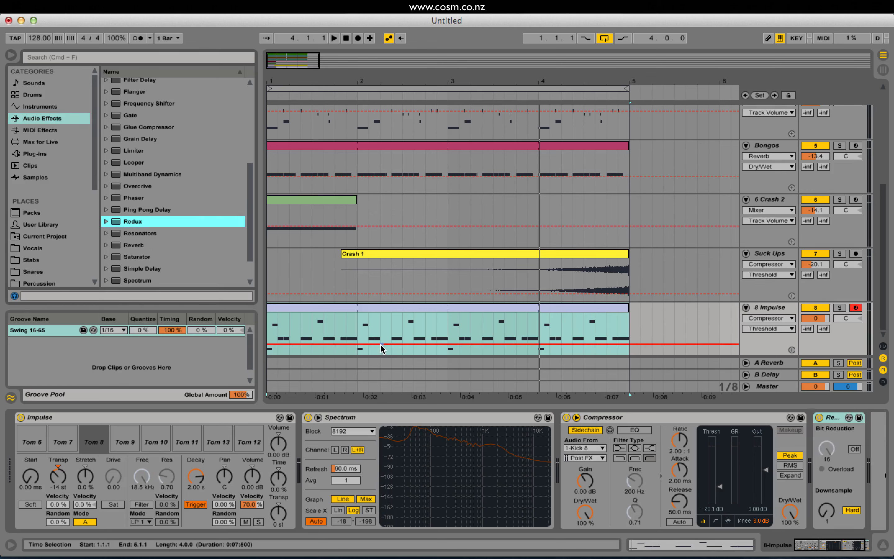
mouse_move(833, 521)
mouse_down()
mouse_move(833, 492)
mouse_move(827, 524)
mouse_up()
key(space)
key(space)
key(space)
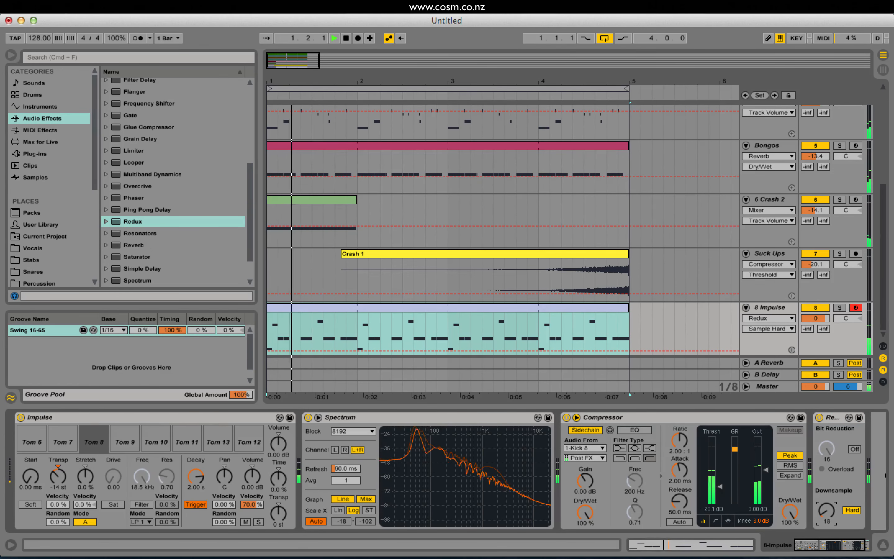
key(space)
key(Delete)
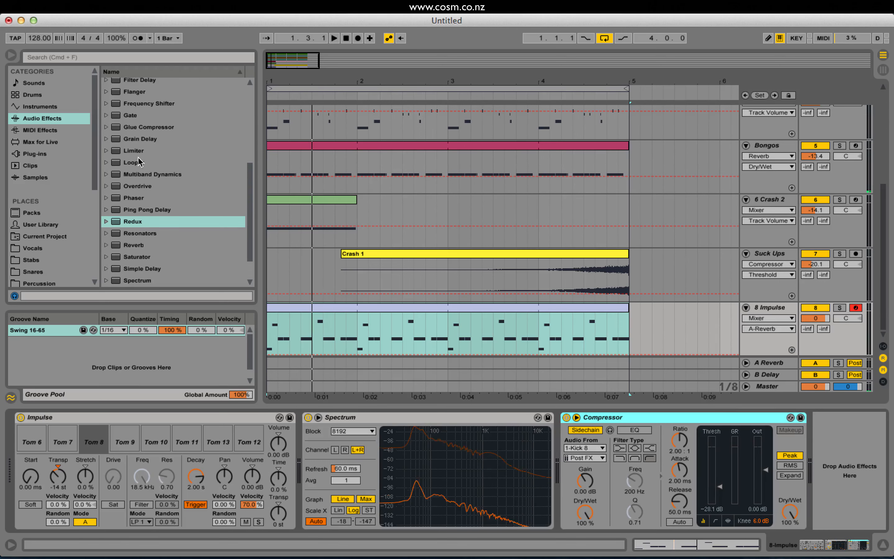
Add Redux after the tom track's Compressor, switch downsampling to Soft and set Downsample to 11.7 while auditioning the beat.
double_click(134, 220)
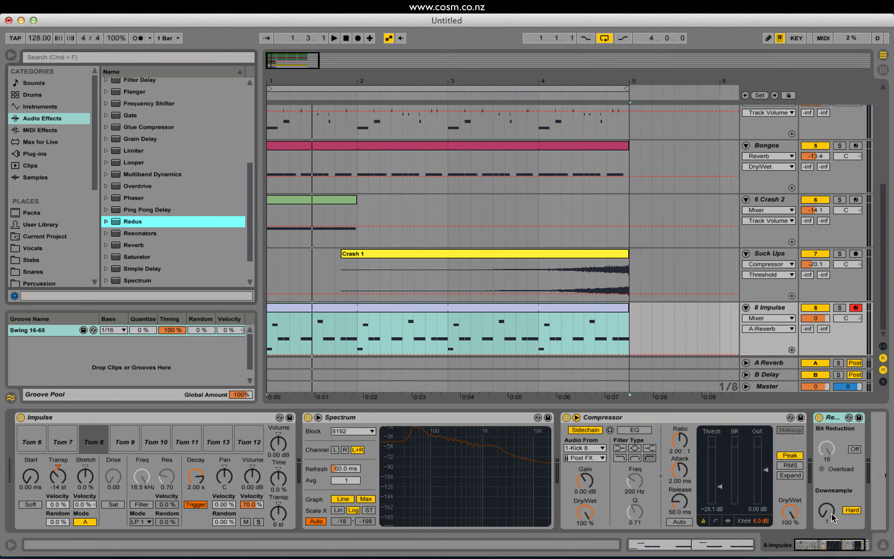
drag(832, 517, 832, 512)
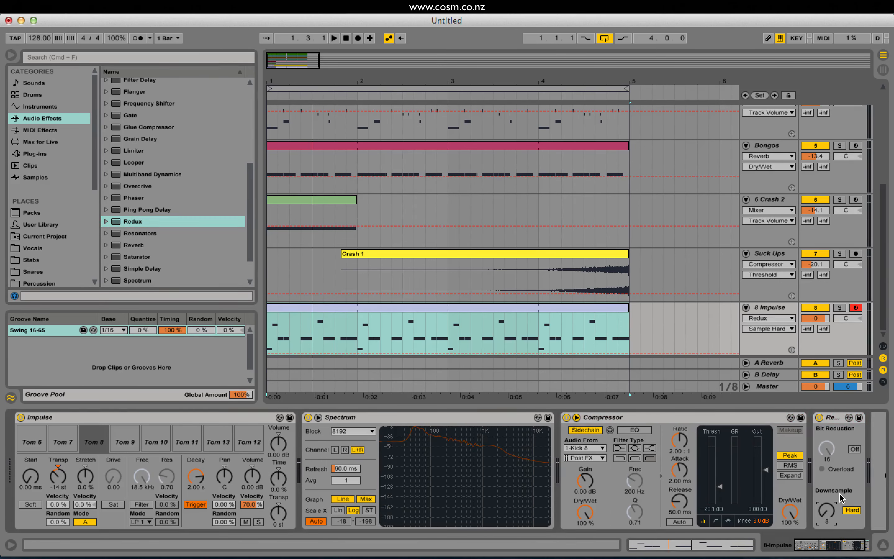
key(space)
mouse_move(826, 510)
mouse_down()
mouse_move(826, 502)
mouse_move(827, 512)
mouse_up()
key(space)
click(851, 511)
key(space)
key(space)
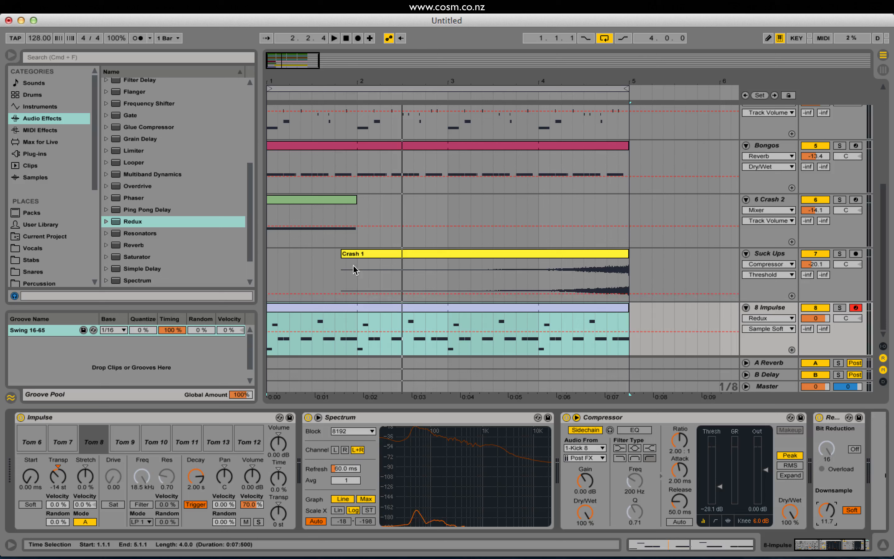
Draw falling Redux Sample Soft automation across the four-bar tom clip, with an added breakpoint late in bar 2, during playback.
drag(457, 332, 628, 354)
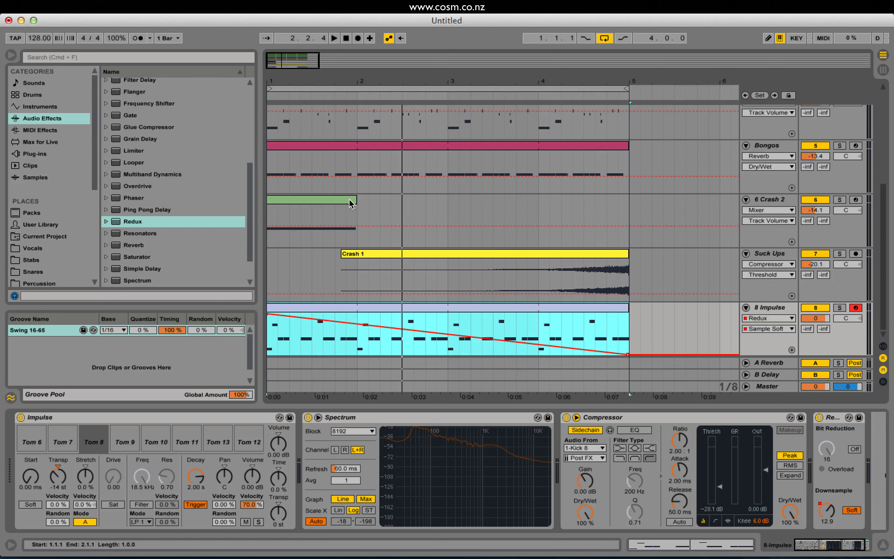
key(space)
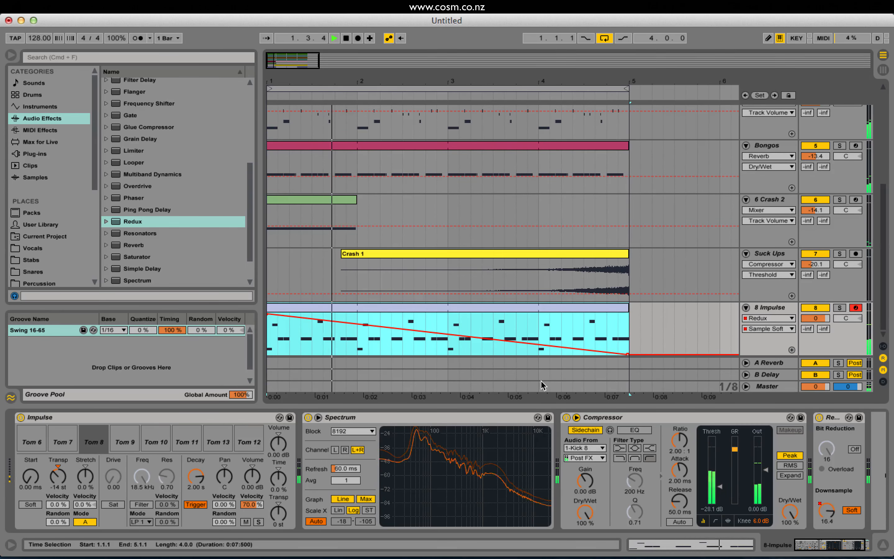
drag(424, 331, 429, 329)
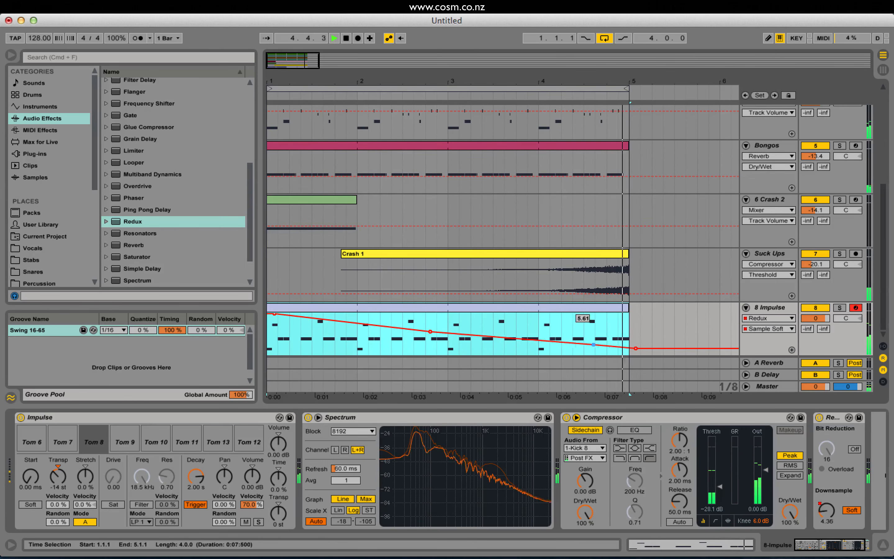
Reshape the Redux automation to fall to its minimum at bar 2 and rise again towards the end of bar 4.
drag(593, 344, 627, 322)
drag(430, 331, 357, 354)
key(space)
key(super+z)
key(space)
key(space)
click(414, 362)
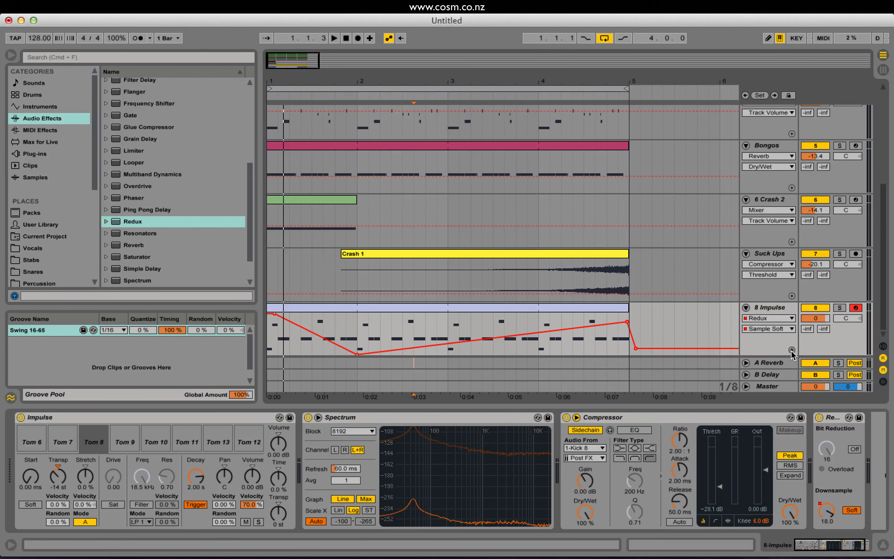
Show the Redux automation in its own lane, duplicate bar 1's falling ramp across bars 2 to 4 and play it.
click(791, 349)
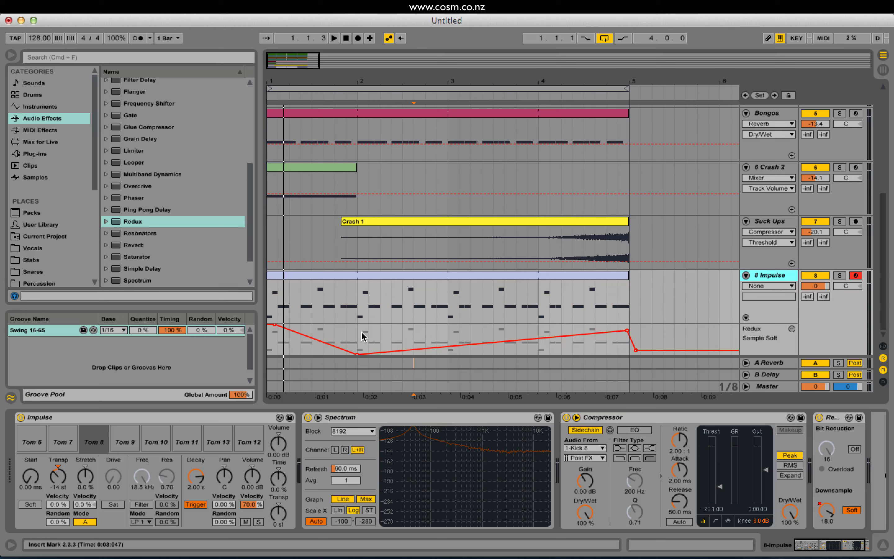
drag(357, 334, 285, 336)
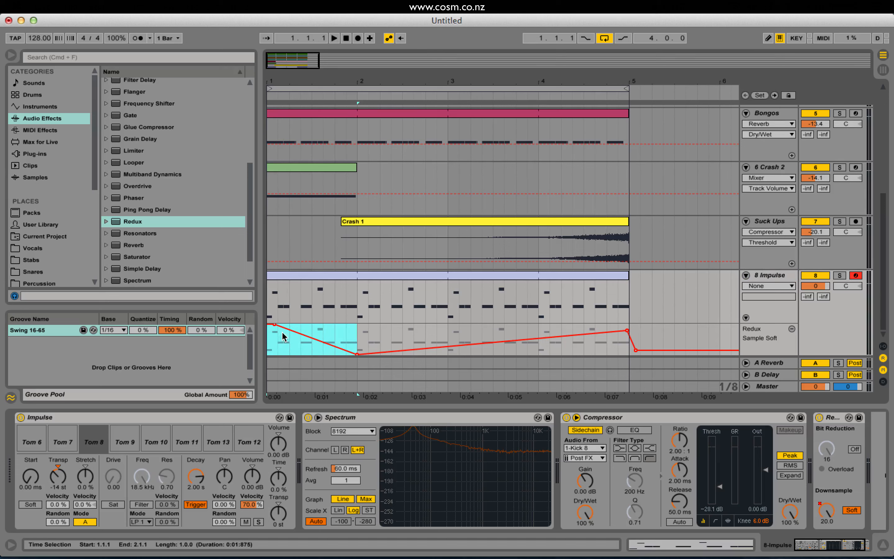
key(super+d)
key(super+d)
key(super+d)
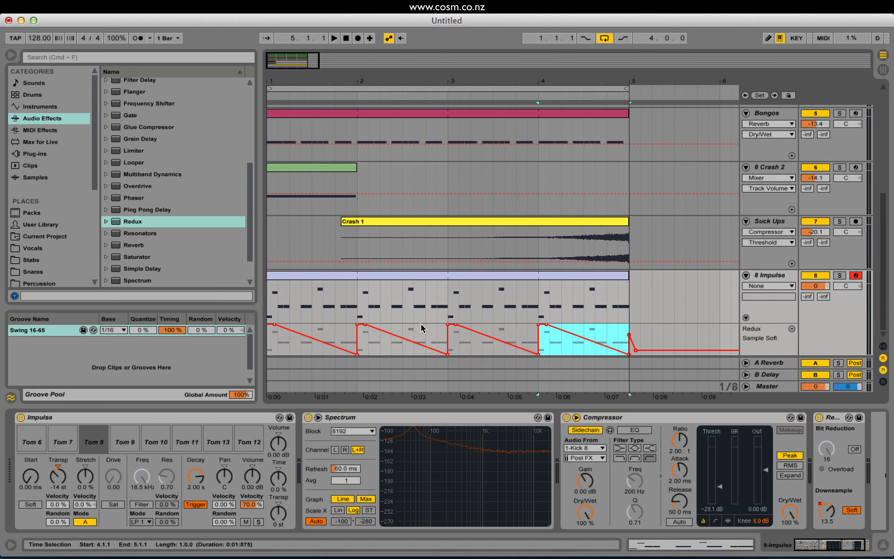
key(space)
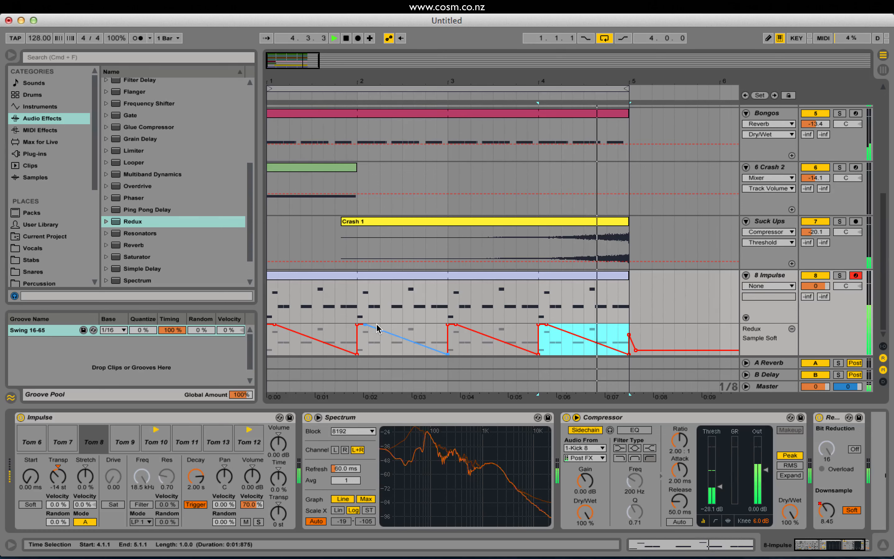
Raise the Redux automation's low point at the end of bar 1 and replay the beat from the start.
click(369, 353)
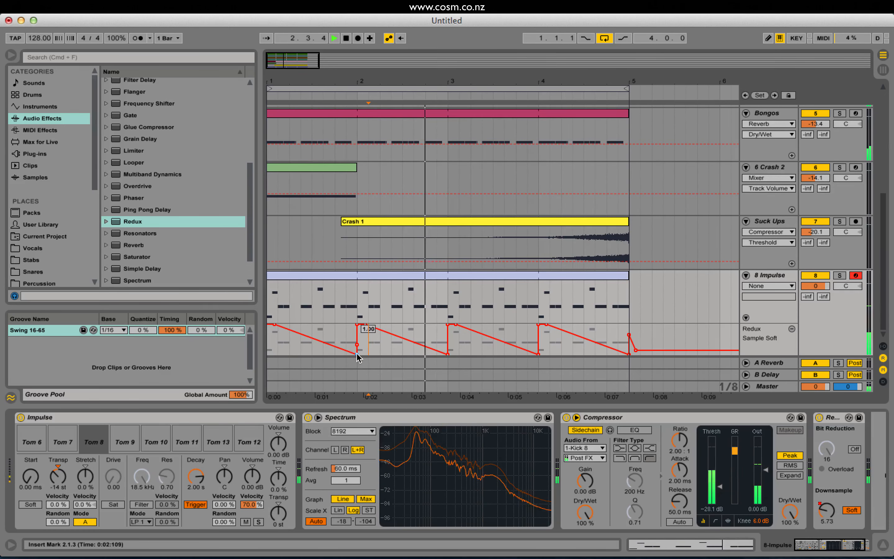
drag(355, 357, 357, 339)
key(space)
key(space)
click(268, 343)
key(space)
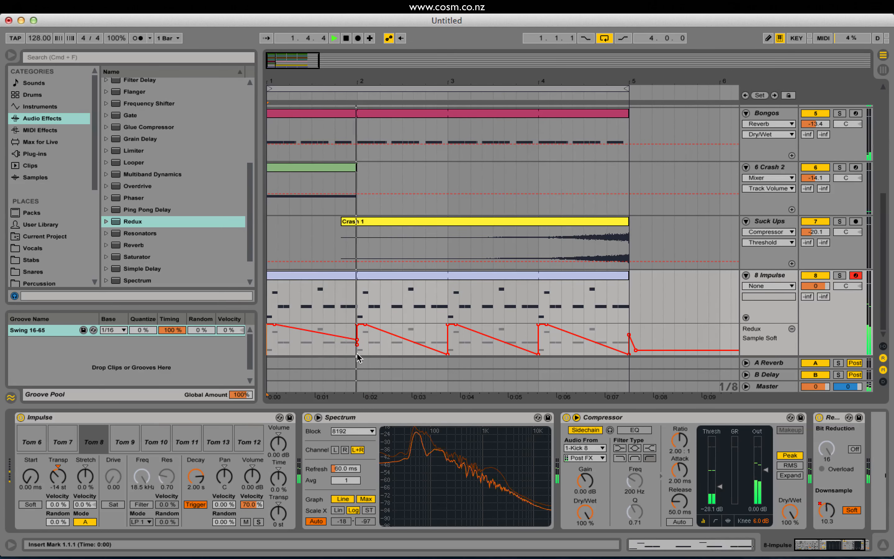
Delete the Redux automation breakpoints between 1.1.1 and 5.1.1, leaving one gentle downward slope, and listen to the result.
drag(357, 352, 268, 349)
key(space)
drag(630, 336, 104, 338)
key(Delete)
key(space)
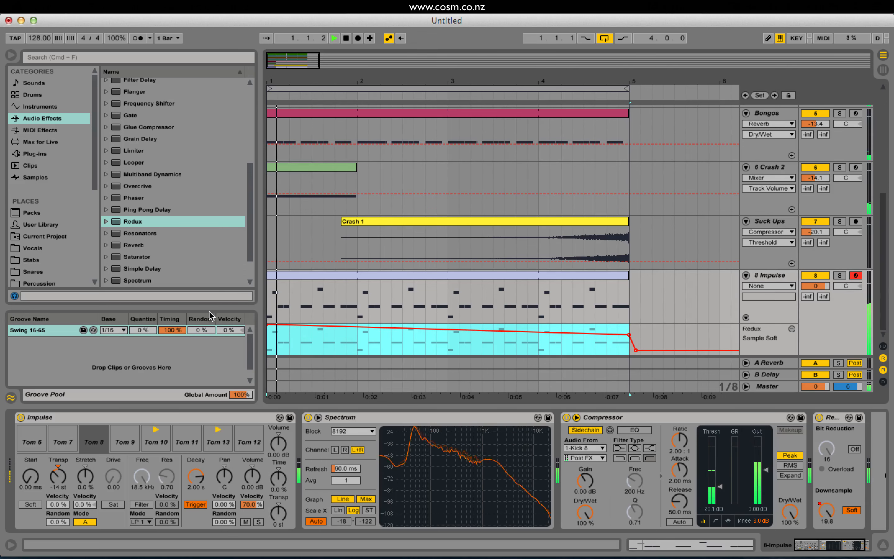
click(650, 314)
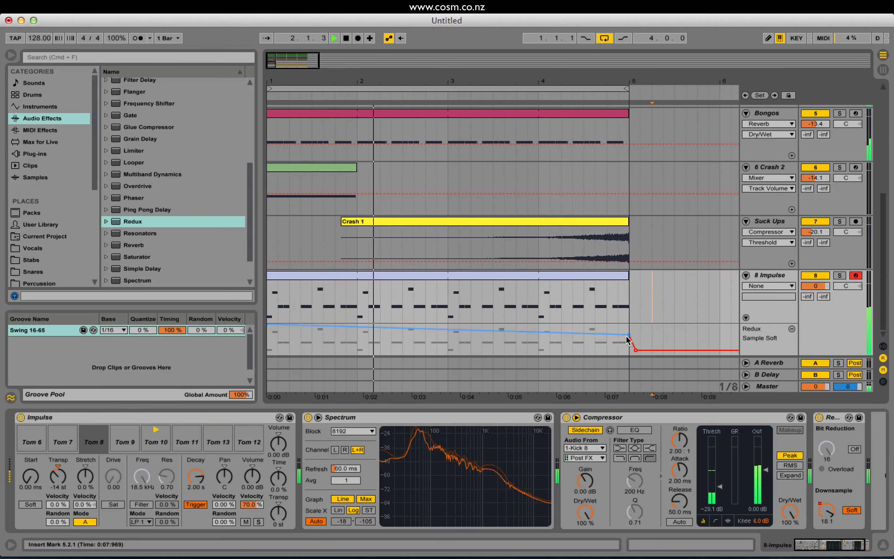
drag(629, 335, 628, 335)
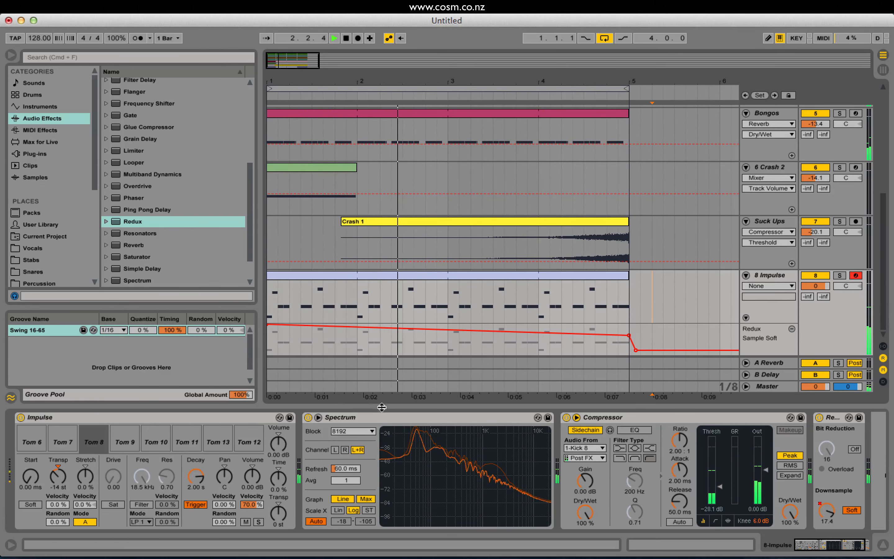
key(space)
Group all the tom track's devices into an Instrument Rack, show its chain list and undo the grouping.
click(837, 422)
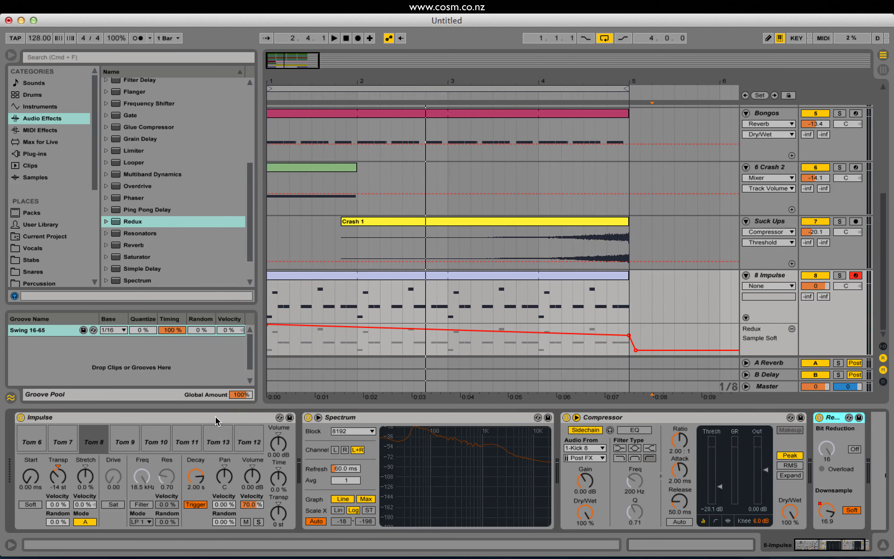
click(193, 417)
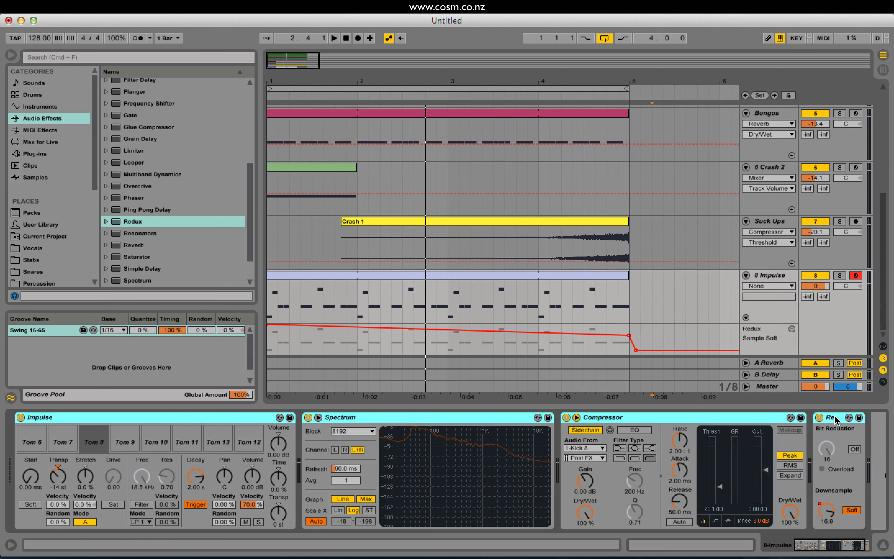
right_click(209, 420)
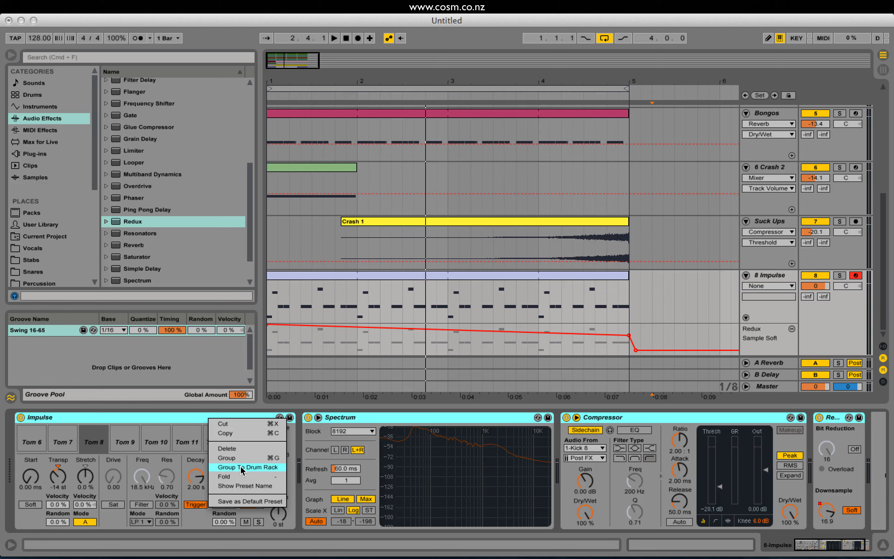
click(227, 457)
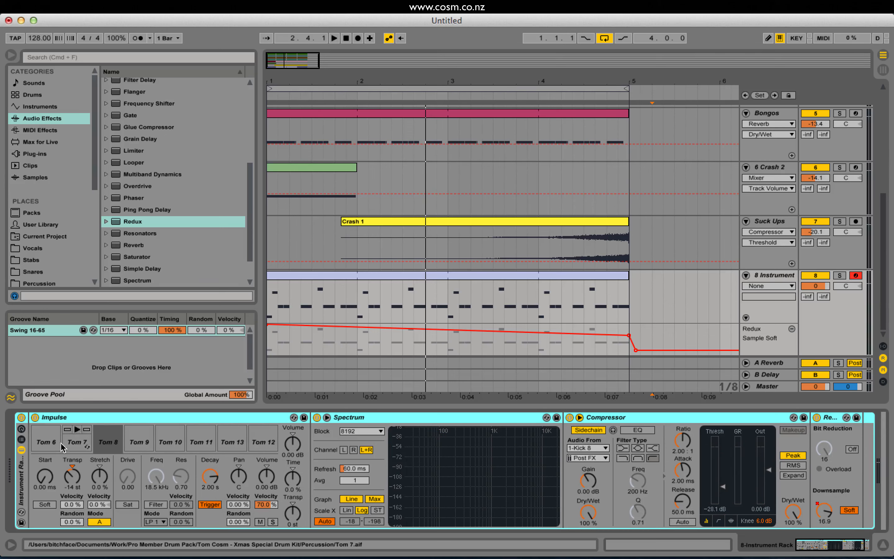
click(21, 439)
double_click(60, 447)
click(60, 448)
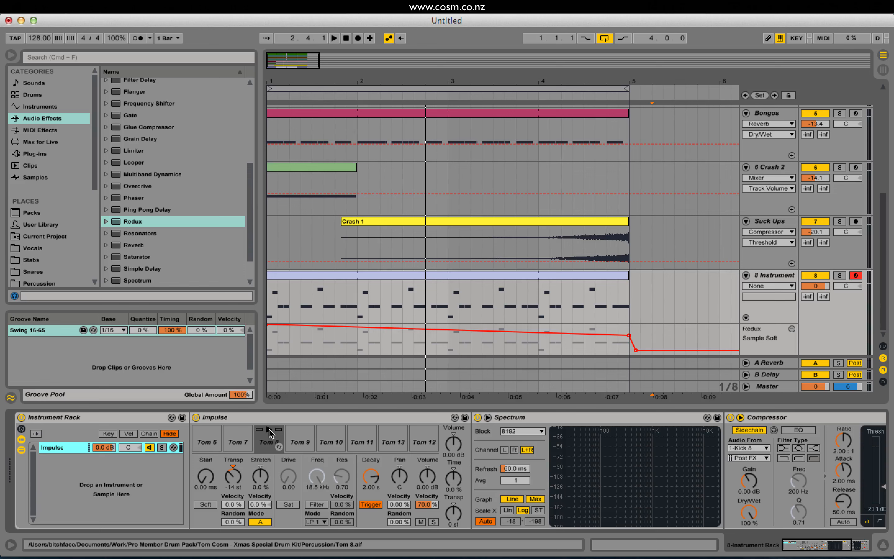
key(super+z)
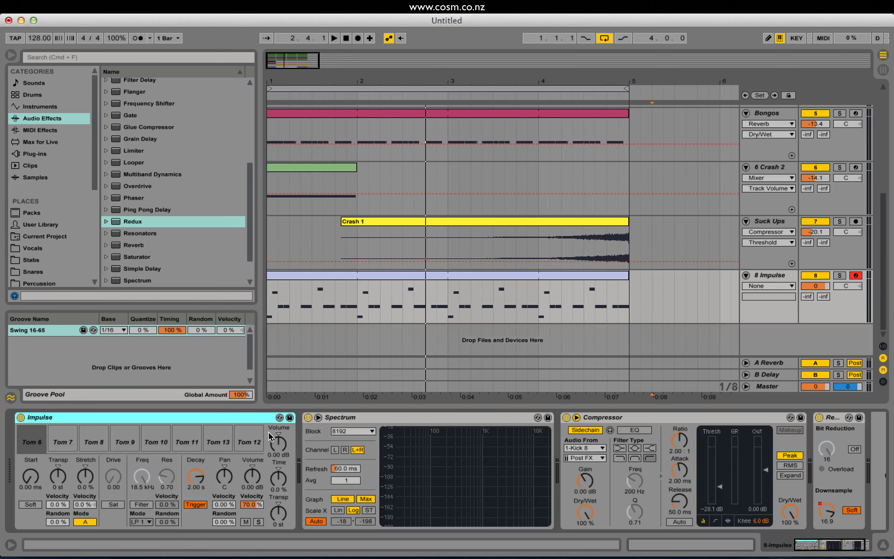
Delete the Spectrum device from the tom track.
click(368, 414)
key(Delete)
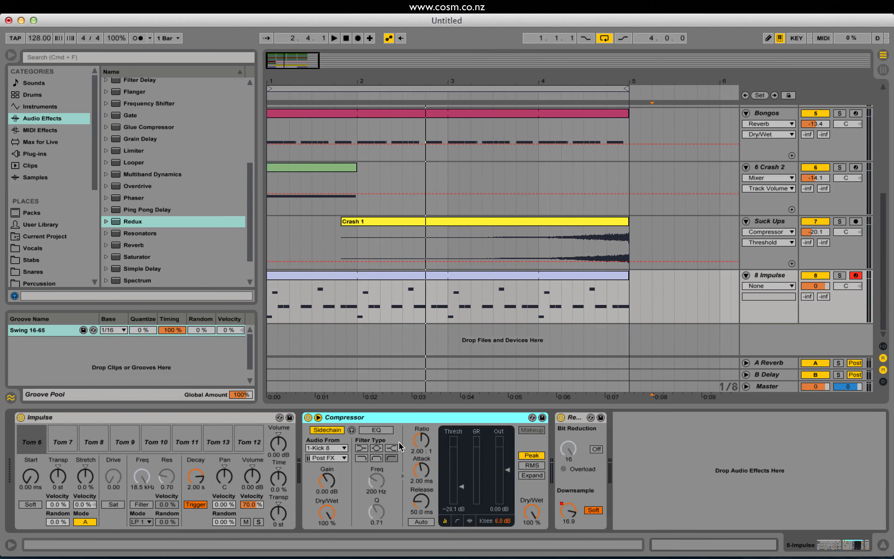
Group the tom track's Compressor and Redux into an Audio Effect Rack and create a second, empty chain in it.
right_click(583, 425)
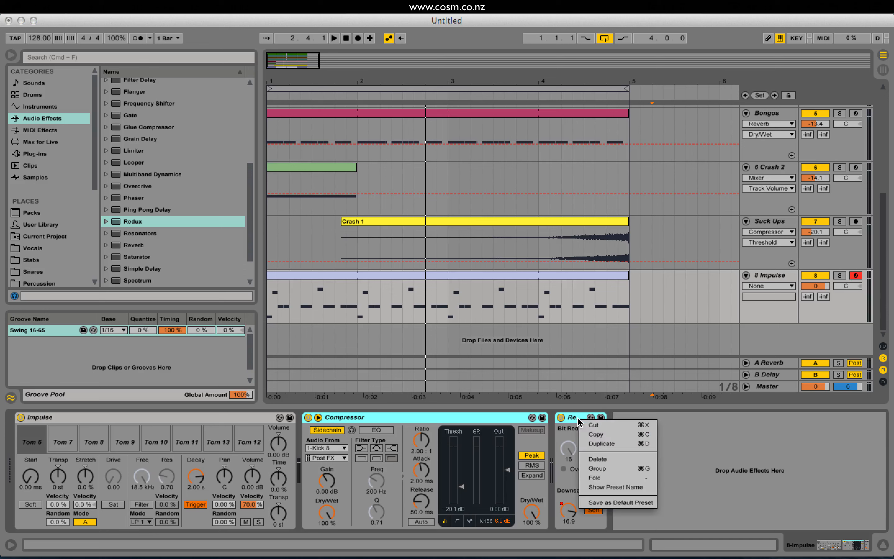
click(605, 469)
click(308, 439)
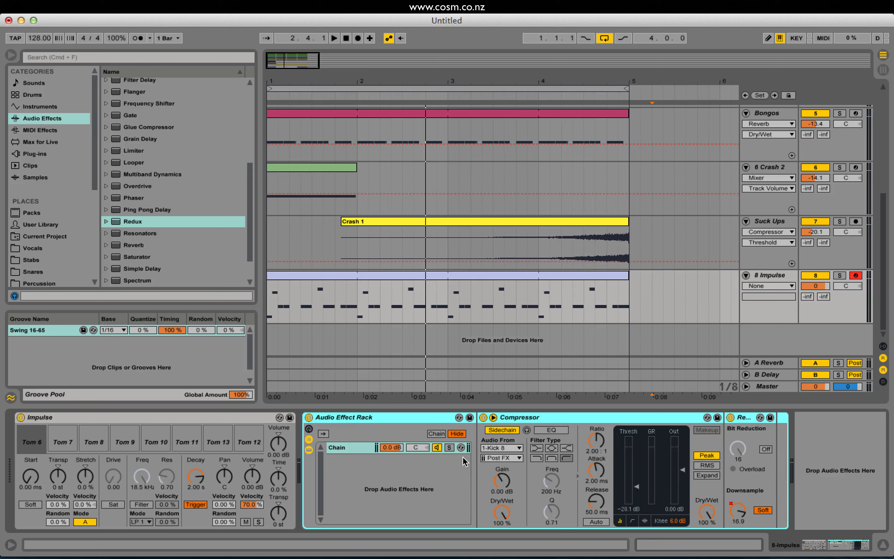
right_click(368, 494)
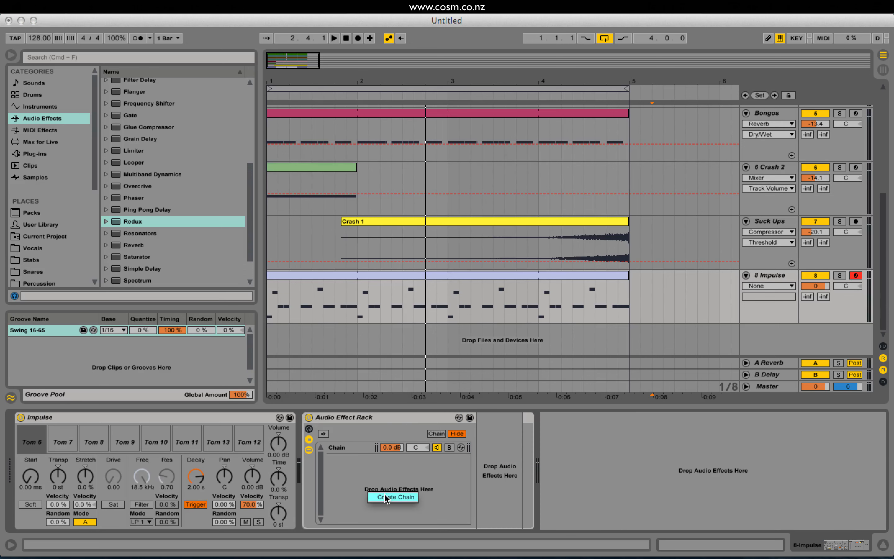
Rename the rack's empty second chain "Sub" and the chain holding the Compressor and Redux "Main".
click(332, 448)
click(338, 458)
click(343, 448)
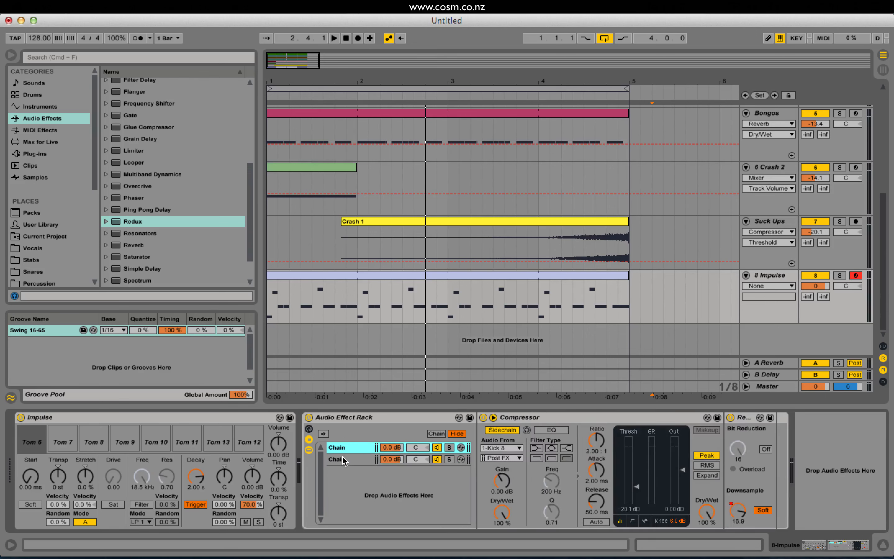
click(342, 458)
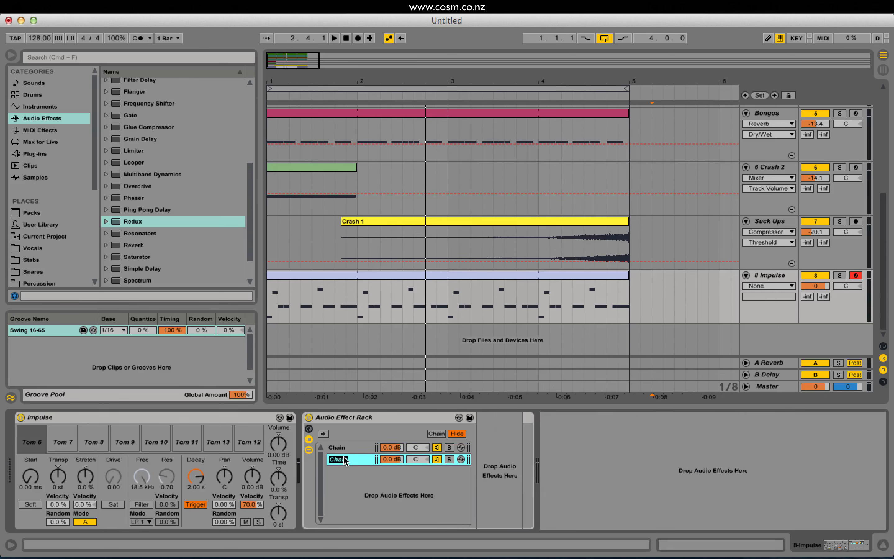
key(super+r)
text(S)
click(336, 446)
key(super+r)
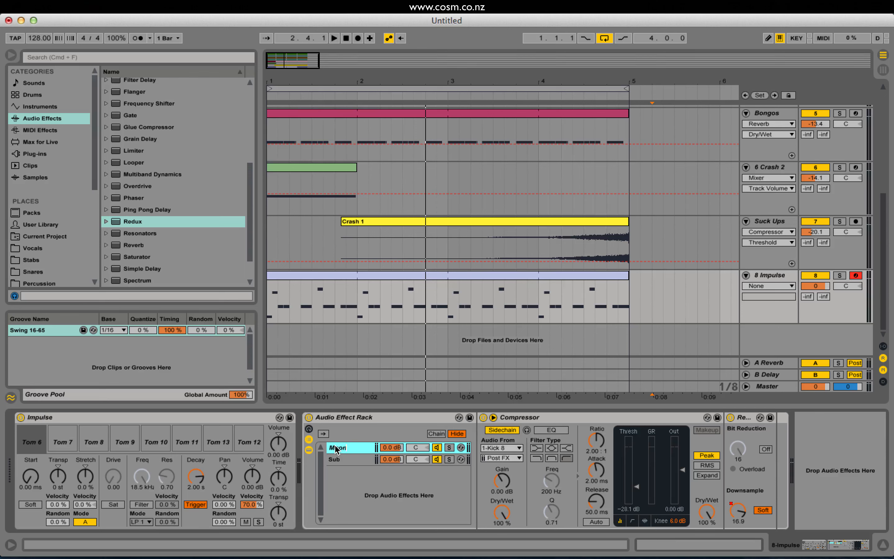
click(341, 459)
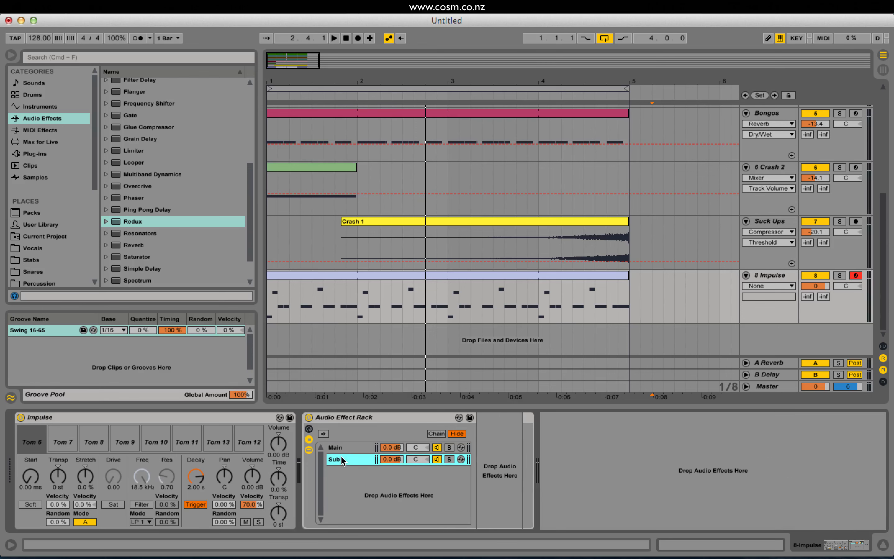
click(348, 448)
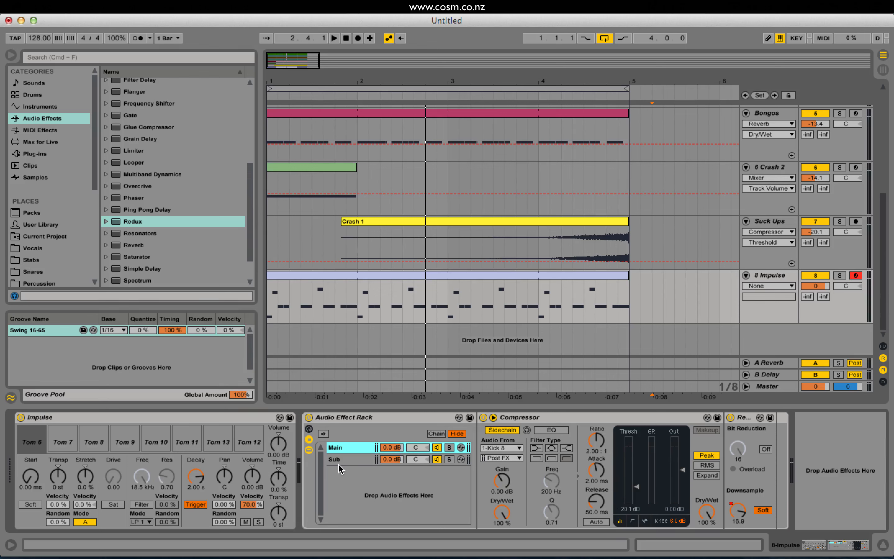
Add an EQ Eight to the Sub chain and make its band 4 a high-cut filter at about 158 Hz.
click(338, 463)
scroll(208, 213, up, 3)
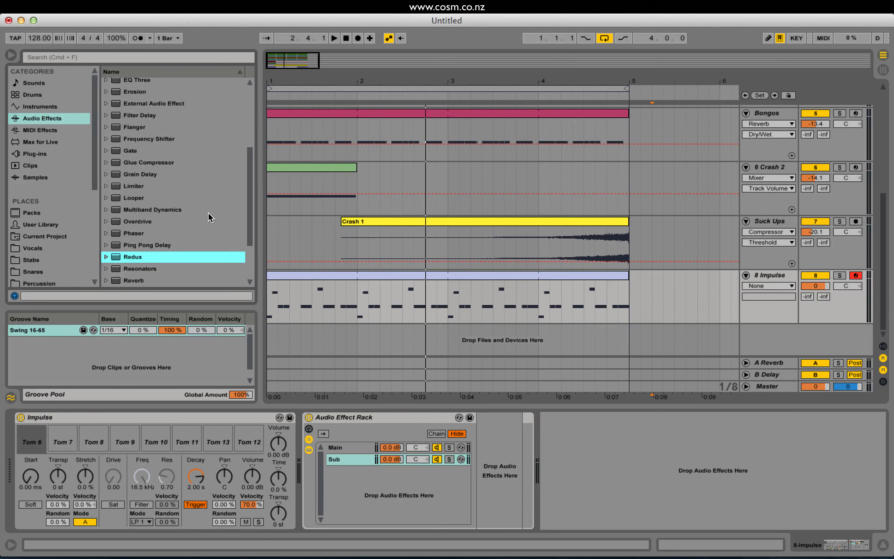
scroll(208, 213, up, 3)
drag(155, 104, 489, 482)
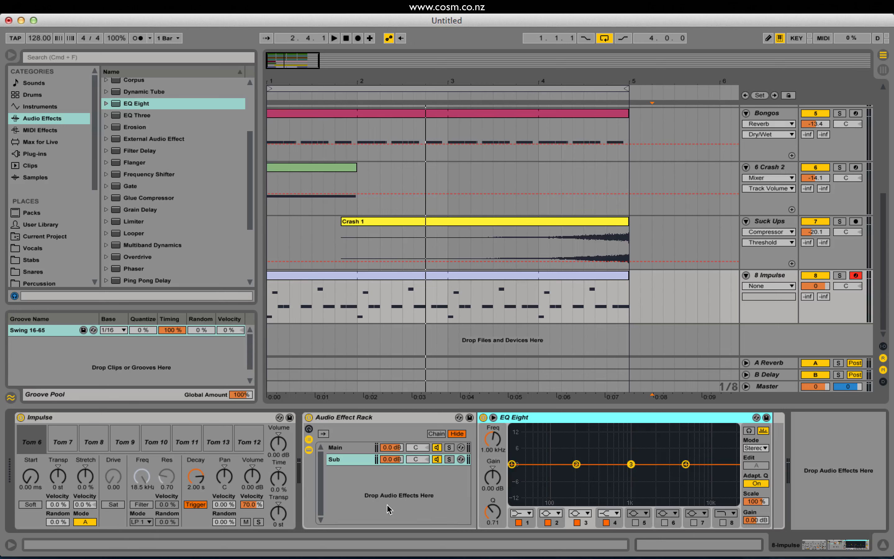
click(685, 465)
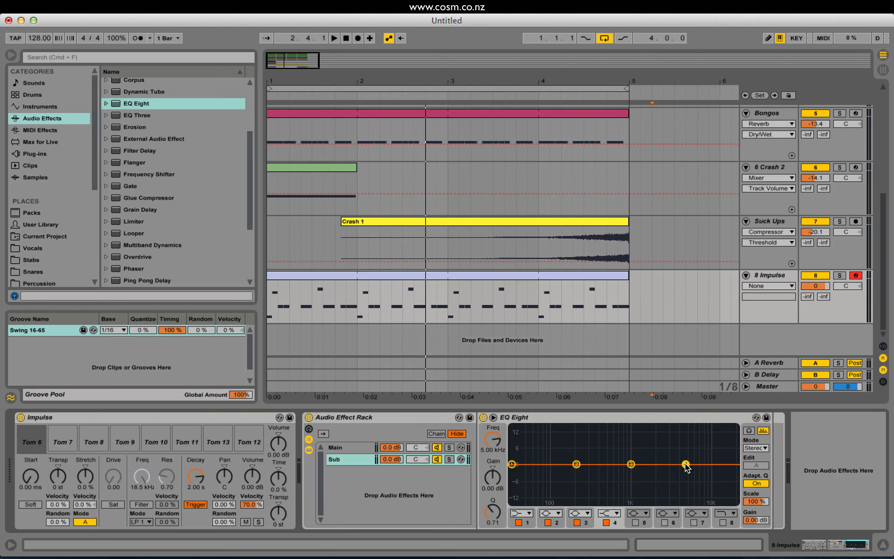
click(611, 514)
click(610, 494)
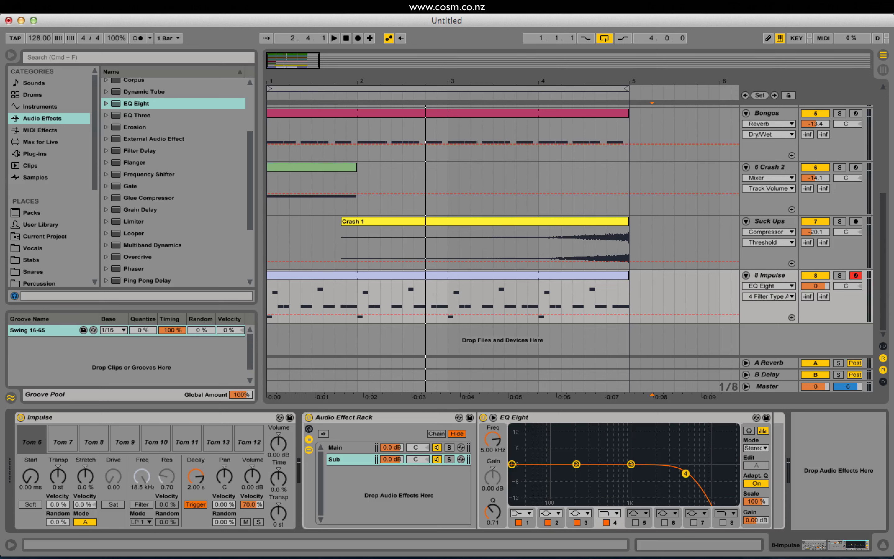
drag(685, 473, 568, 468)
While playing the tom clip from 1.1.1, lower the Sub chain's high cut to about 134 Hz and solo that chain.
key(space)
key(space)
click(295, 275)
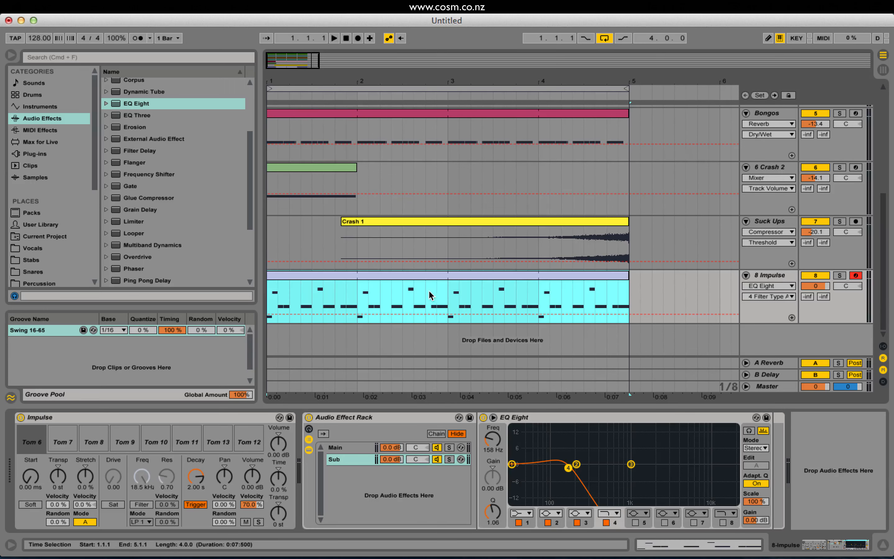
key(space)
drag(568, 469, 562, 474)
click(449, 459)
key(space)
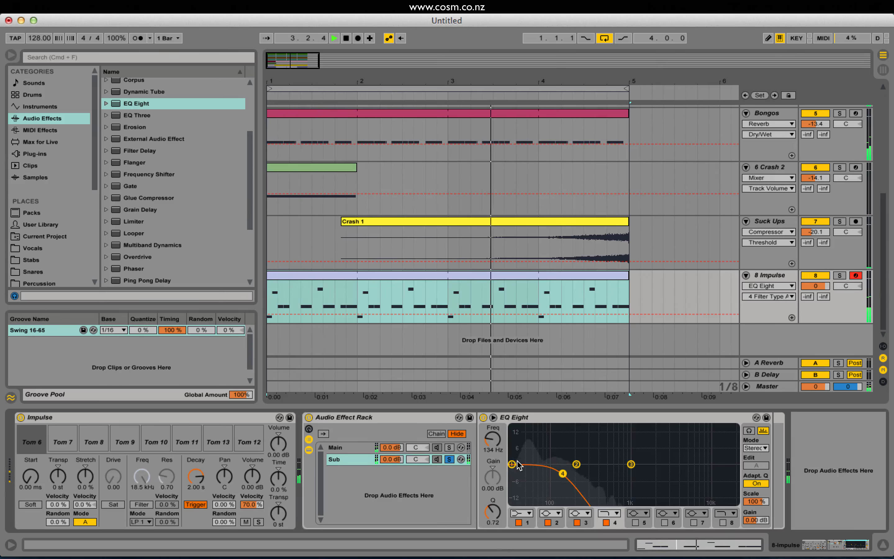
Add a Utility after the Sub chain's EQ Eight, set its Width to 0% and listen to the result.
scroll(131, 259, down, 5)
drag(131, 258, 753, 446)
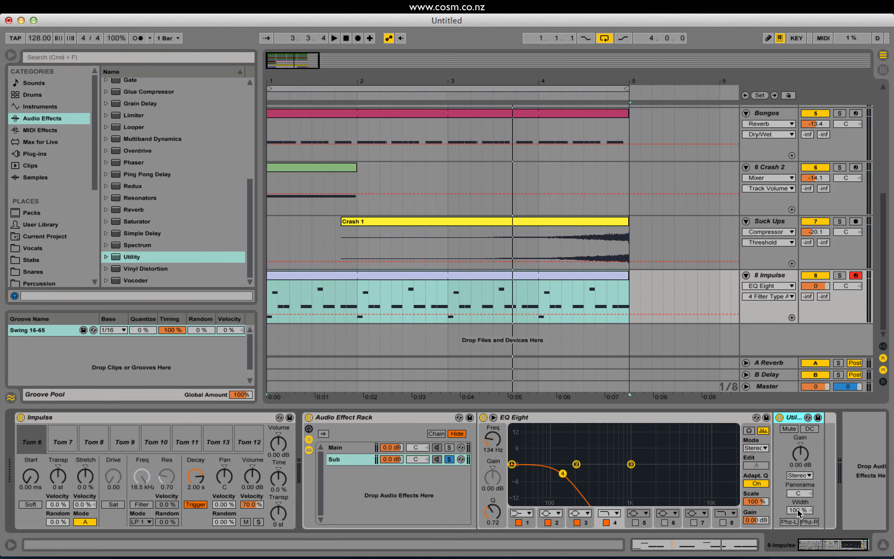
drag(789, 506, 789, 517)
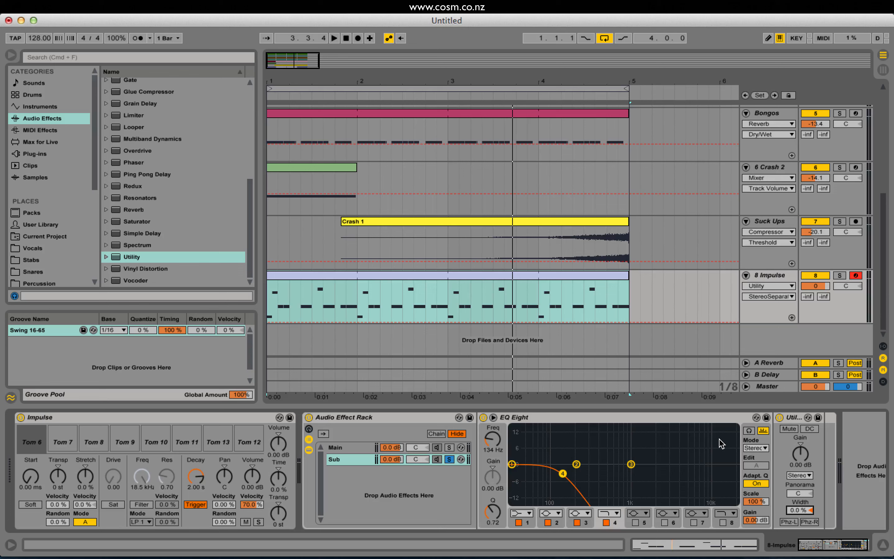
key(space)
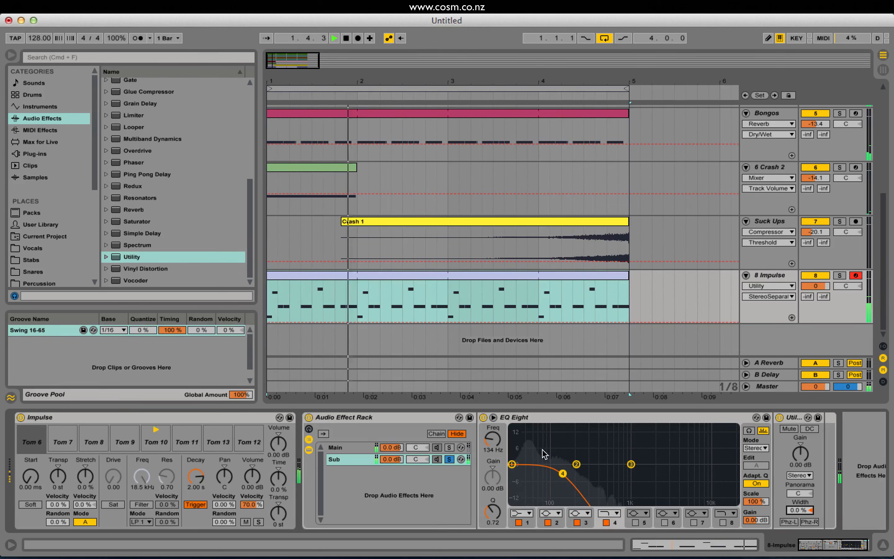
Solo the Main chain during playback and add an EQ Eight after its Redux.
click(347, 447)
key(space)
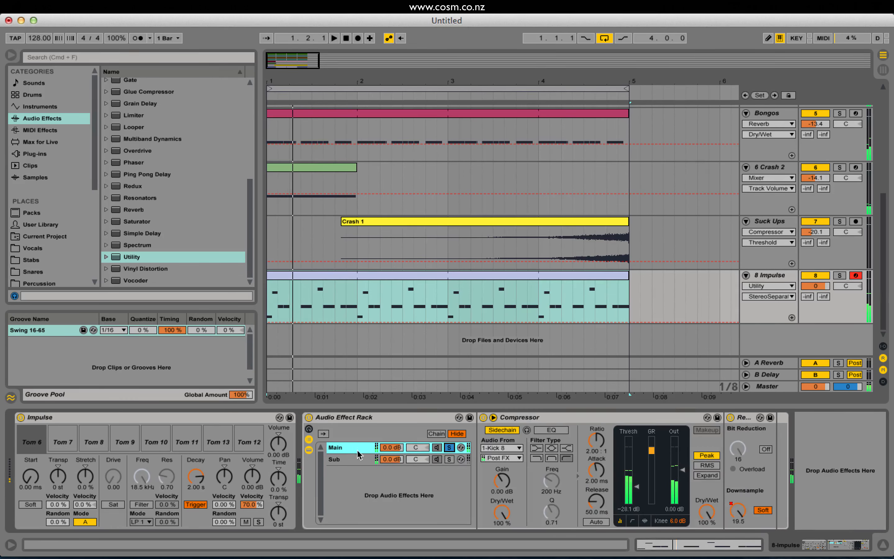
scroll(208, 195, up, 5)
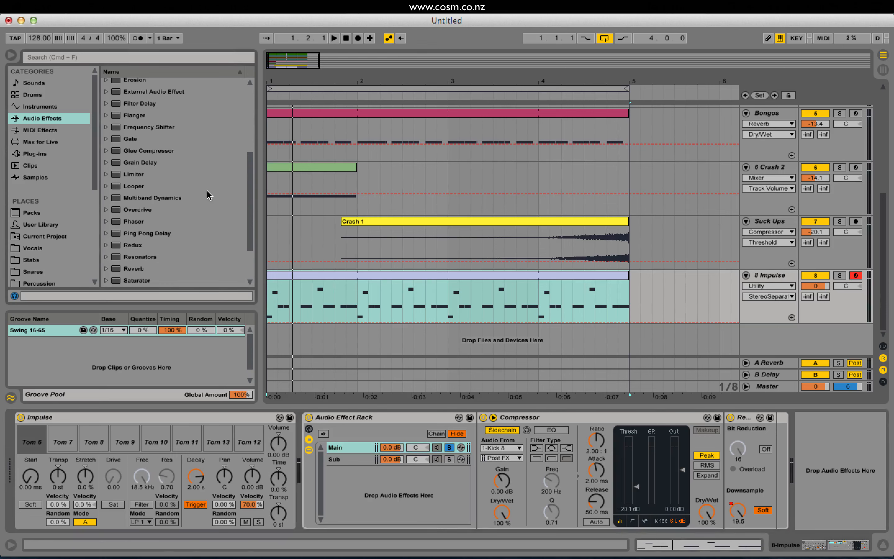
scroll(154, 115, up, 4)
mouse_move(135, 104)
mouse_down()
mouse_move(734, 432)
mouse_move(764, 430)
mouse_up()
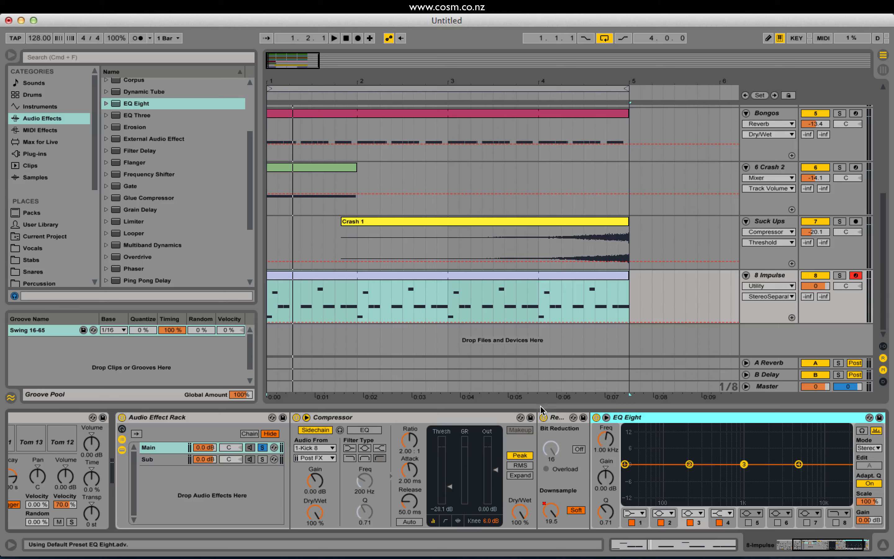
click(514, 425)
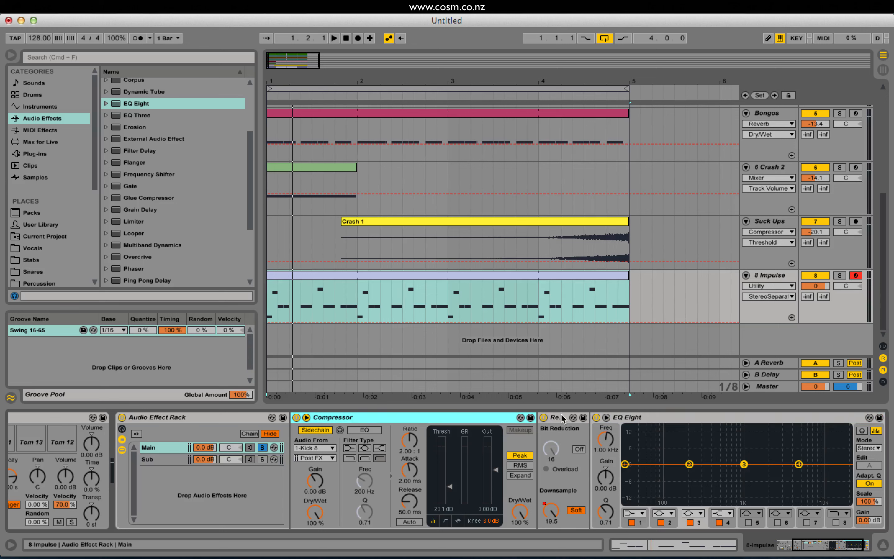
click(577, 427)
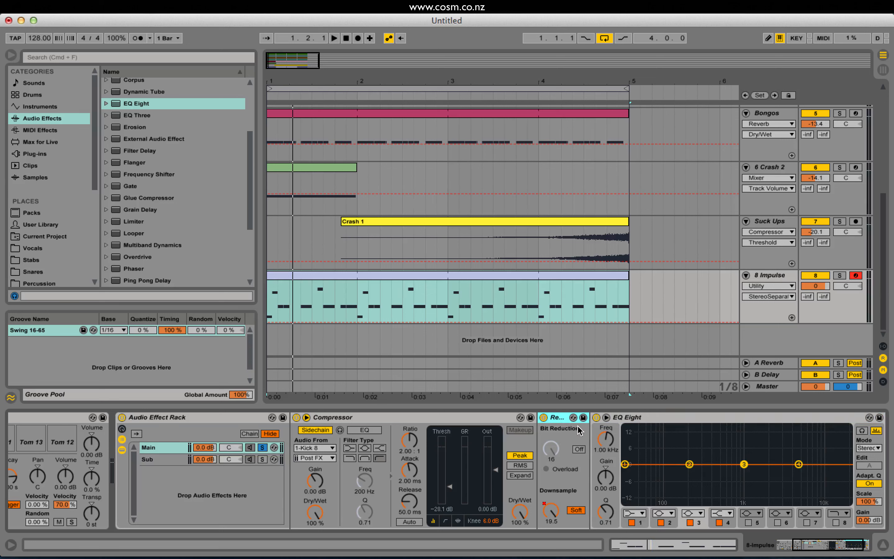
click(675, 468)
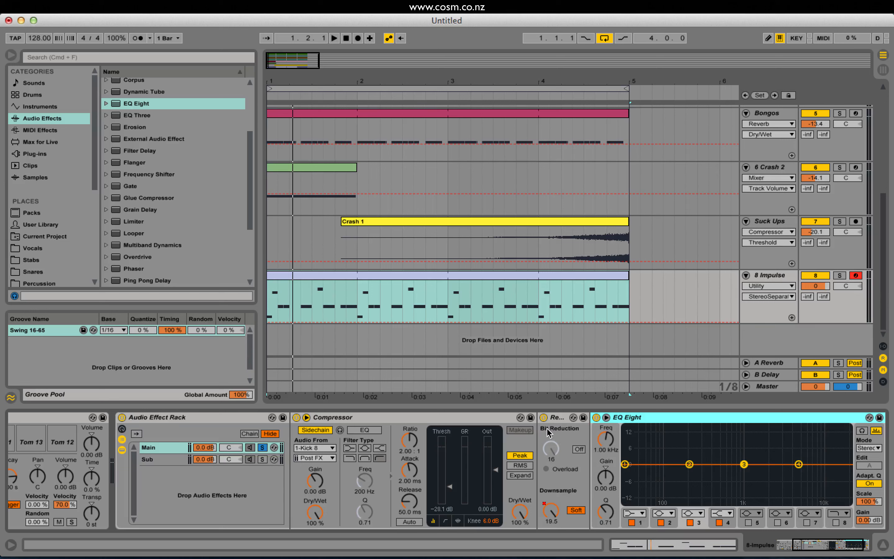
click(559, 428)
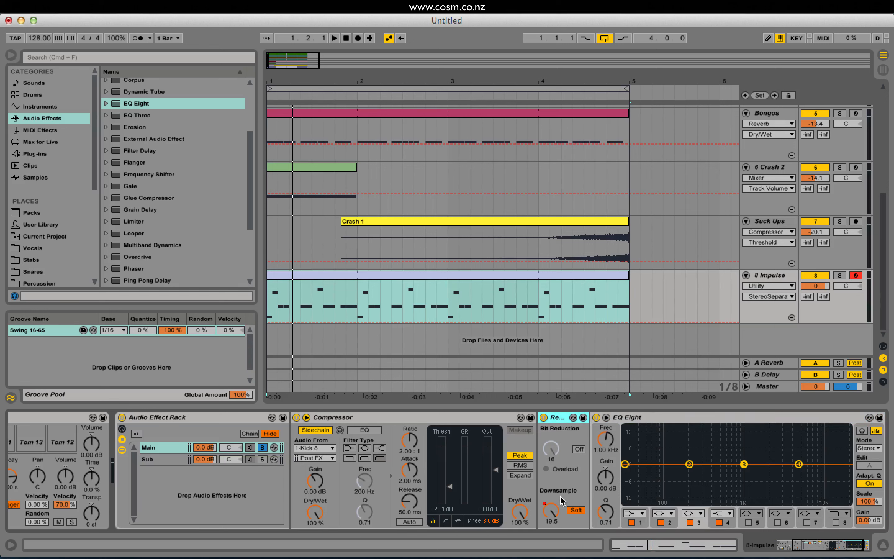
click(624, 464)
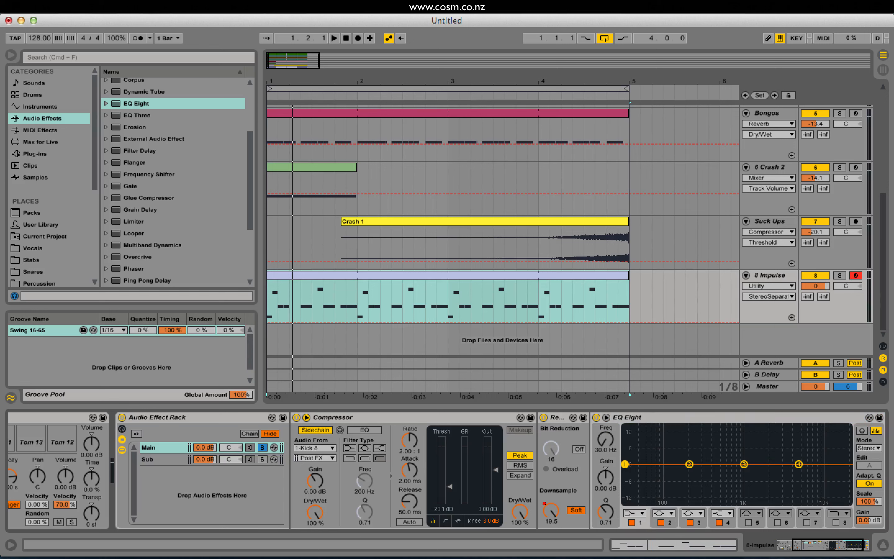
click(800, 464)
click(713, 514)
click(686, 516)
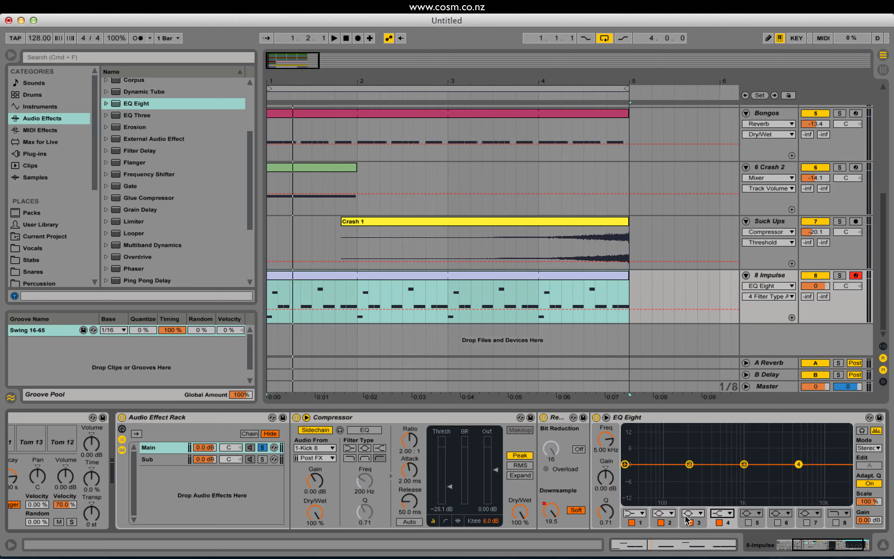
Make band 1 of the Main chain's EQ Eight a low-cut filter at about 216 Hz with a Q of about 0.58.
click(625, 465)
click(638, 513)
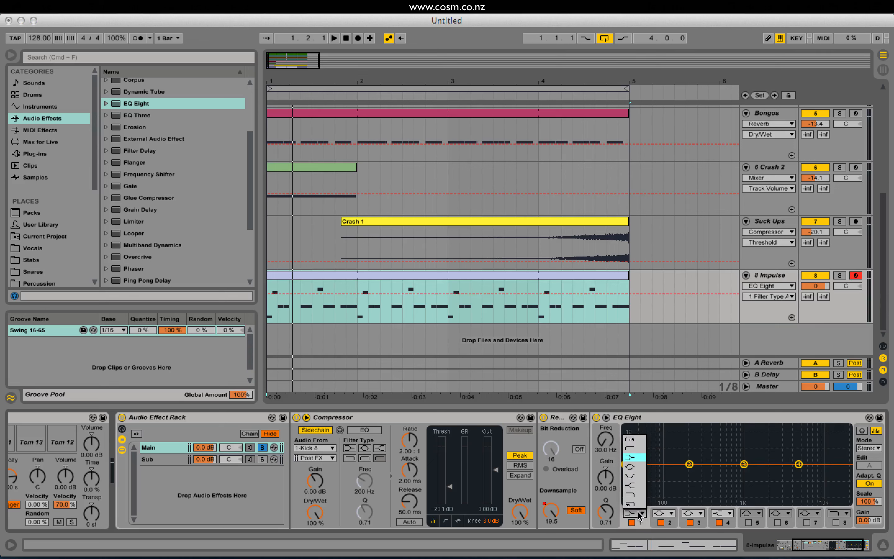
click(635, 449)
drag(655, 472, 691, 477)
Play the beat and unsolo the Main chain to listen to both rack chains together.
key(space)
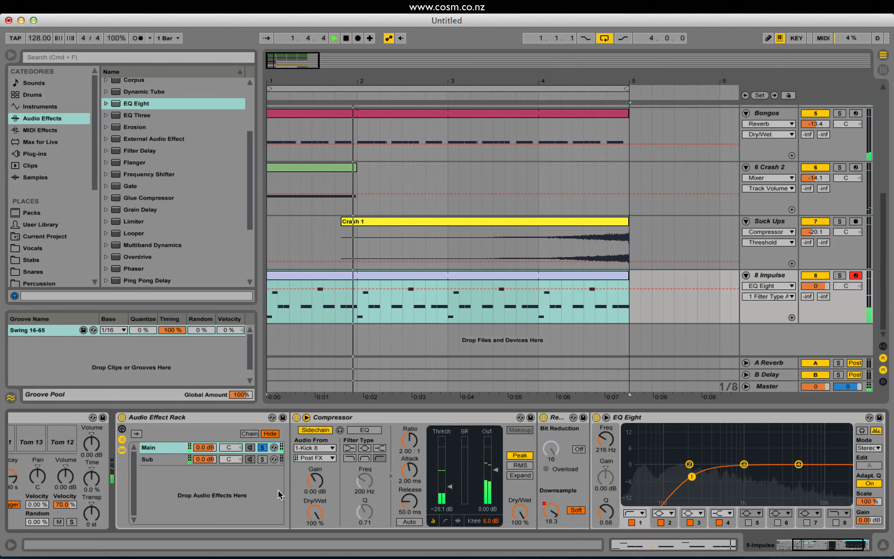
click(262, 447)
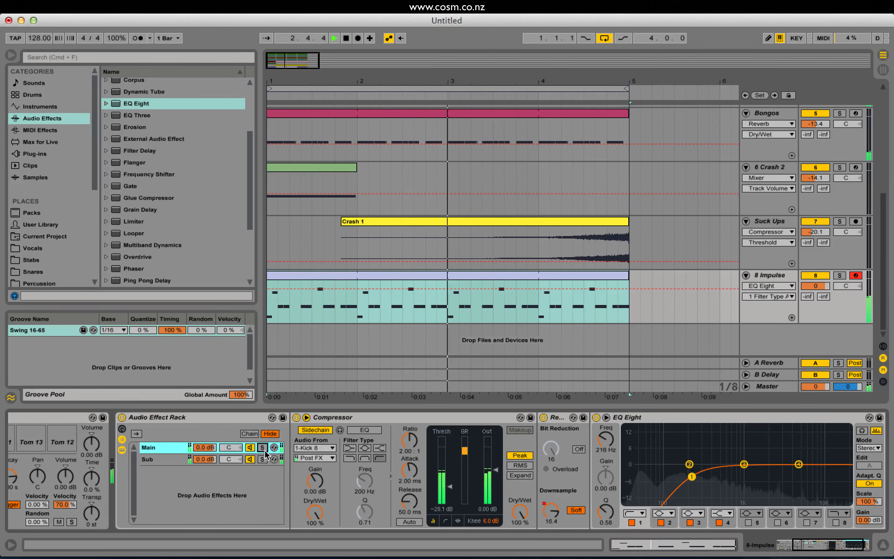
click(835, 550)
key(space)
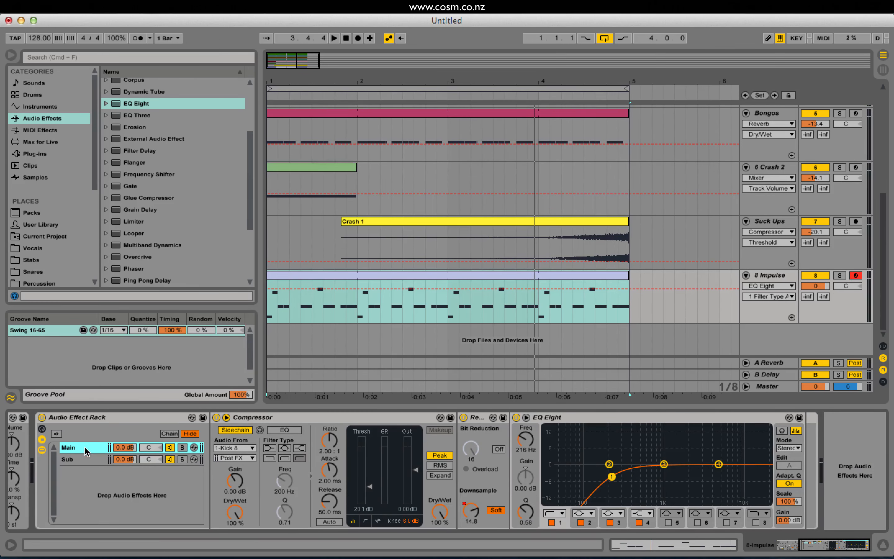
Add a Flanger after the Main chain's EQ Eight with LFO Amount 30.2%, Delay Time 2.81 ms and Feedback 0.71.
scroll(159, 225, up, 1)
drag(146, 174, 847, 499)
key(space)
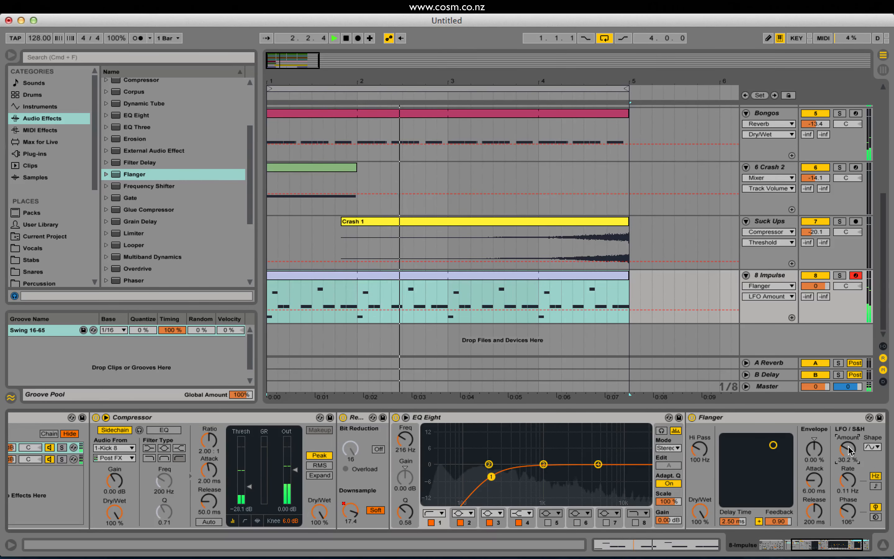
mouse_move(773, 444)
mouse_down()
mouse_move(760, 477)
mouse_move(775, 460)
mouse_up()
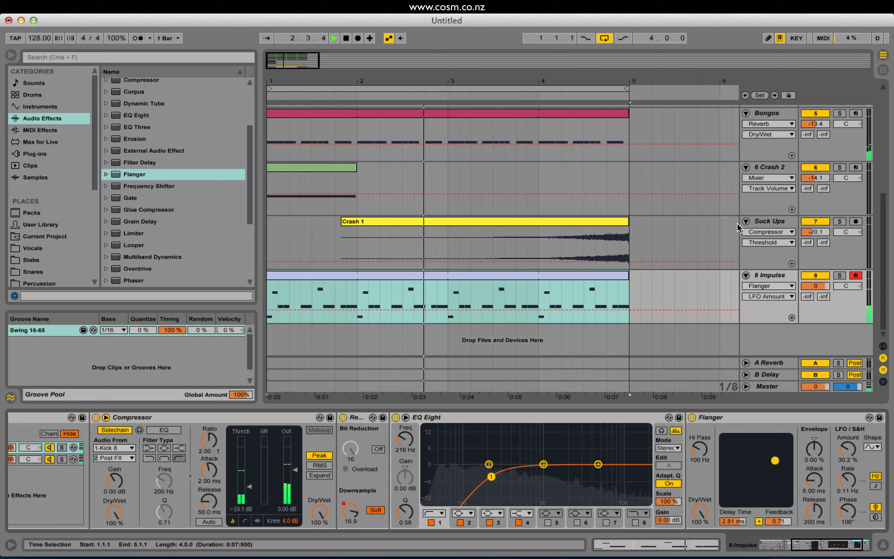
Lower the tom Impulse track's volume to -2.7 dB and replay the beat from the start.
drag(813, 288, 813, 295)
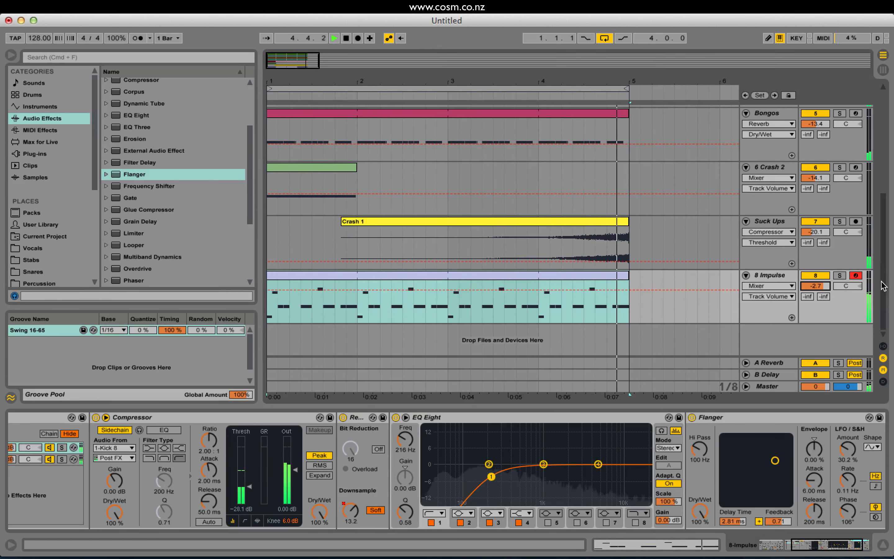
scroll(877, 288, up, 5)
key(space)
Select the Kick 8 track and audition kick samples from the Kicks folder of the Xmas Special Drum Kit.
click(766, 110)
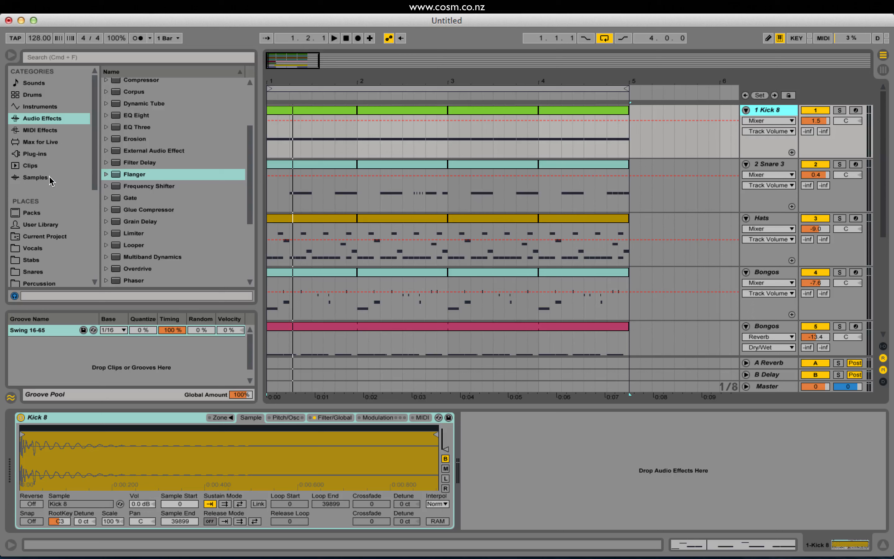
click(51, 179)
scroll(54, 244, down, 7)
click(43, 269)
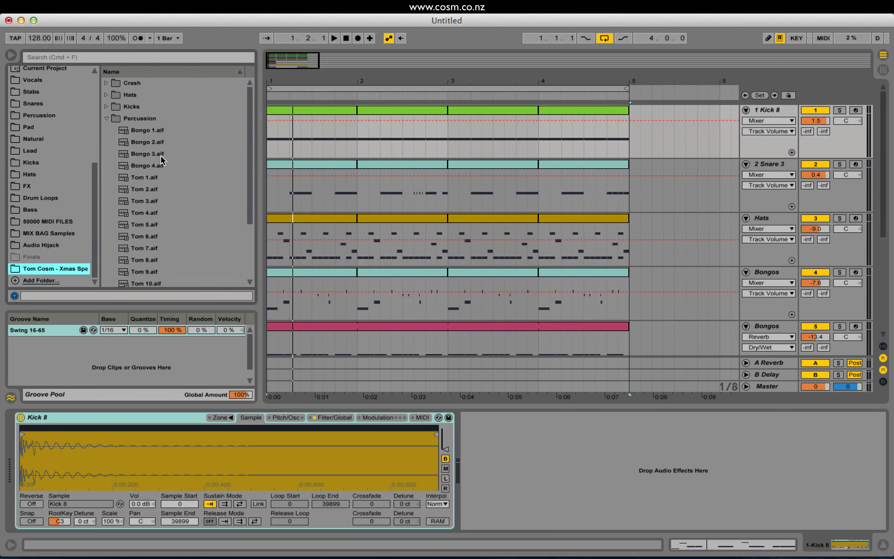
click(106, 118)
click(106, 107)
click(172, 213)
click(159, 178)
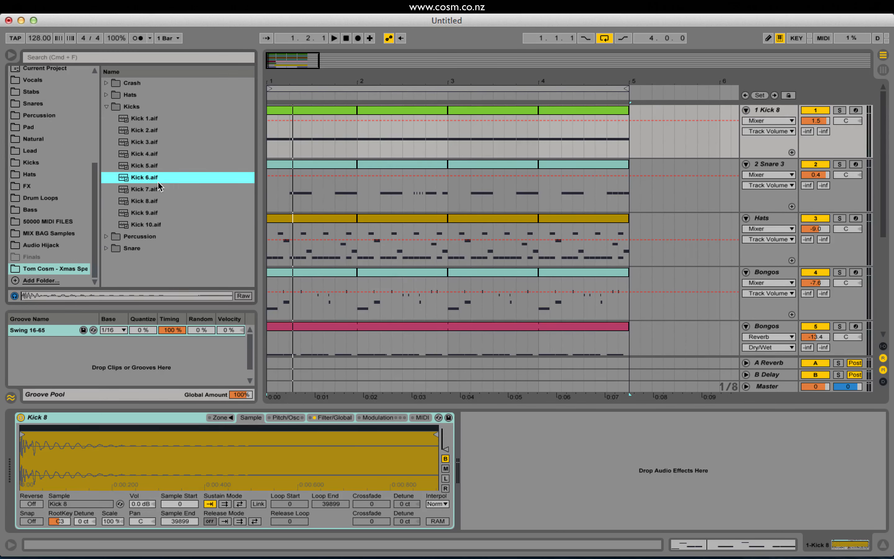
click(158, 201)
click(156, 192)
Replace the kick track's sample with Kick 6 and lower the track volume to 0.7 dB while playing the beat.
click(146, 178)
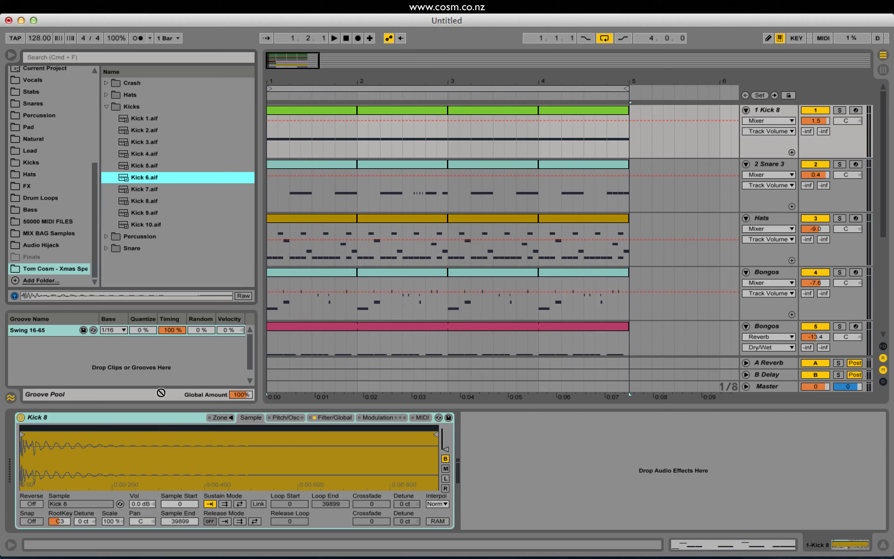
key(space)
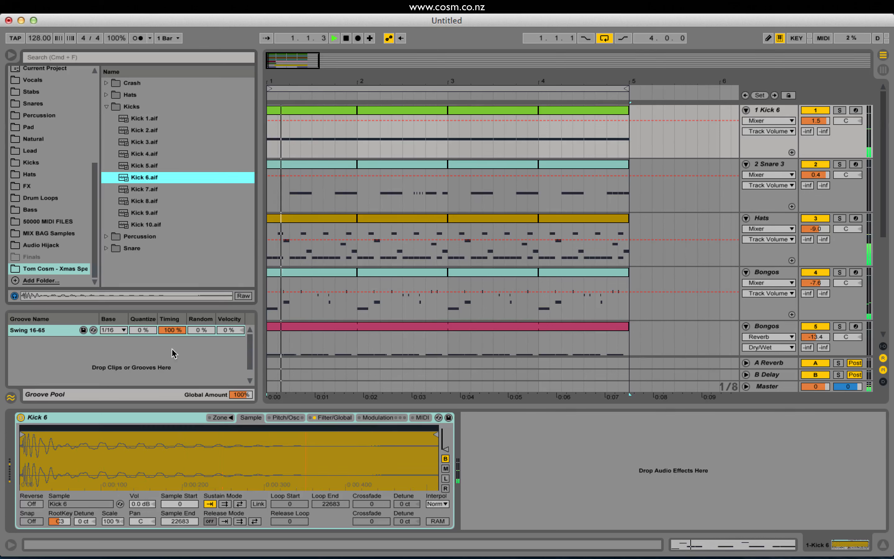
drag(823, 121, 823, 124)
key(space)
Try Kick 7 as the kick track's sample and raise the track volume to 3.9 dB during playback.
click(157, 181)
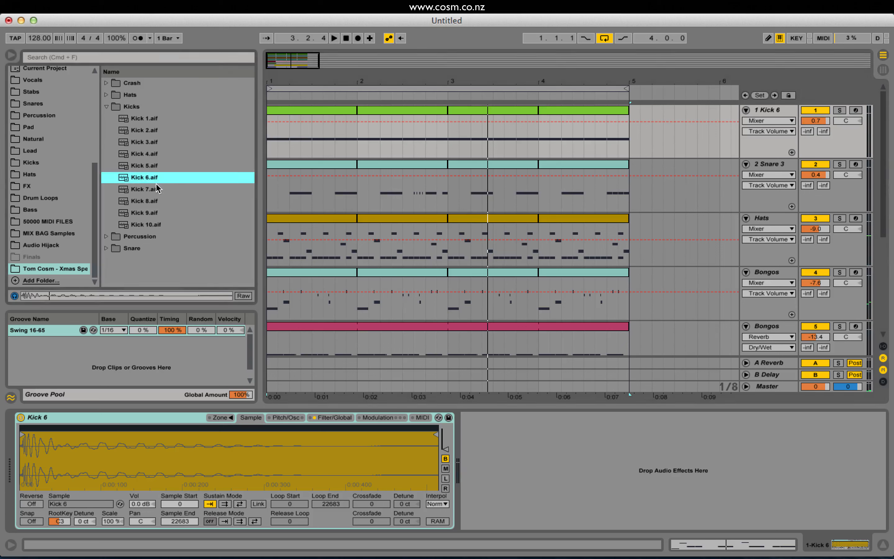
drag(145, 198, 154, 470)
click(143, 189)
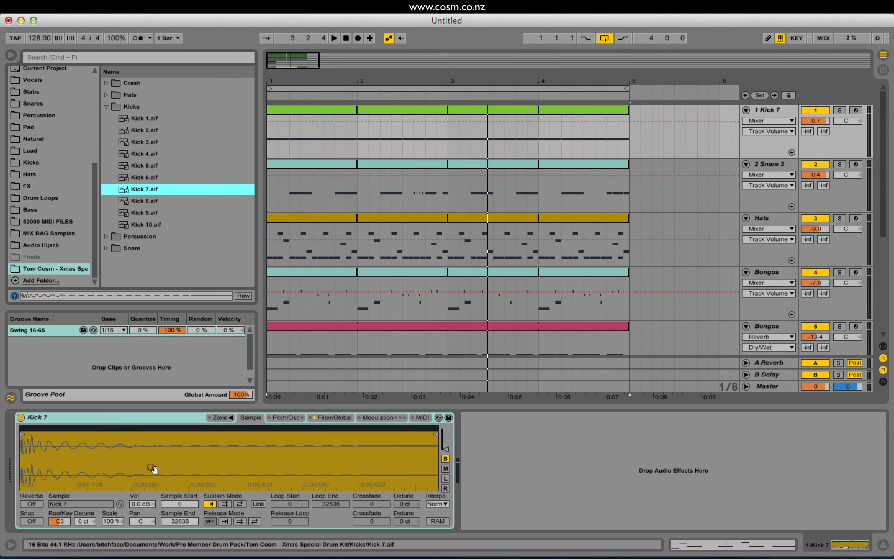
key(space)
drag(816, 120, 815, 109)
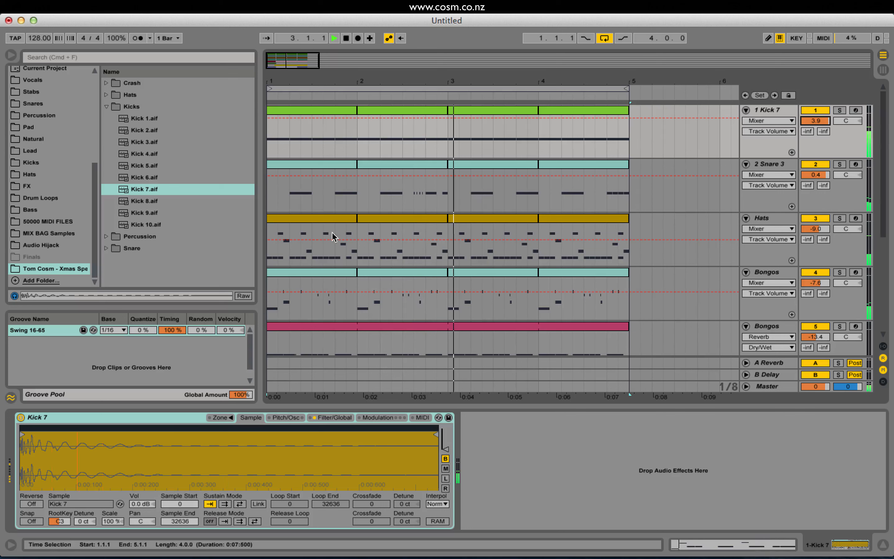
key(space)
Audition Kick 2 and Kick 3, load Kick 3 into the kick track, and set its volume to 2.9 dB while playing.
click(151, 144)
click(148, 132)
click(142, 142)
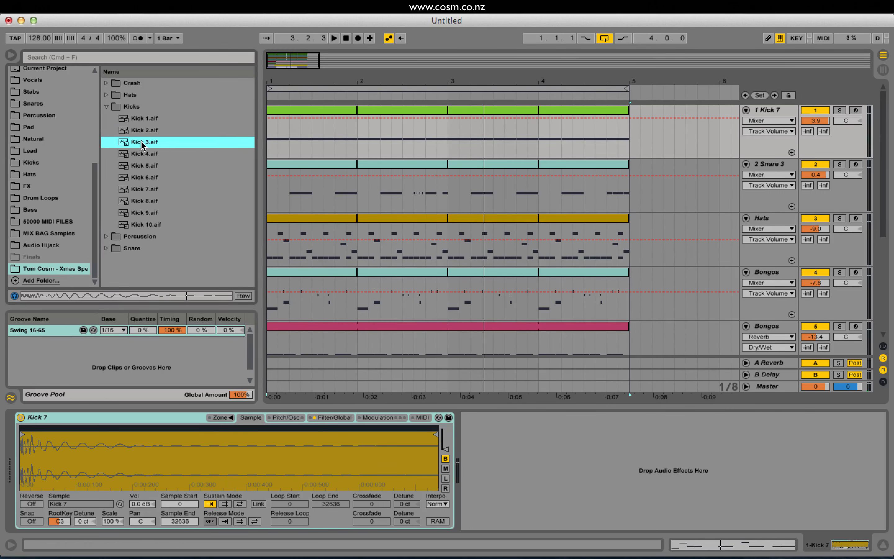
click(140, 130)
click(134, 141)
drag(128, 469, 123, 469)
key(space)
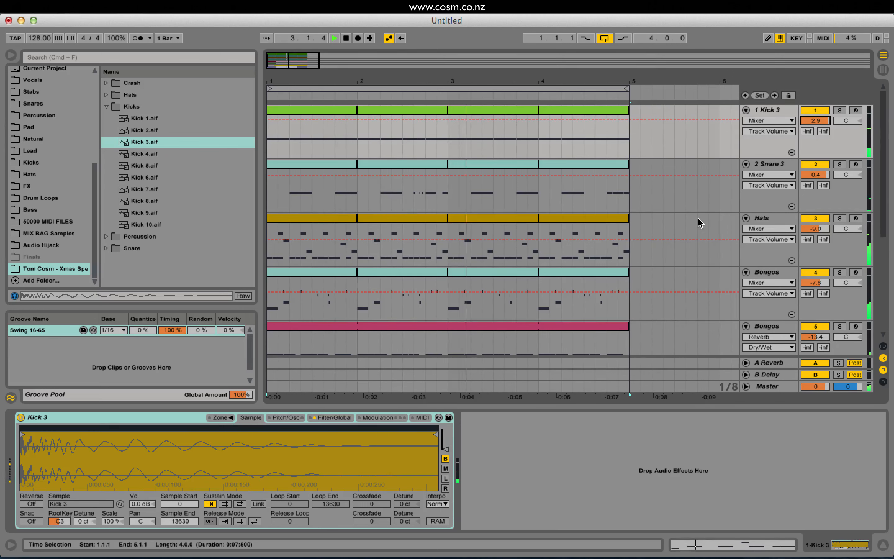
key(space)
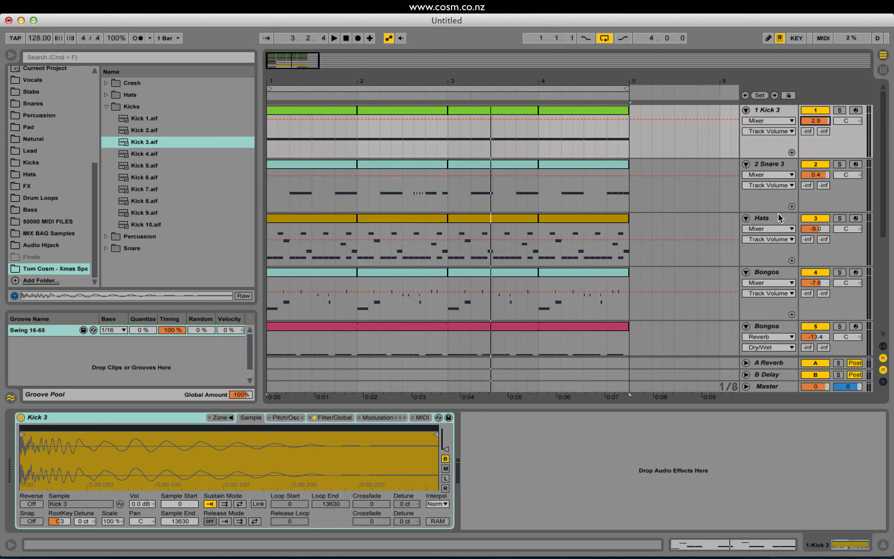
Inspect the devices on the Hats and first Bongos tracks and compare the available MIDI and audio effects.
click(772, 218)
click(764, 273)
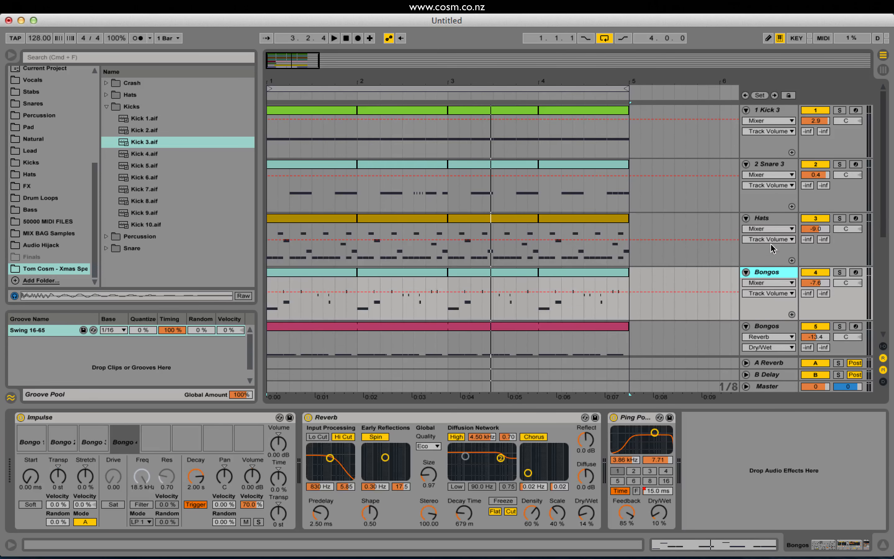
click(767, 223)
drag(95, 201, 94, 59)
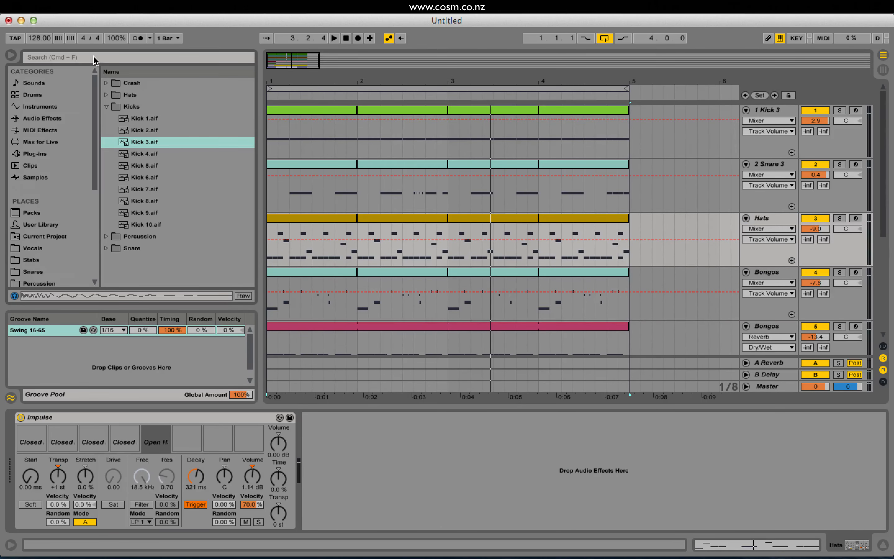
click(40, 130)
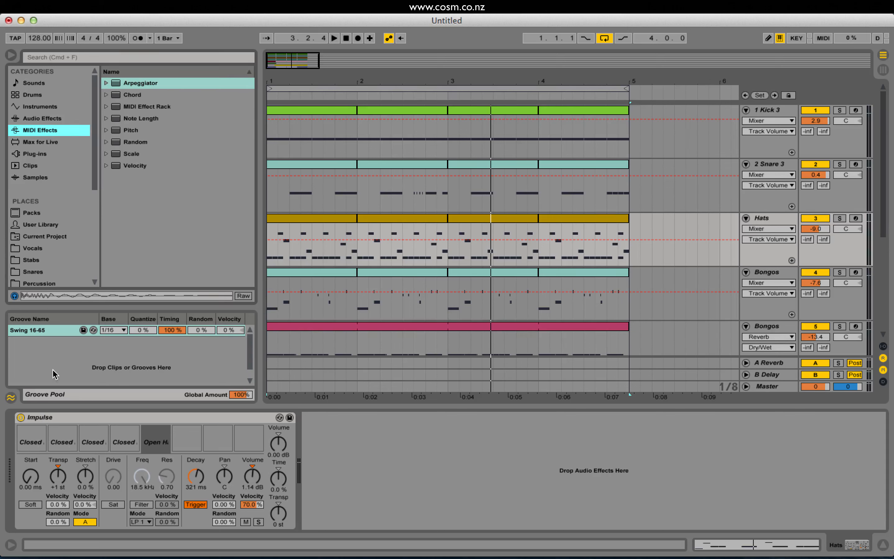
click(43, 119)
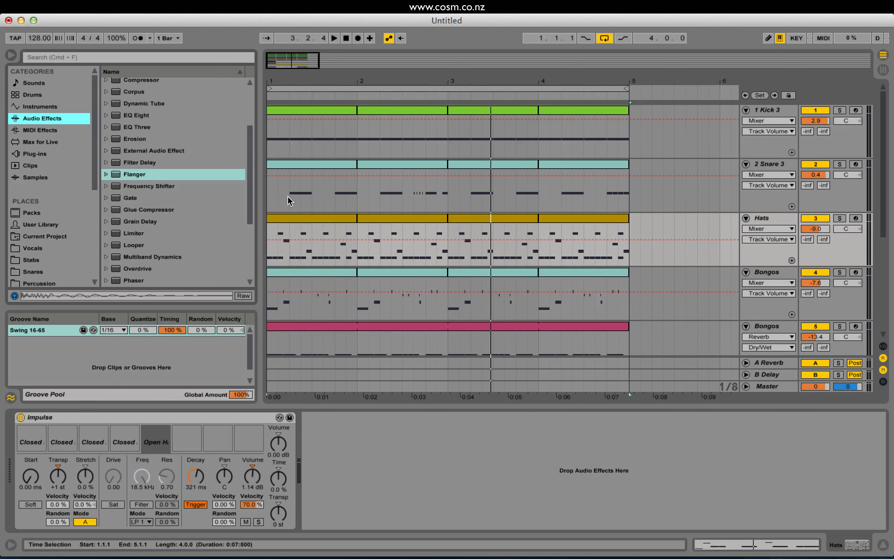
click(57, 131)
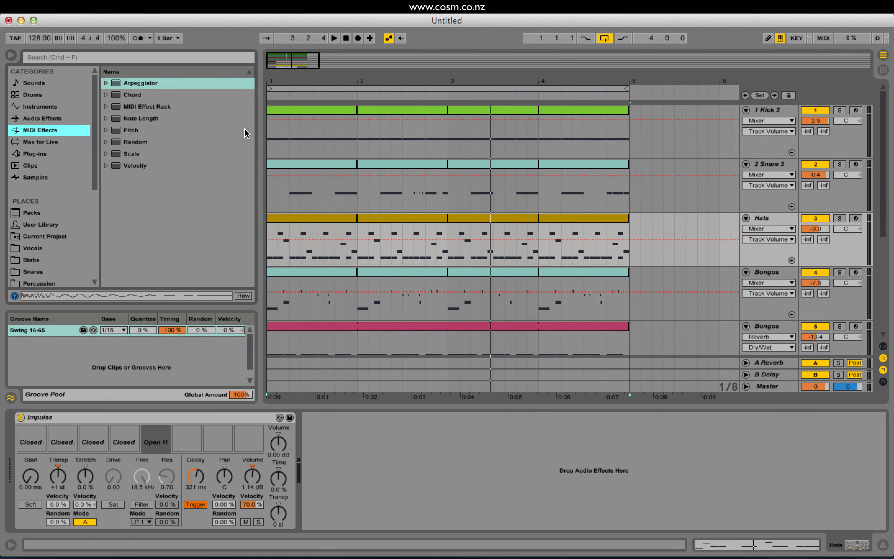
Select the Snare 3 track and show its Sampler's sample waveform.
click(321, 165)
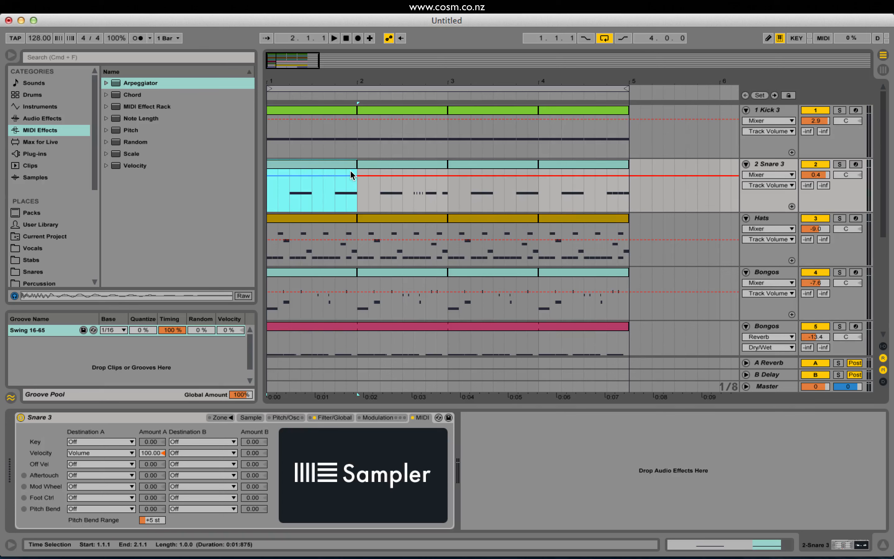
double_click(764, 164)
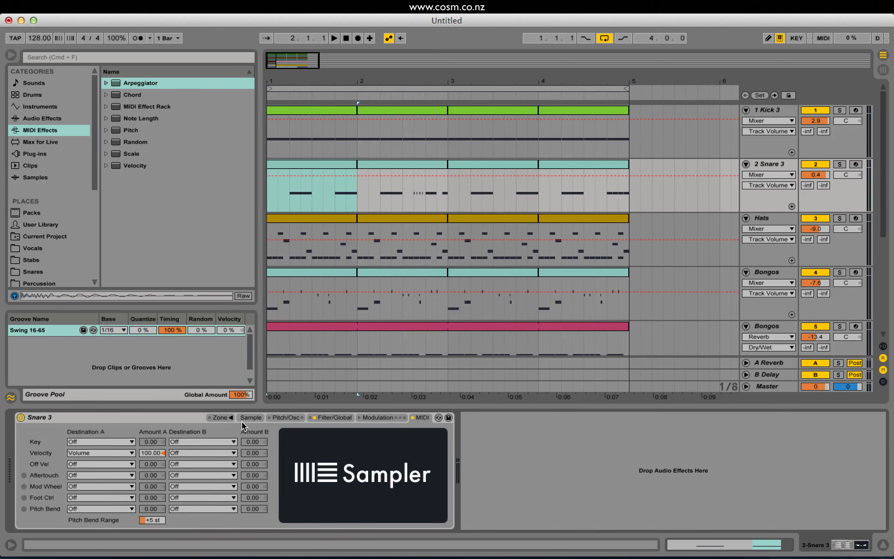
click(251, 417)
Solo the Hats track, listen to it briefly, and insert an Arpeggiator before its Impulse.
click(771, 218)
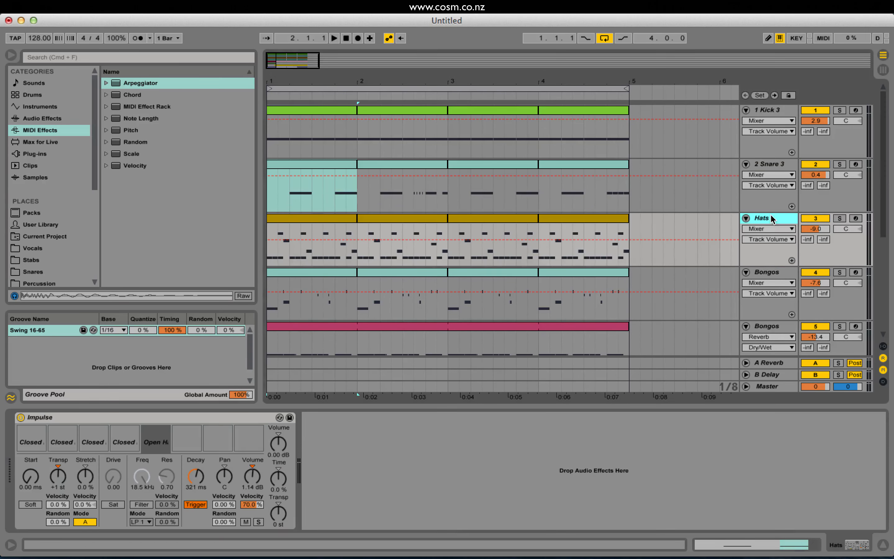
click(840, 219)
key(space)
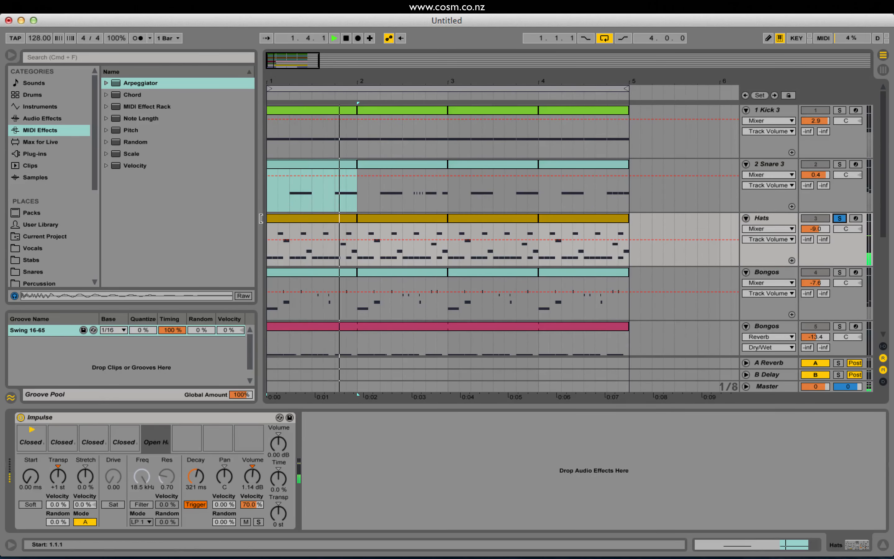
key(space)
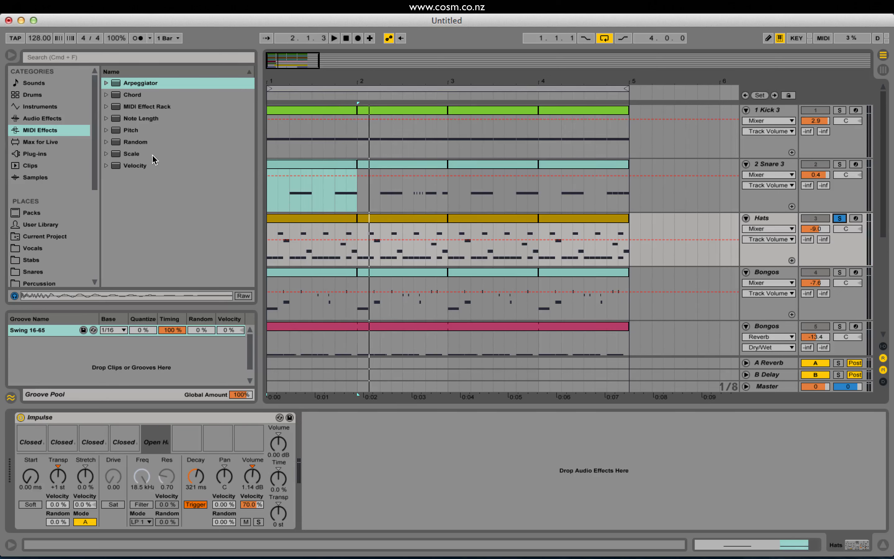
drag(140, 83, 148, 433)
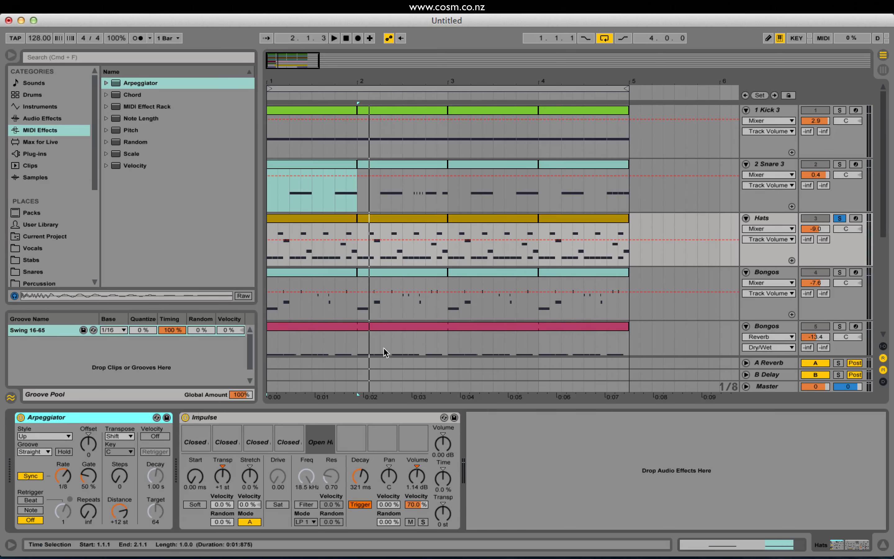
Add a MIDI track below Snare 3 with an Operator using the Saw D wave, soloed at -8.7 dB.
click(772, 165)
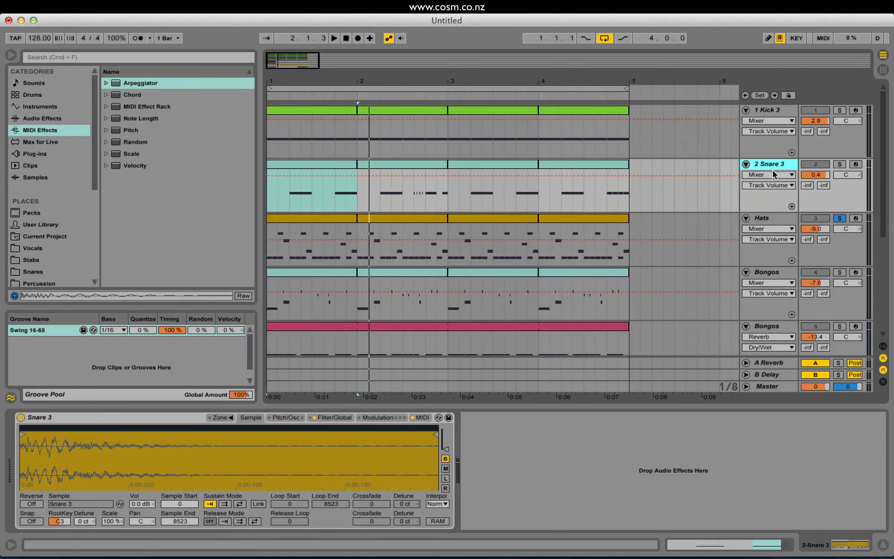
key(super+shift+t)
click(45, 106)
double_click(140, 169)
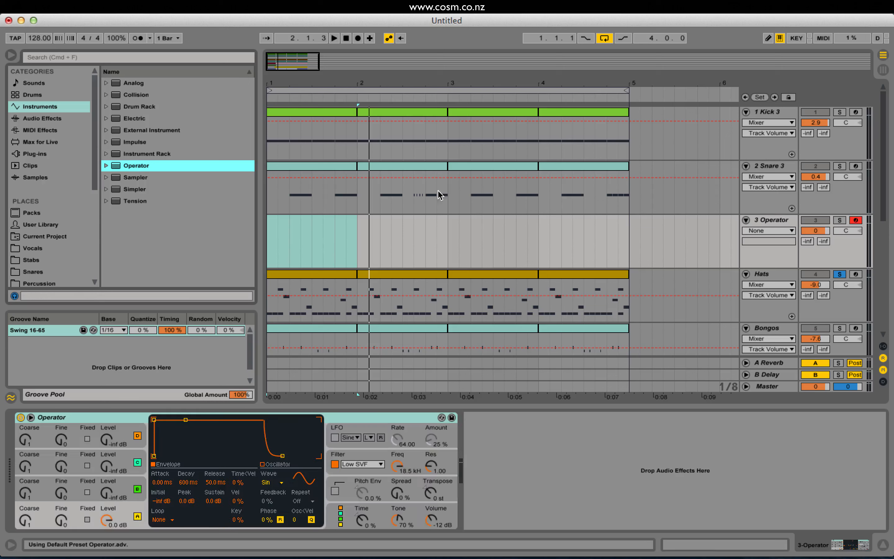
click(275, 482)
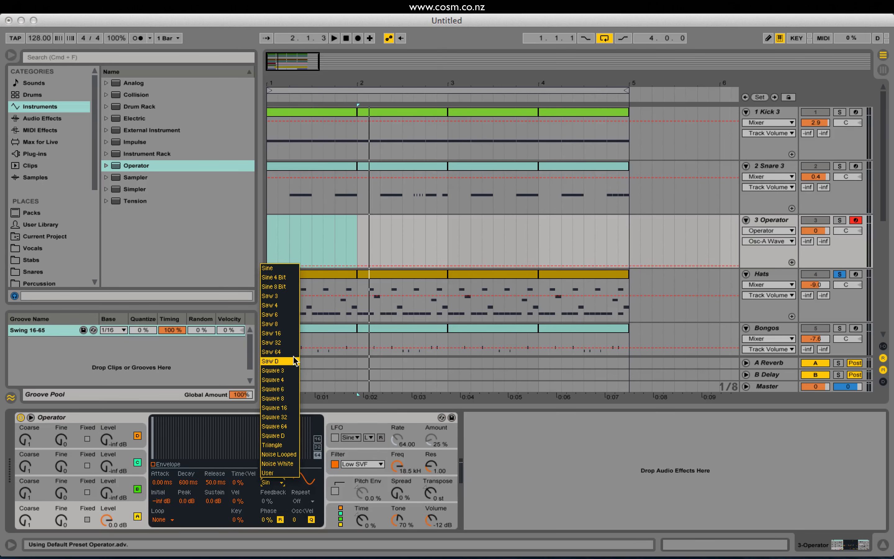
click(280, 361)
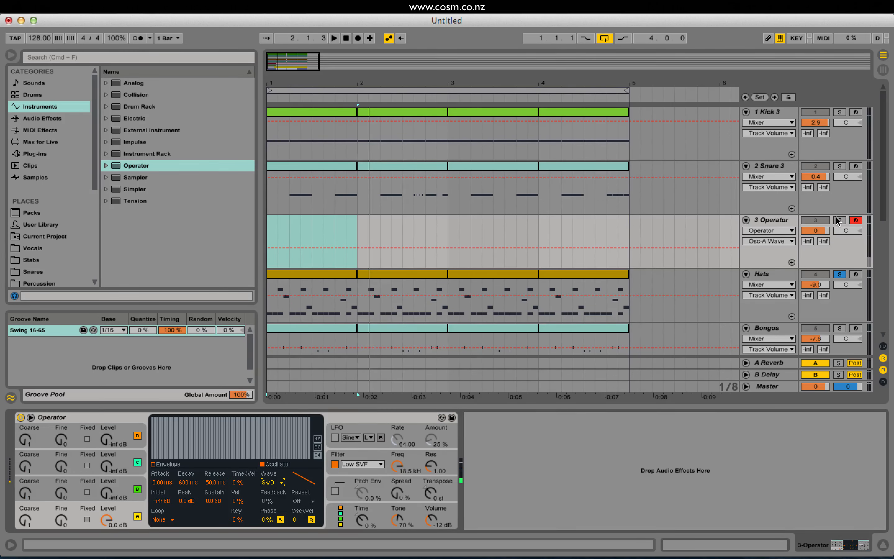
click(839, 219)
drag(819, 230, 819, 263)
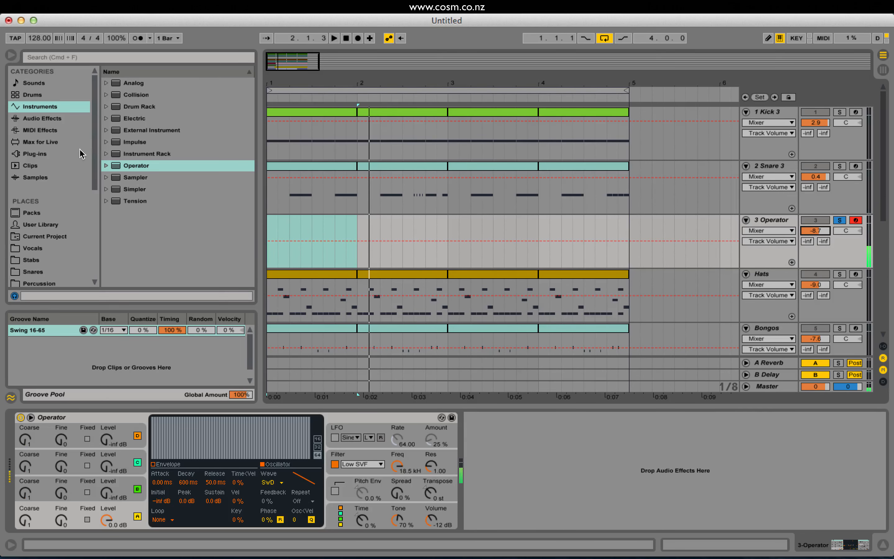
Insert an Arpeggiator before Operator, set its Rate to 1/16 and Gate to 15%, and play test notes.
click(54, 130)
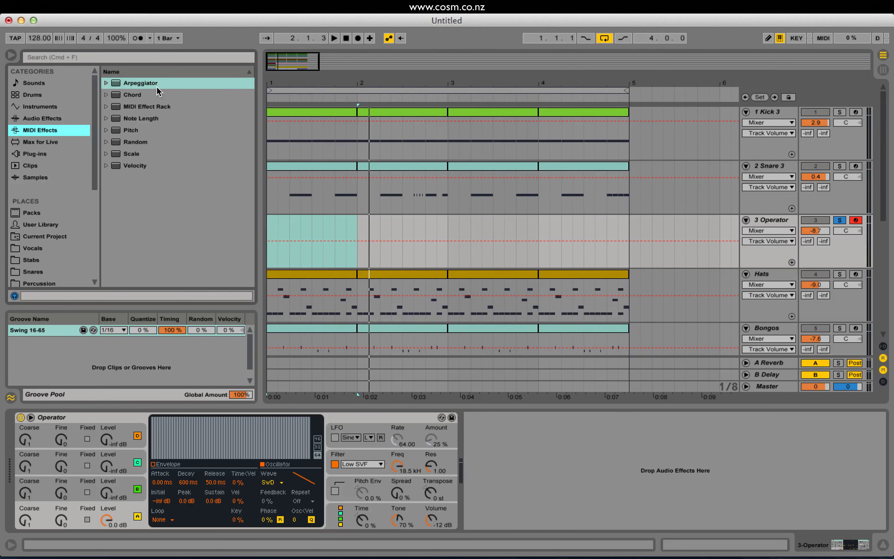
drag(158, 91, 40, 429)
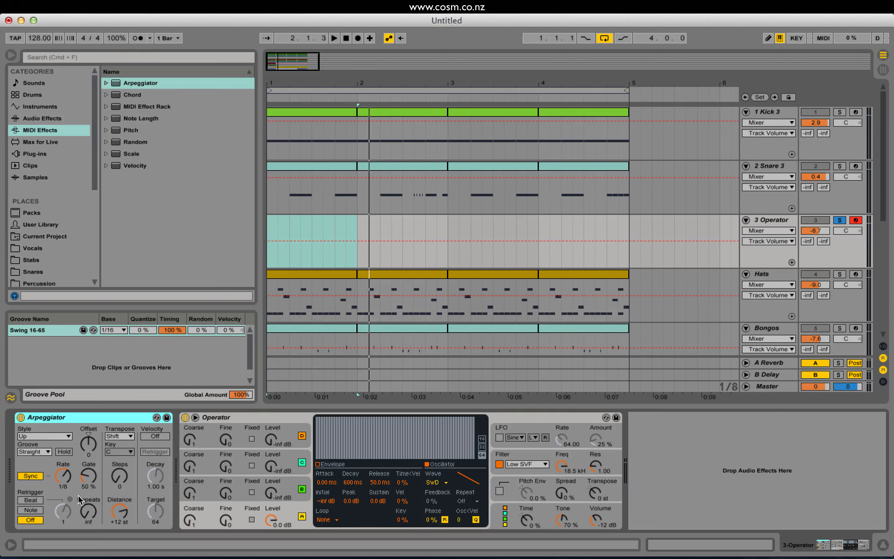
key(a)
drag(91, 490, 67, 479)
key(a)
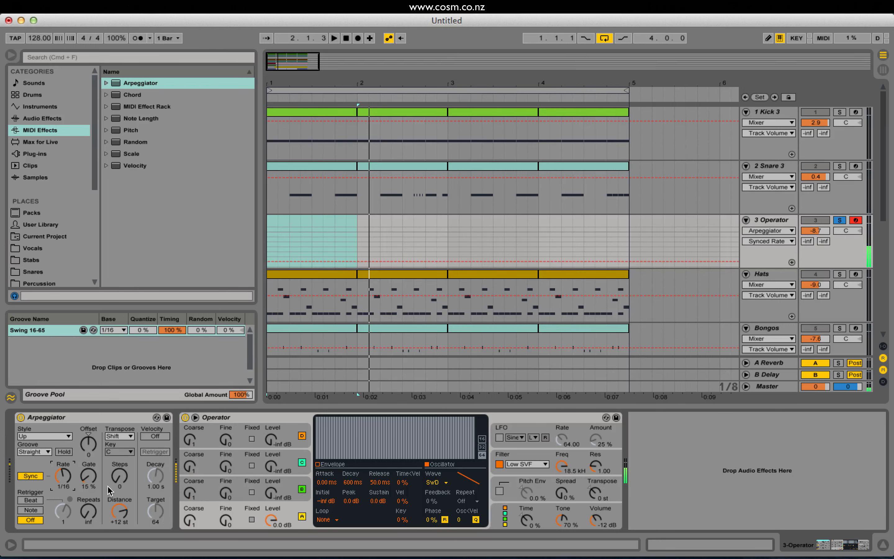
Test the Operator track's Arpeggiator with Steps at 5 and 2, lowering the keyboard octave to C1–D2.
click(119, 477)
drag(122, 482, 122, 482)
key(z)
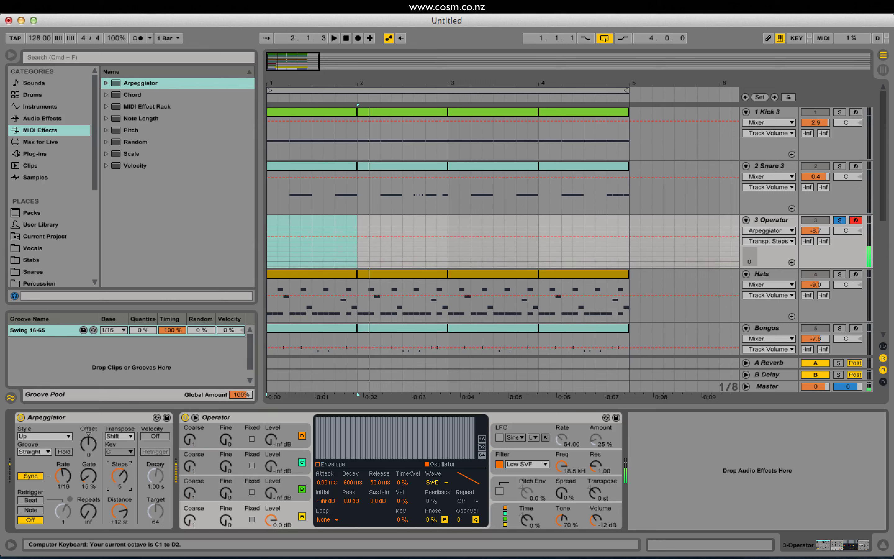
drag(122, 480, 122, 481)
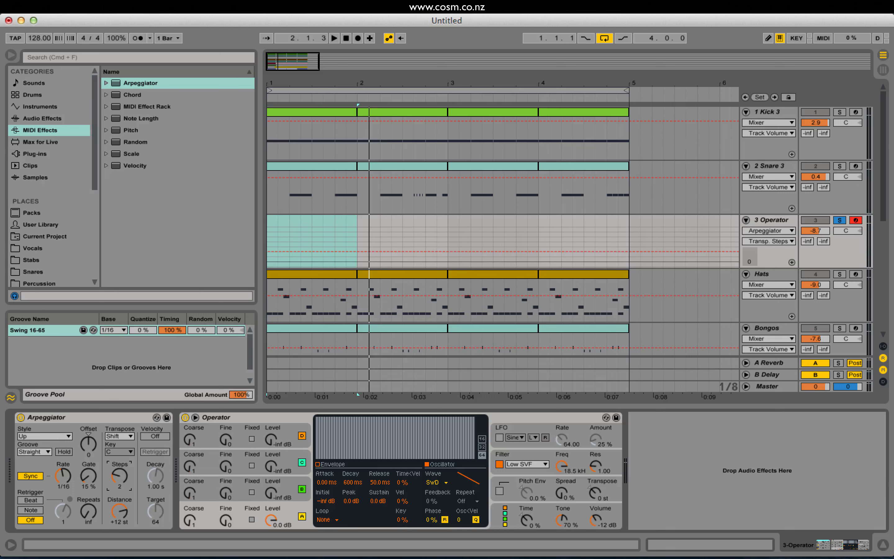
key(a)
Delete the Operator demonstration track and select the Impulse on the Hats track.
click(772, 221)
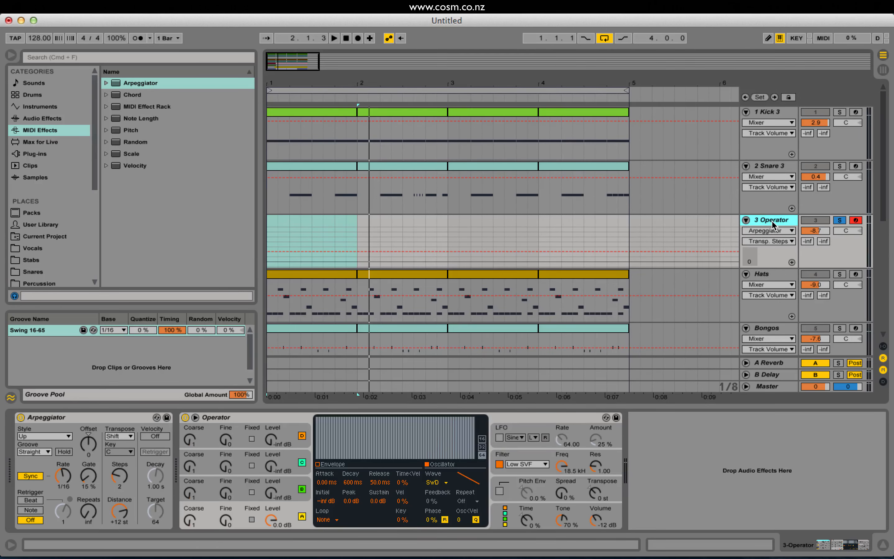
key(Delete)
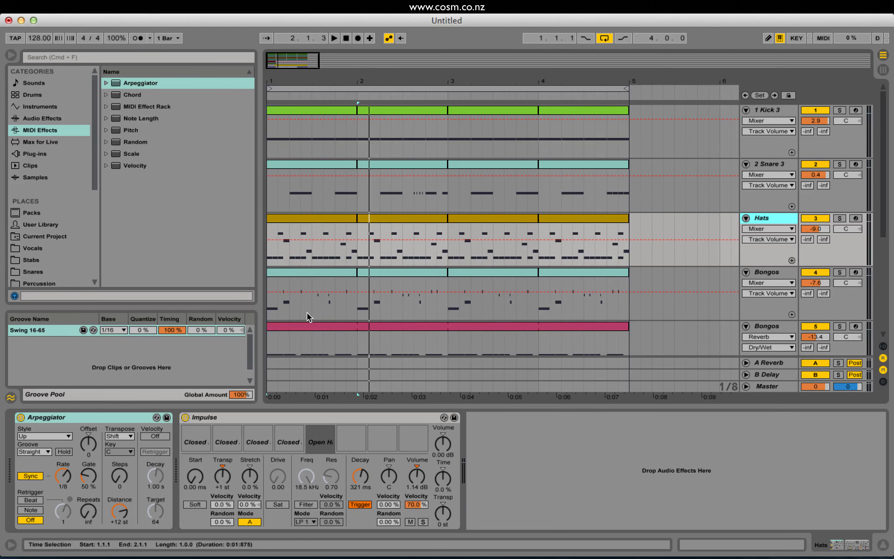
click(240, 421)
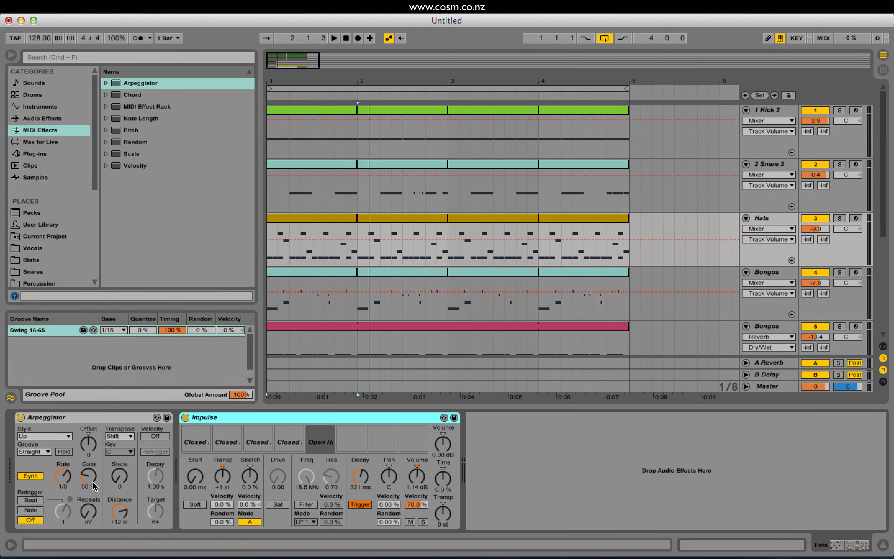
Try synced Rates of 1/128 and 1/48 on the Hats Arpeggiator while playing the beat.
click(119, 476)
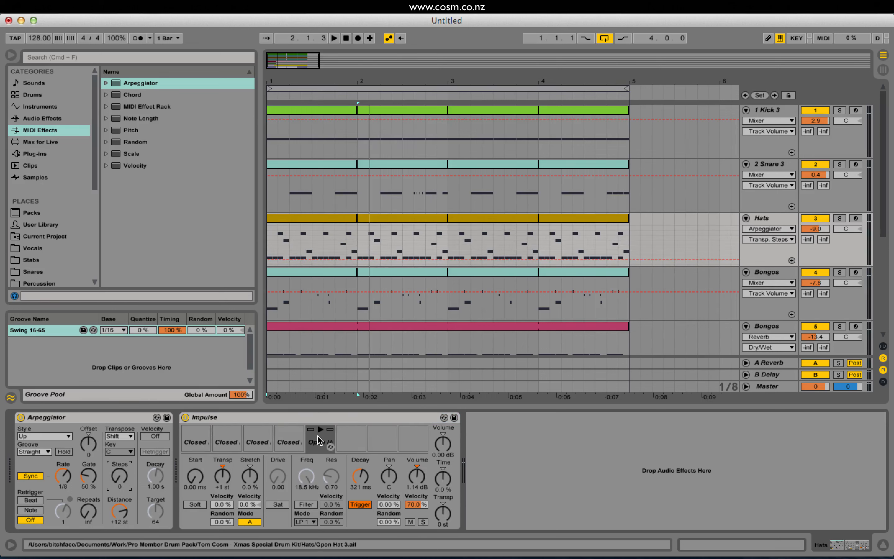
drag(61, 472, 61, 462)
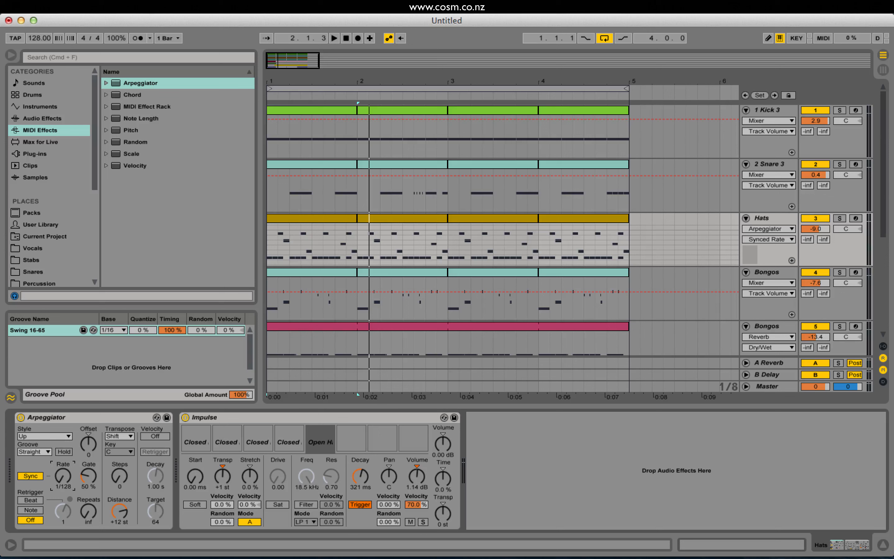
drag(63, 476, 62, 468)
key(space)
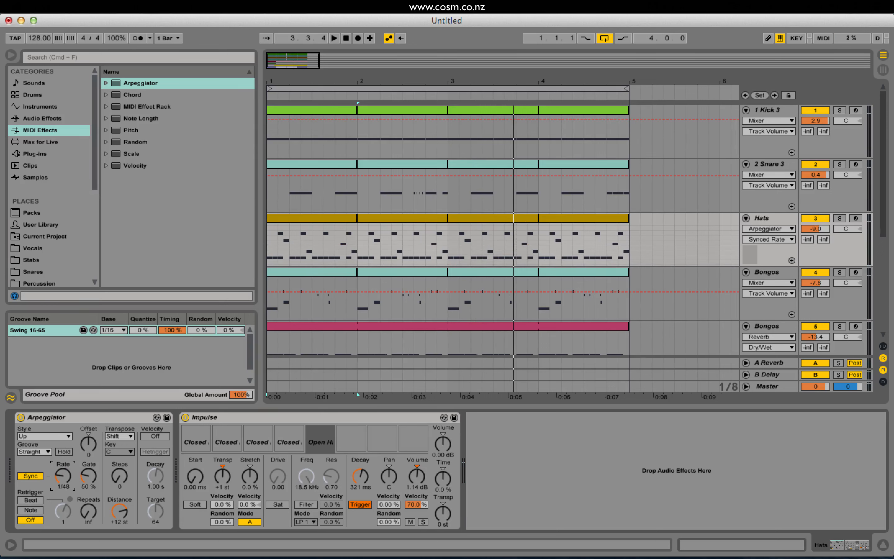
drag(62, 475, 63, 472)
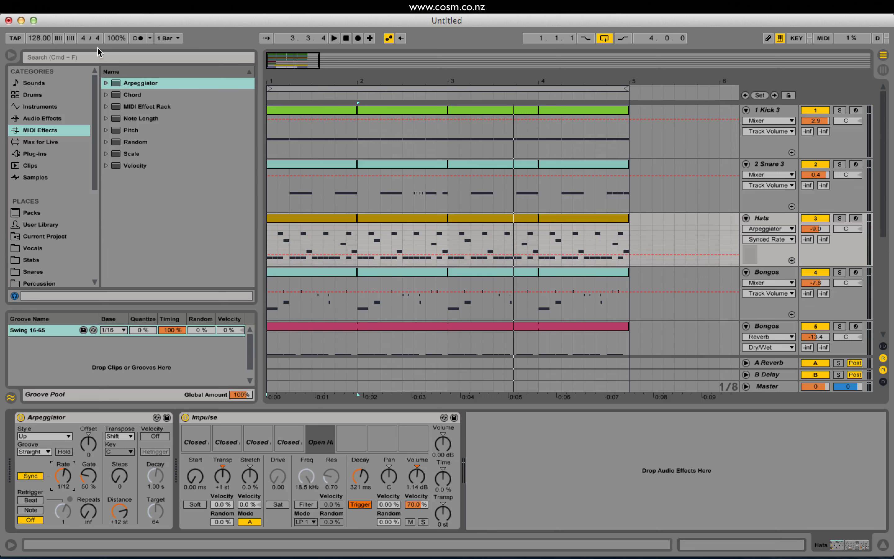
Switch the Hats Arpeggiator to Free timing and sweep its Rate to 149 ms during playback.
click(31, 476)
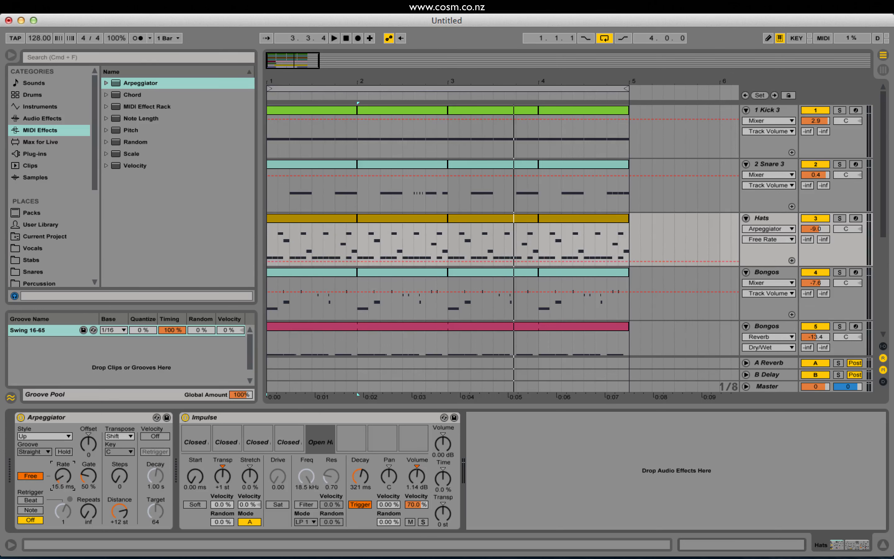
mouse_move(62, 475)
mouse_down()
mouse_move(62, 459)
mouse_move(63, 472)
mouse_up()
key(space)
key(space)
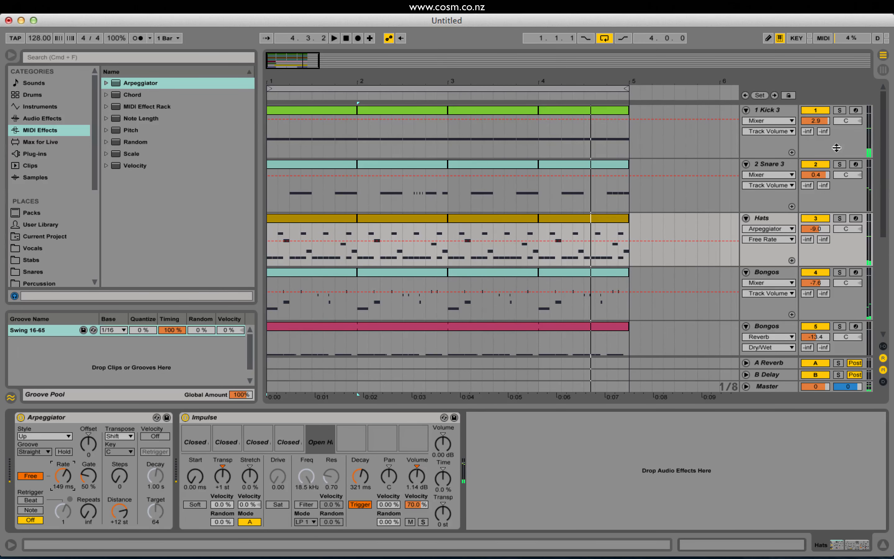
Duplicate the Hats track and rename the copy Hats Arp.
click(768, 221)
key(super+d)
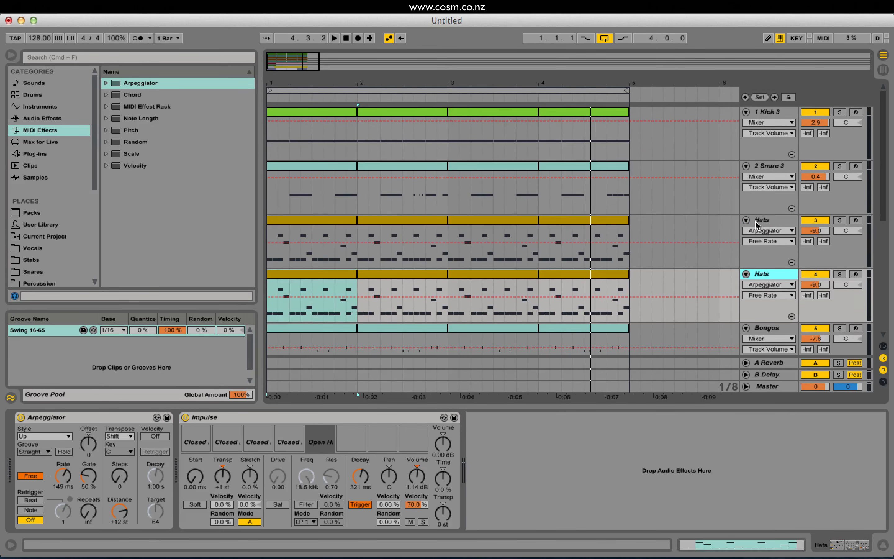
key(super+r)
text(Arp)
key(Return)
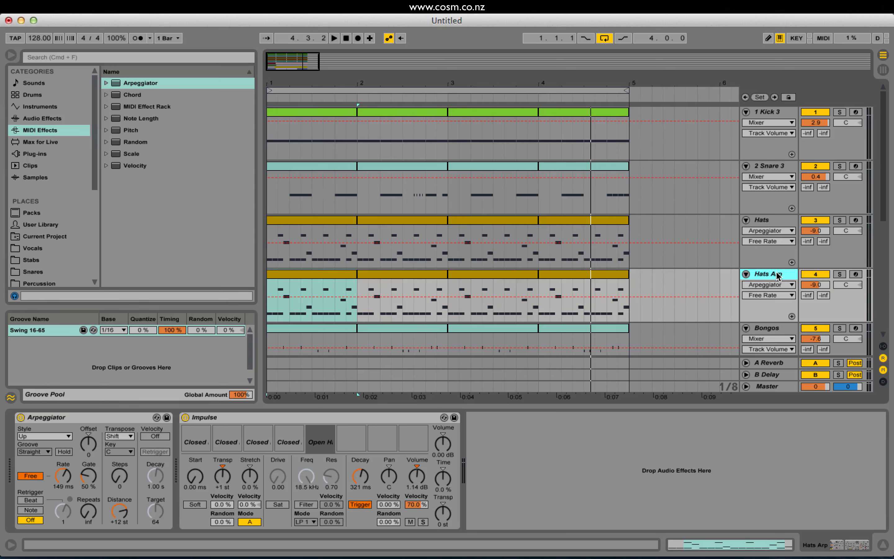
Remove the Arpeggiator from the original Hats track.
click(757, 221)
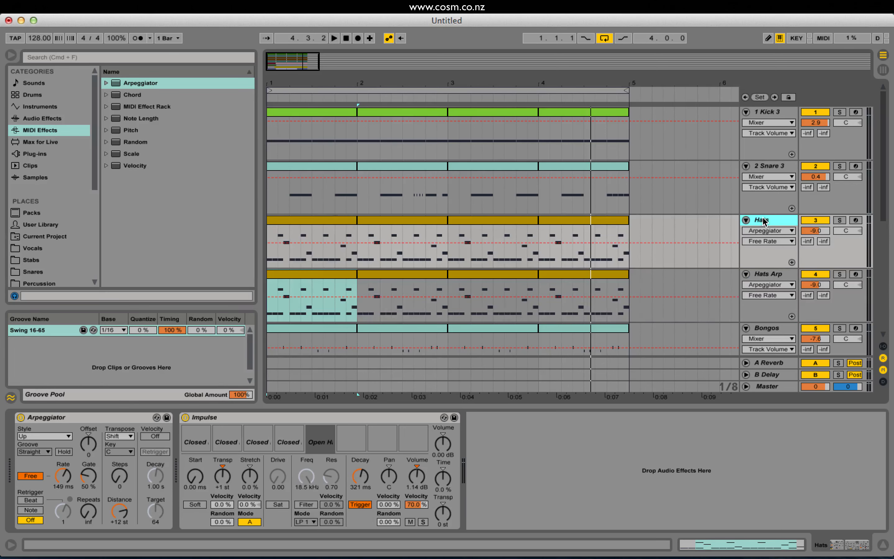
click(68, 418)
key(Delete)
Audition Hats and Hats Arp soloed and within the full beat, setting the Hats Arp free Rate to 278 ms.
click(839, 221)
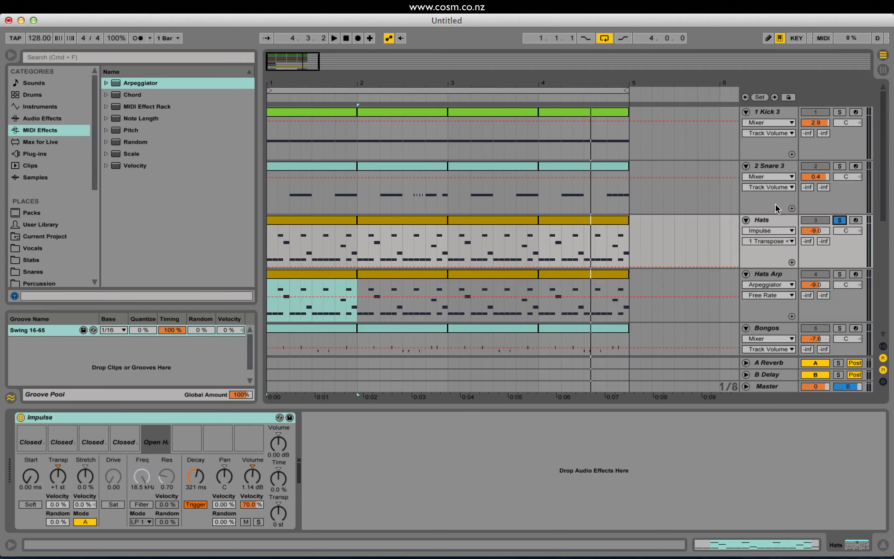
key(space)
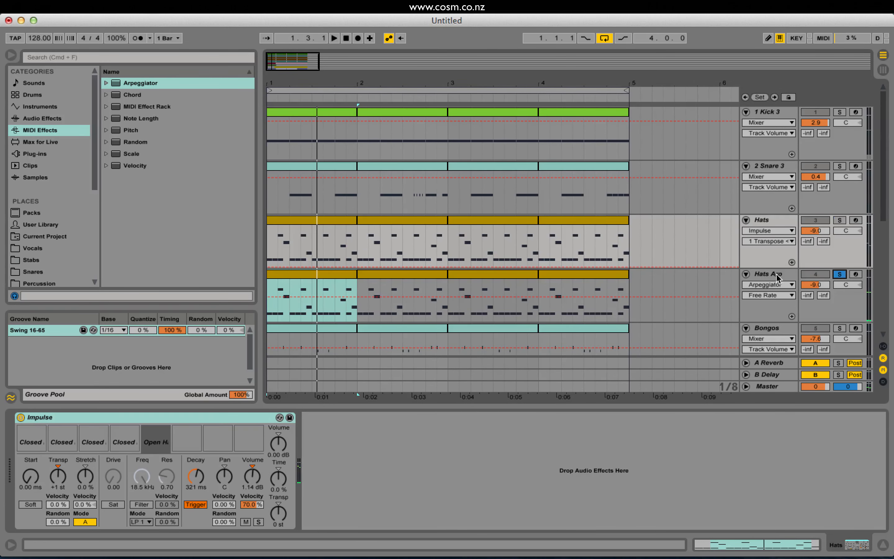
click(777, 278)
key(space)
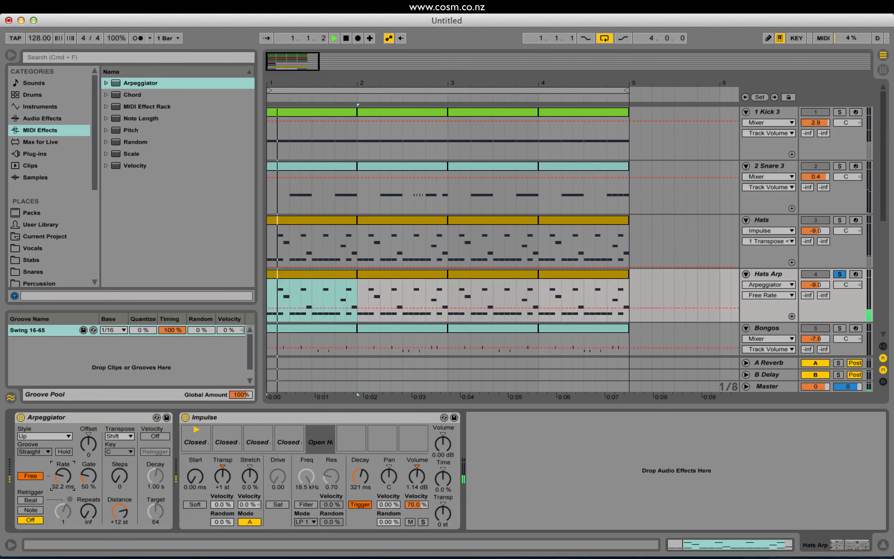
click(839, 274)
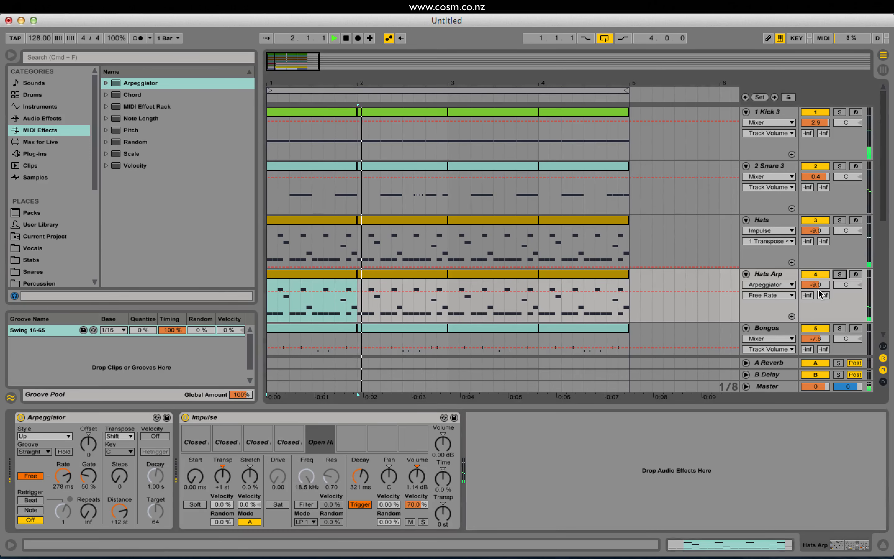
key(space)
key(space)
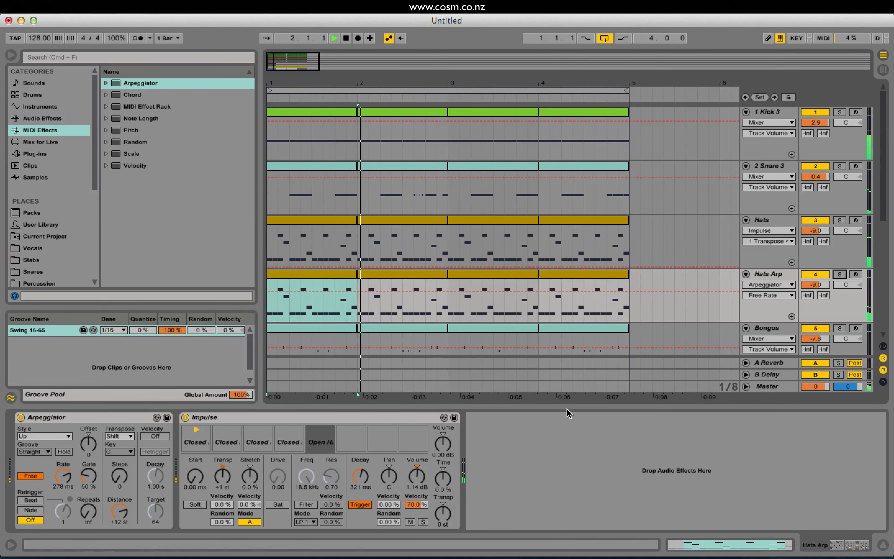
key(space)
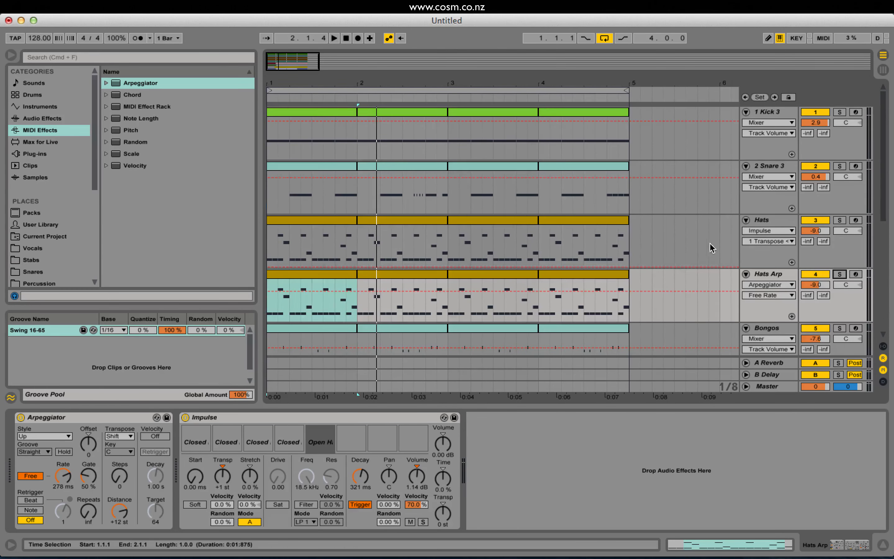
Record free Rate automation for the Hats Arp Arpeggiator across the four bars, starting from bar 1.
scroll(843, 310, down, 10)
scroll(842, 309, up, 10)
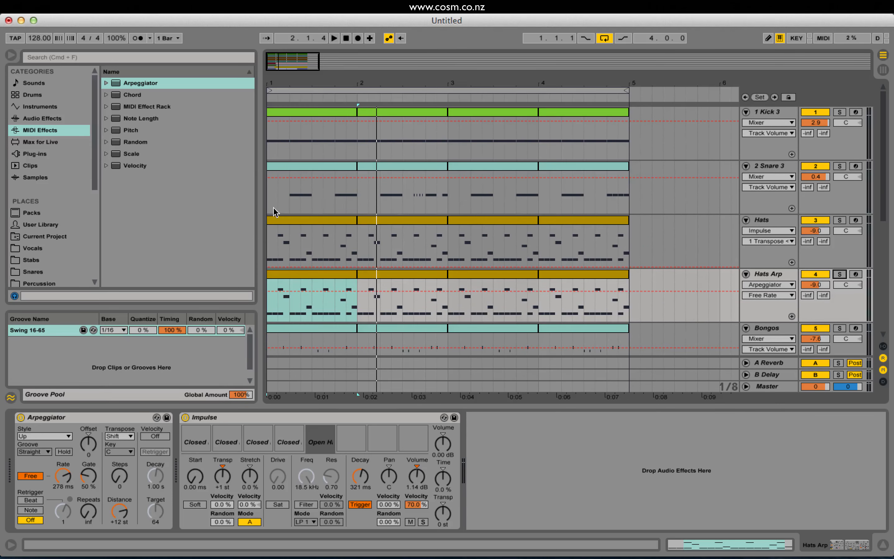
click(289, 117)
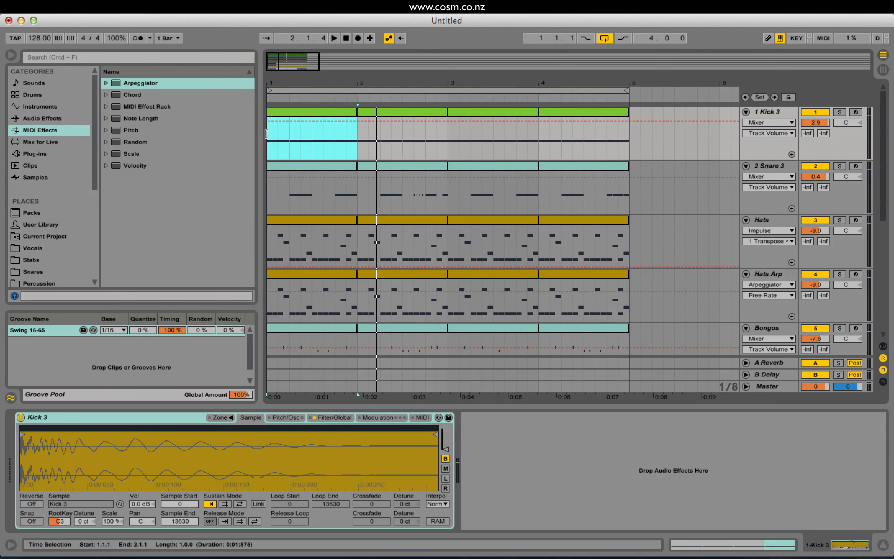
click(272, 239)
click(349, 38)
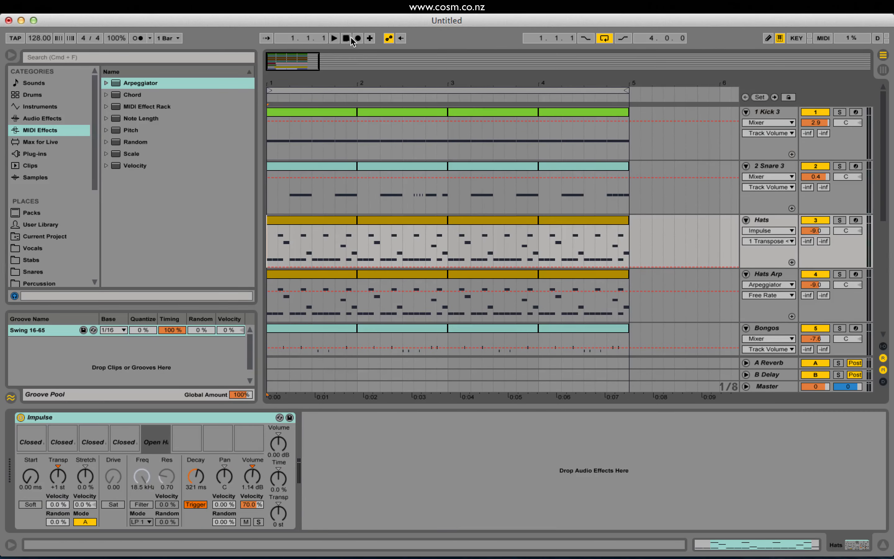
click(769, 275)
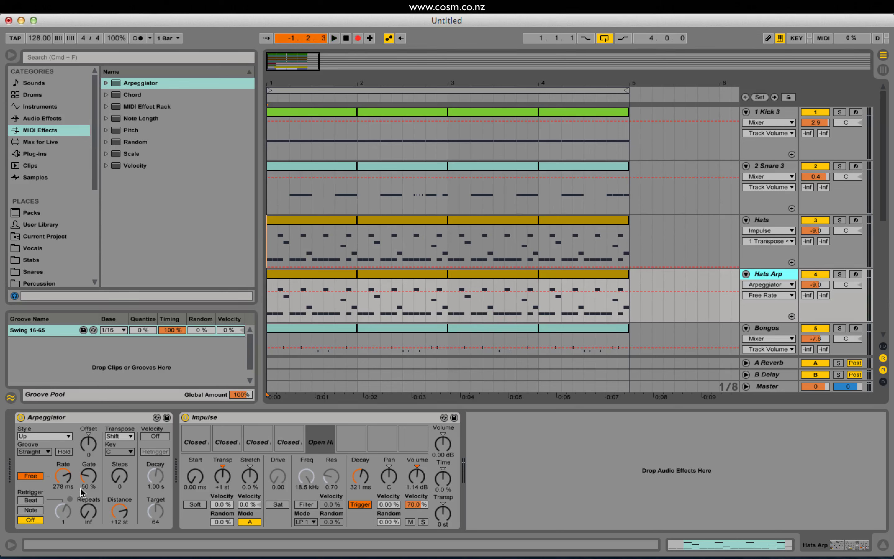
click(62, 480)
mouse_move(63, 475)
mouse_down()
mouse_move(63, 503)
mouse_move(62, 458)
mouse_move(68, 470)
mouse_up()
right_click(67, 480)
click(68, 479)
key(F9)
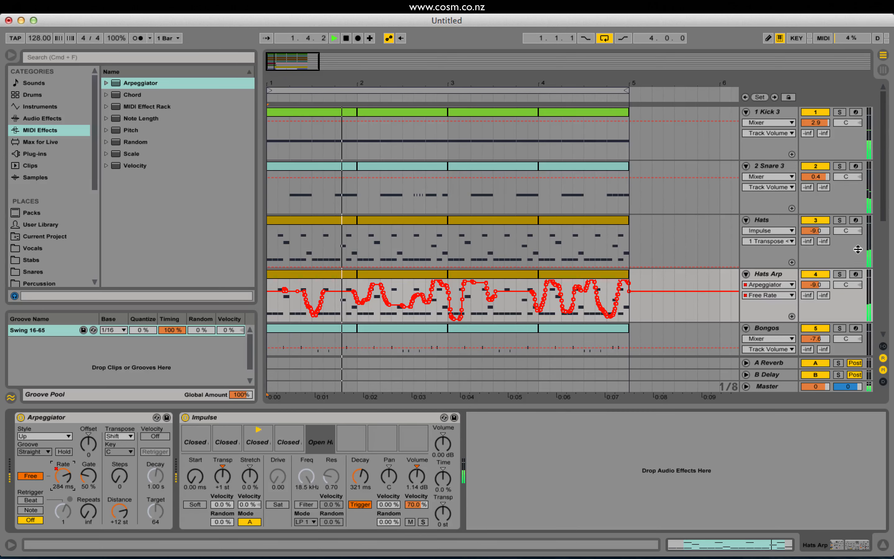
Listen to the recorded Rate automation with Hats Arp soloed, then unsolo it and stop playback.
click(839, 273)
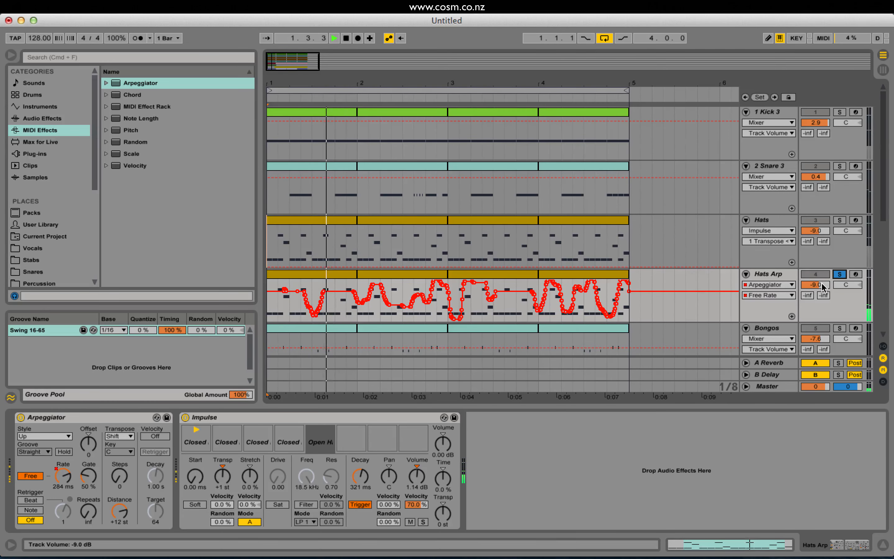
click(839, 274)
key(space)
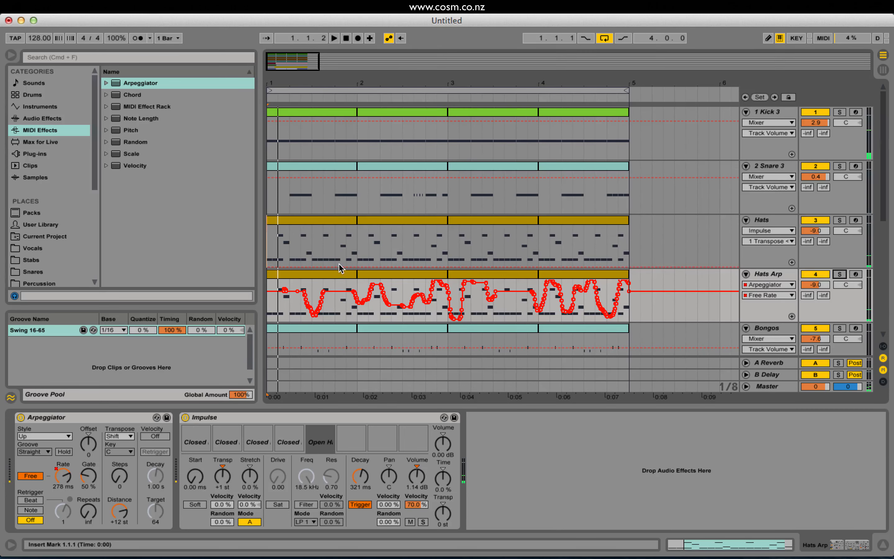
Rework the first Hats Arp clip into an unbroken bar of 1/16 notes on Closed Hat 8 only, and play it.
double_click(333, 273)
drag(233, 473, 885, 485)
key(Delete)
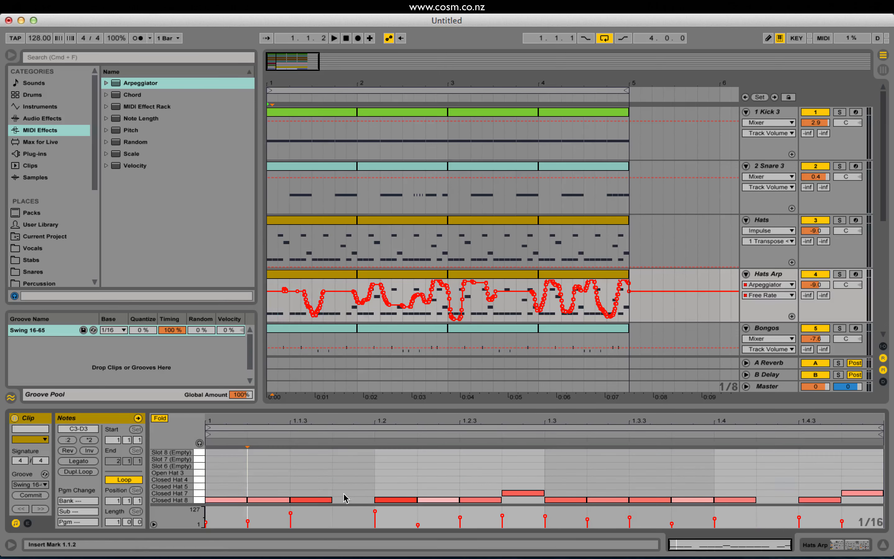
double_click(346, 500)
click(523, 492)
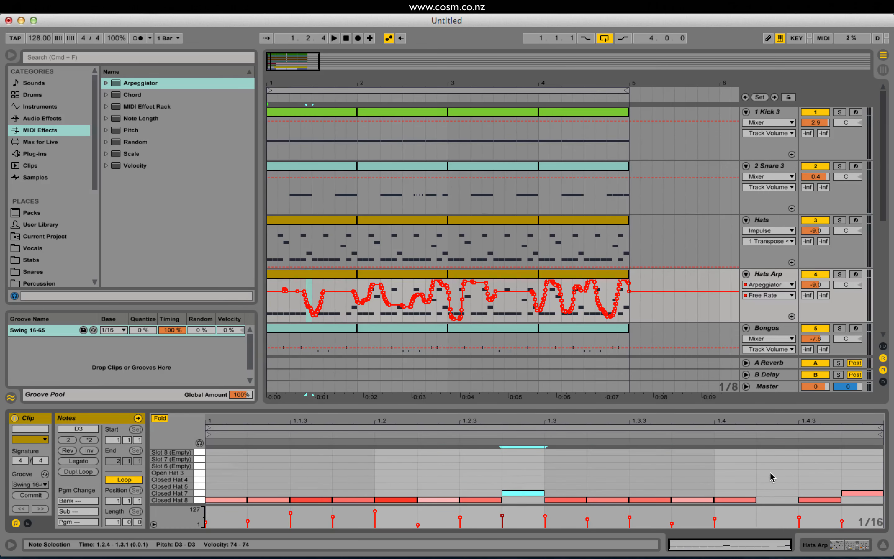
double_click(768, 499)
drag(850, 492, 849, 500)
key(space)
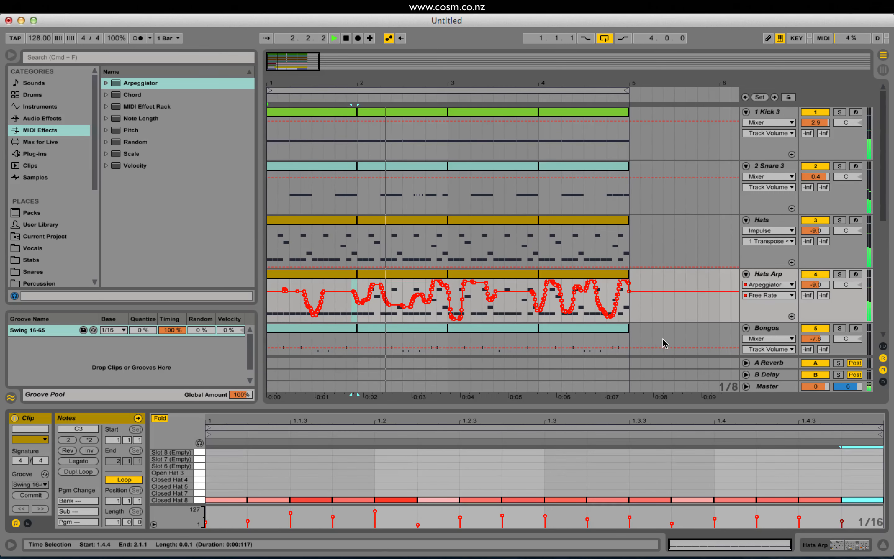
Extend the edited one-bar Hats Arp clip across all four bars.
click(350, 273)
key(space)
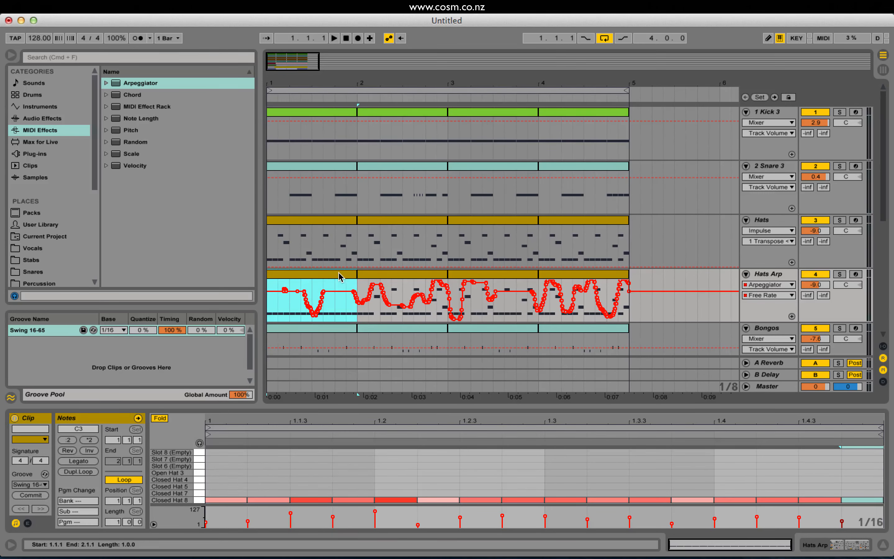
drag(359, 269, 613, 289)
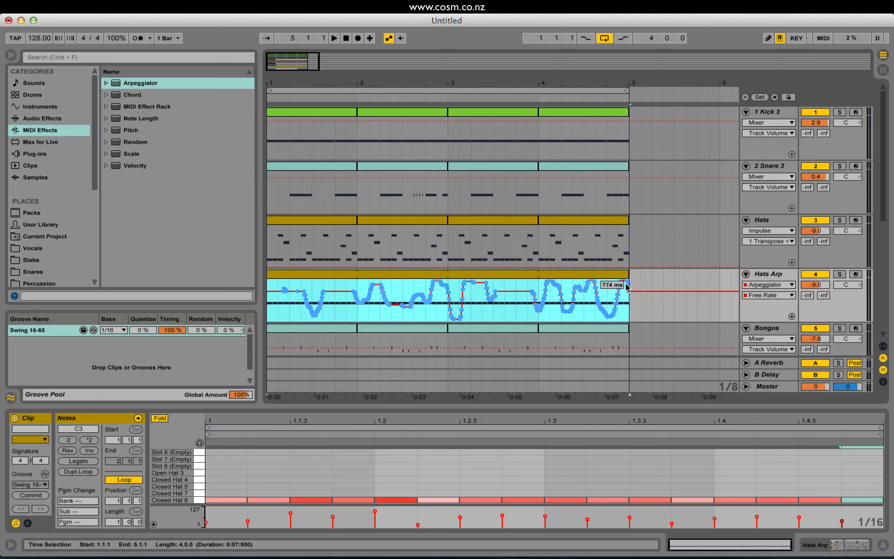
Lower the Hats Arp track volume to -10.6 dB while the beat plays.
key(space)
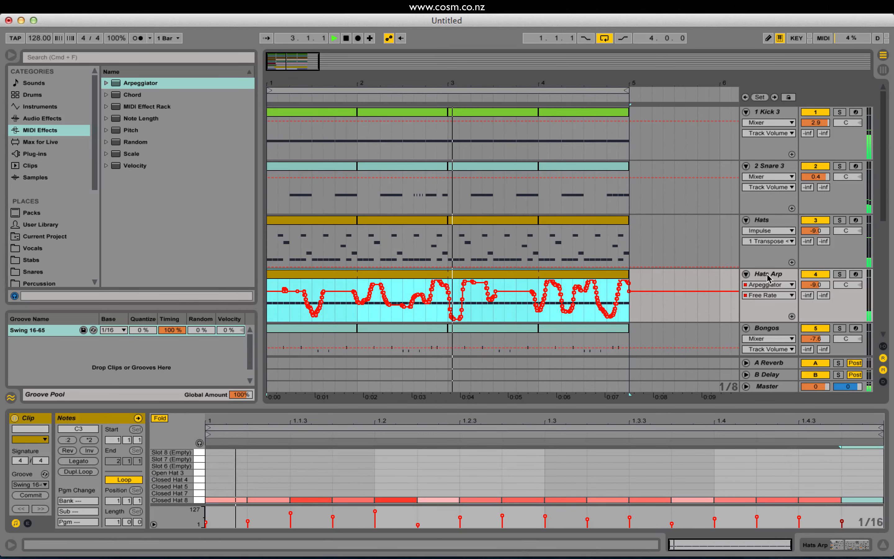
drag(815, 285, 815, 291)
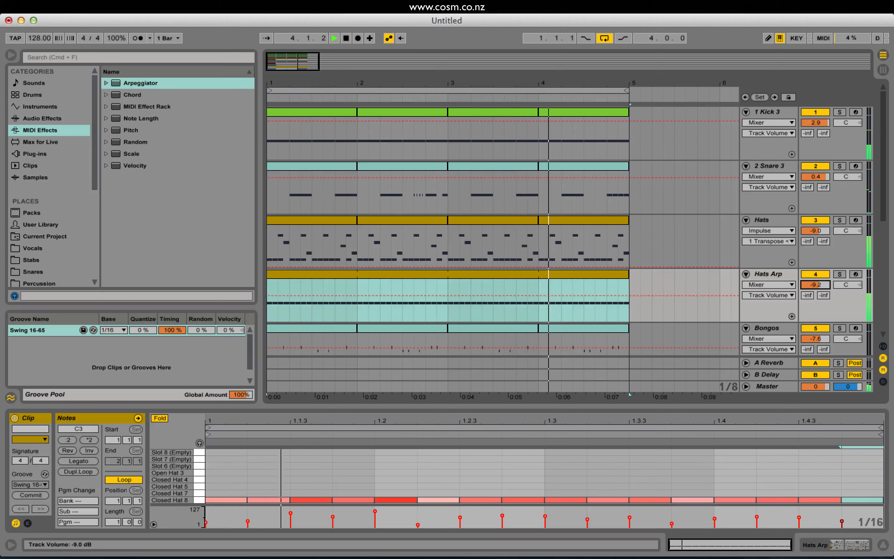
click(766, 274)
key(space)
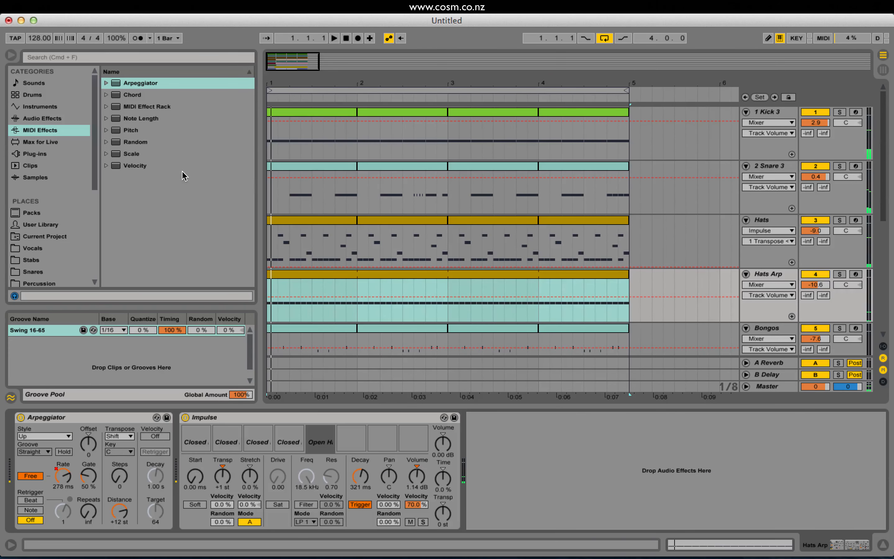
Set the transpose of the first closed-hat slot in the Hats Arp Impulse to +7 st during playback.
click(251, 417)
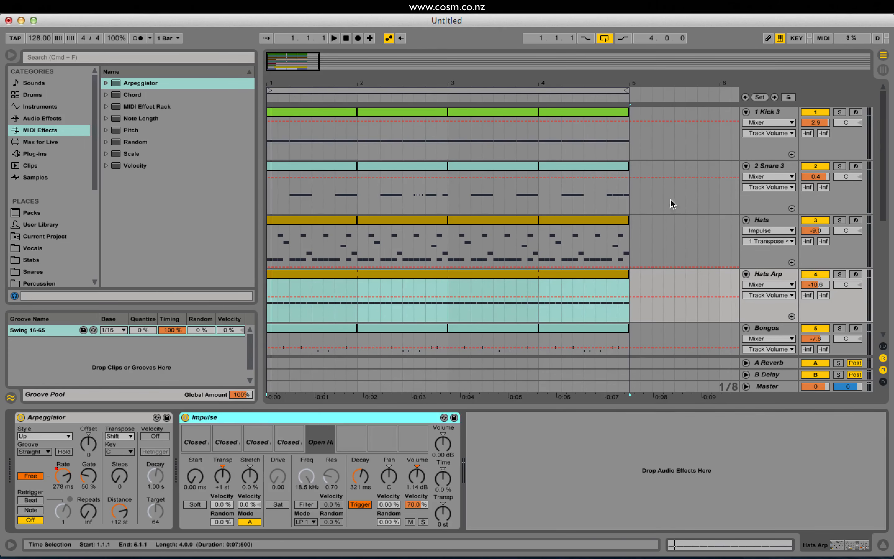
click(764, 220)
click(766, 276)
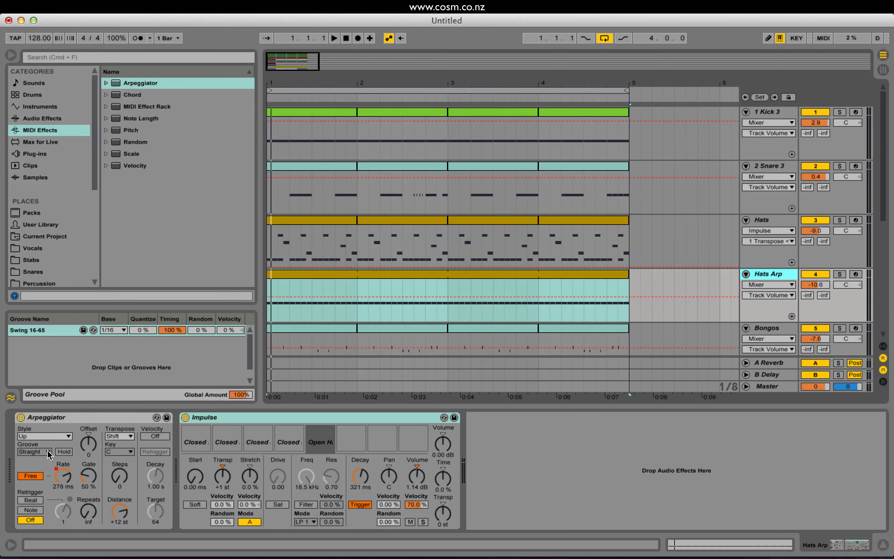
click(201, 439)
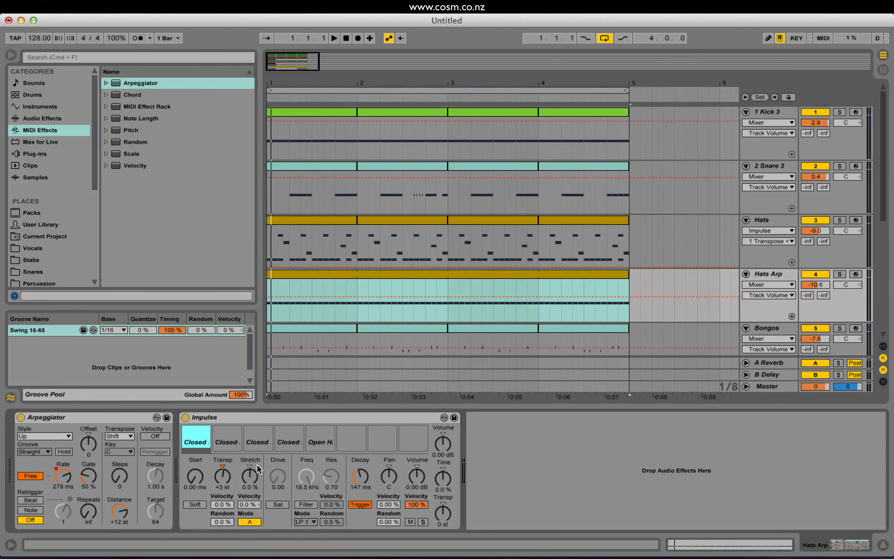
click(224, 476)
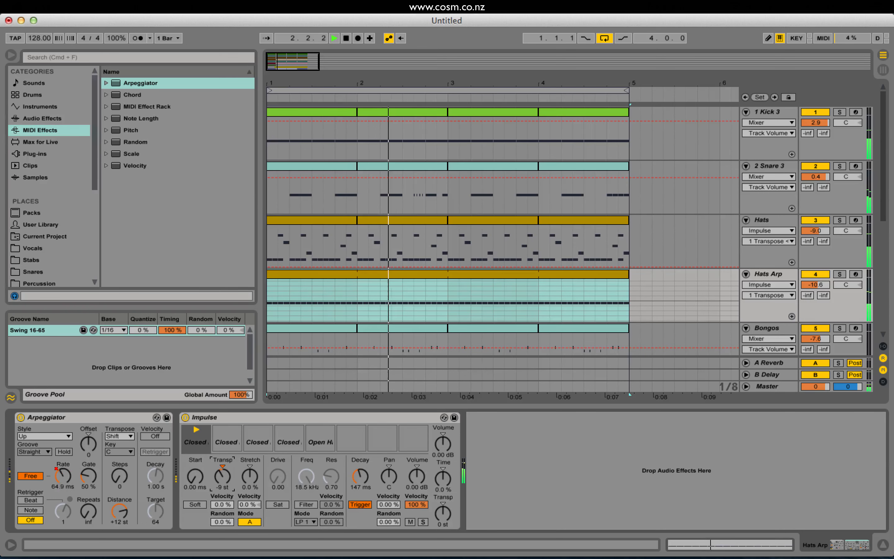
key(space)
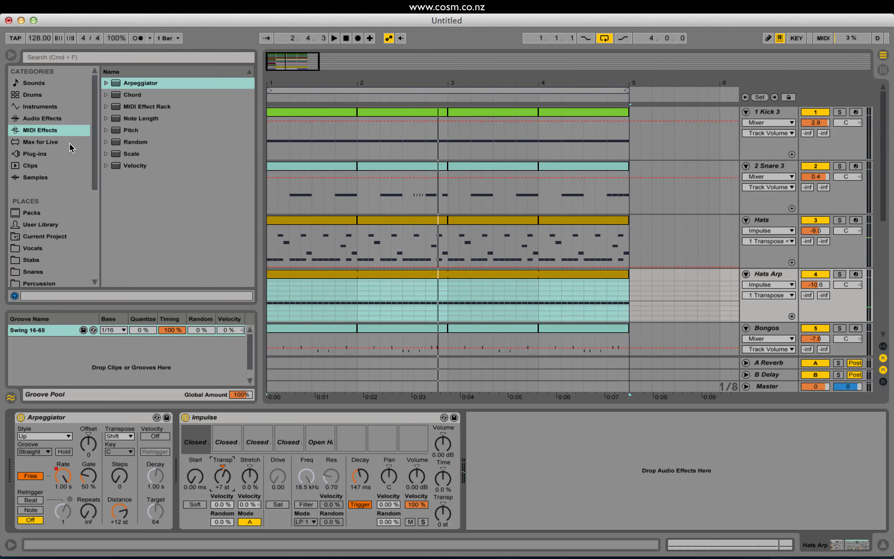
Add a Filter Delay audio effect to the Hats Arp track after its Impulse.
click(62, 118)
scroll(199, 229, up, 4)
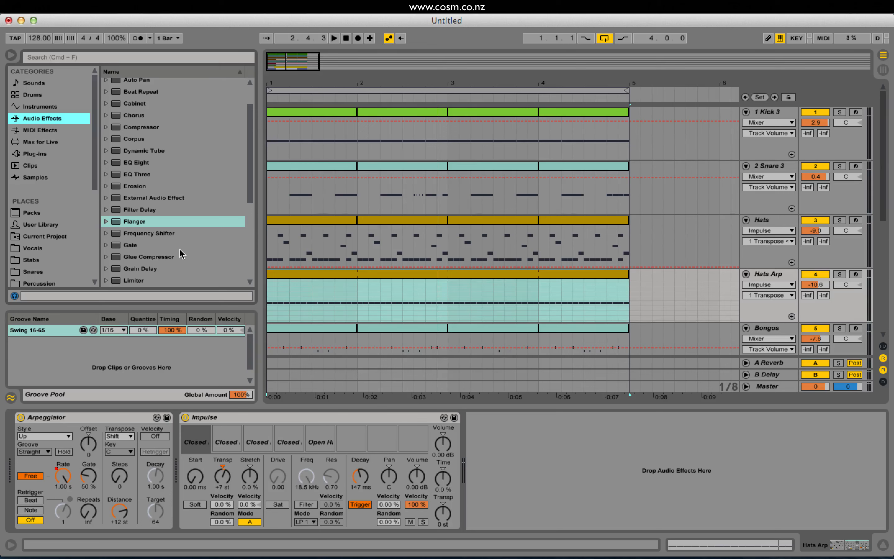
double_click(155, 209)
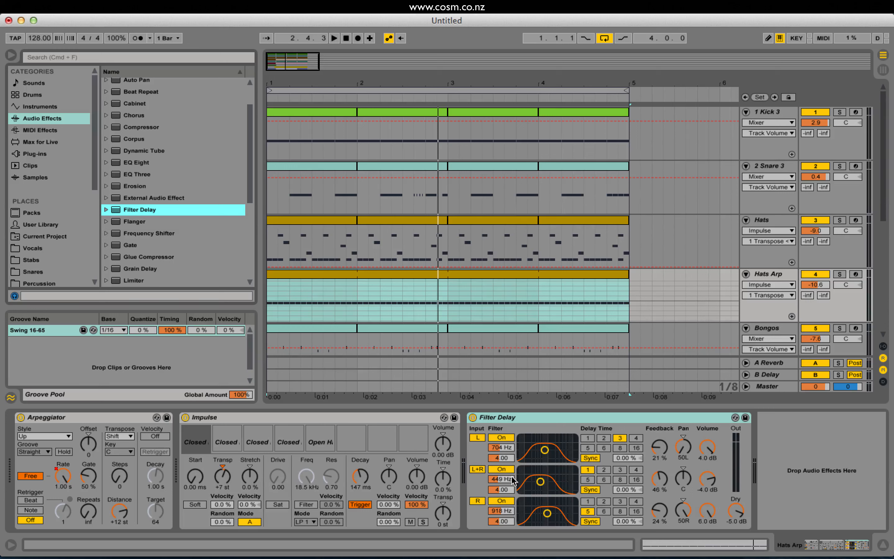
Switch off the Filter Delay's L+R channel and set unsynced delay times of 1.00 ms for L and 4.90 ms for R.
click(478, 469)
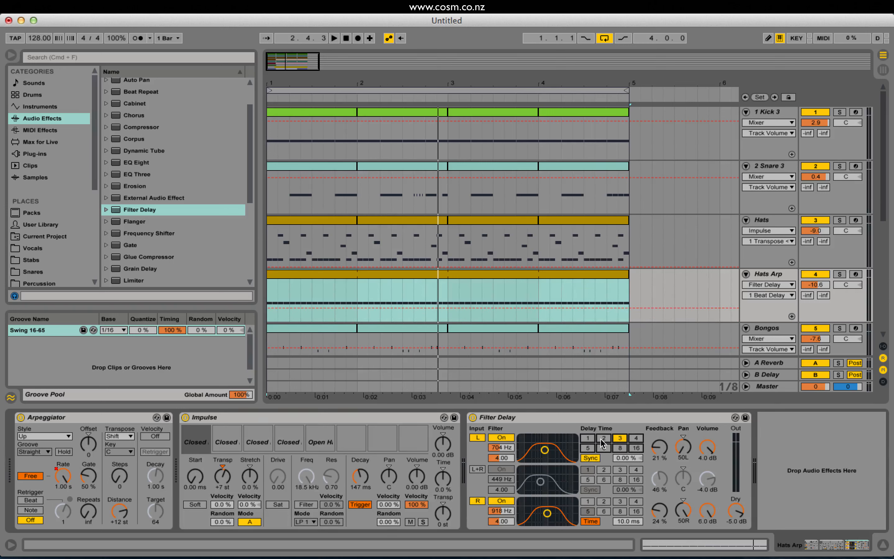
click(590, 458)
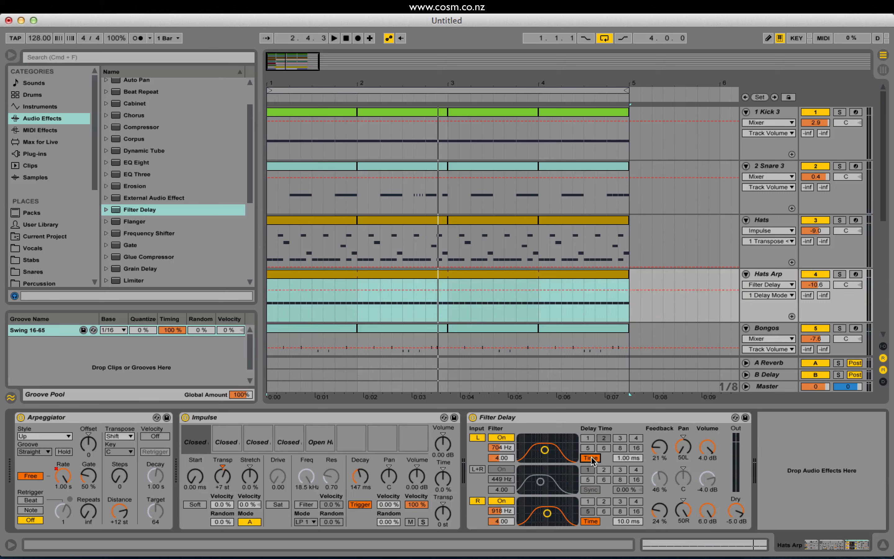
drag(620, 522, 620, 529)
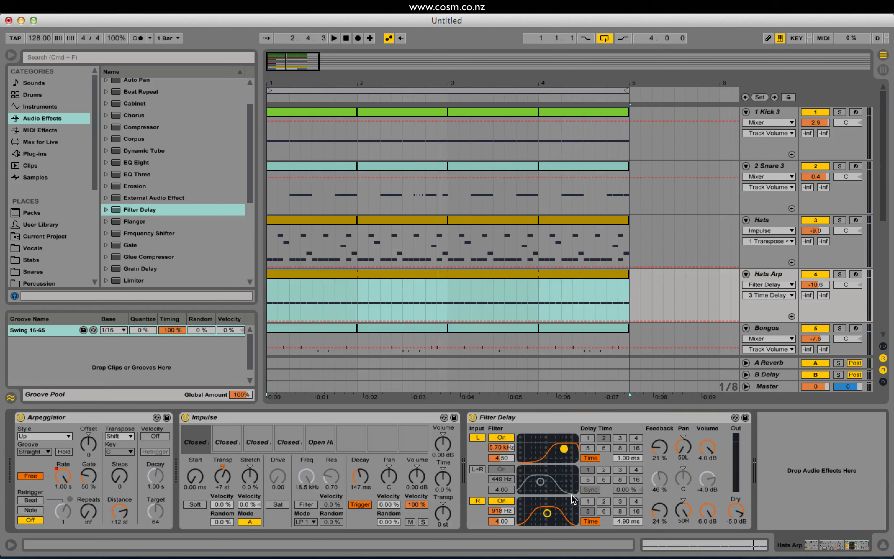
While auditioning, set the Filter Delay's L channel to 7.99 kHz and -1.0 dB, and the R channel to 10.5 kHz and -1.6 dB.
key(space)
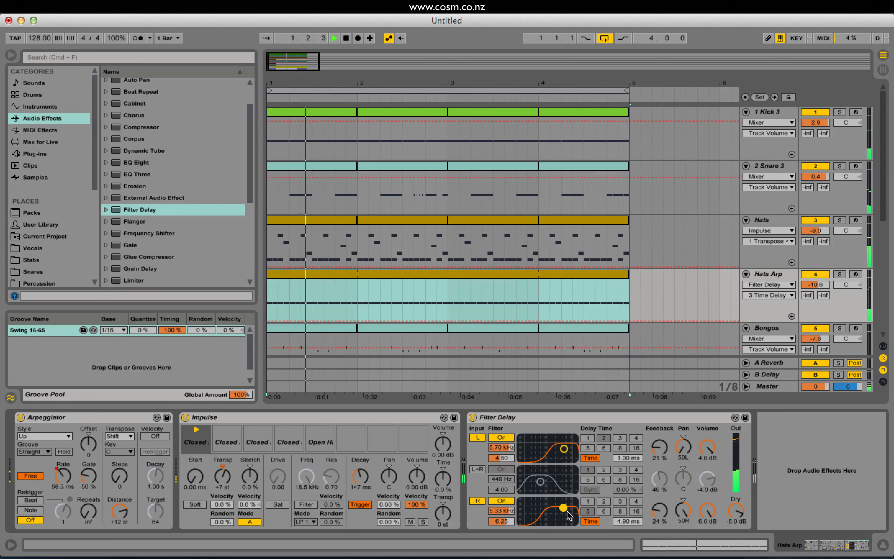
drag(564, 510, 573, 482)
drag(564, 449, 567, 450)
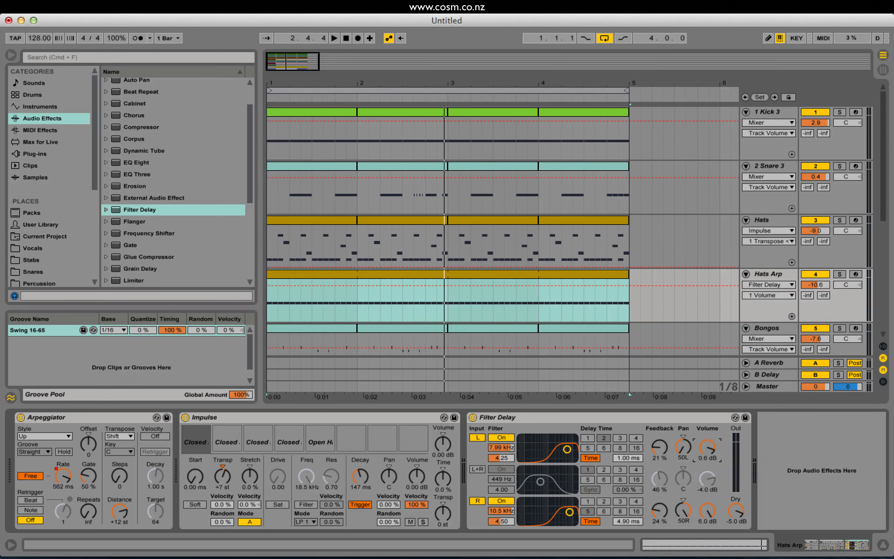
drag(708, 447, 707, 519)
key(space)
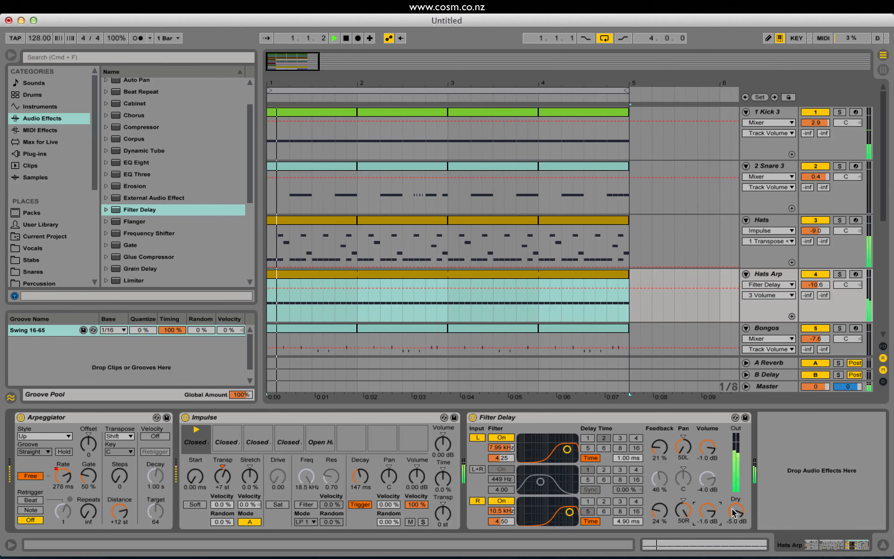
Set the Filter Delay's R channel filter to 9.15 kHz with a Q of 5.50, and its delay time to 14.3 ms.
drag(570, 512, 568, 510)
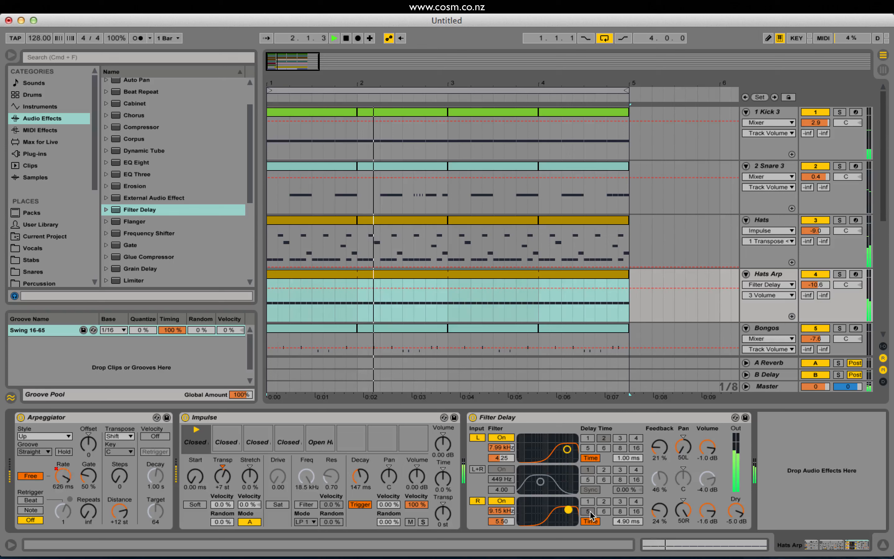
mouse_move(629, 521)
mouse_down()
mouse_move(629, 507)
mouse_move(628, 530)
mouse_up()
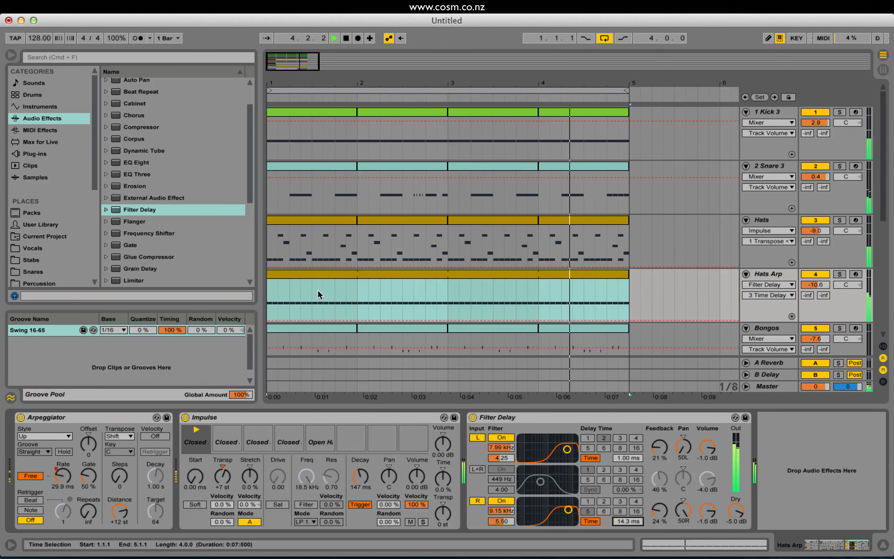
Add a Reverb after the Filter Delay on Hats Arp with size 0.49 and decay time 301 ms, and play the beat.
scroll(251, 207, down, 5)
scroll(236, 237, down, 1)
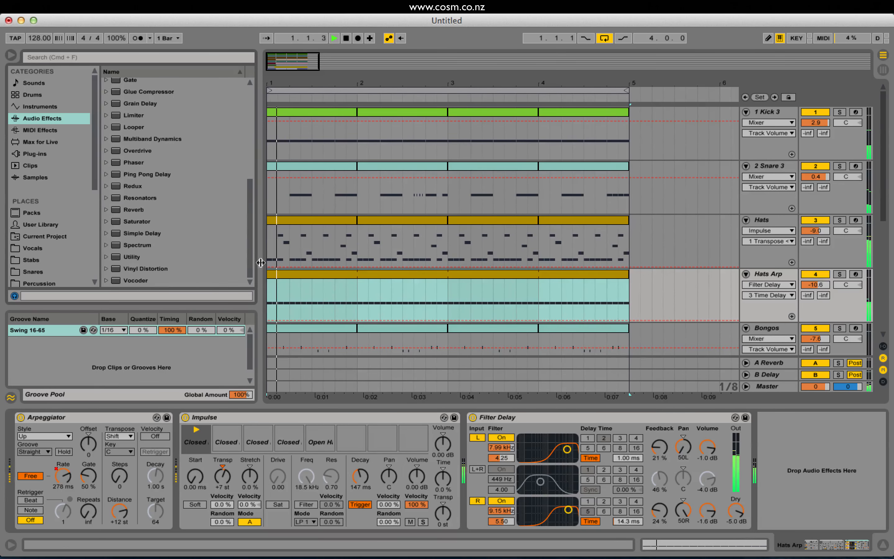
double_click(126, 209)
mouse_move(705, 470)
mouse_down()
mouse_move(704, 502)
mouse_move(708, 479)
mouse_up()
drag(743, 512, 744, 518)
key(space)
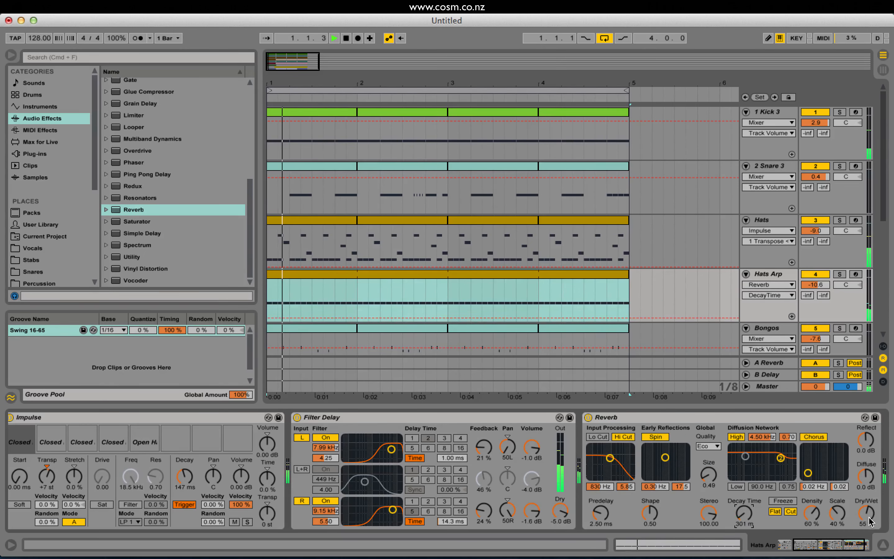
Adjust the Hats Arp Reverb during playback to 35% dry/wet, size 0.59 and decay time 377 ms.
drag(866, 513, 866, 521)
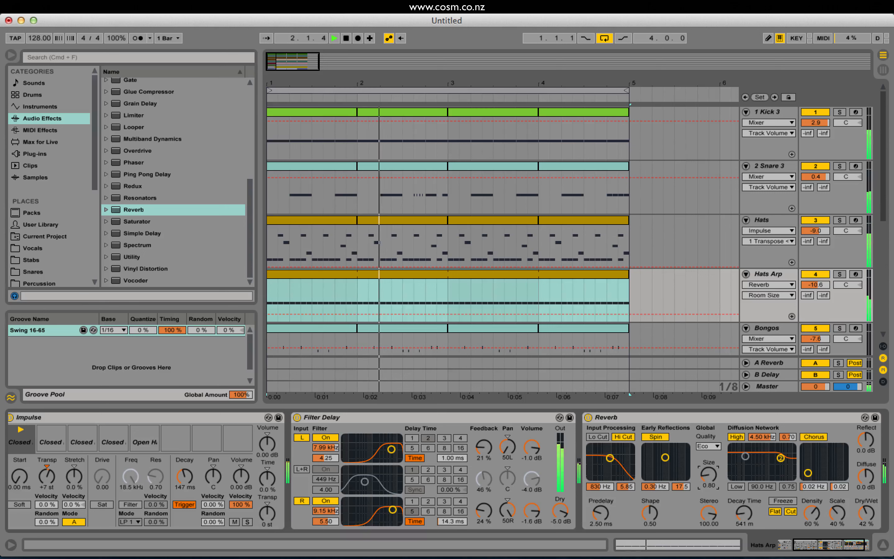
drag(744, 515, 743, 512)
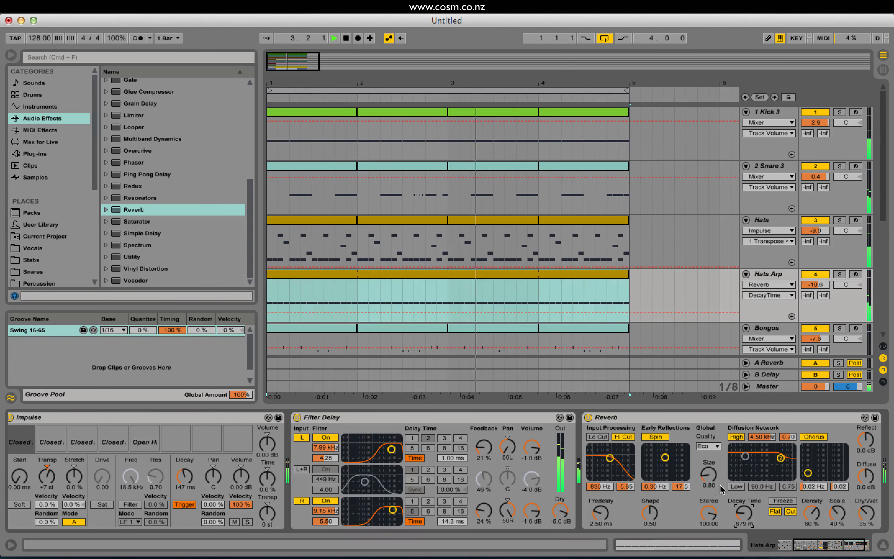
drag(708, 475, 708, 479)
drag(742, 515, 743, 520)
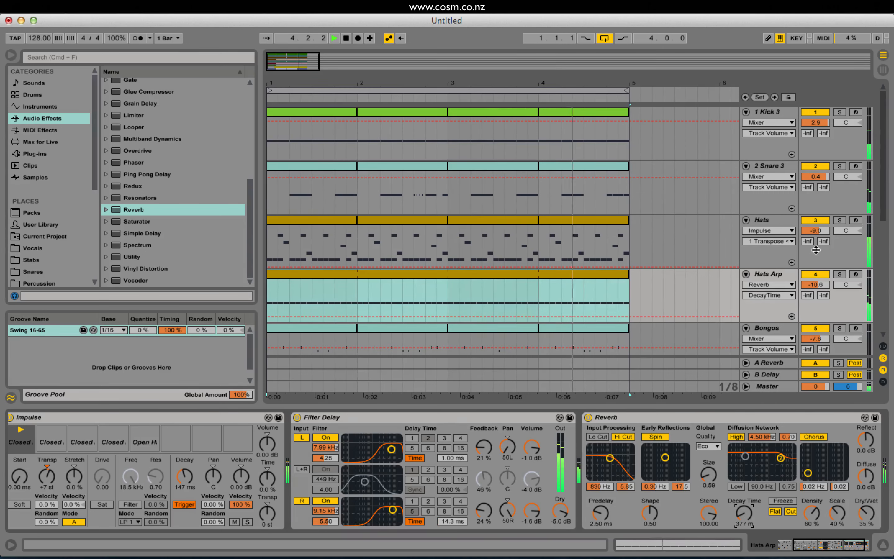
Set the Snare 3 sample's root key to B2 and raise the snare track volume to 6.0 dB during playback.
drag(823, 181, 822, 172)
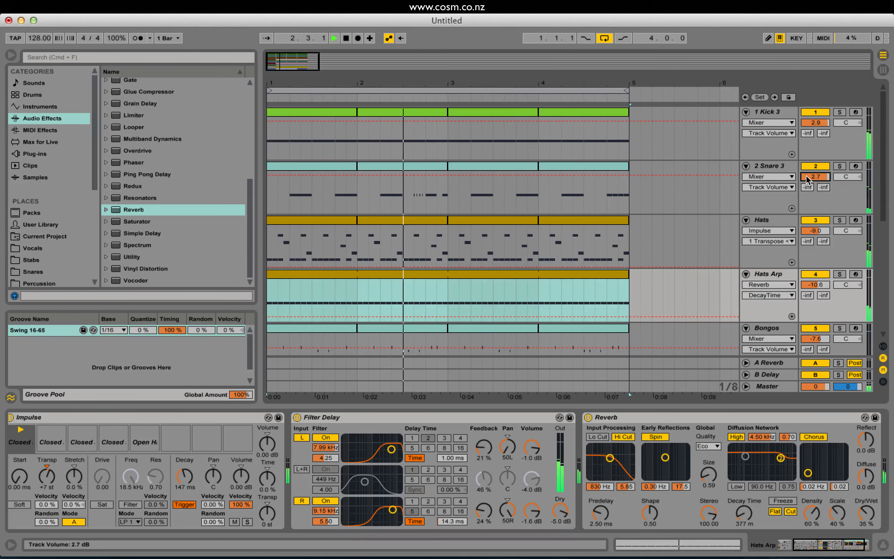
click(774, 167)
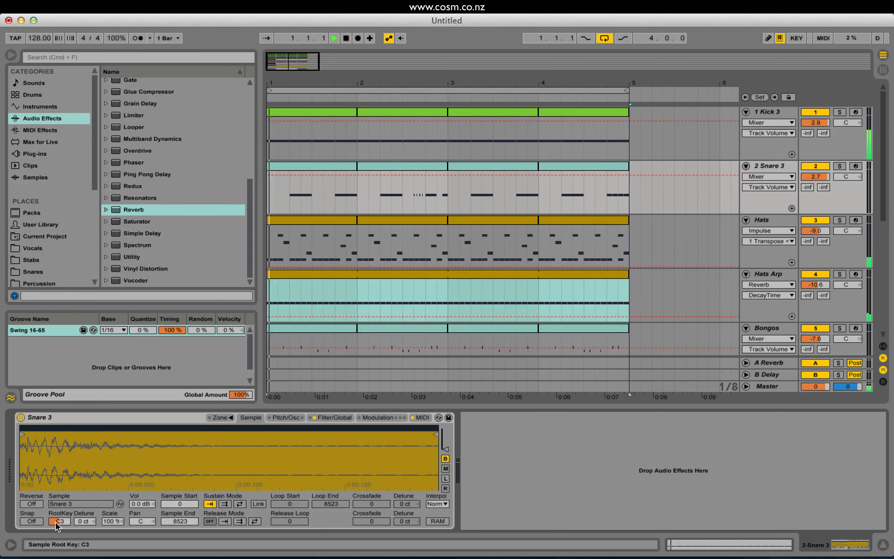
mouse_move(57, 526)
mouse_down()
mouse_move(56, 515)
mouse_move(59, 524)
mouse_up()
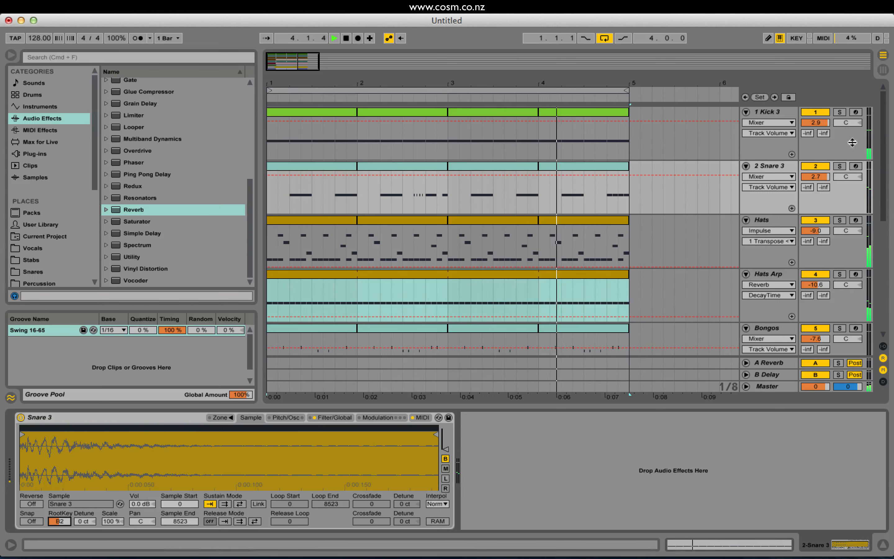
drag(814, 176, 814, 168)
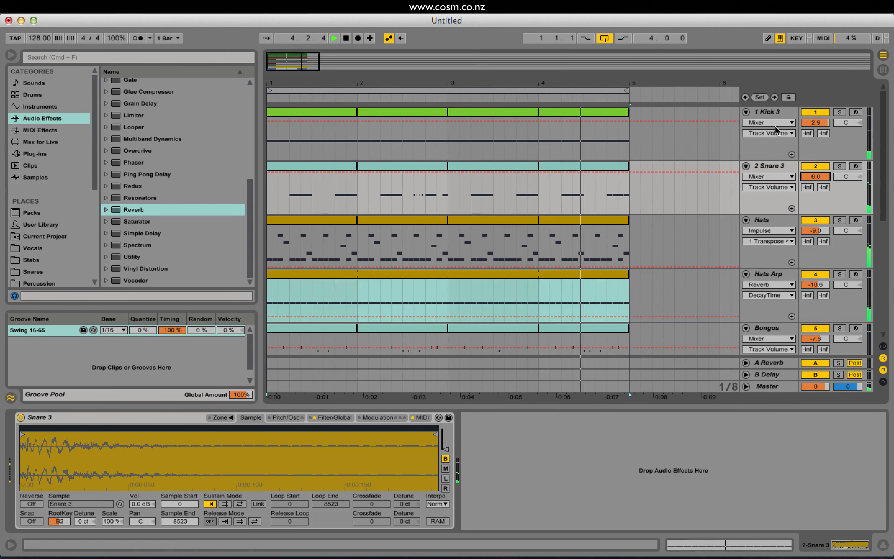
Stop playback, select the Suck Ups track and place the insert marker at 4.1.1 on its Crash 1 clip.
click(775, 147)
click(778, 198)
scroll(779, 199, down, 10)
key(space)
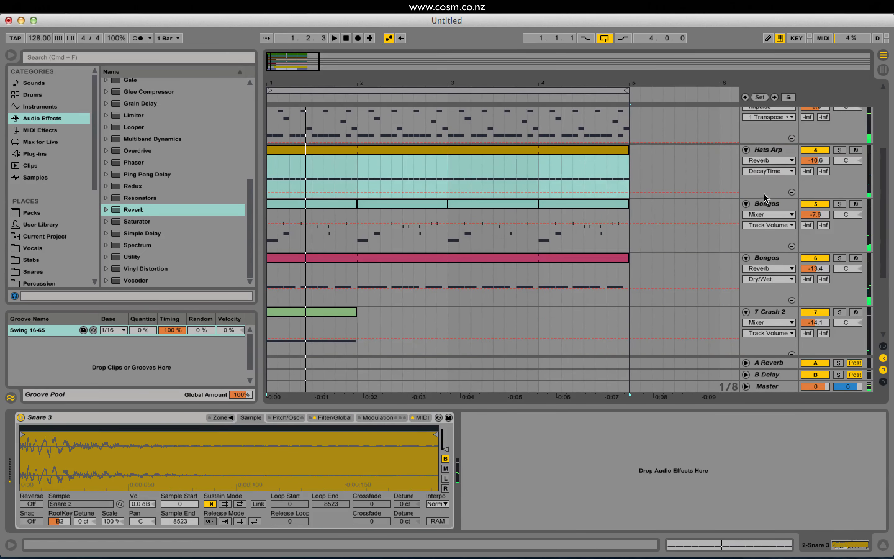
click(781, 277)
click(776, 268)
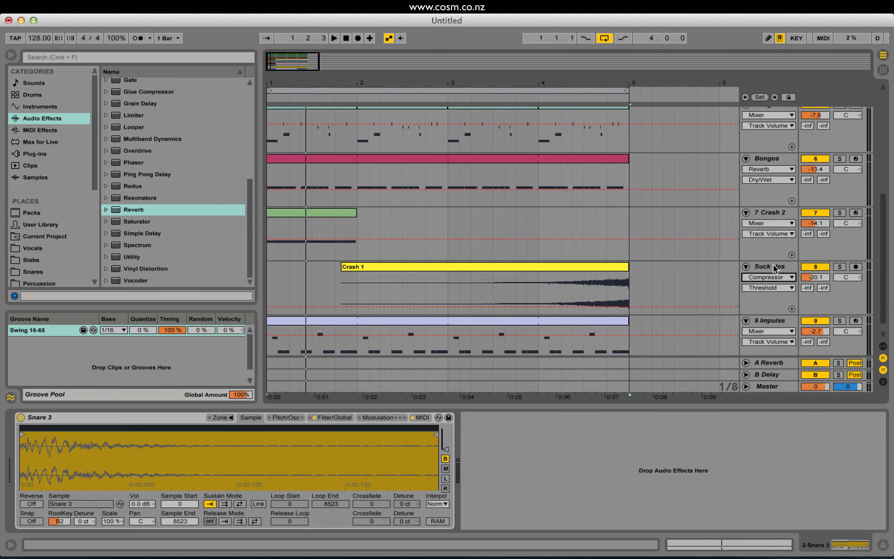
click(775, 267)
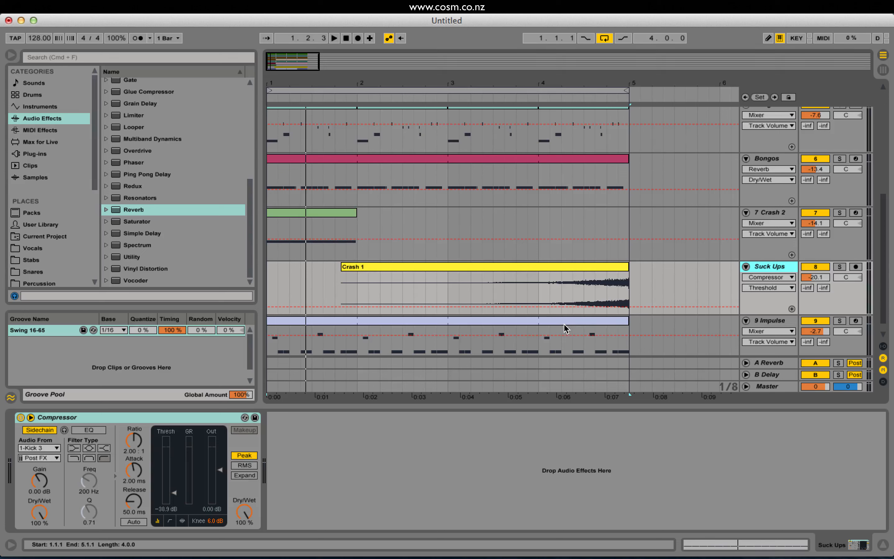
click(540, 284)
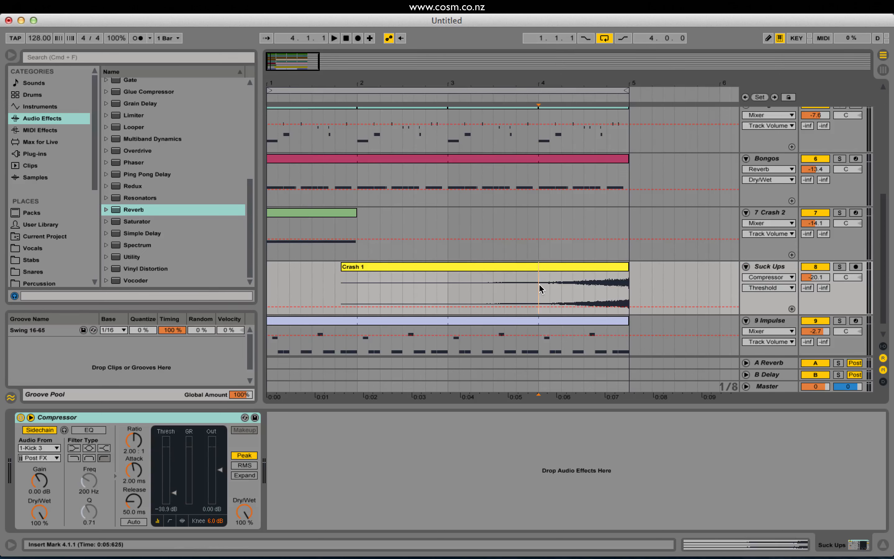